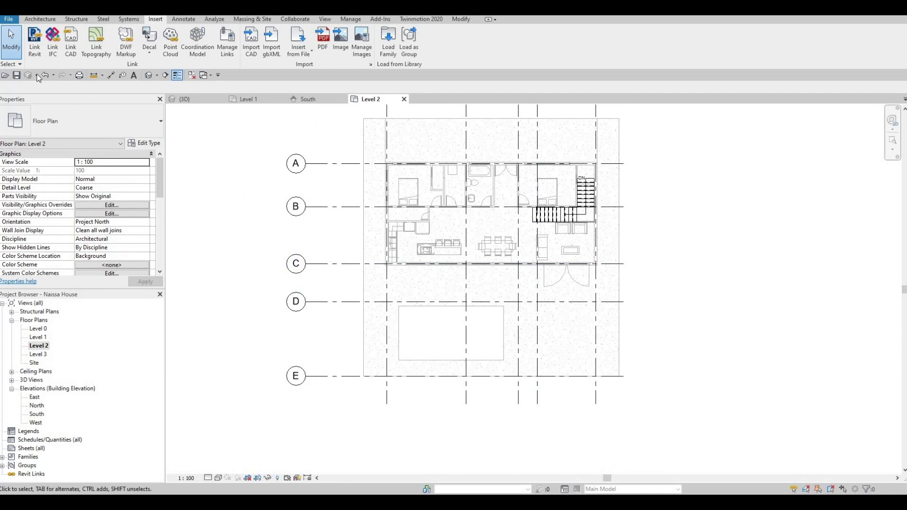
# Start a new wall on Level 2 using the EXTERIOR WALL 1 type.
pyautogui.click(39, 20)
pyautogui.click(38, 38)
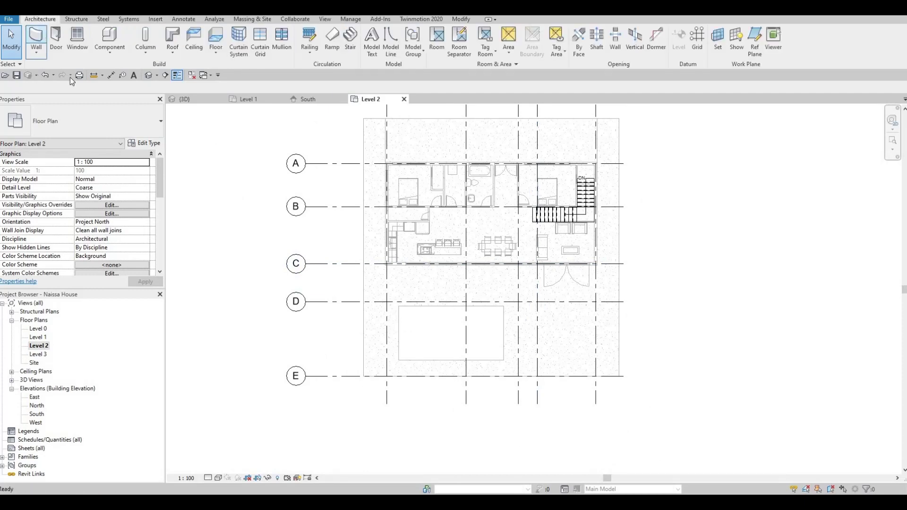
pyautogui.click(100, 135)
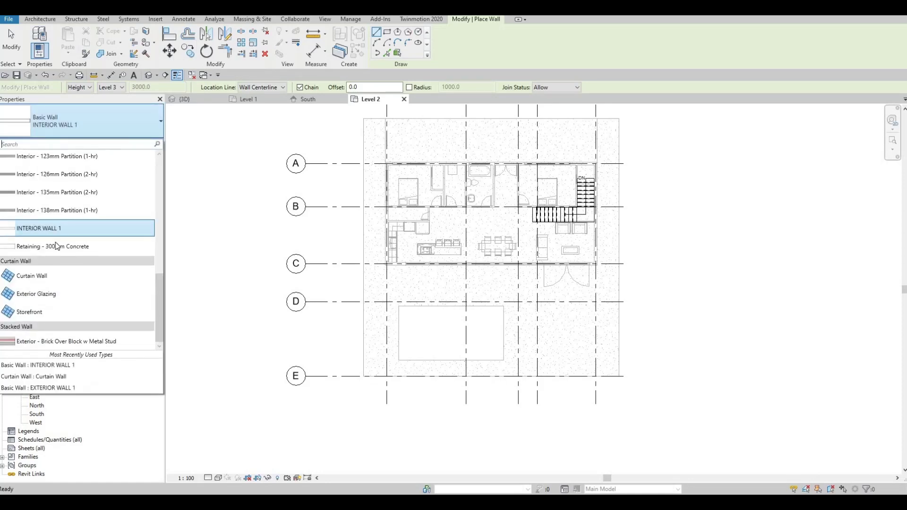
pyautogui.scroll(3, 57, 236)
pyautogui.scroll(5, 56, 236)
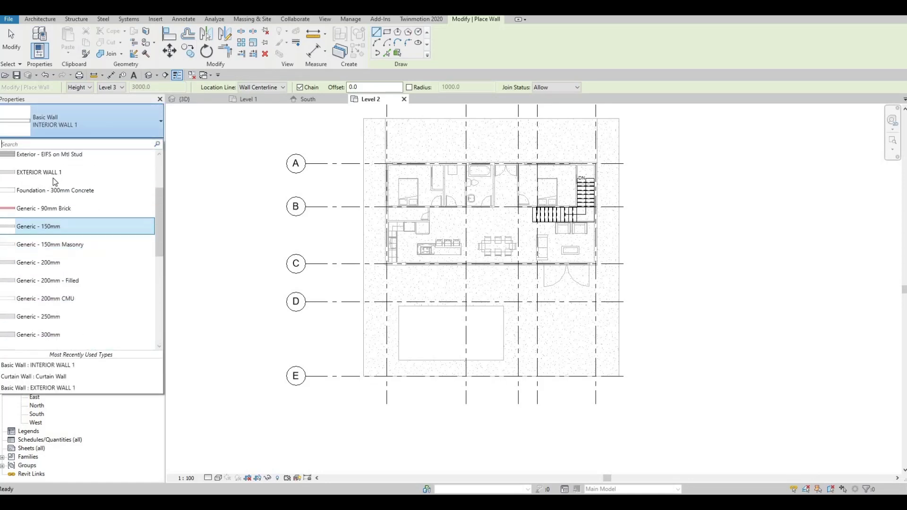
pyautogui.click(42, 172)
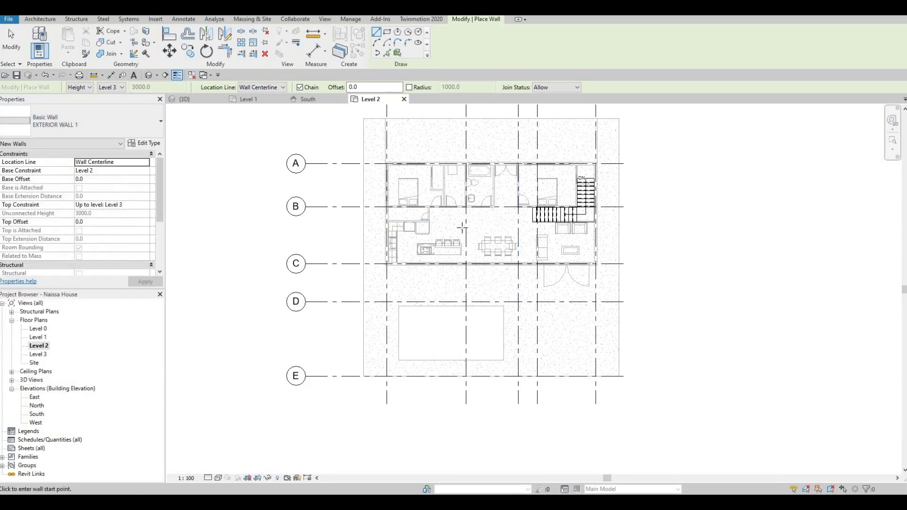
# Draw the exterior wall along grid 3, from the existing wall at grid A to grid E.
pyautogui.moveTo(451, 239); pyautogui.dragTo(400, 251, button='middle')
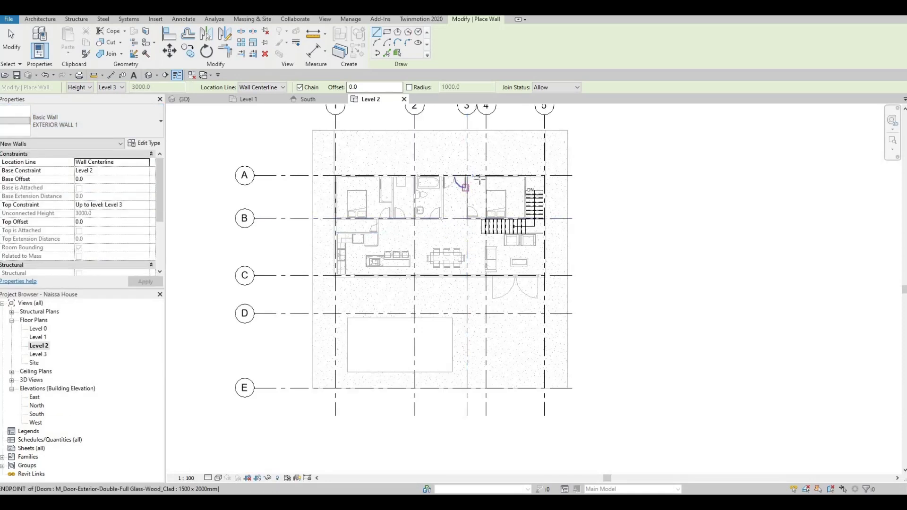
pyautogui.scroll(3, 472, 189)
pyautogui.scroll(-3, 481, 213)
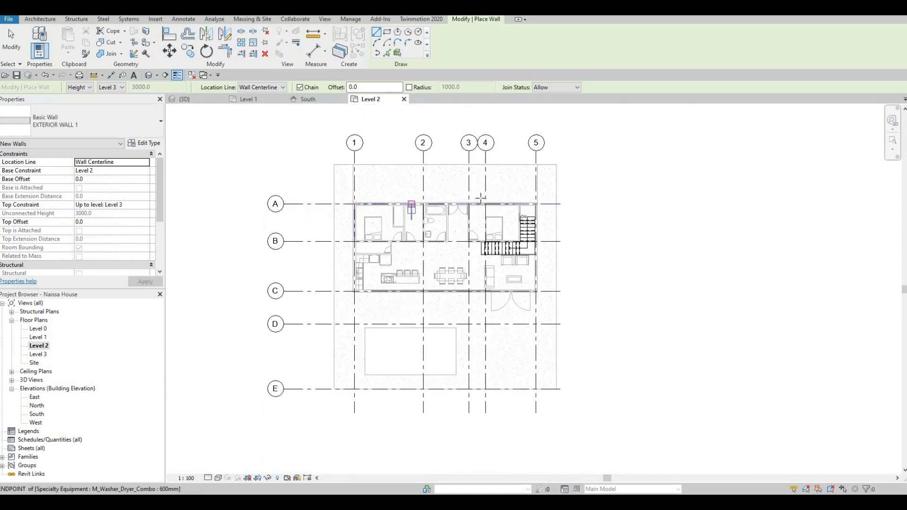
pyautogui.scroll(3, 473, 202)
pyautogui.scroll(3, 456, 208)
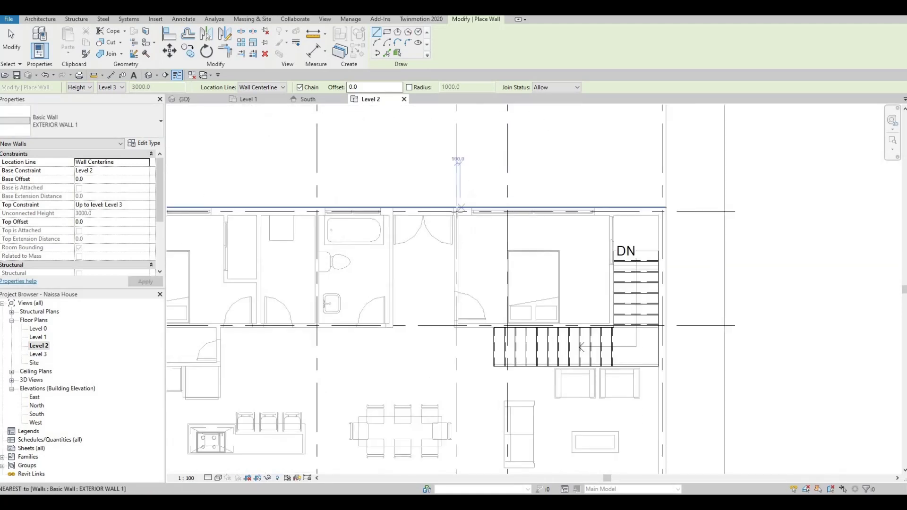
pyautogui.click(464, 206)
pyautogui.moveTo(455, 213); pyautogui.dragTo(455, 124, button='middle')
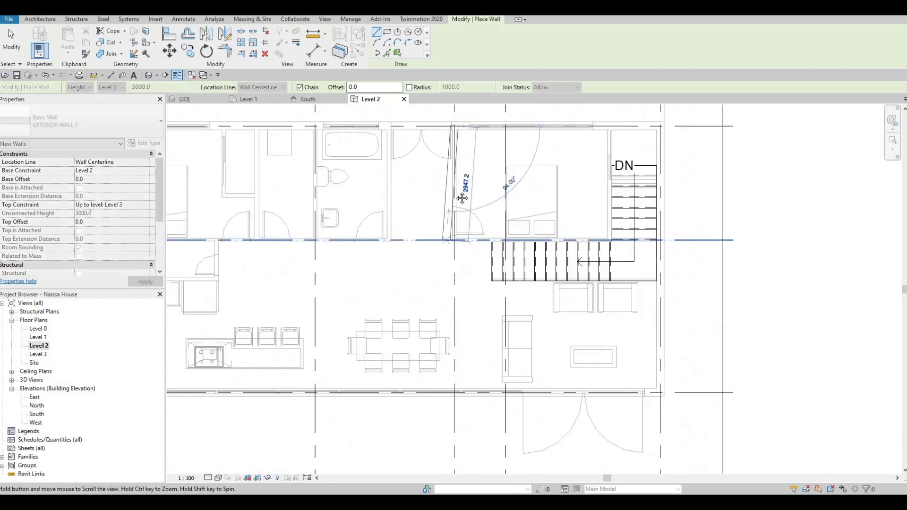
pyautogui.scroll(-3, 378, 137)
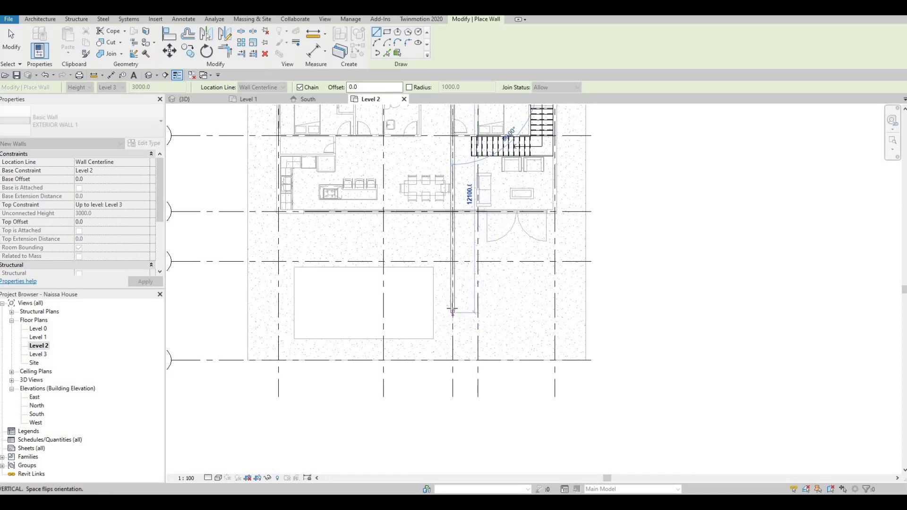
pyautogui.scroll(-4, 463, 302)
pyautogui.scroll(2, 458, 326)
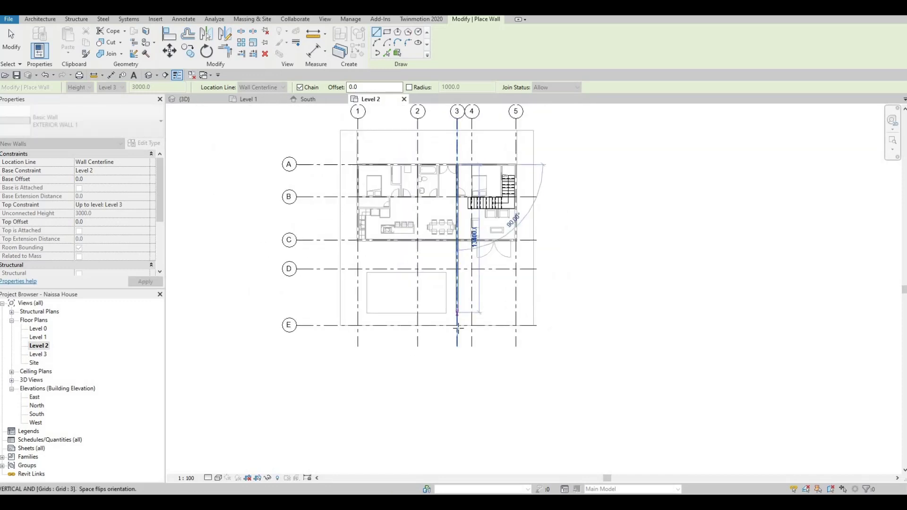
pyautogui.click(457, 329)
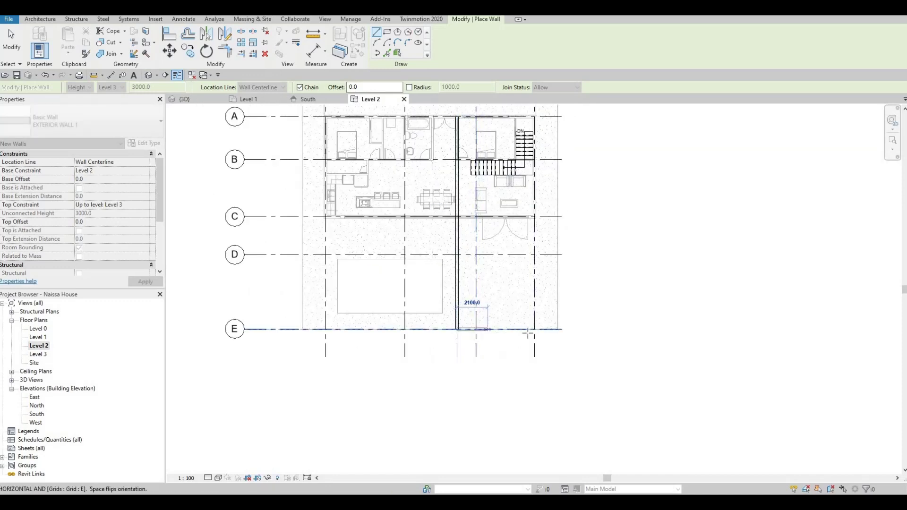
# Continue the exterior wall 5300 mm along grid E, from grid 3 to grid 5.
pyautogui.scroll(-3, 527, 355)
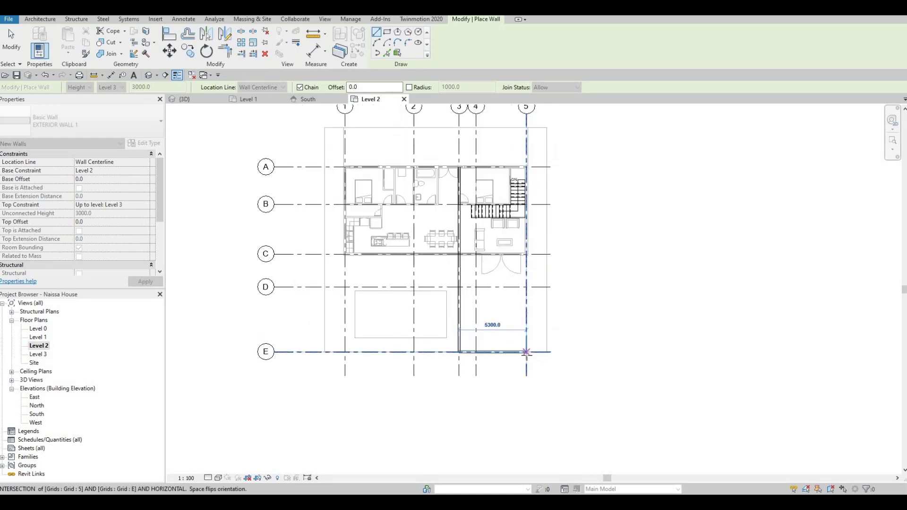
pyautogui.scroll(3, 527, 353)
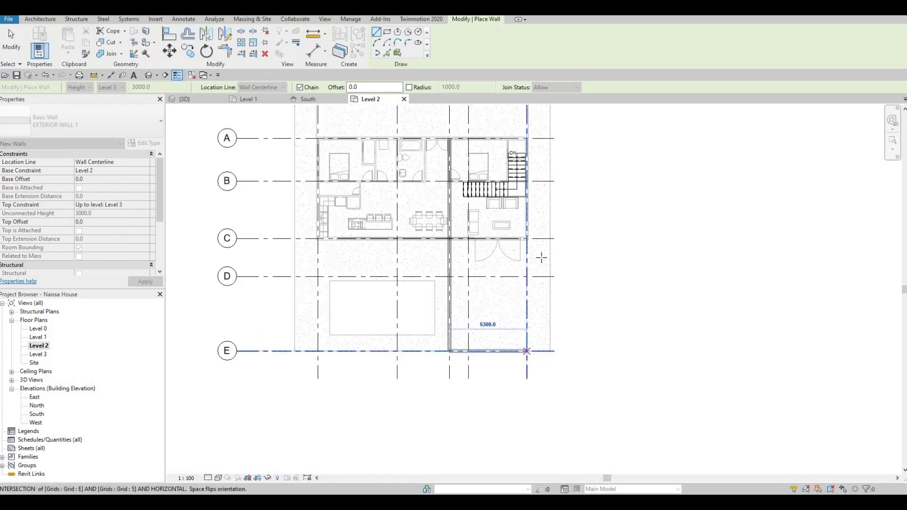
pyautogui.click(526, 351)
# Continue the exterior wall along grid 5, from grid E to the wall endpoint at grid A.
pyautogui.scroll(-2, 542, 257)
pyautogui.scroll(2, 529, 255)
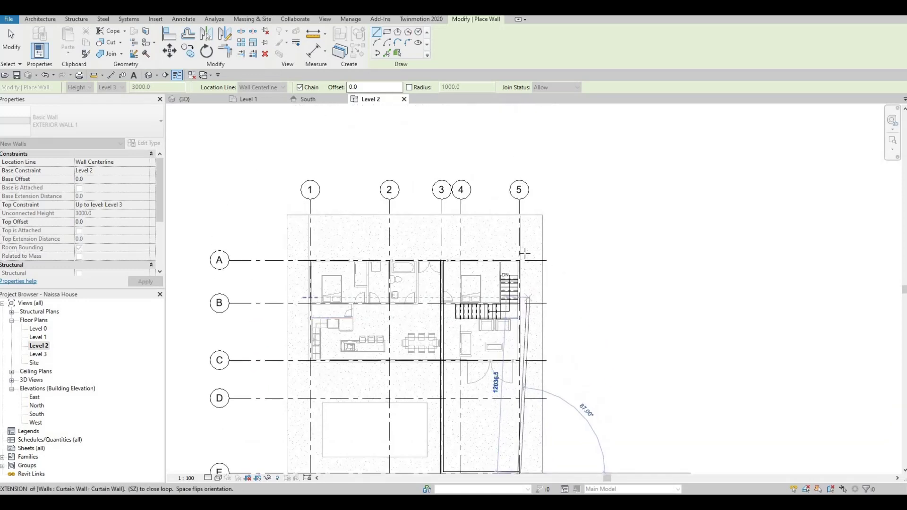
pyautogui.scroll(2, 525, 255)
pyautogui.scroll(-2, 523, 258)
pyautogui.scroll(2, 521, 264)
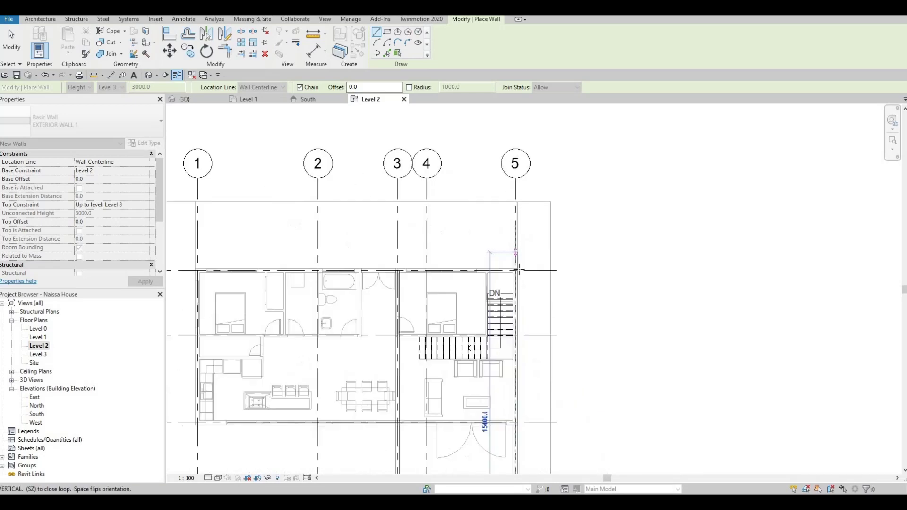
pyautogui.scroll(2, 515, 271)
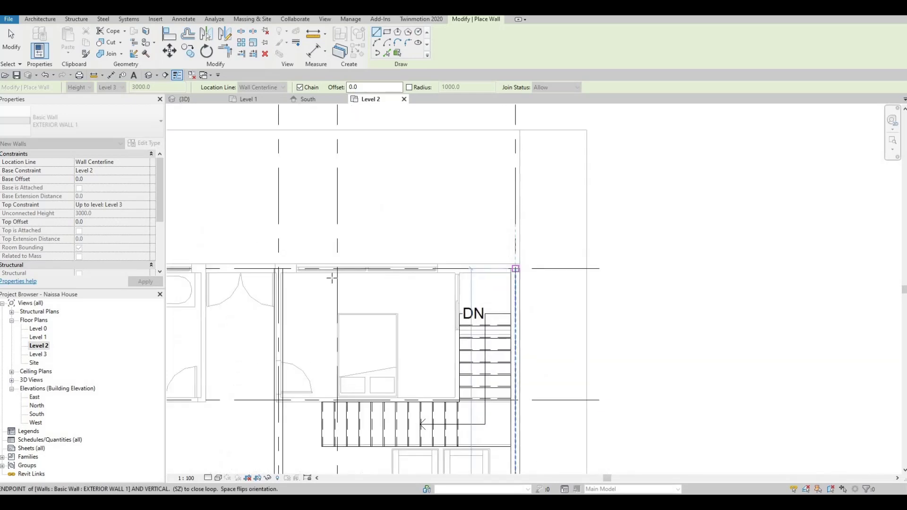
pyautogui.click(578, 286)
# Close the exterior wall loop with a 5300 mm segment along grid A back to grid 3, and end the wall command.
pyautogui.scroll(-3, 552, 287)
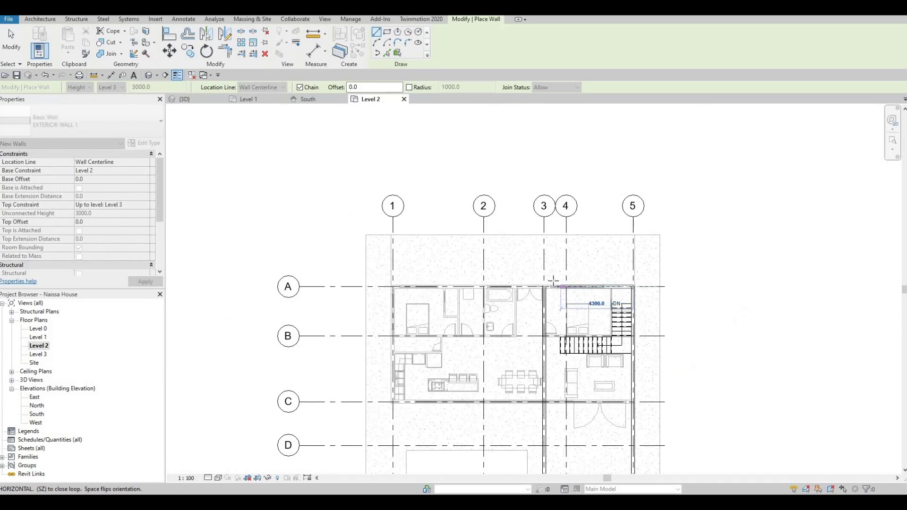
pyautogui.scroll(3, 544, 289)
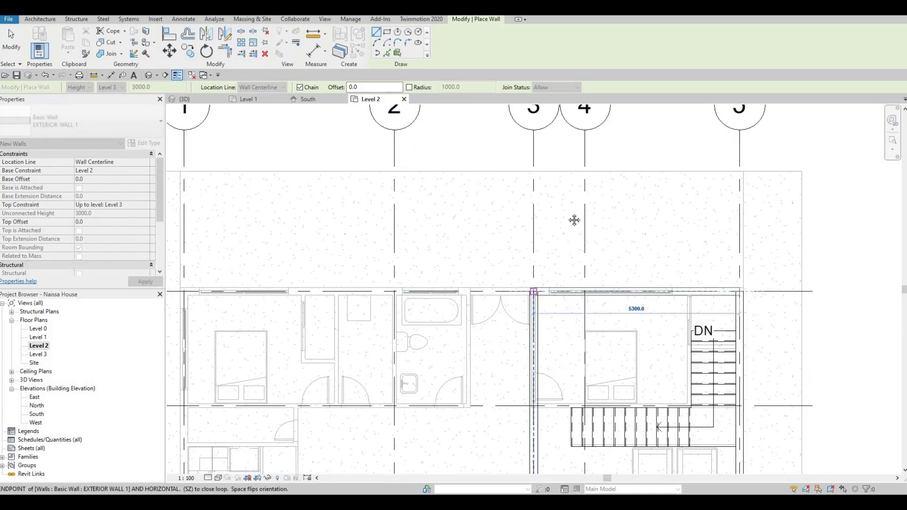
pyautogui.click(534, 292)
pyautogui.scroll(-5, 548, 286)
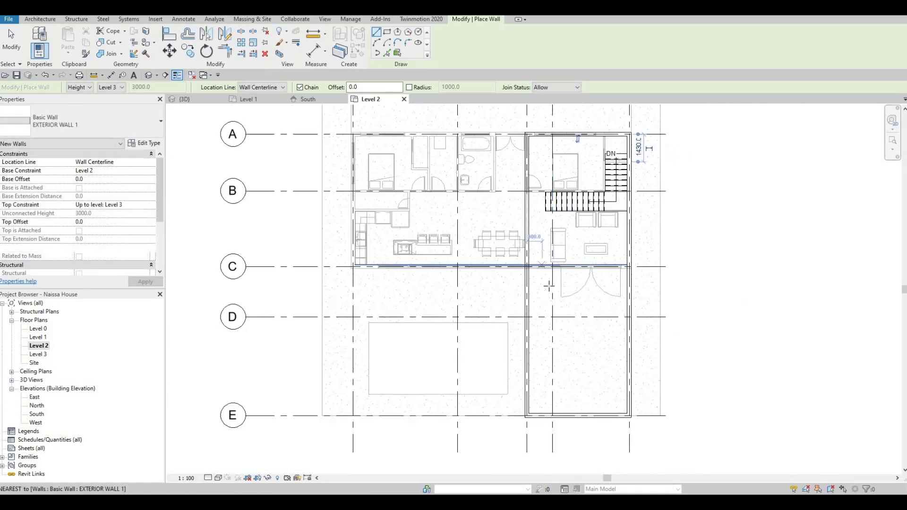
pyautogui.moveTo(534, 273); pyautogui.dragTo(527, 301, button='middle')
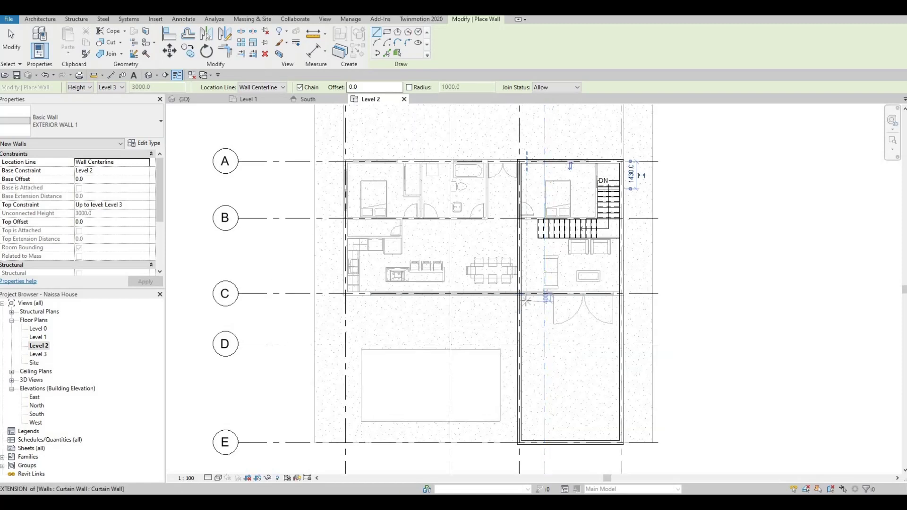
pyautogui.press('Escape')
pyautogui.press('Escape')
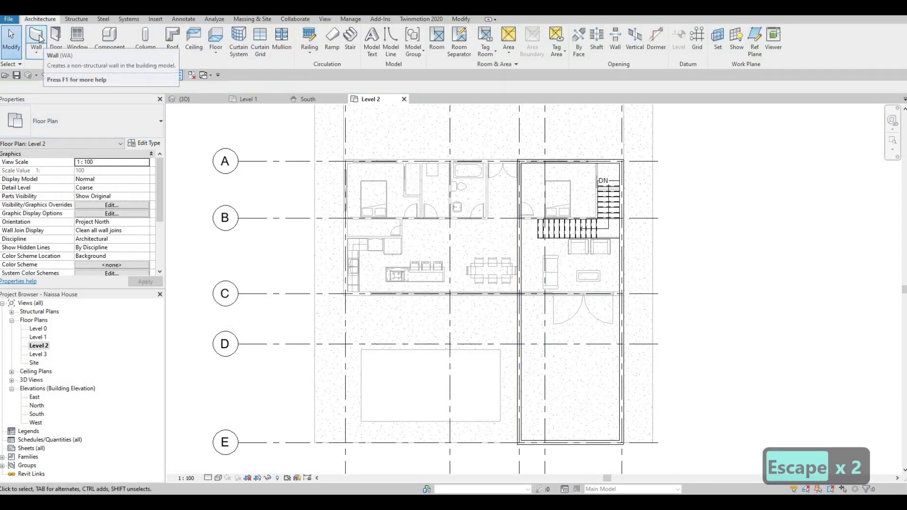
# Start another wall using the INTERIOR WALL 1 type.
pyautogui.click(41, 38)
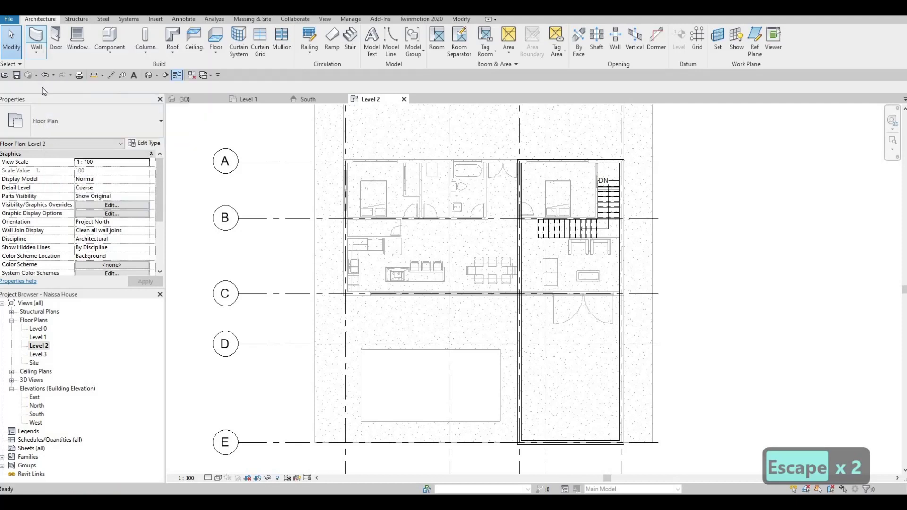
pyautogui.click(89, 132)
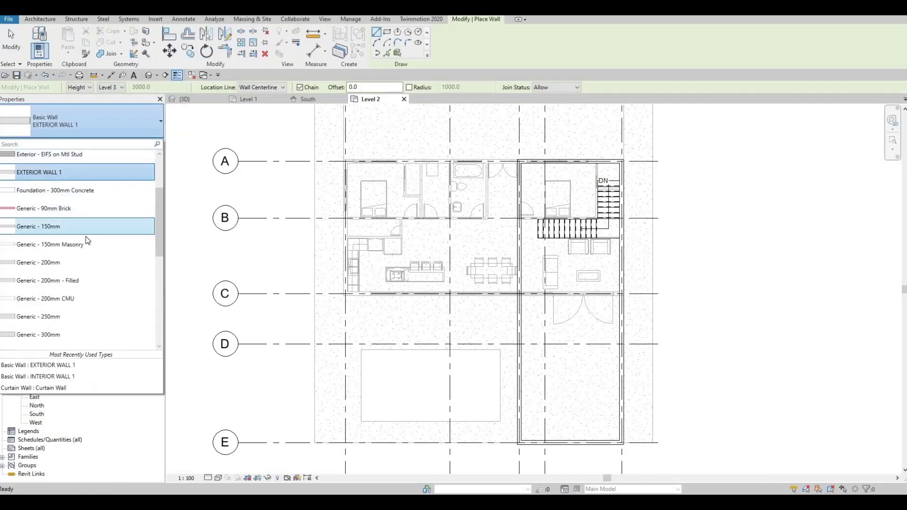
pyautogui.scroll(-5, 86, 236)
pyautogui.scroll(-2, 80, 274)
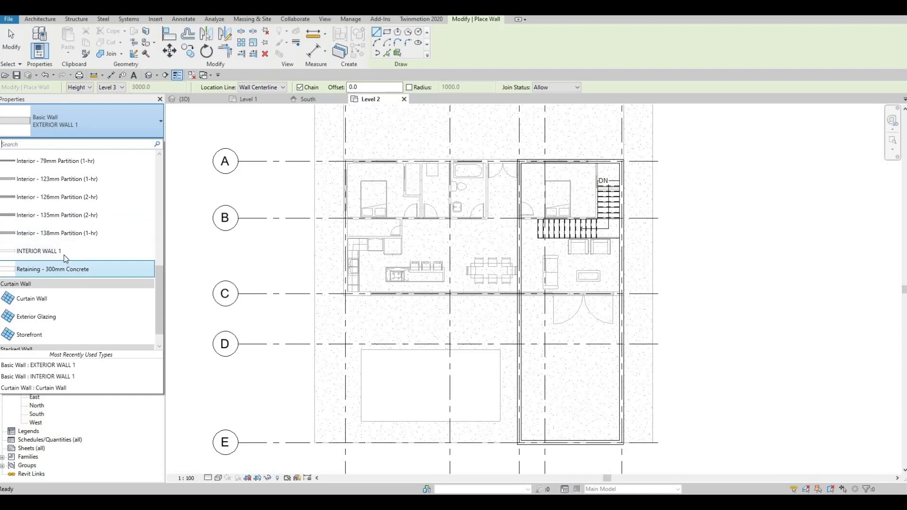
pyautogui.click(64, 252)
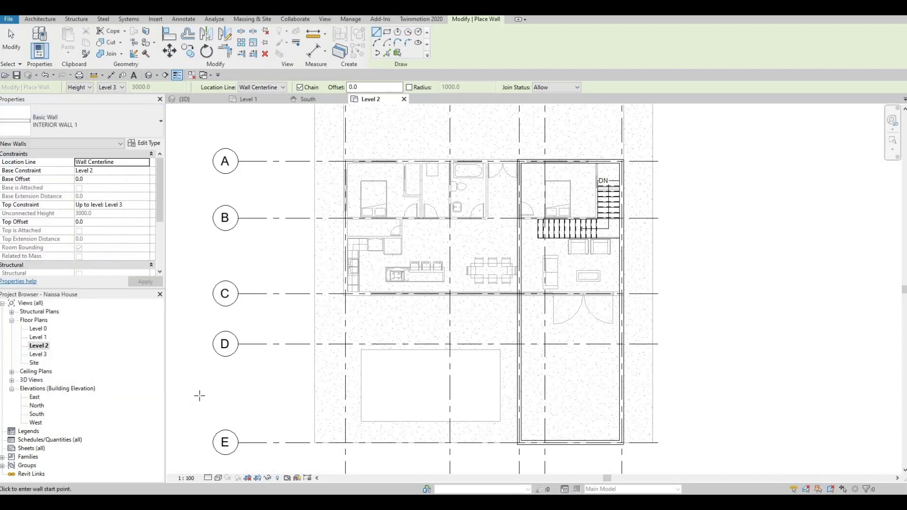
# Draw the interior wall 4000 mm along grid B, from grid 3 to the corner of the stair.
pyautogui.moveTo(513, 217); pyautogui.dragTo(483, 280, button='middle')
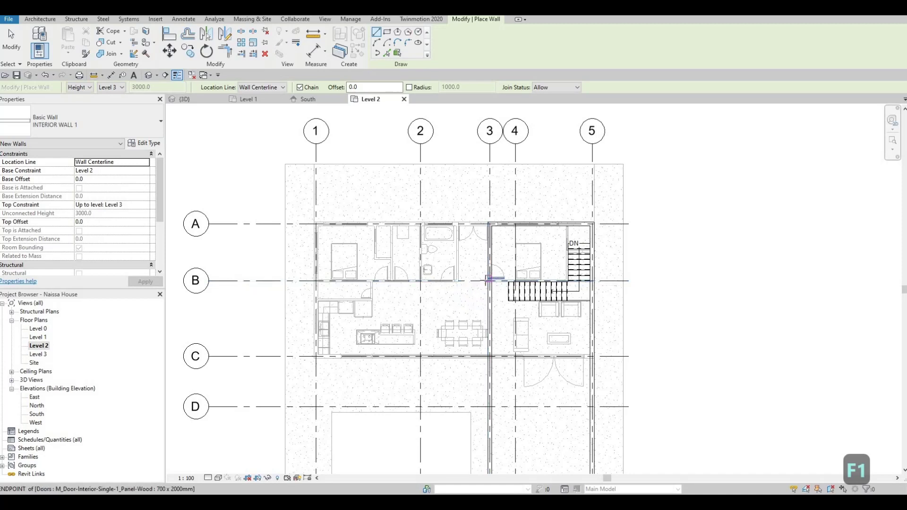
pyautogui.scroll(5, 489, 279)
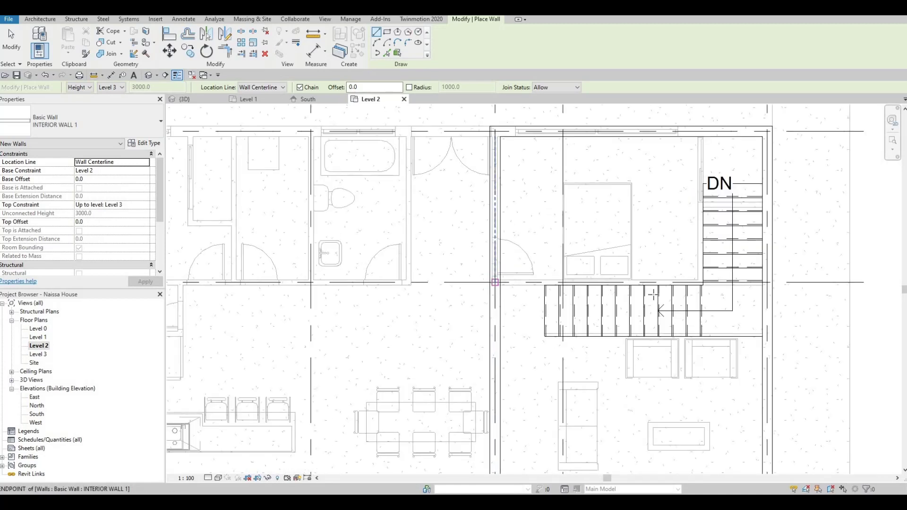
pyautogui.click(494, 282)
pyautogui.moveTo(743, 245); pyautogui.dragTo(642, 277, button='middle')
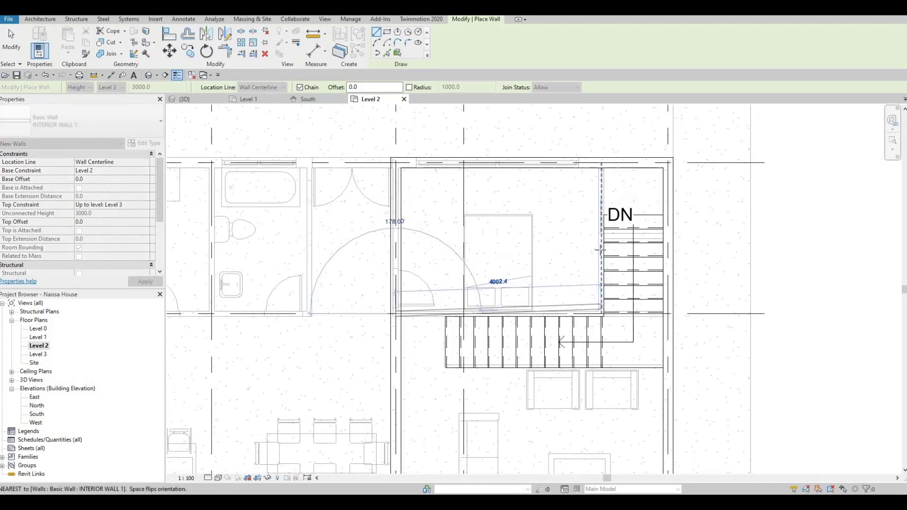
pyautogui.scroll(1, 599, 316)
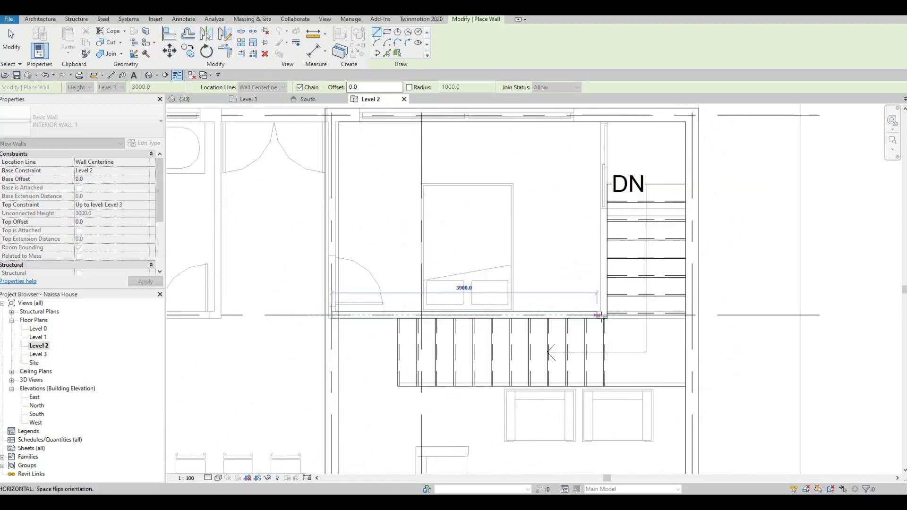
pyautogui.scroll(1, 602, 314)
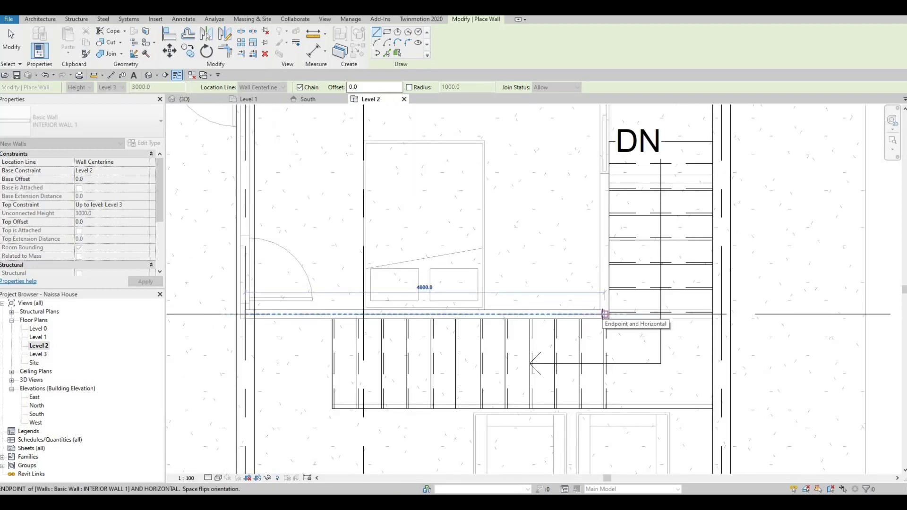
pyautogui.click(609, 299)
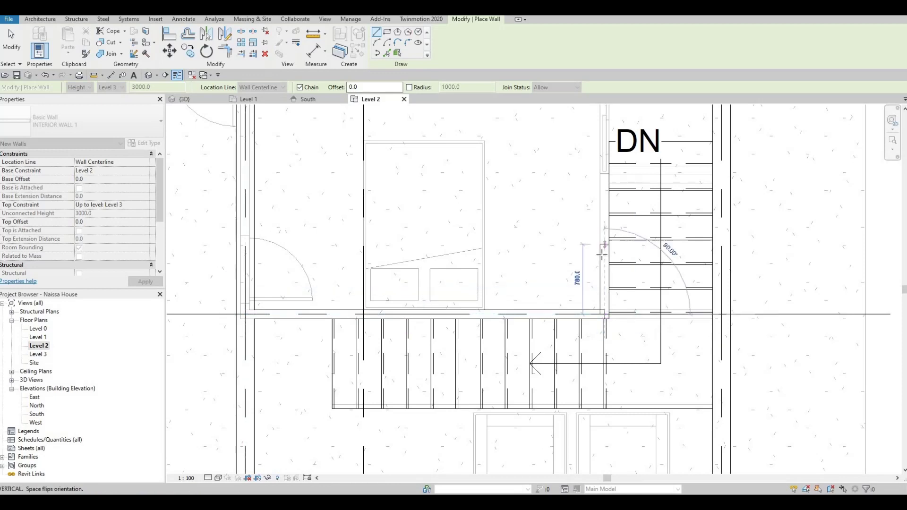
# Continue the interior wall about 1900 mm alongside the stair flight towards grid A, and end the wall command.
pyautogui.moveTo(604, 148); pyautogui.dragTo(603, 226, button='middle')
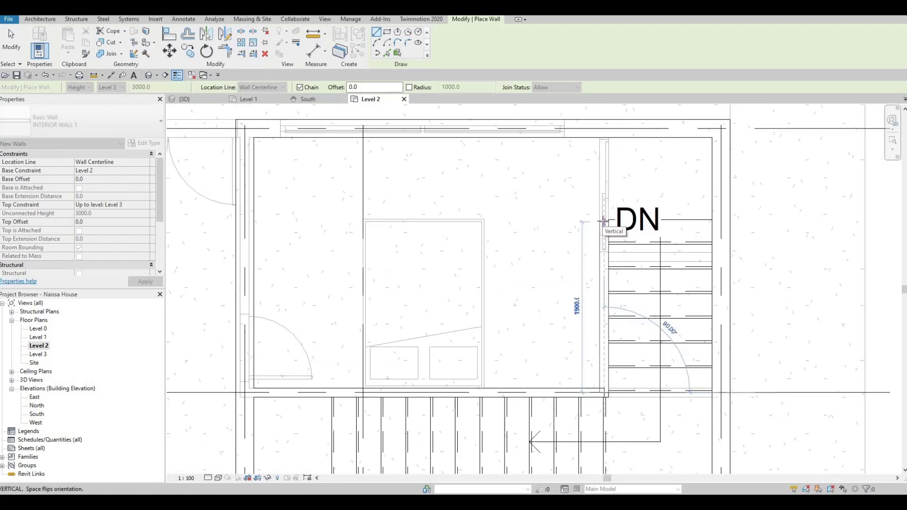
pyautogui.click(612, 243)
pyautogui.press('Escape')
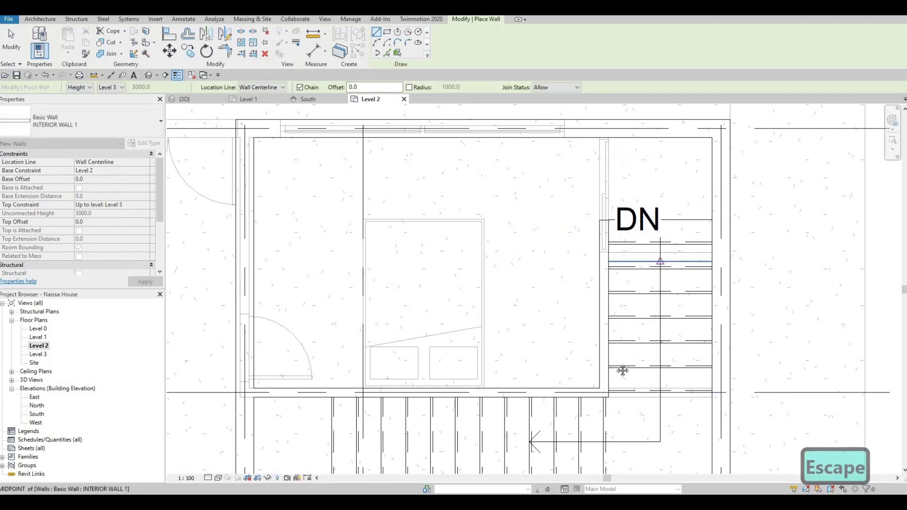
pyautogui.moveTo(710, 239); pyautogui.dragTo(751, 172, button='middle')
pyautogui.scroll(2, 723, 207)
pyautogui.scroll(-3, 747, 175)
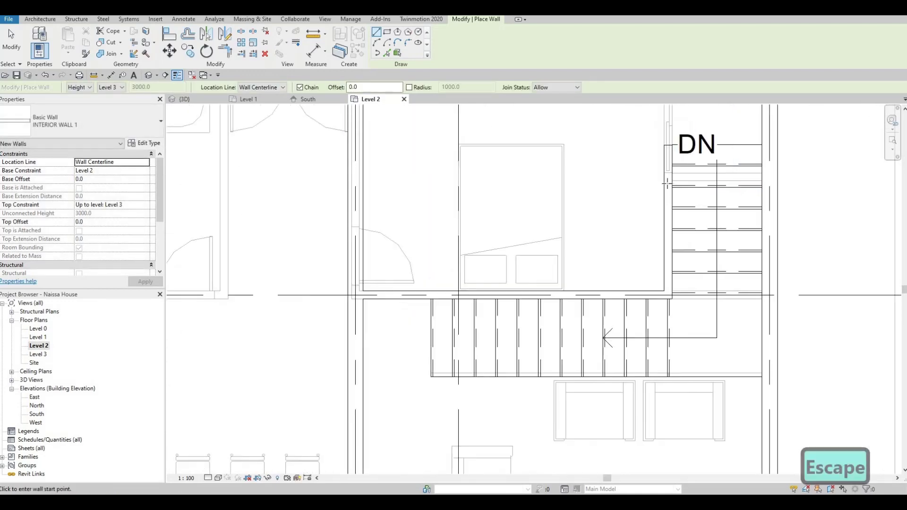
pyautogui.moveTo(672, 142); pyautogui.dragTo(660, 193, button='middle')
pyautogui.scroll(4, 659, 192)
pyautogui.press('Escape')
pyautogui.press('Escape')
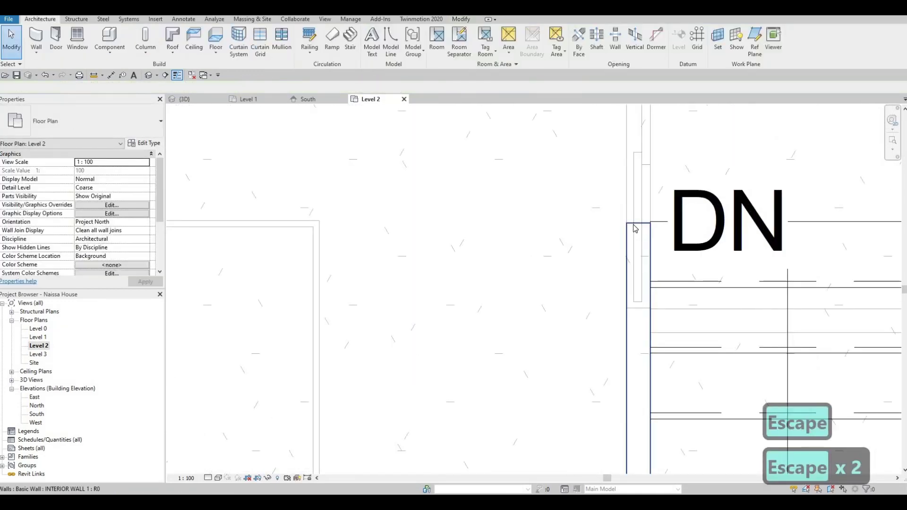
# Align the free end of the interior wall beside the stair with the edge line of the flight at the DN label.
pyautogui.press('a')
pyautogui.press('l')
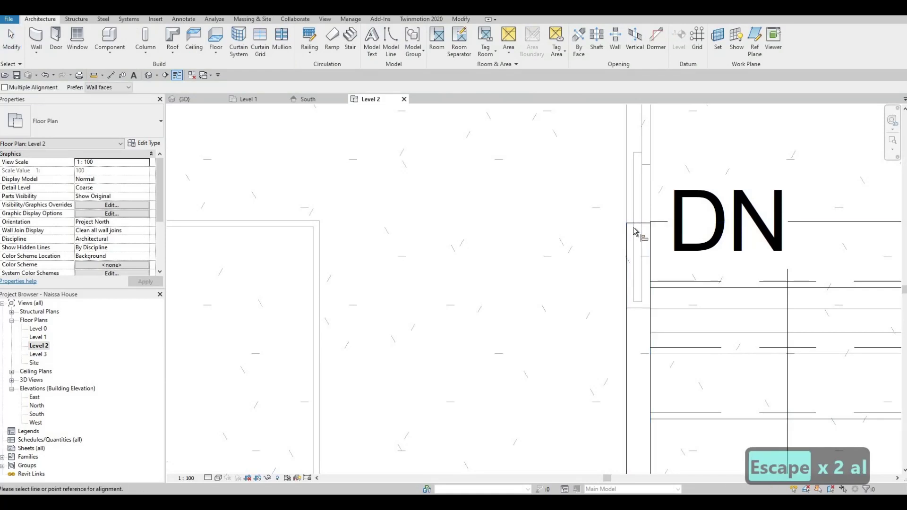
pyautogui.click(635, 223)
pyautogui.press('Escape')
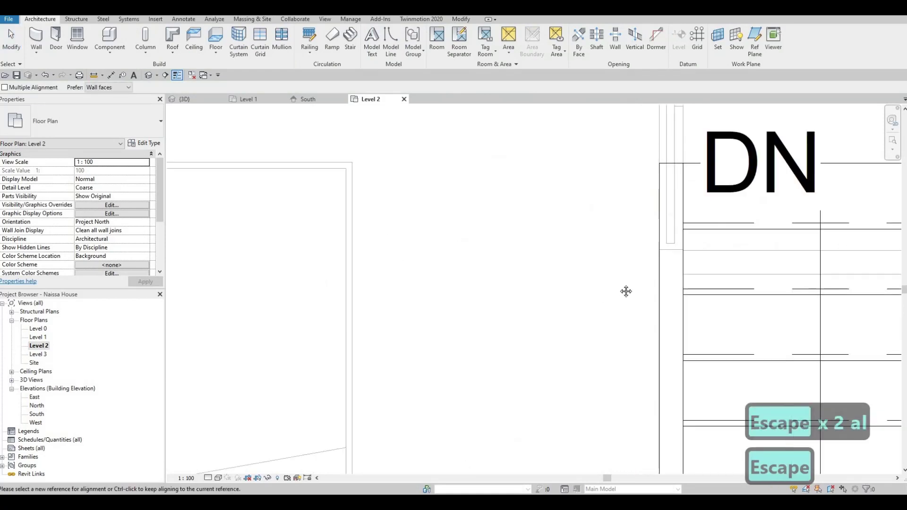
pyautogui.scroll(-5, 639, 255)
pyautogui.scroll(-3, 609, 272)
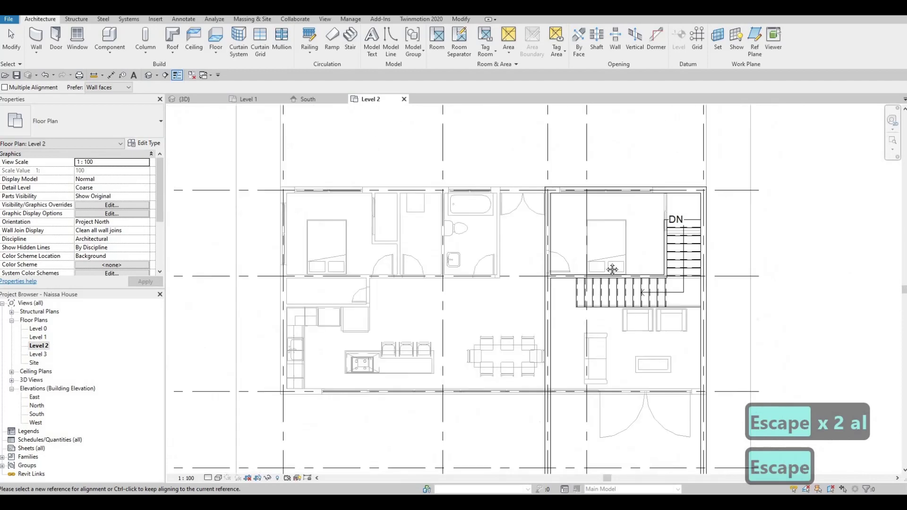
pyautogui.press('Escape')
pyautogui.scroll(-3, 709, 293)
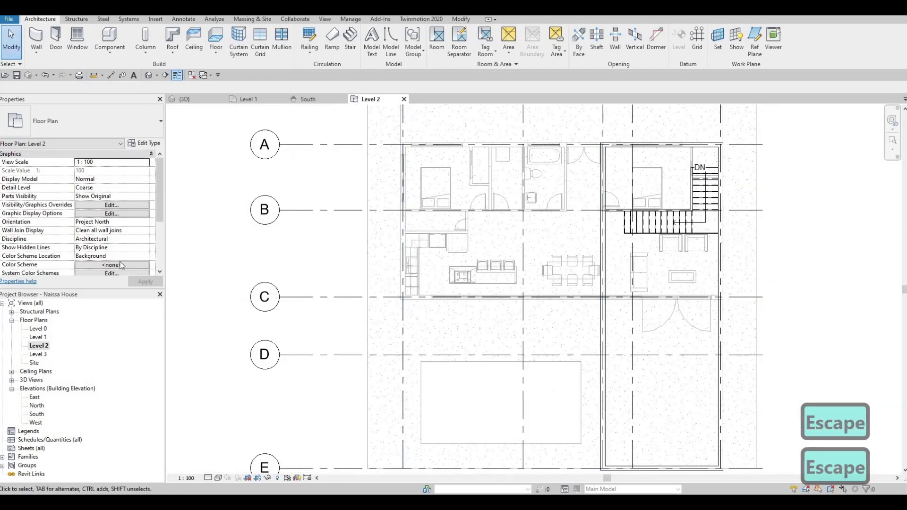
# Turn off the Level 2 plan's underlay by setting Range: Base Level to None.
pyautogui.moveTo(158, 195); pyautogui.dragTo(160, 223)
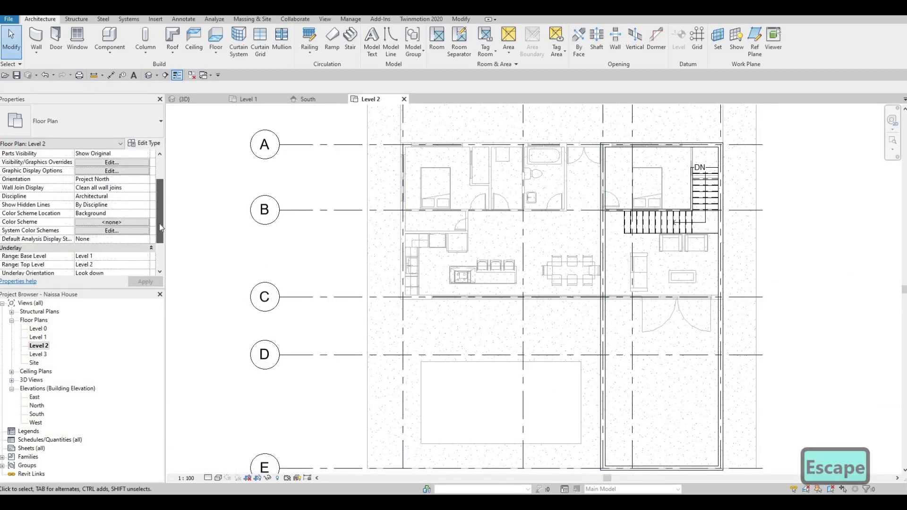
pyautogui.scroll(-1, 112, 202)
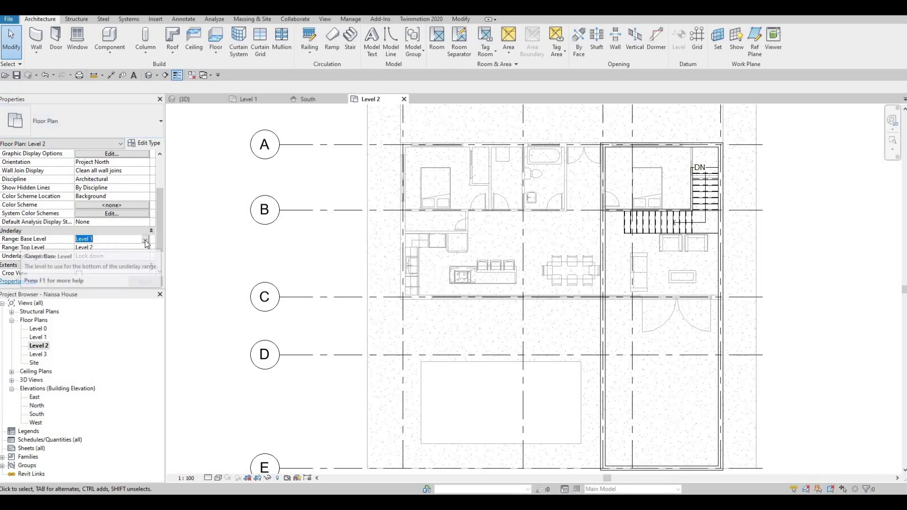
pyautogui.click(146, 239)
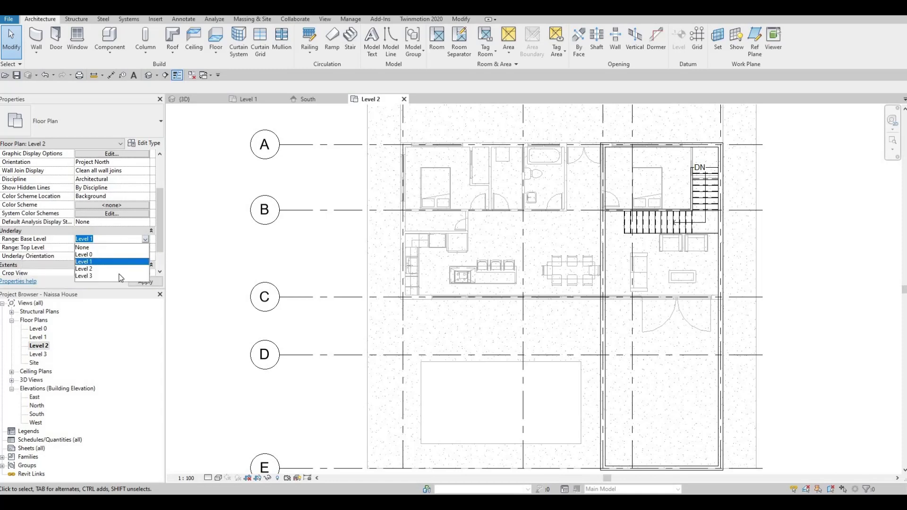
pyautogui.click(82, 247)
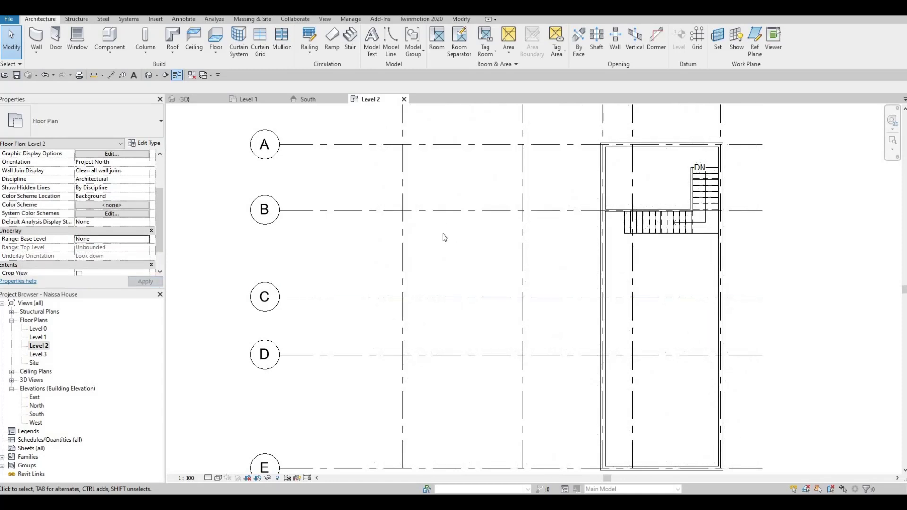
# Start a similar wall of type INTERIOR WALL 1, based on the existing interior wall along grid B.
pyautogui.moveTo(600, 309); pyautogui.dragTo(418, 264, button='middle')
pyautogui.scroll(-1, 417, 263)
pyautogui.moveTo(411, 198); pyautogui.dragTo(405, 221, button='middle')
pyautogui.moveTo(314, 192); pyautogui.dragTo(373, 258, button='middle')
pyautogui.scroll(-1, 373, 258)
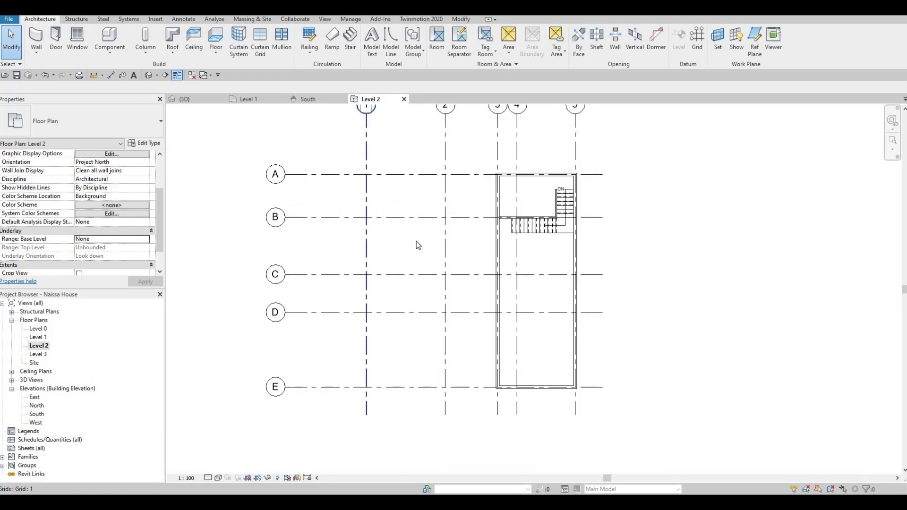
pyautogui.moveTo(495, 250); pyautogui.dragTo(473, 254, button='middle')
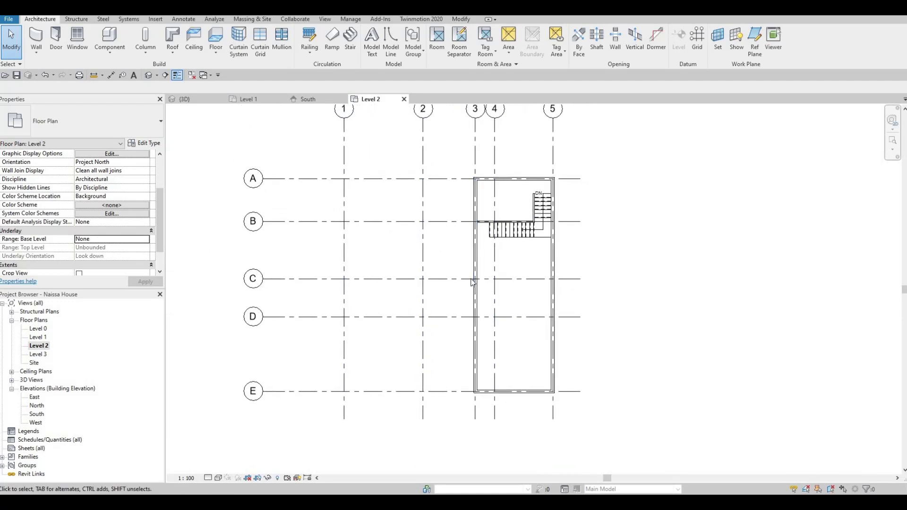
pyautogui.scroll(1, 496, 245)
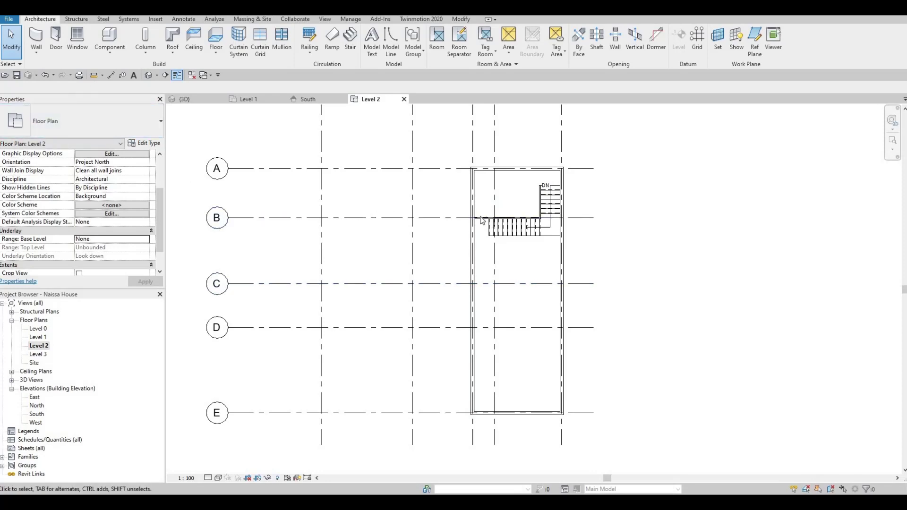
pyautogui.click(481, 220)
pyautogui.scroll(2, 486, 215)
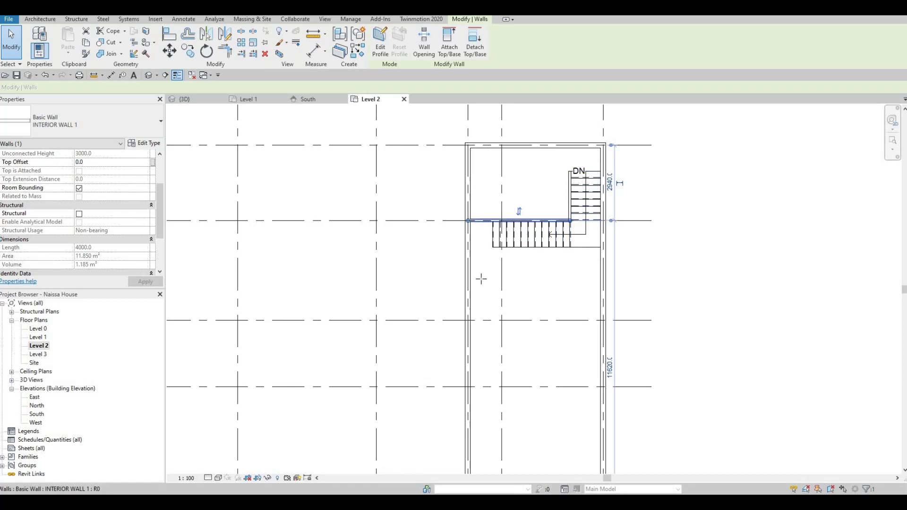
pyautogui.press('c')
pyautogui.press('s')
# Draw the interior wall along grid 4, from the wall on grid B to grid D.
pyautogui.scroll(-1, 269, 121)
pyautogui.moveTo(269, 121); pyautogui.dragTo(288, 101, button='middle')
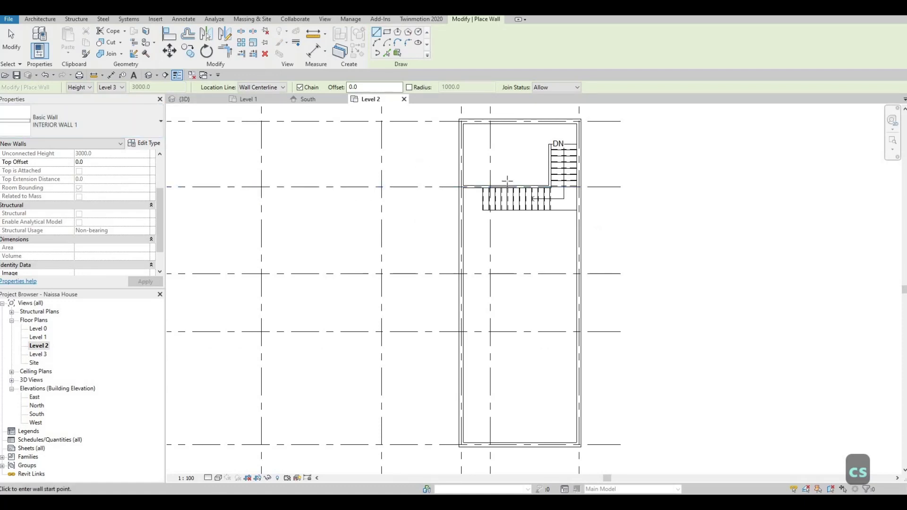
pyautogui.scroll(2, 529, 191)
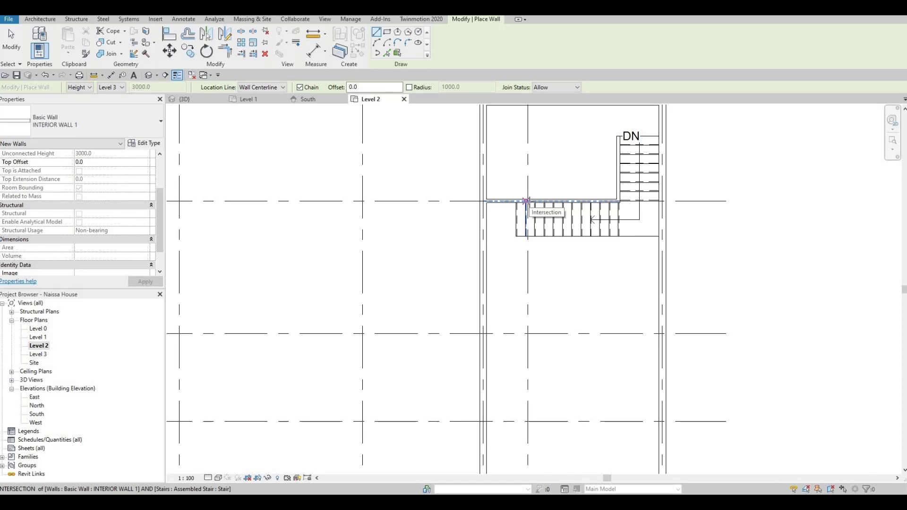
pyautogui.scroll(-4, 526, 200)
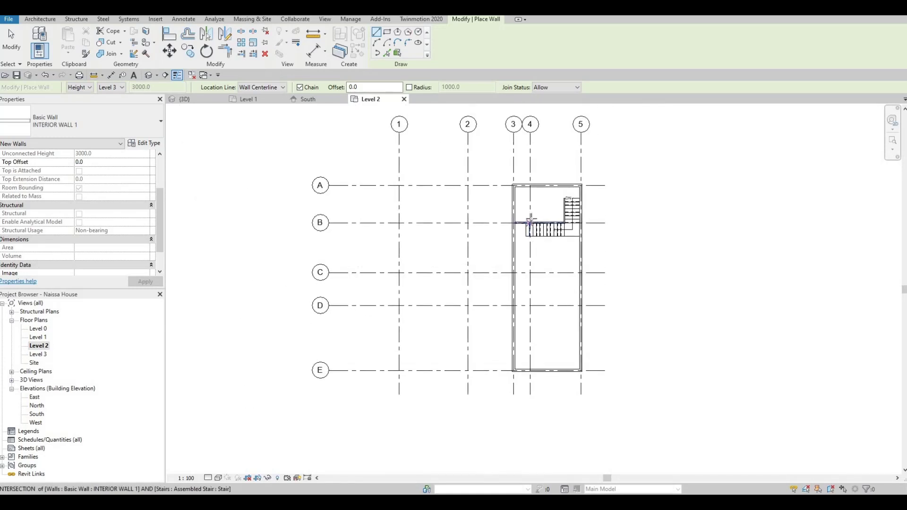
pyautogui.scroll(4, 530, 222)
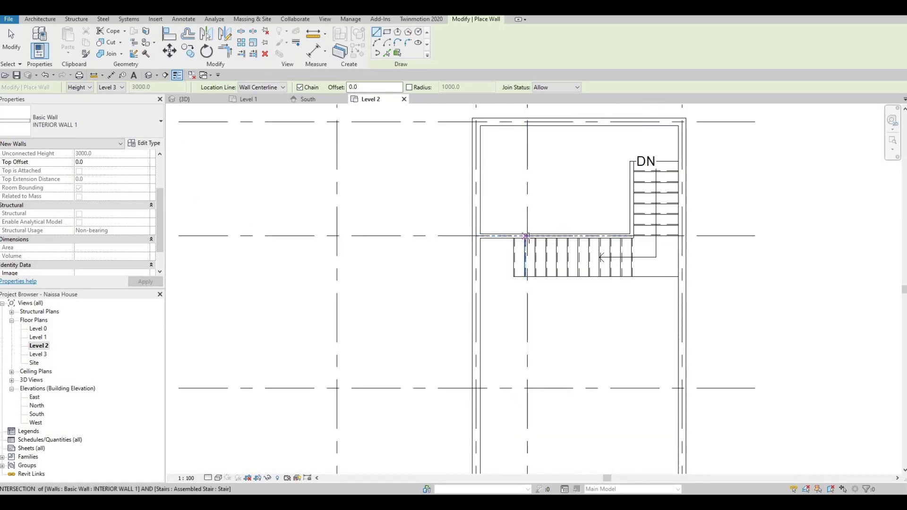
pyautogui.scroll(2, 526, 235)
pyautogui.click(535, 341)
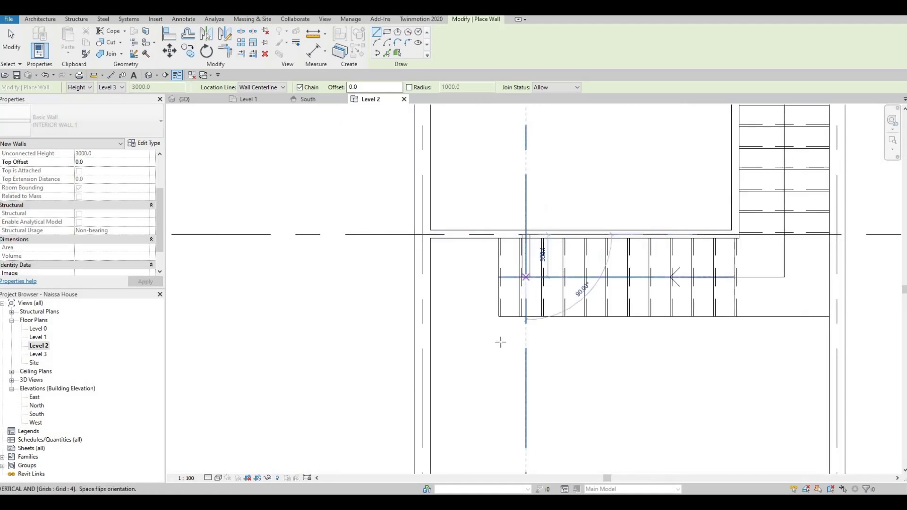
pyautogui.scroll(-5, 498, 250)
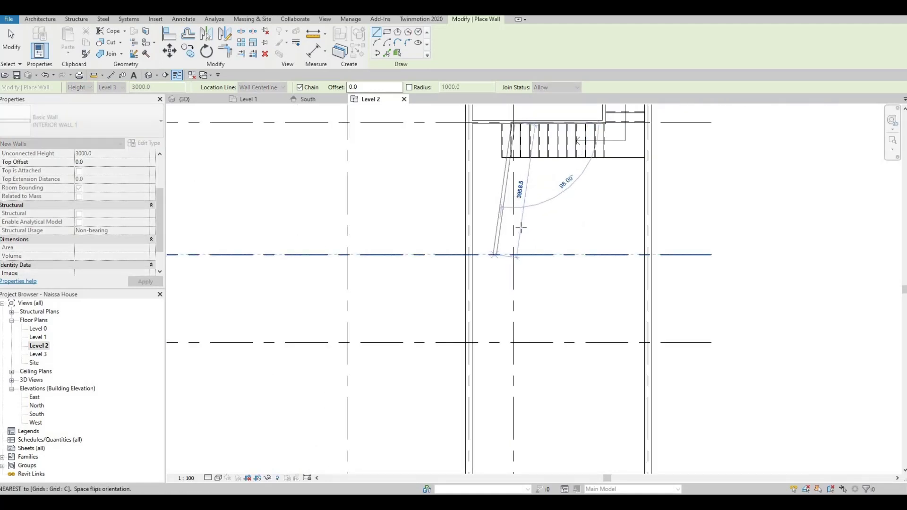
pyautogui.scroll(-3, 520, 236)
pyautogui.scroll(-2, 532, 321)
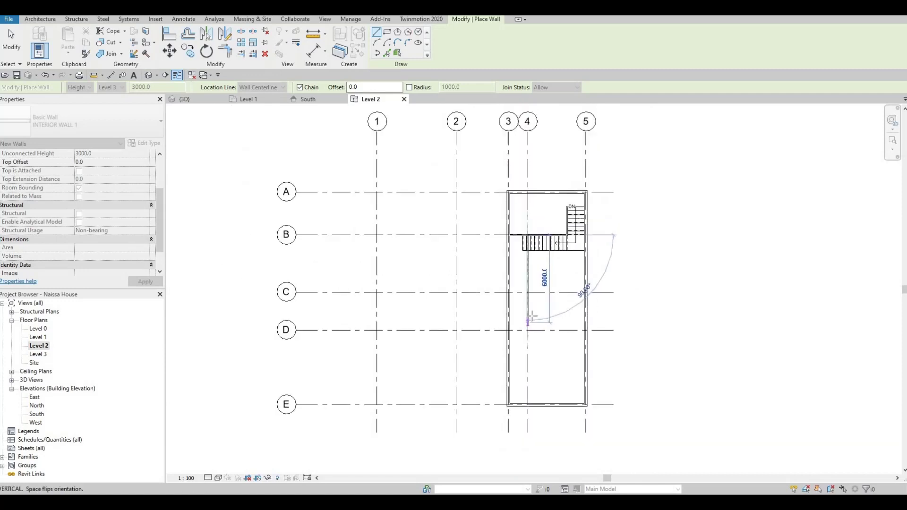
pyautogui.scroll(4, 525, 344)
pyautogui.click(524, 343)
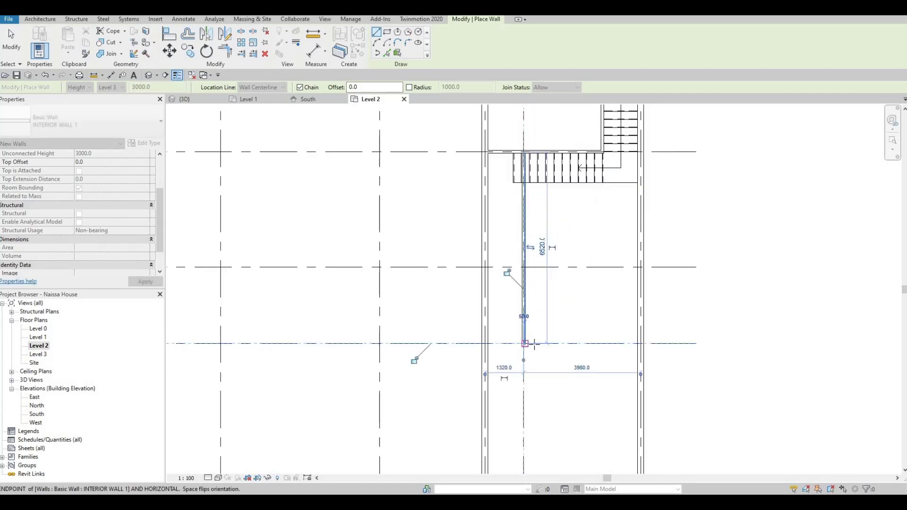
# Continue the interior wall 3980 mm along grid D to the exterior wall on grid 5, and end the chain.
pyautogui.scroll(-3, 641, 344)
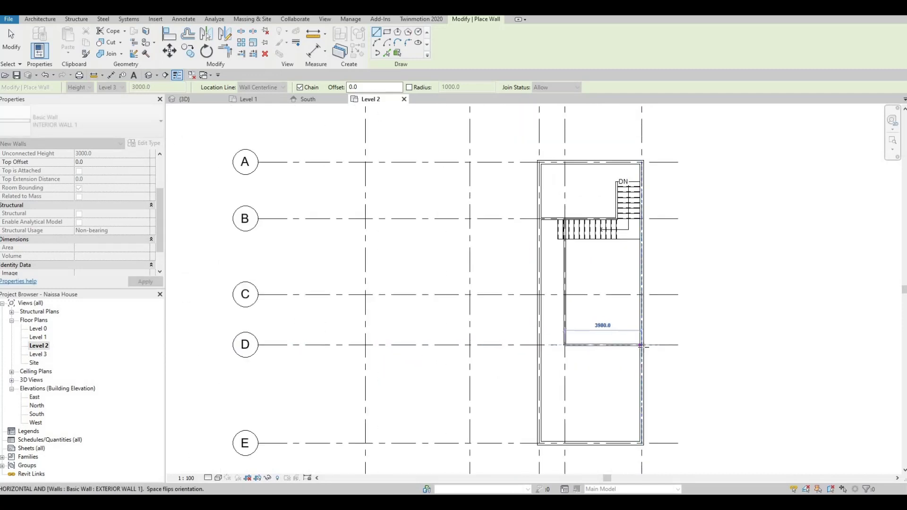
pyautogui.scroll(-1, 642, 344)
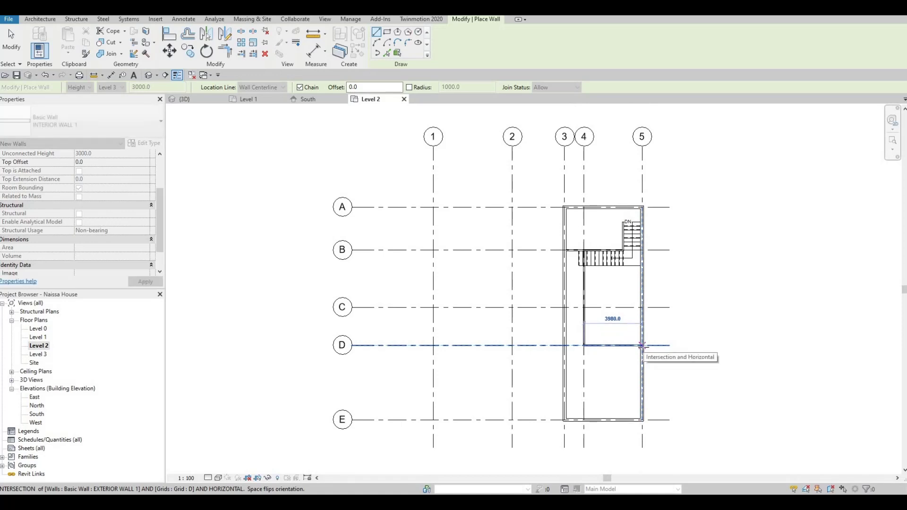
pyautogui.click(680, 322)
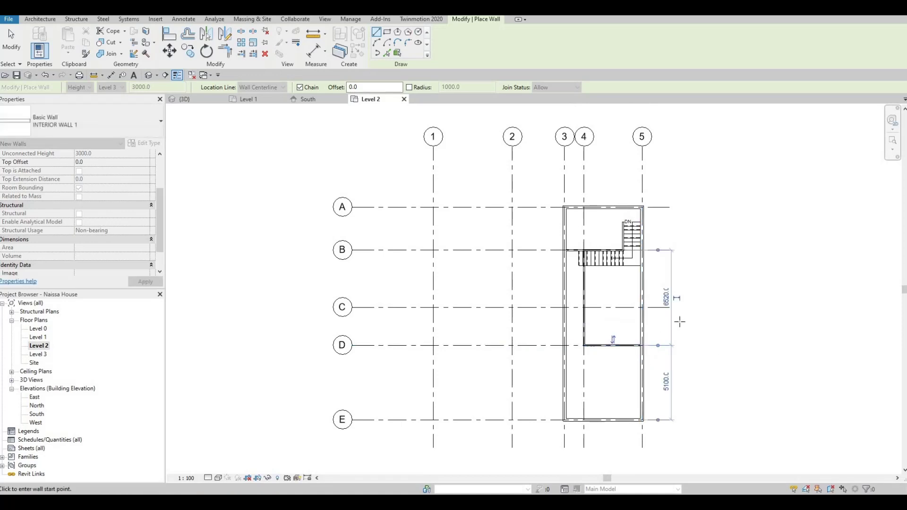
pyautogui.press('Escape')
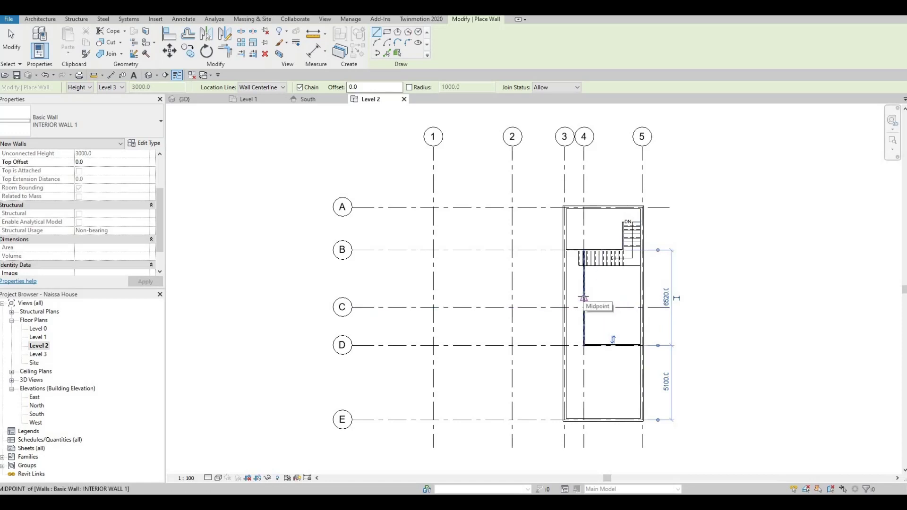
# Draw a 3980 mm interior wall from the midpoint of the grid 4 wall to the exterior wall on grid 5, and end the chain.
pyautogui.scroll(2, 583, 298)
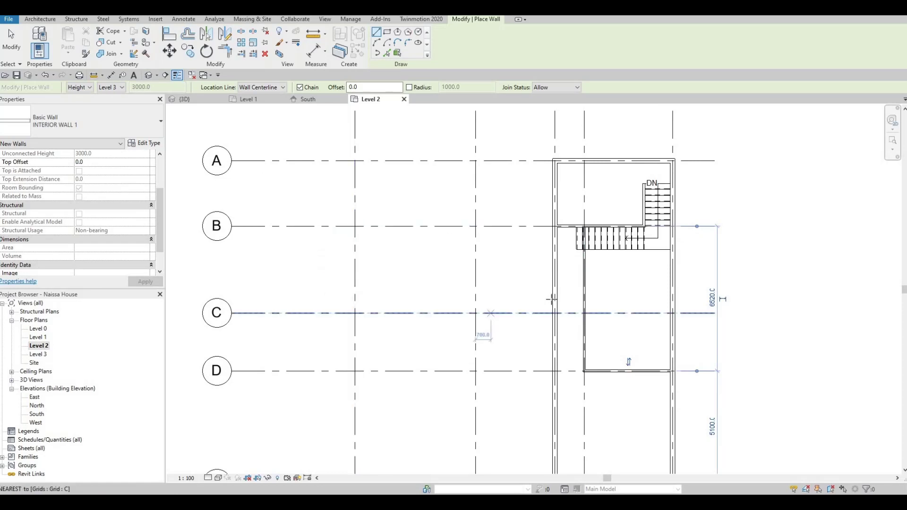
pyautogui.scroll(-2, 549, 299)
pyautogui.scroll(2, 569, 301)
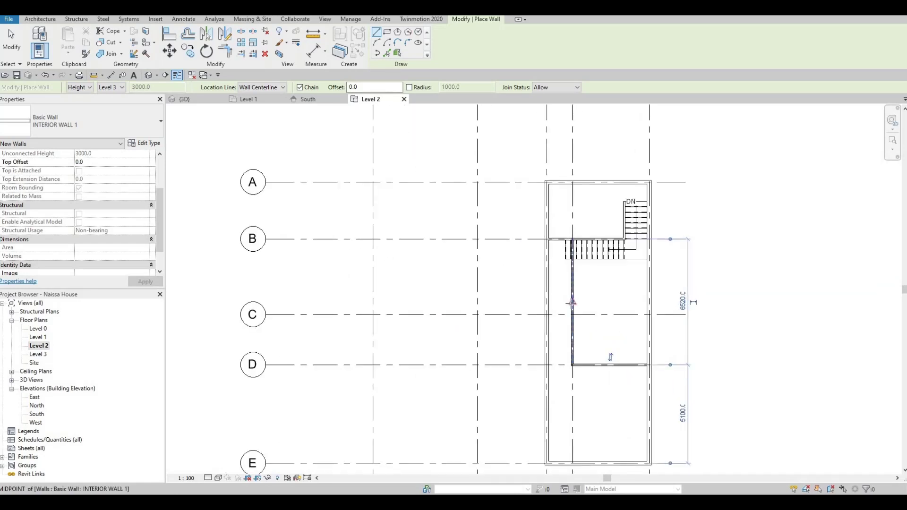
pyautogui.click(573, 303)
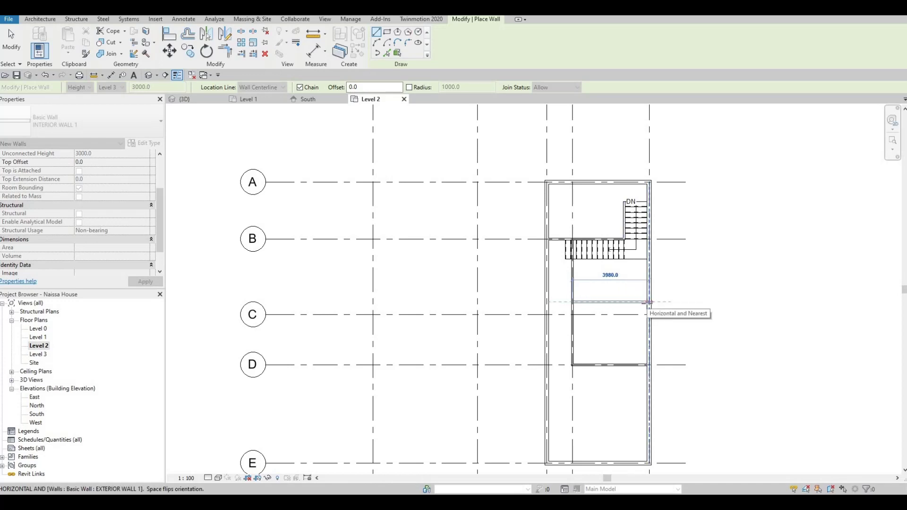
pyautogui.click(650, 303)
pyautogui.press('Escape')
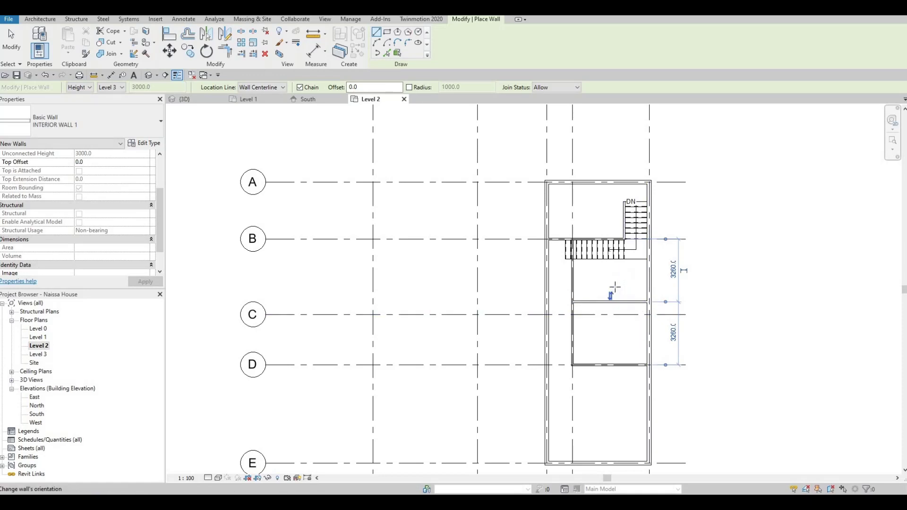
# Draw an interior wall segment across the lower stair flight, from the grid B wall to the flight's opposite edge, between grids 4 and 5.
pyautogui.moveTo(613, 310); pyautogui.dragTo(611, 329, button='middle')
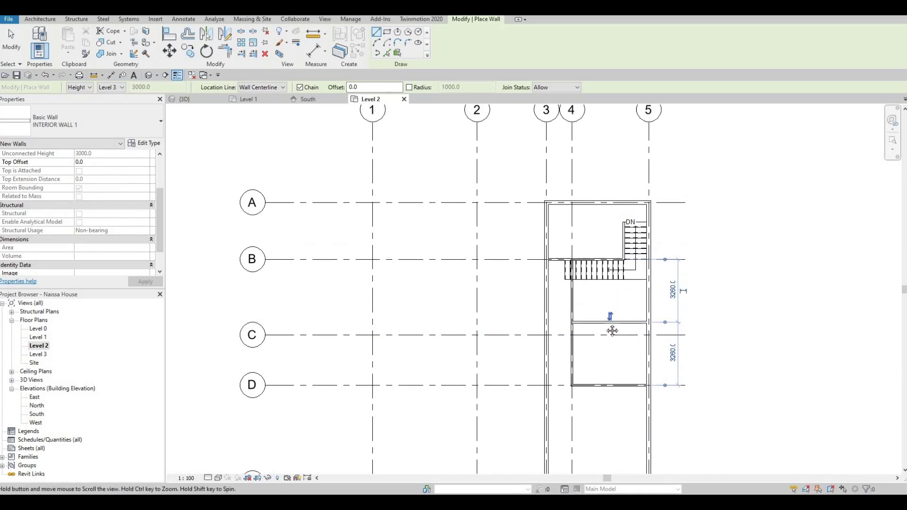
pyautogui.moveTo(587, 287); pyautogui.dragTo(585, 310, button='middle')
pyautogui.scroll(1, 591, 310)
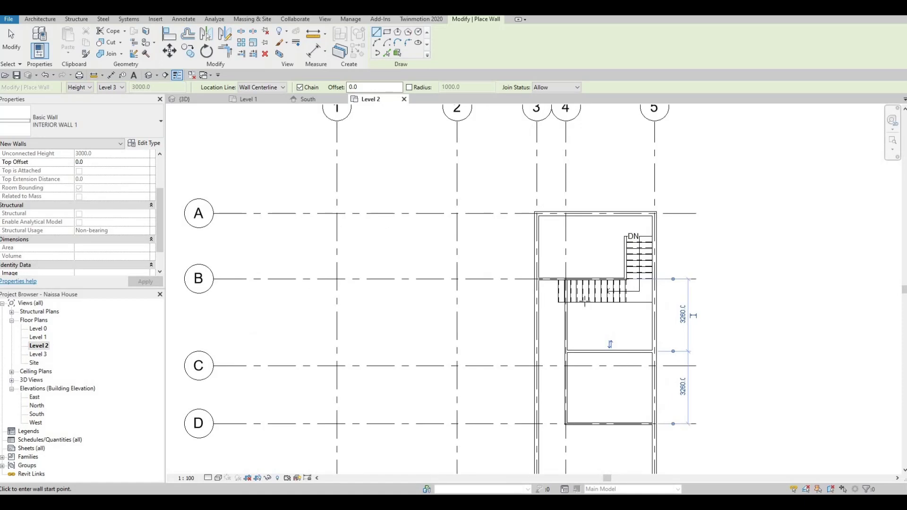
pyautogui.scroll(4, 583, 303)
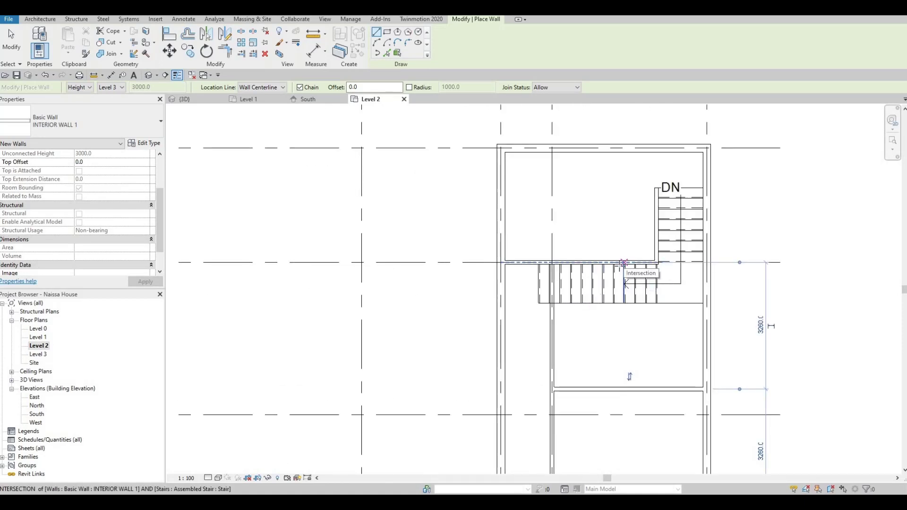
pyautogui.scroll(3, 624, 265)
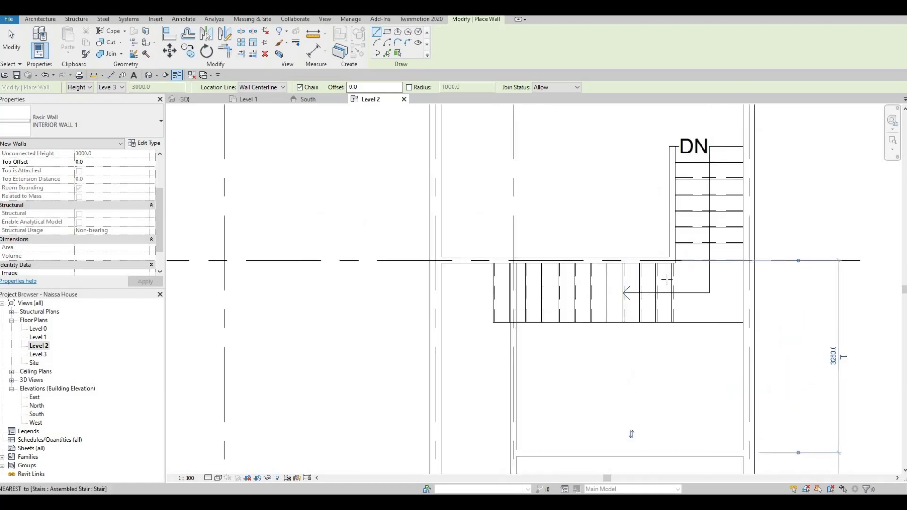
pyautogui.click(608, 263)
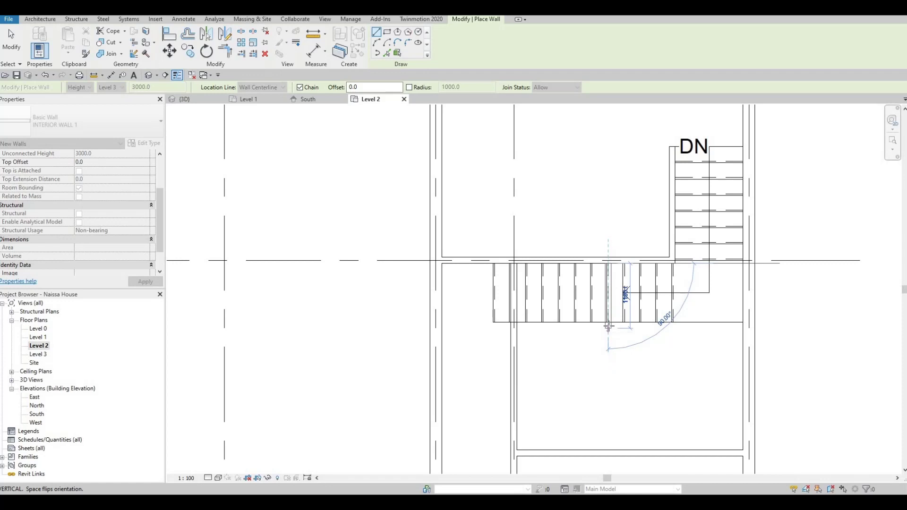
pyautogui.click(638, 327)
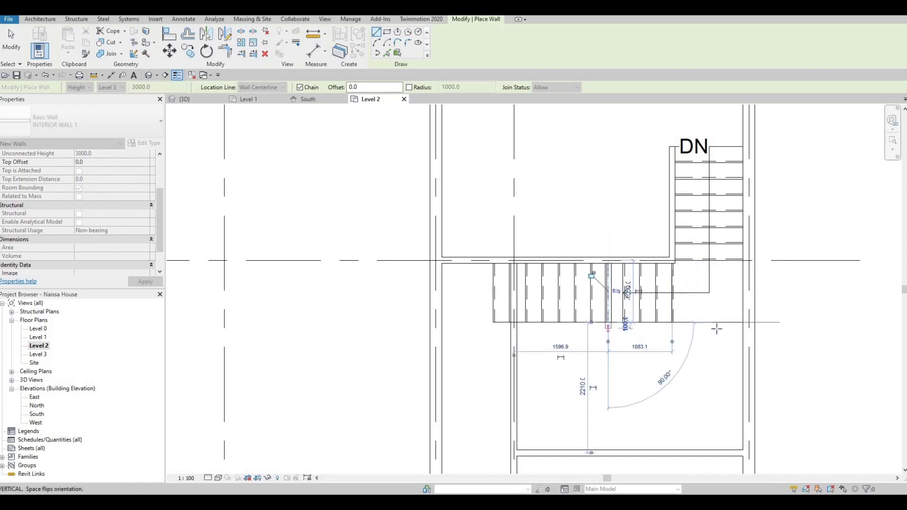
# Continue the interior wall along the lower stair flight's outer edge to the exterior wall on grid 5, and end the wall command.
pyautogui.click(741, 323)
pyautogui.press('Escape')
pyautogui.press('Escape')
pyautogui.press('Escape')
pyautogui.scroll(2, 693, 319)
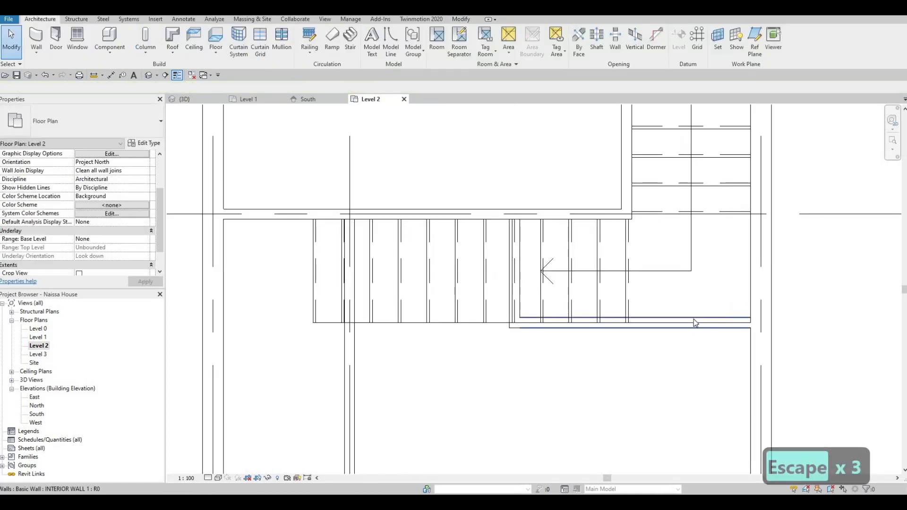
# Align the inner face of the interior wall below the lower stair flight to the flight's outer edge, and end the Align command.
pyautogui.press('Escape')
pyautogui.scroll(2, 699, 320)
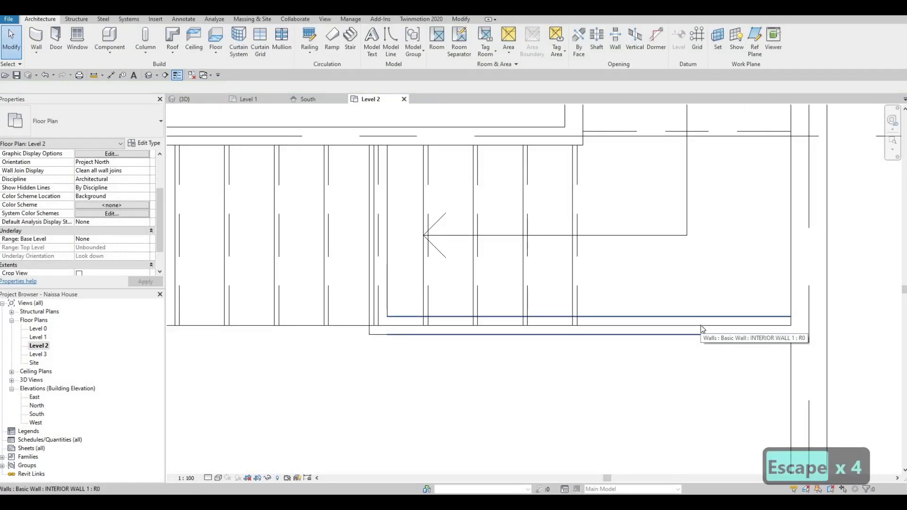
pyautogui.press('a')
pyautogui.press('l')
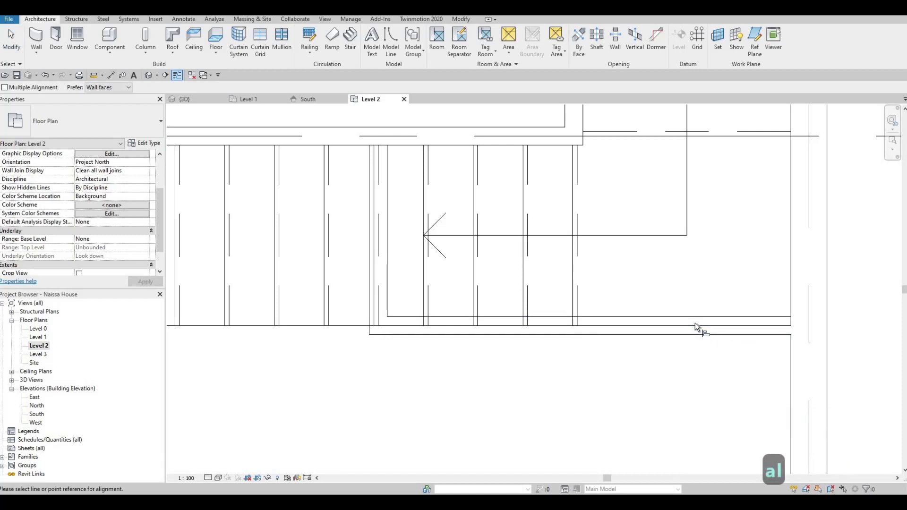
pyautogui.click(691, 324)
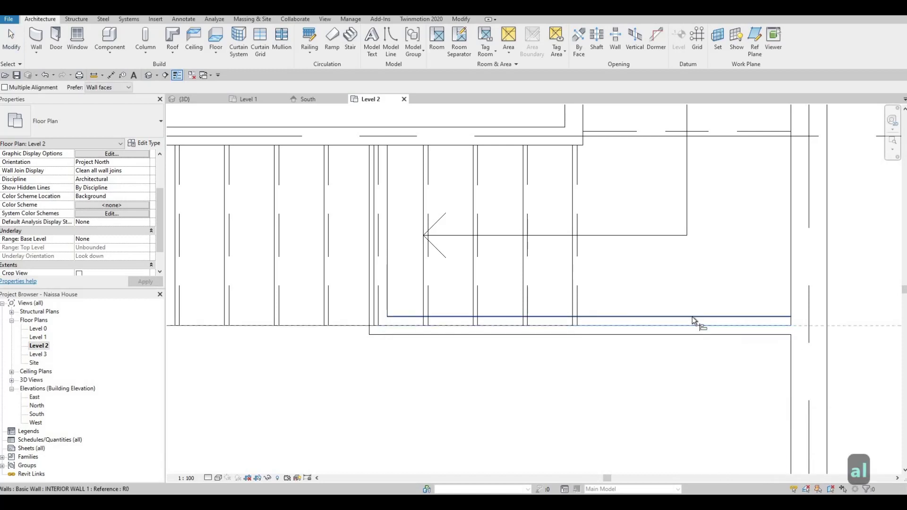
pyautogui.click(693, 316)
pyautogui.press('Escape')
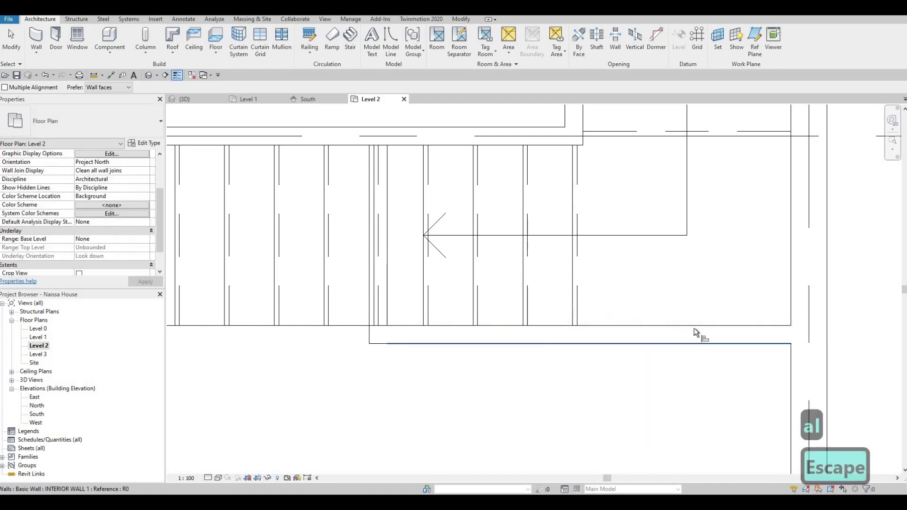
pyautogui.scroll(-3, 690, 233)
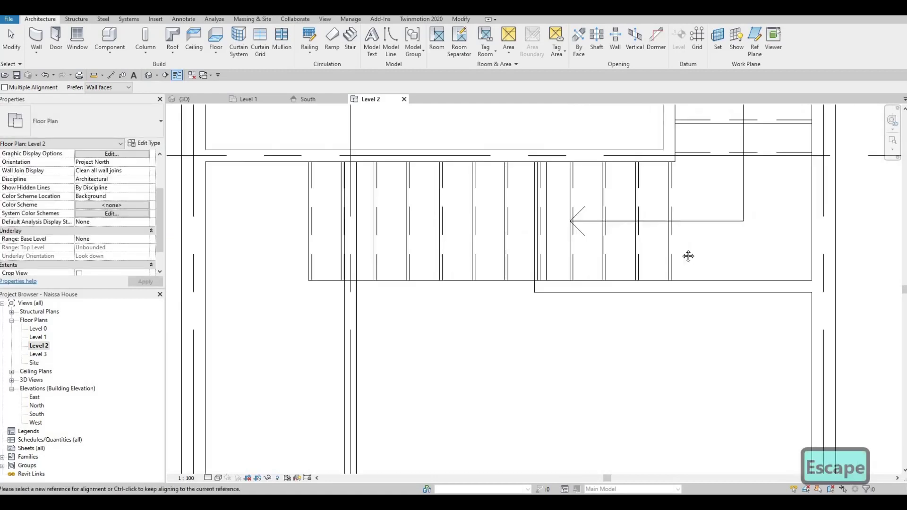
pyautogui.scroll(-3, 662, 280)
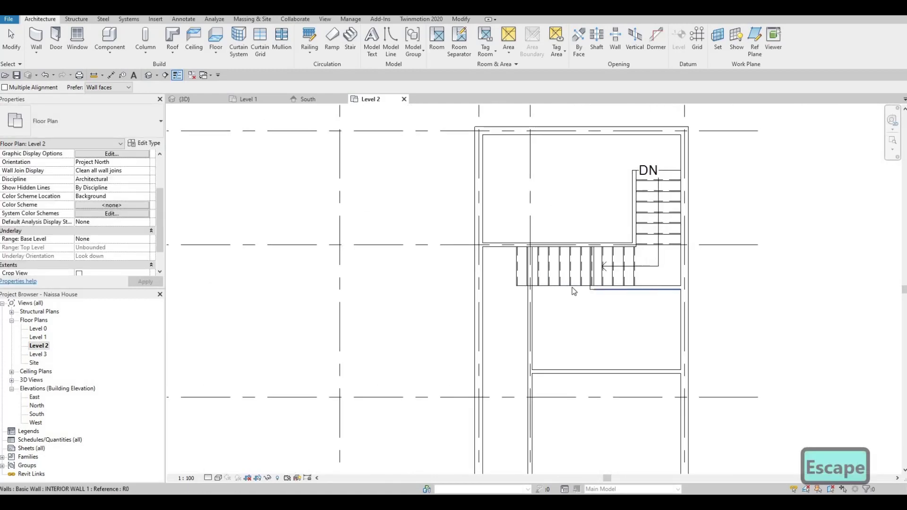
pyautogui.press('Escape')
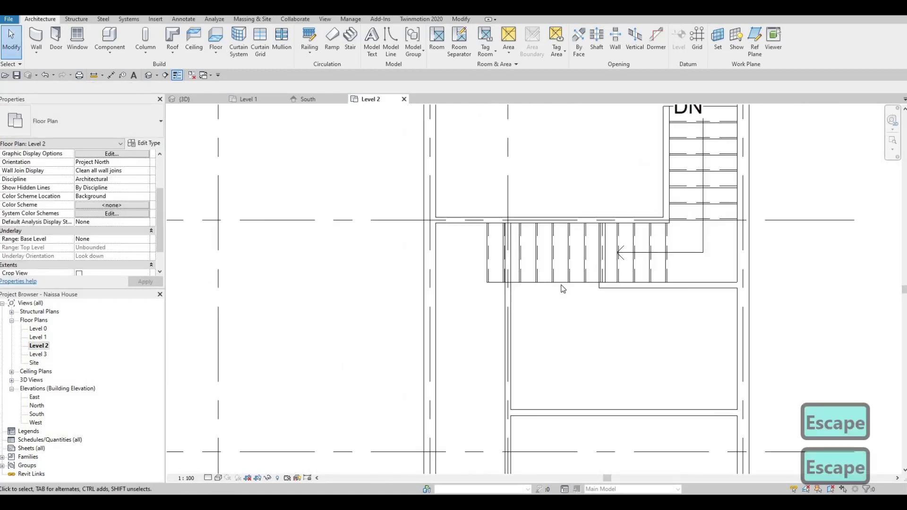
# Hide the stair element in the Level 2 floor plan view.
pyautogui.click(718, 204)
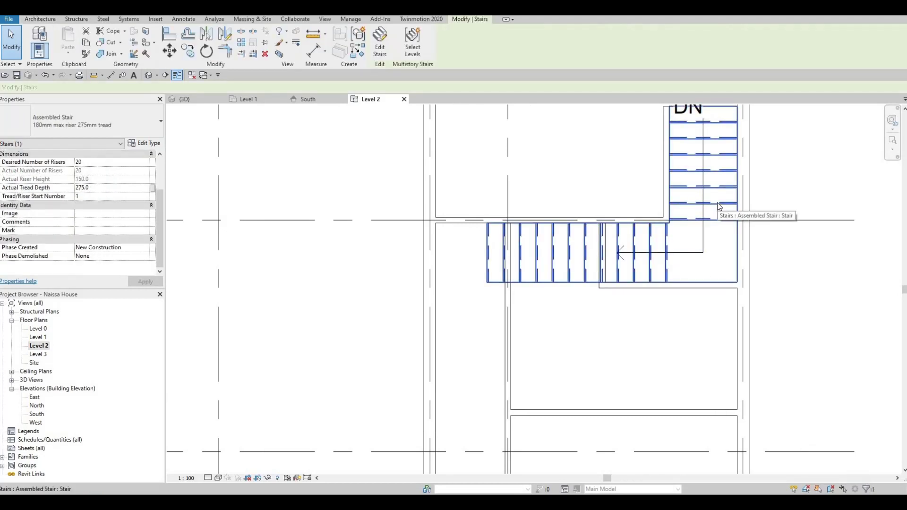
pyautogui.rightClick(717, 202)
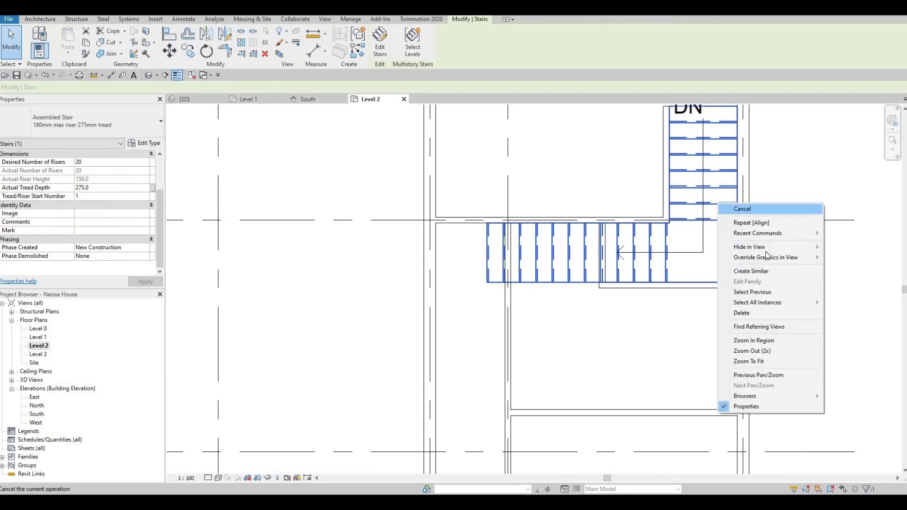
pyautogui.moveTo(819, 248)
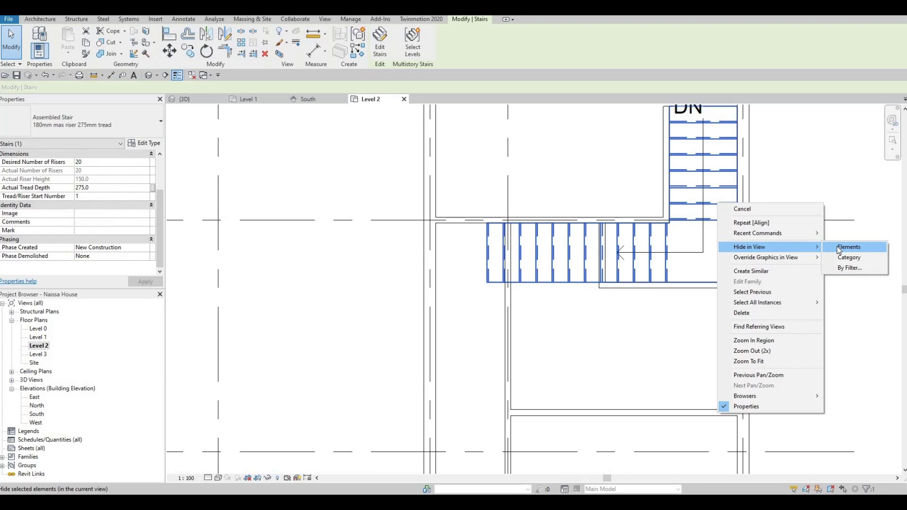
pyautogui.click(848, 247)
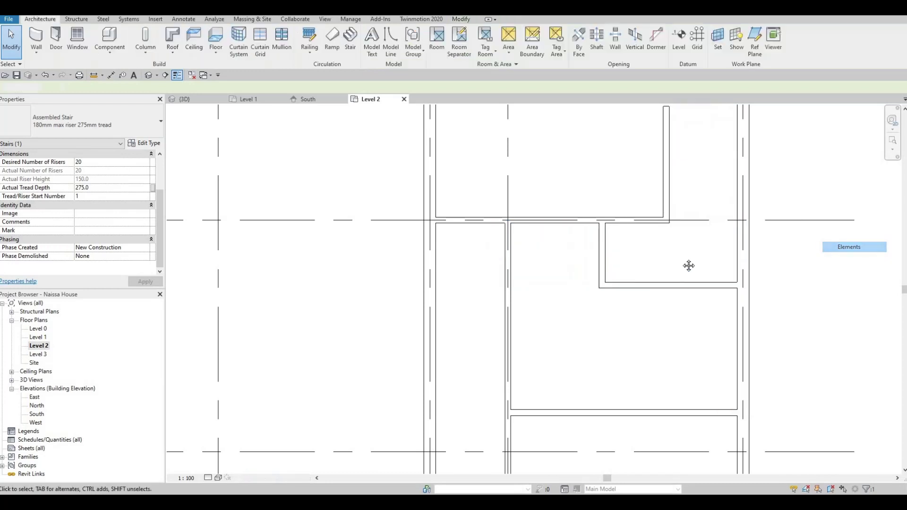
pyautogui.press('Escape')
pyautogui.scroll(-1, 646, 270)
pyautogui.scroll(-1, 599, 285)
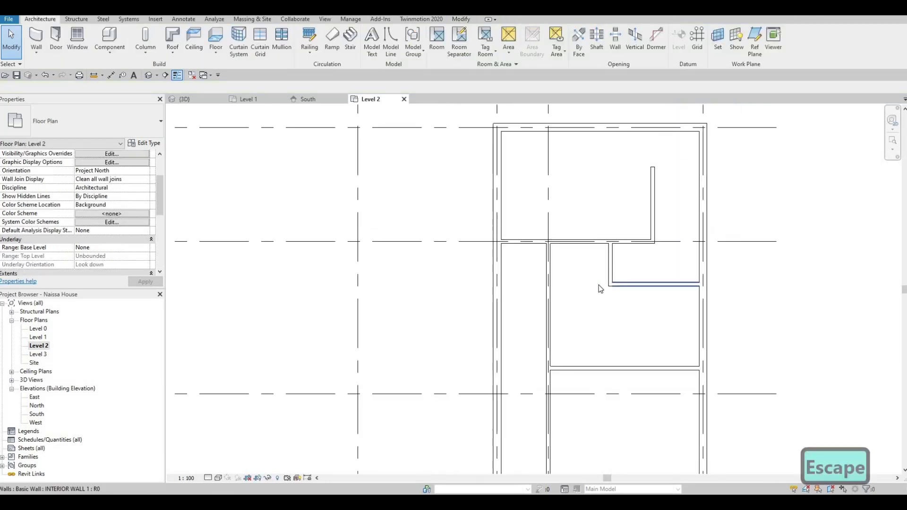
pyautogui.scroll(-3, 610, 290)
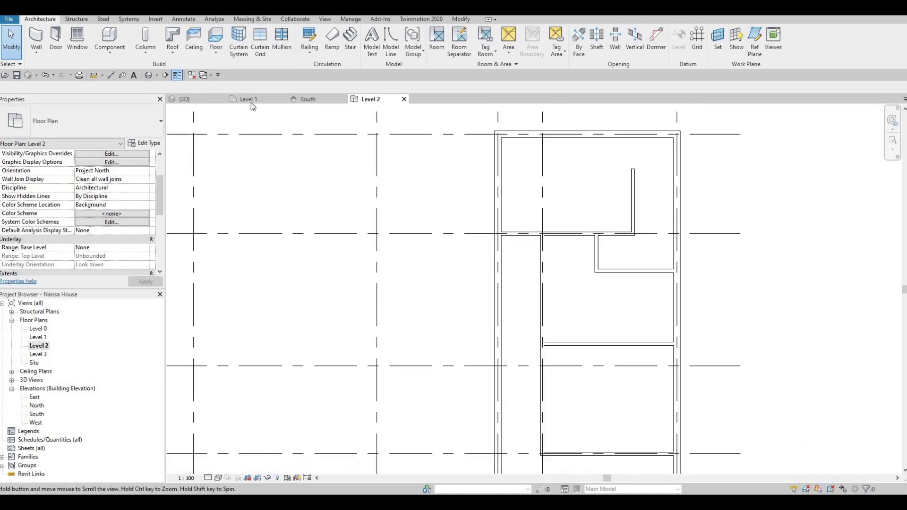
# Load the M_Shower Stall-2D family from the Canada library's Plumbing, Architectural, Fixtures, Showers folder.
pyautogui.click(156, 19)
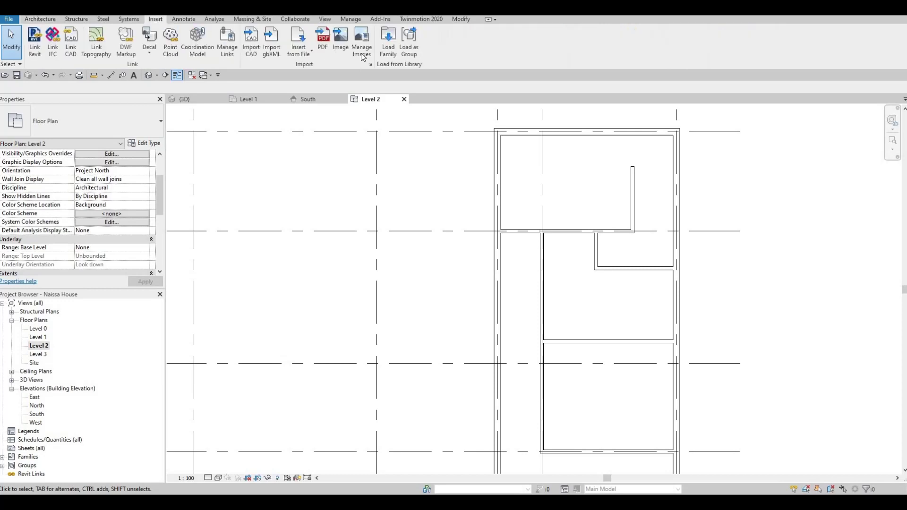
pyautogui.click(388, 40)
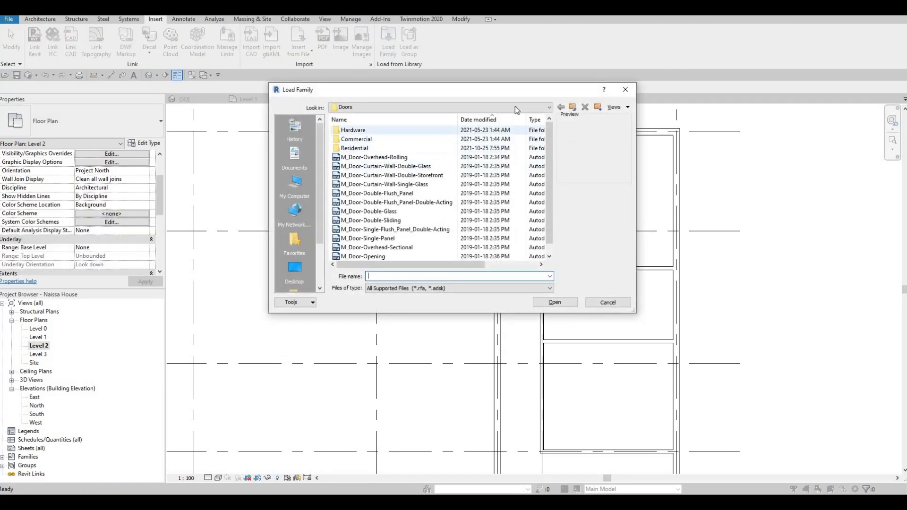
pyautogui.click(514, 107)
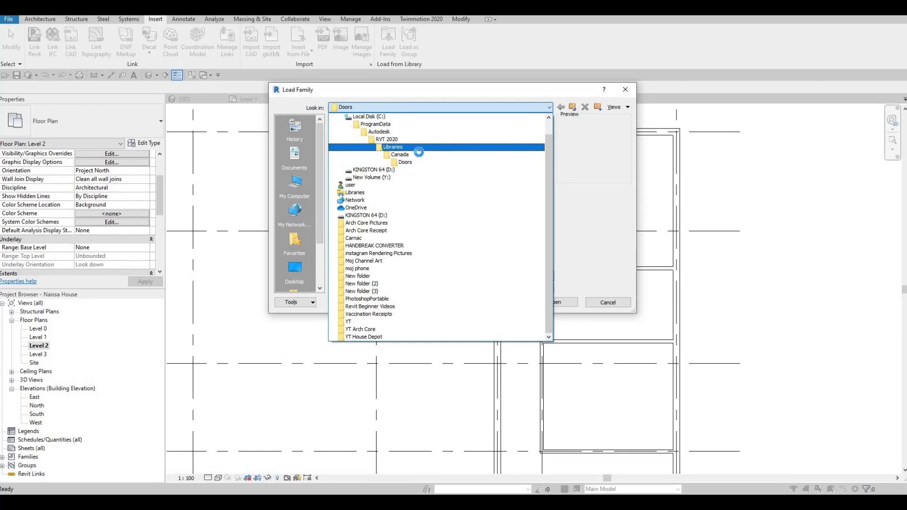
pyautogui.click(411, 155)
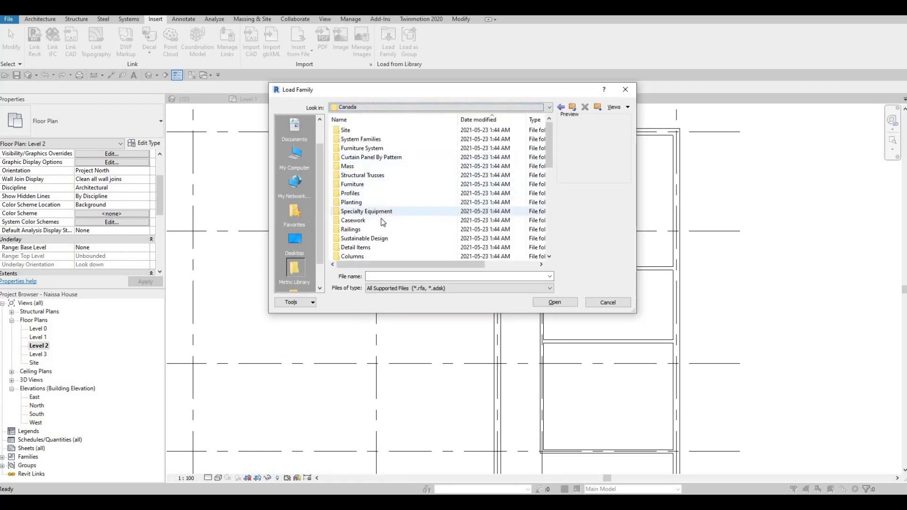
pyautogui.scroll(-3, 383, 222)
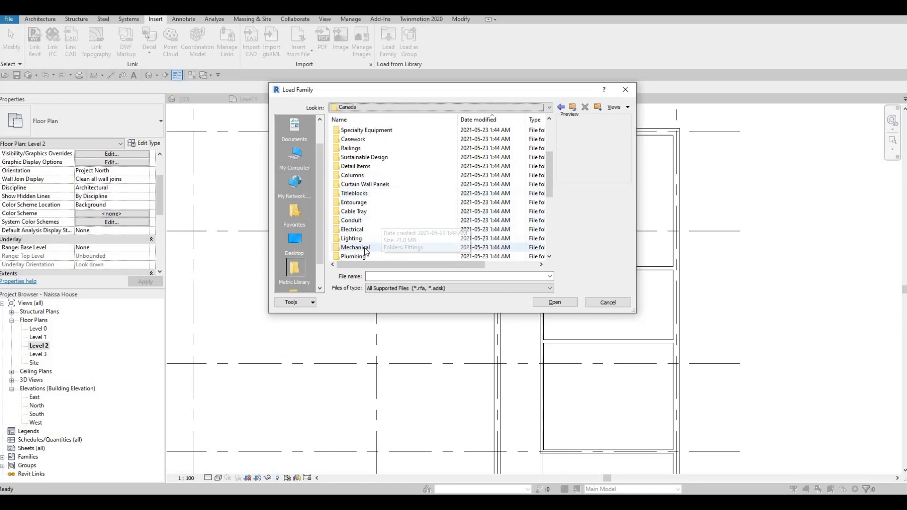
pyautogui.doubleClick(359, 256)
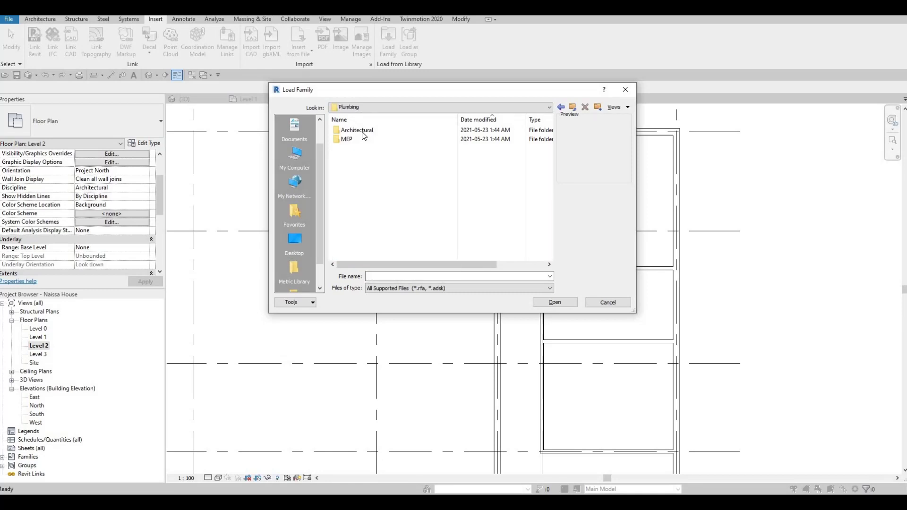
pyautogui.doubleClick(363, 133)
pyautogui.doubleClick(364, 140)
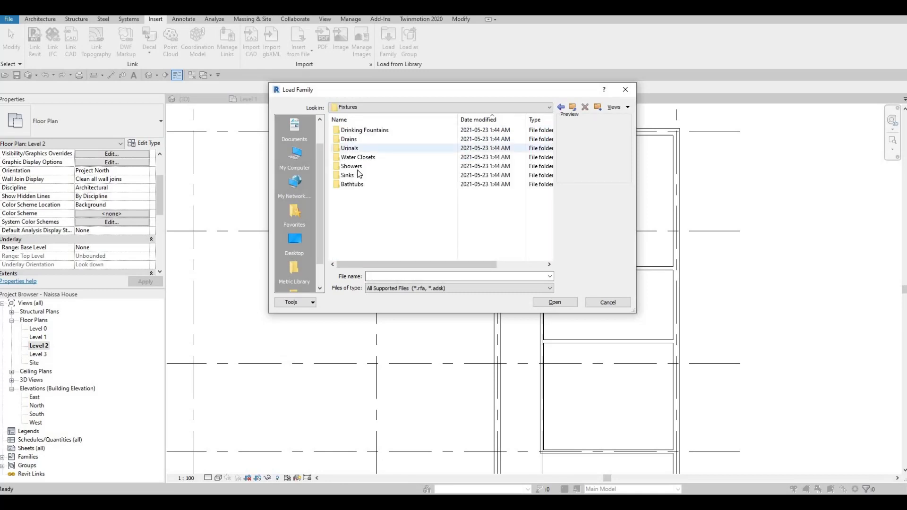
pyautogui.doubleClick(352, 166)
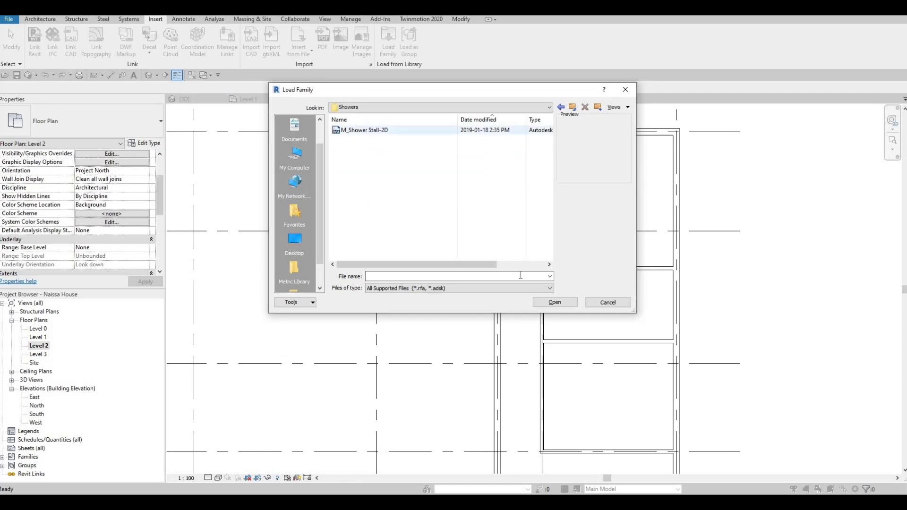
pyautogui.click(364, 130)
pyautogui.click(555, 302)
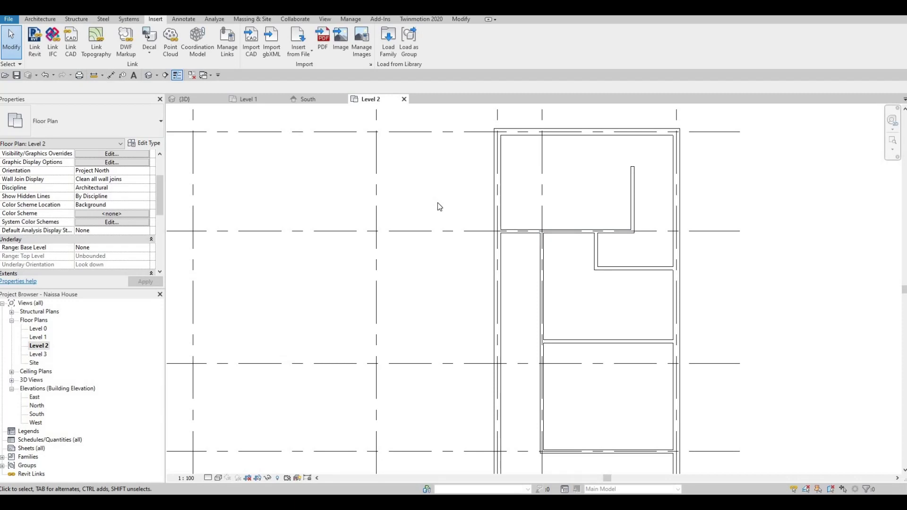
# Place the M_Shower Stall-2D component in the corner between the grid 4 wall and the grid B wall, and end placement.
pyautogui.press('c')
pyautogui.press('m')
pyautogui.scroll(1, 543, 250)
pyautogui.scroll(2, 548, 267)
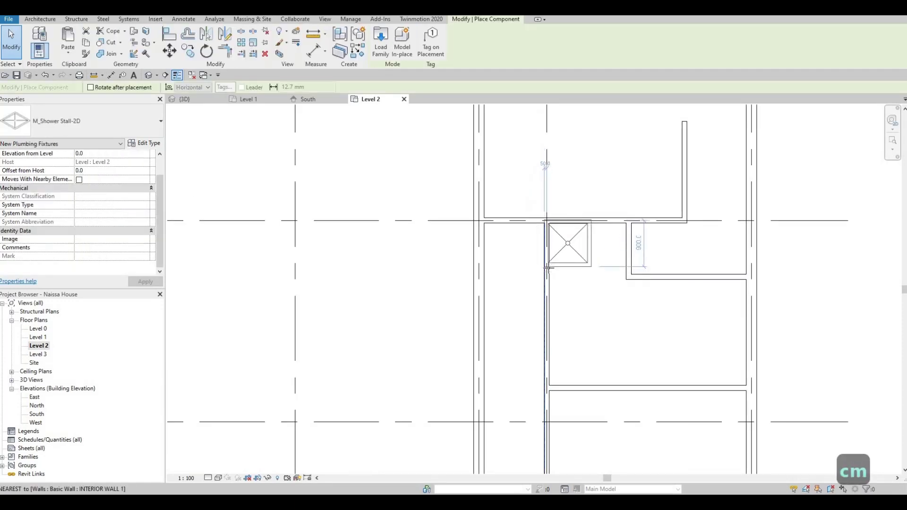
pyautogui.scroll(1, 548, 267)
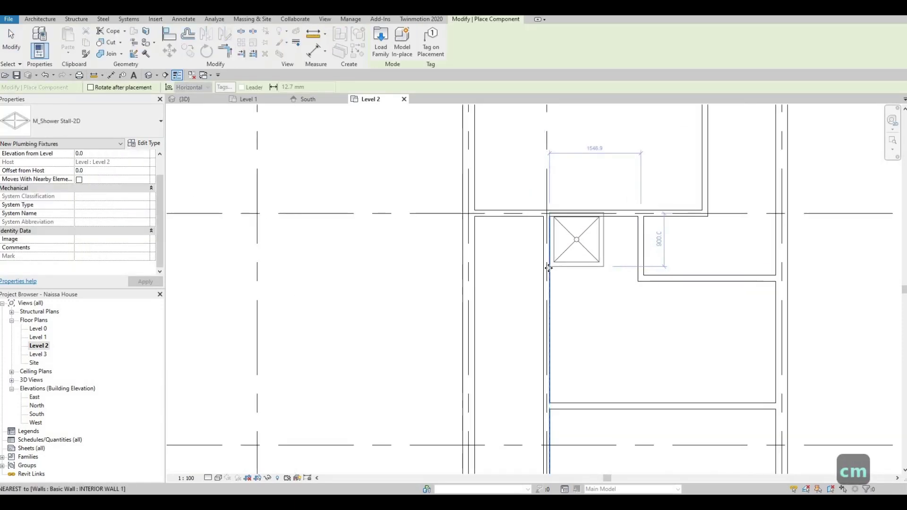
pyautogui.click(584, 201)
pyautogui.scroll(2, 582, 222)
pyautogui.press('Escape')
pyautogui.press('Escape')
# Nudge the shower stall down until its upper edge meets the inner face of the grid B wall, and deselect it.
pyautogui.scroll(3, 581, 222)
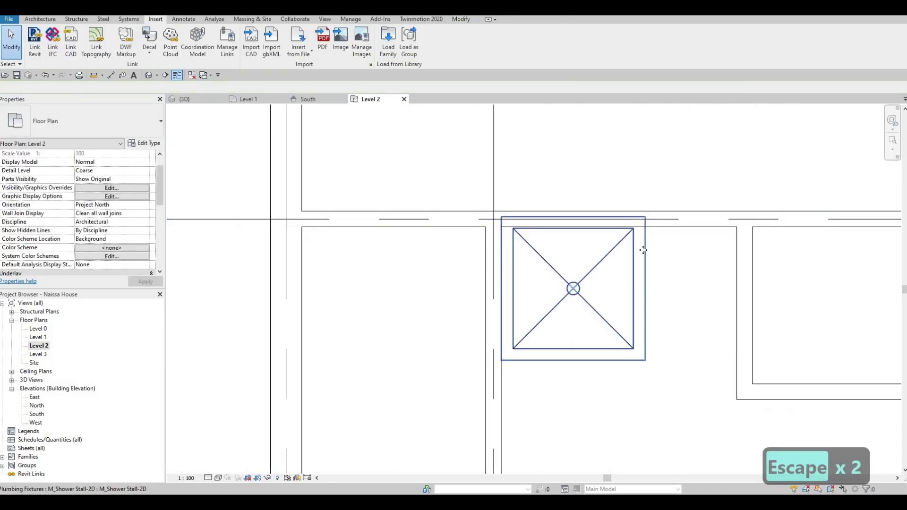
pyautogui.click(632, 248)
pyautogui.press('Down')
pyautogui.press('Down')
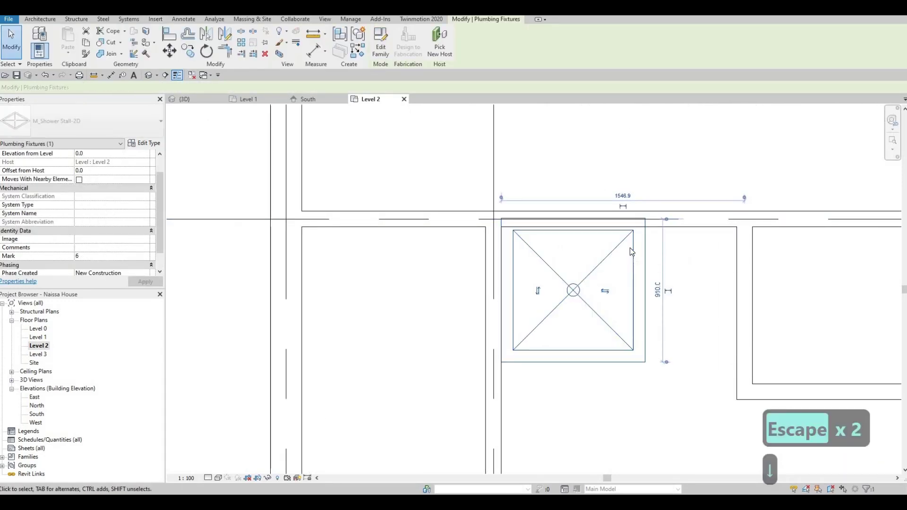
pyautogui.press('Down')
pyautogui.press('Down')
pyautogui.press('Down')
pyautogui.press('Down')
pyautogui.press('Down')
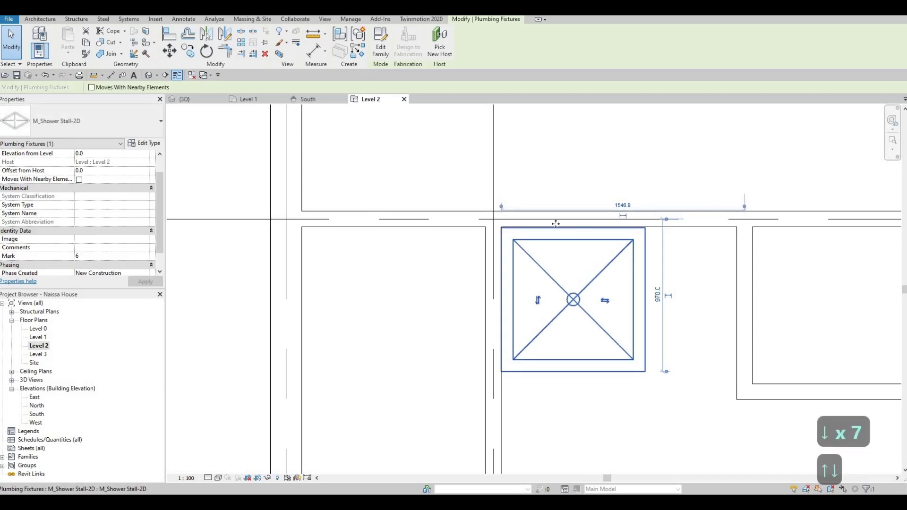
pyautogui.moveTo(577, 253); pyautogui.dragTo(575, 252, button='middle')
pyautogui.scroll(-4, 576, 253)
pyautogui.press('Escape')
pyautogui.press('Escape')
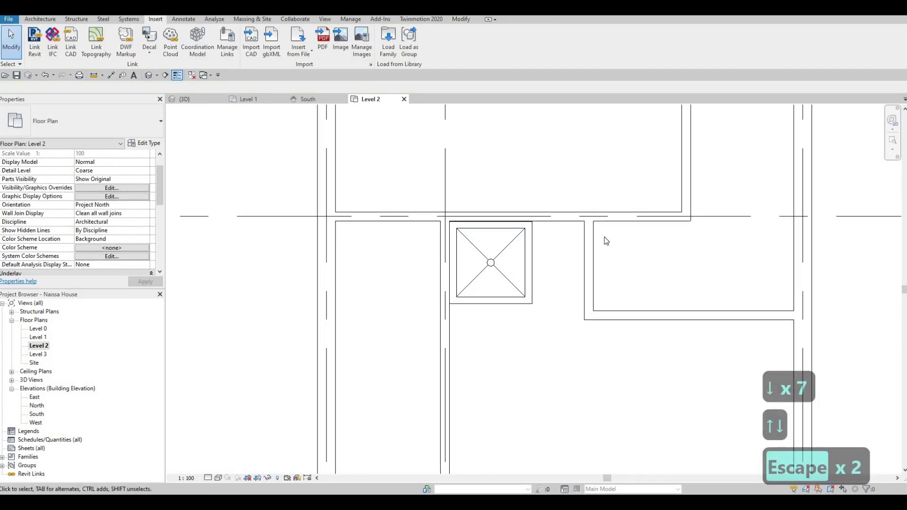
# Set the distance between the grid 4 wall and the short interior wall beside the shower to 1700 mm.
pyautogui.click(590, 248)
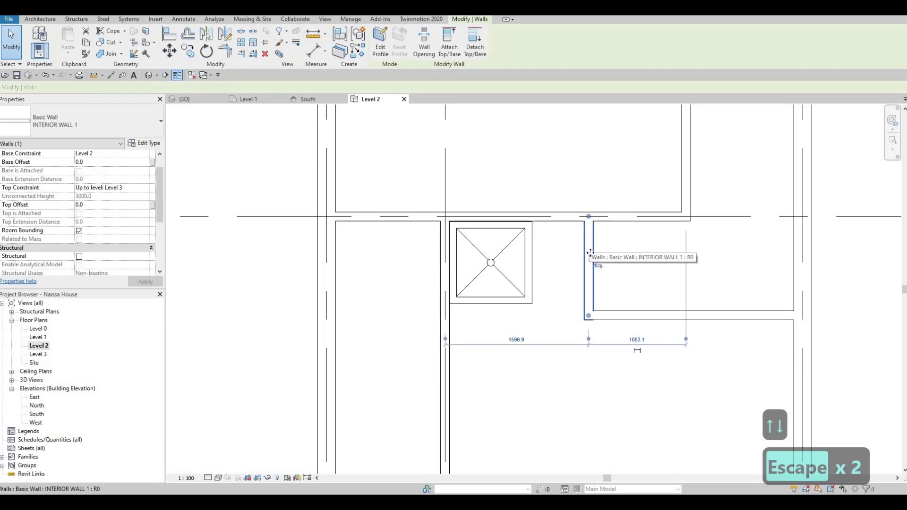
pyautogui.click(517, 341)
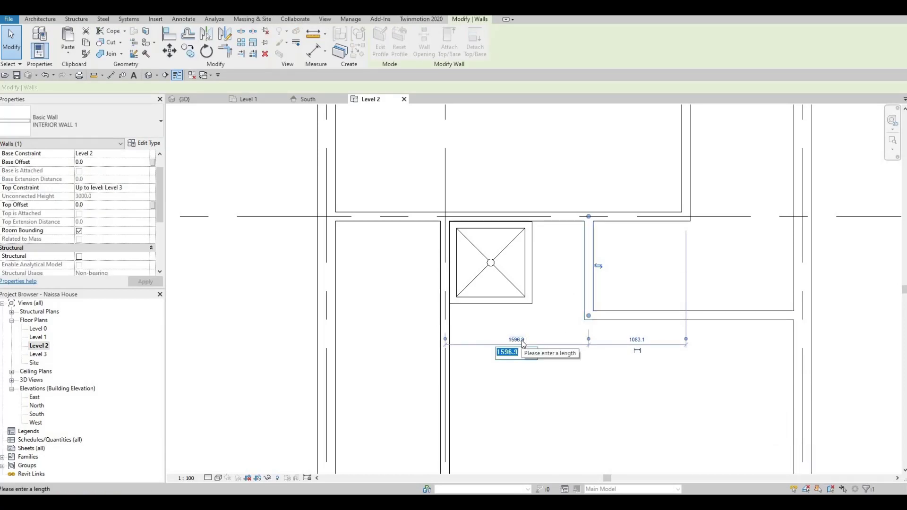
pyautogui.write('1700')
pyautogui.press('Return')
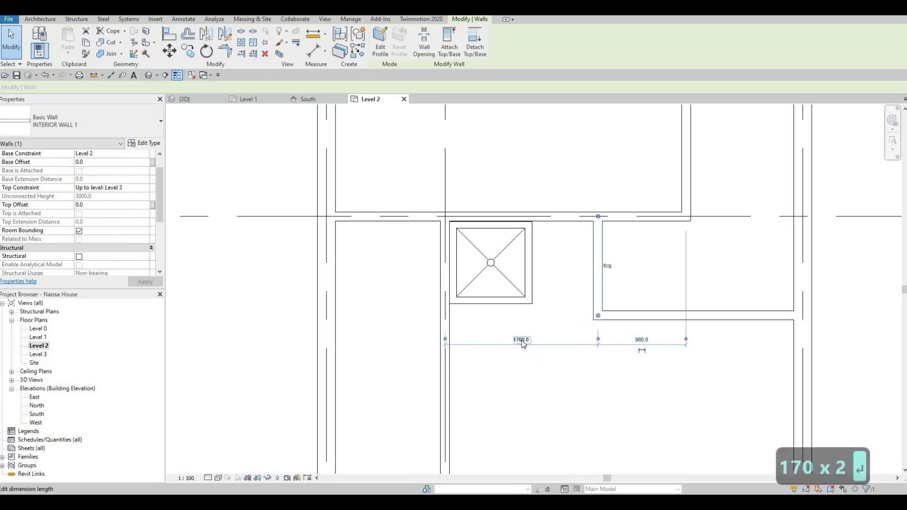
pyautogui.press('Escape')
pyautogui.press('Escape')
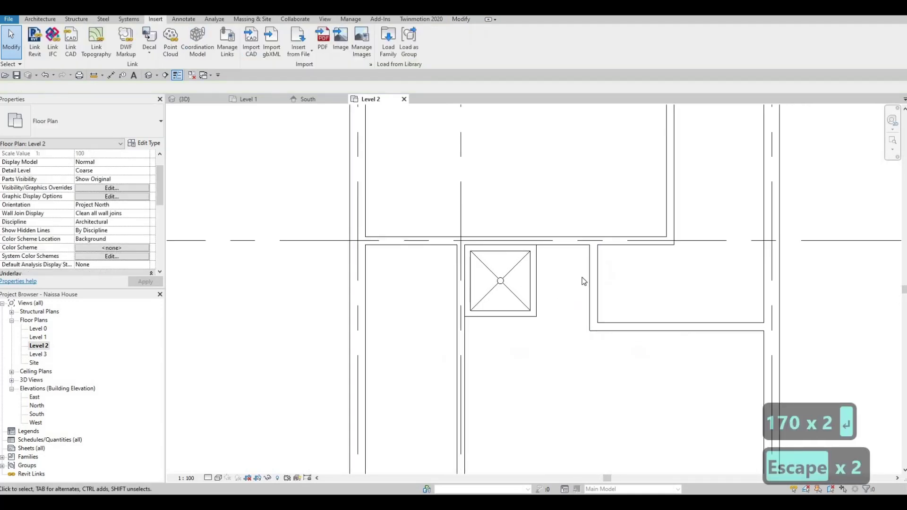
# Place the M_Toilet-Domestic-2D component on the grid B wall between the shower stall and the short interior wall, and end placement.
pyautogui.scroll(2, 585, 270)
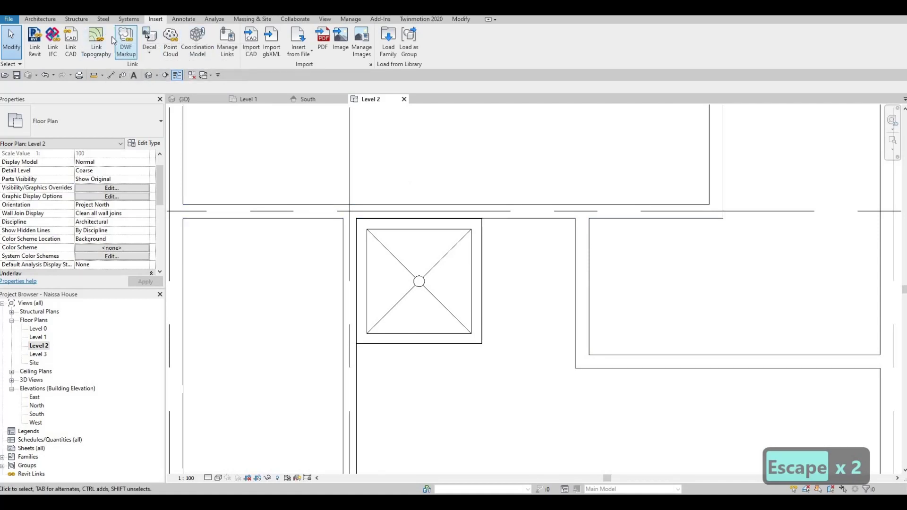
pyautogui.click(40, 19)
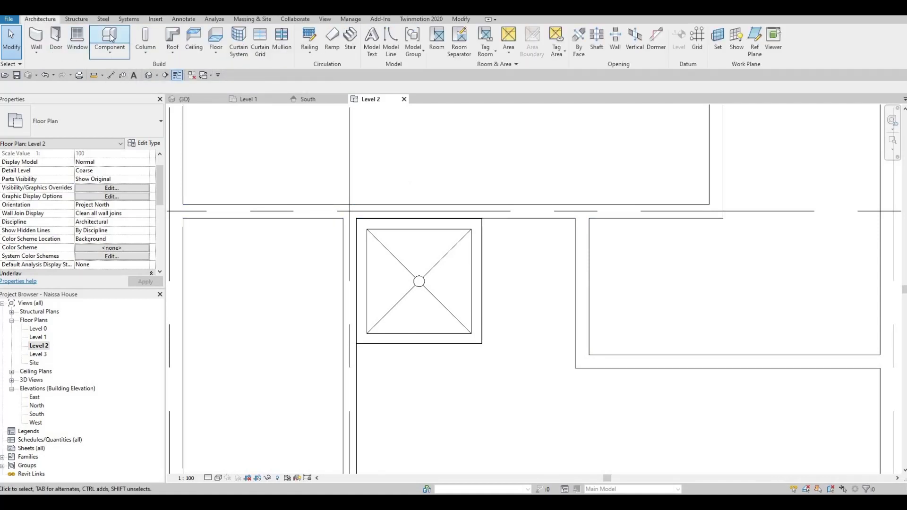
pyautogui.click(132, 122)
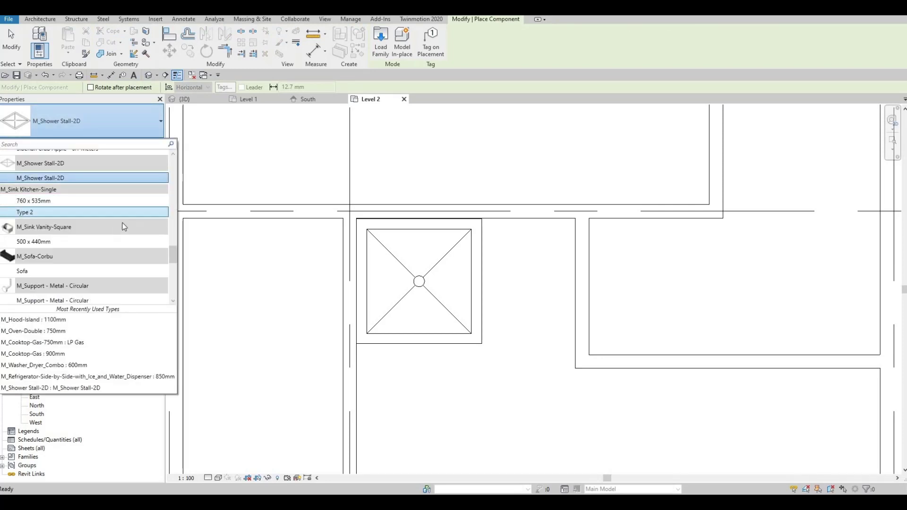
pyautogui.scroll(-4, 124, 227)
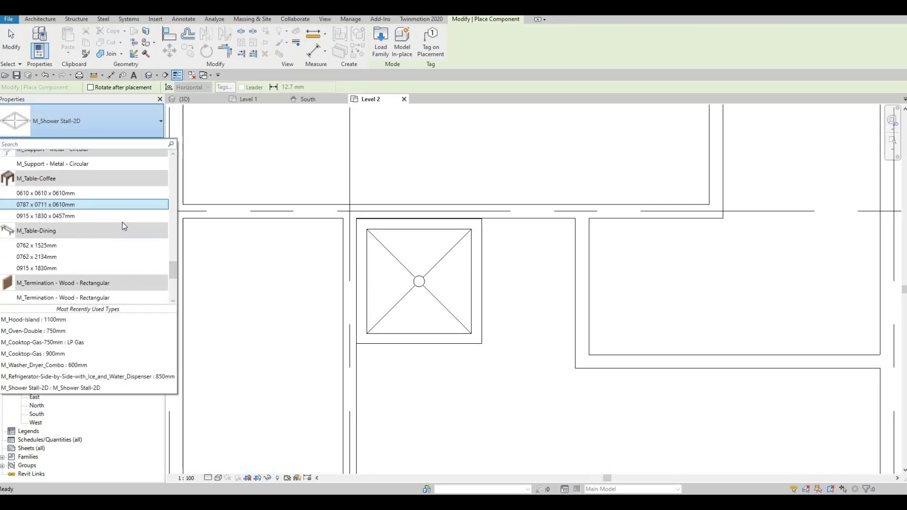
pyautogui.scroll(-5, 124, 227)
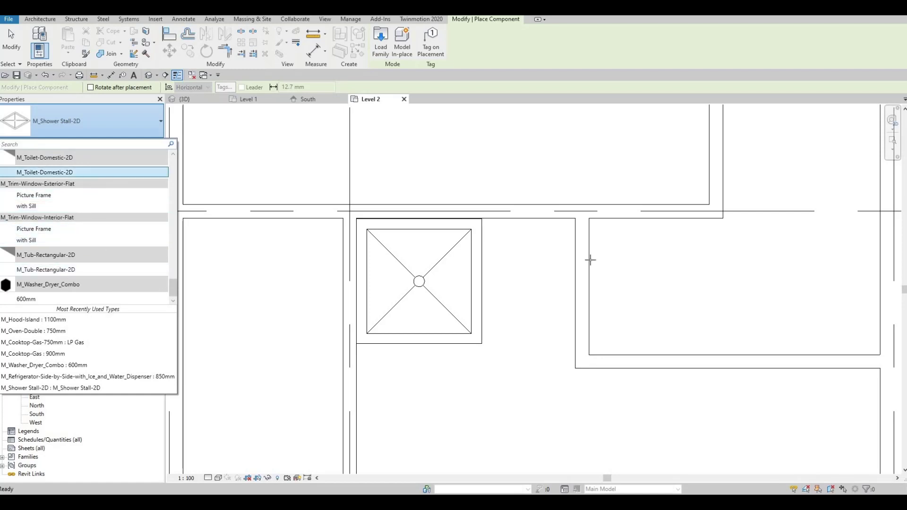
pyautogui.click(72, 173)
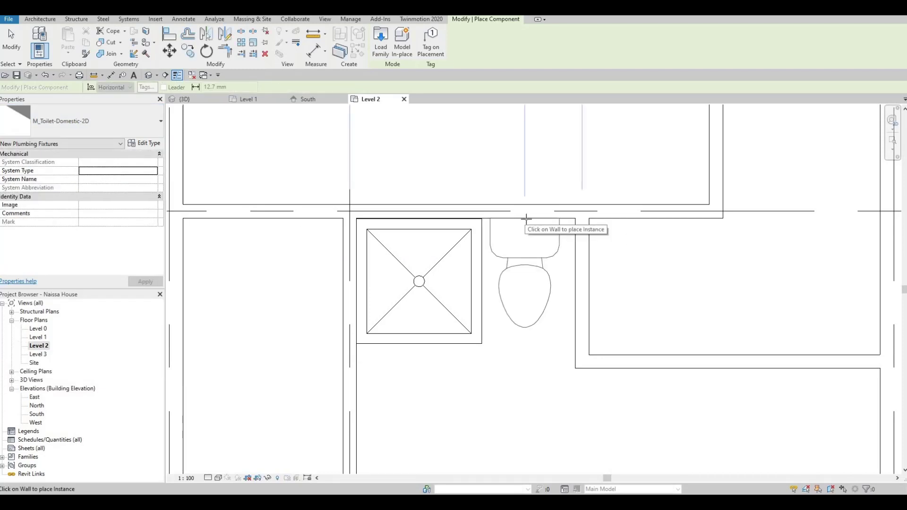
pyautogui.click(510, 303)
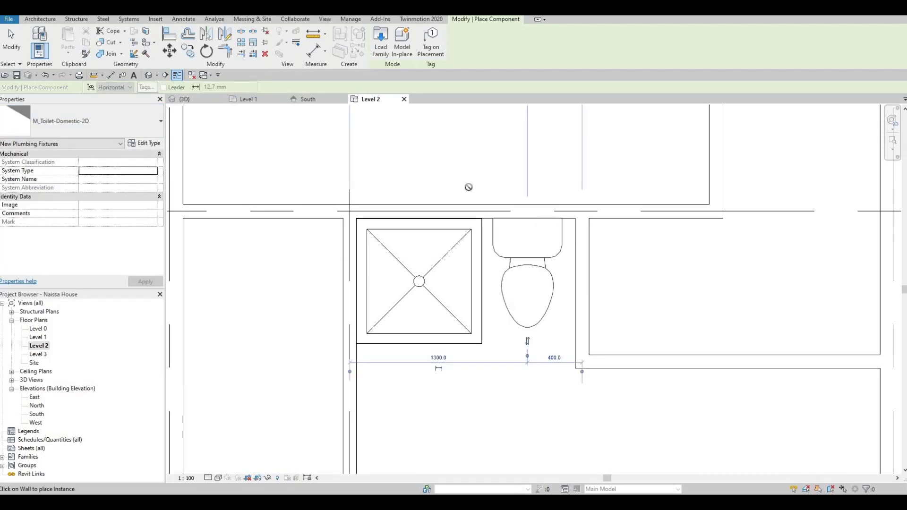
pyautogui.press('Escape')
pyautogui.scroll(2, 480, 277)
pyautogui.scroll(-5, 492, 255)
pyautogui.moveTo(518, 192); pyautogui.dragTo(523, 160, button='middle')
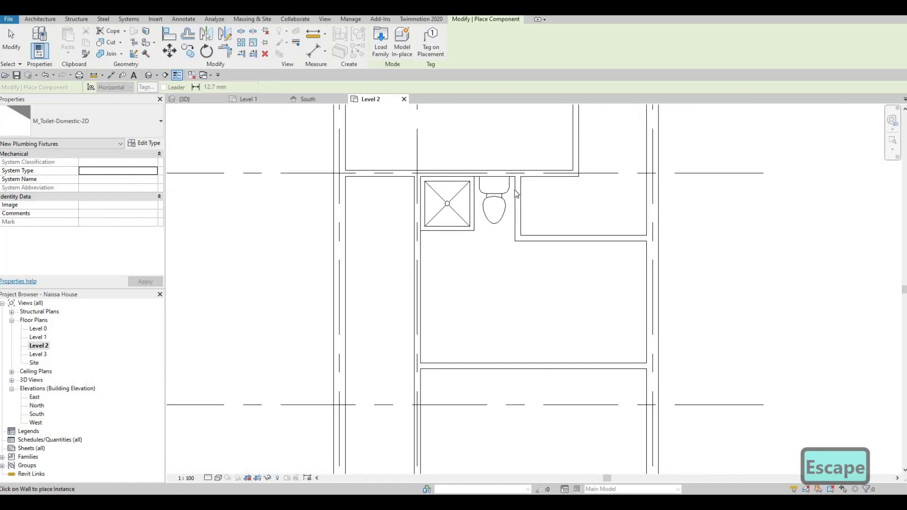
pyautogui.press('Escape')
pyautogui.press('Escape')
# Set the distance between the grid 4 wall and the short interior wall beside the toilet to 1750 mm, and deselect the wall.
pyautogui.click(517, 207)
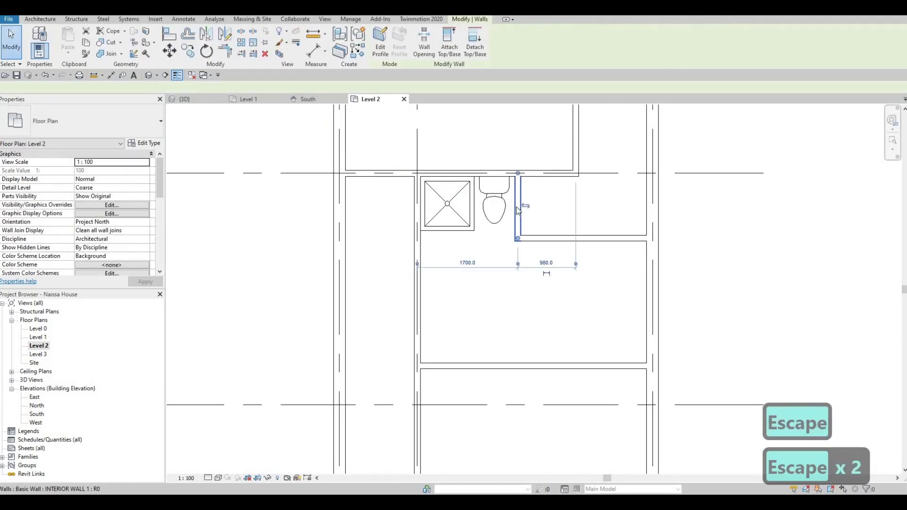
pyautogui.scroll(2, 525, 210)
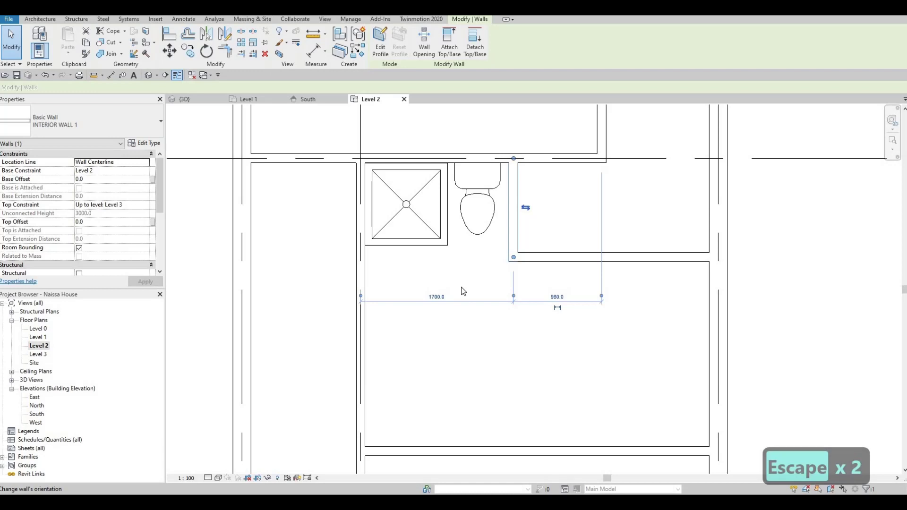
pyautogui.click(439, 298)
pyautogui.write('175')
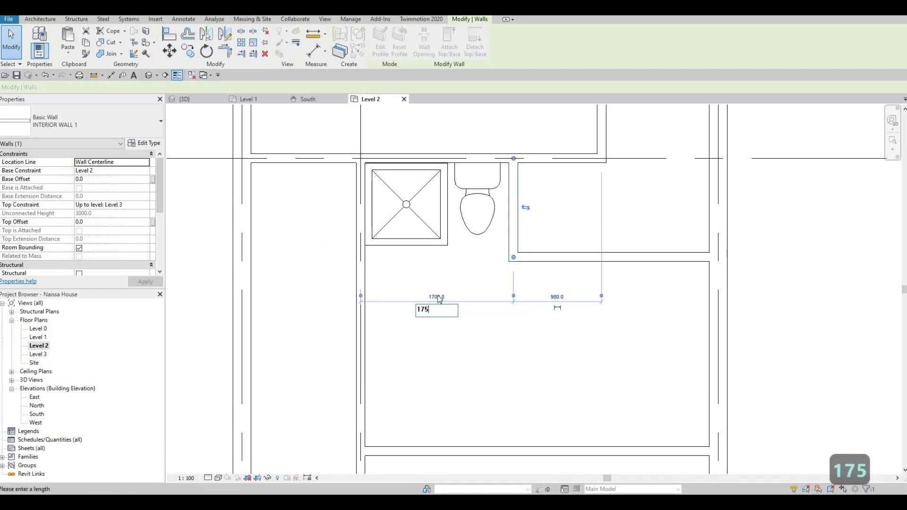
pyautogui.write('0')
pyautogui.press('Return')
pyautogui.press('Escape')
pyautogui.press('Escape')
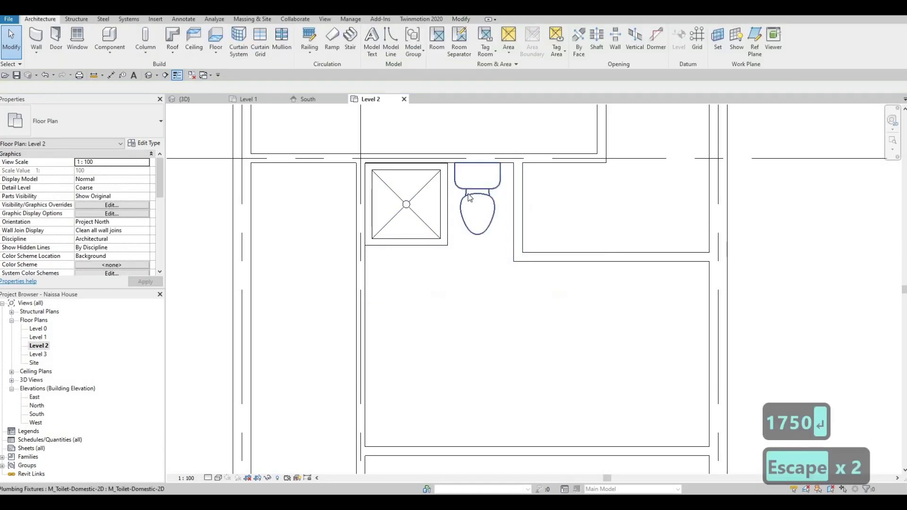
# Nudge the toilet two increments to the right, centring it between the shower stall and the short interior wall, and deselect it.
pyautogui.click(470, 198)
pyautogui.press('Right')
pyautogui.press('Right')
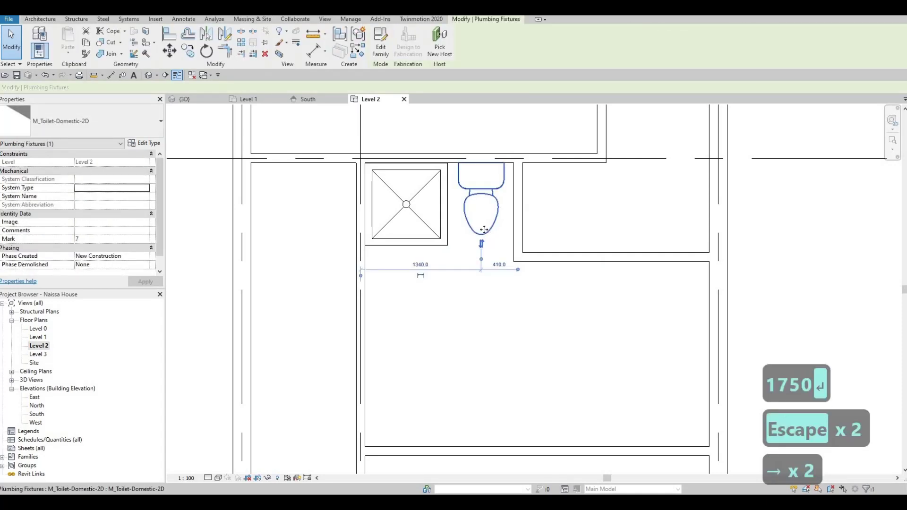
pyautogui.press('Escape')
pyautogui.press('Escape')
pyautogui.scroll(-2, 553, 203)
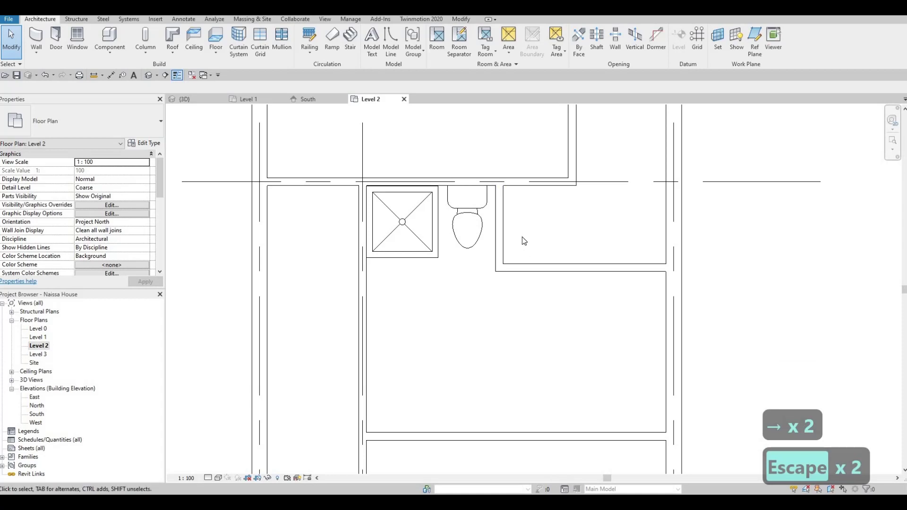
# Load the M_Tub-Free Standing-3D family from the library's Plumbing Fixtures, Bathtubs folder.
pyautogui.scroll(-2, 530, 241)
pyautogui.moveTo(532, 233); pyautogui.dragTo(532, 212, button='middle')
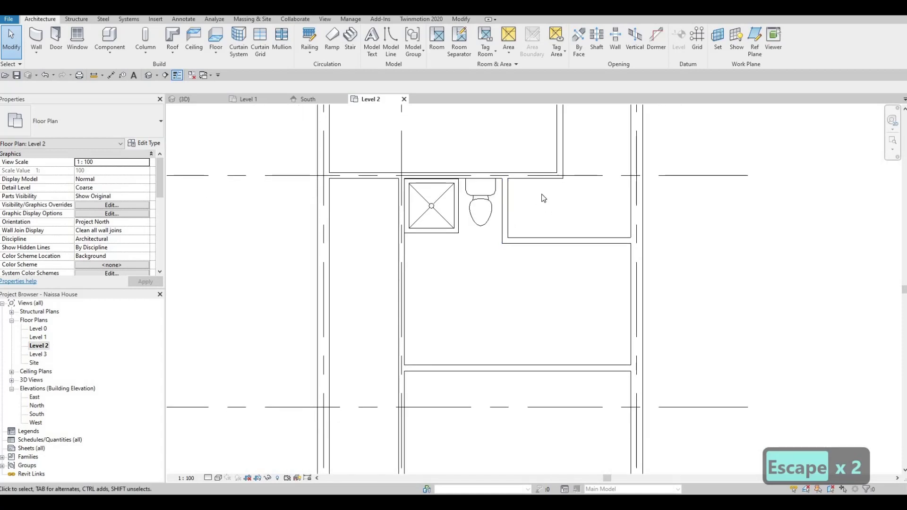
pyautogui.scroll(-1, 538, 206)
pyautogui.scroll(-2, 533, 208)
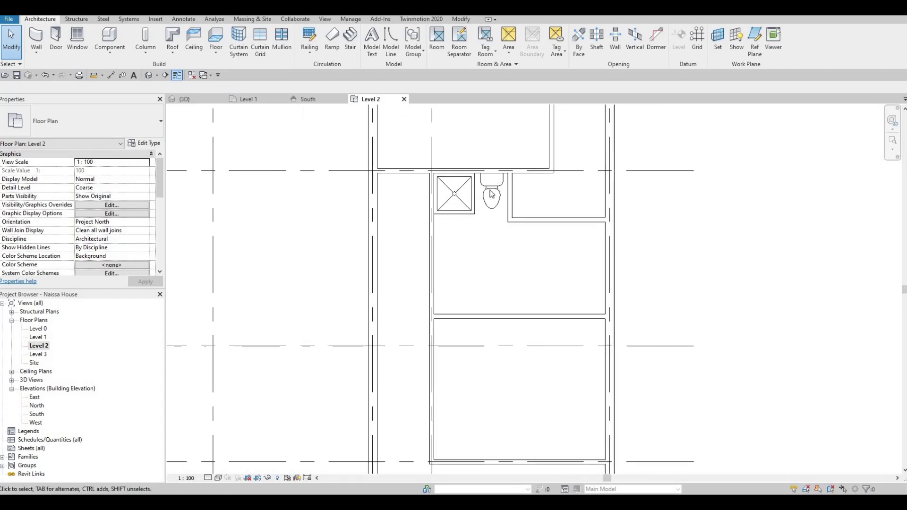
pyautogui.moveTo(548, 211)
pyautogui.mouseDown(button='middle')
pyautogui.moveTo(549, 183)
pyautogui.moveTo(552, 213)
pyautogui.mouseUp(button='middle')
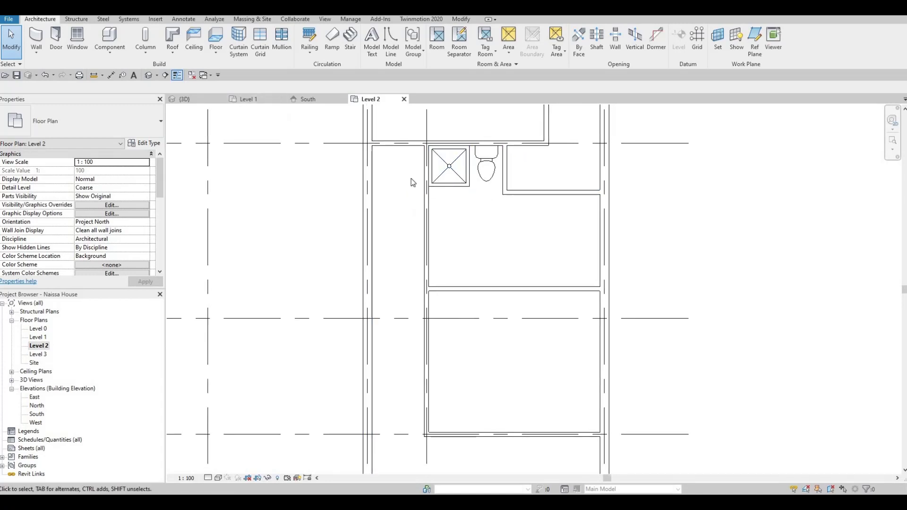
pyautogui.click(156, 19)
pyautogui.click(388, 40)
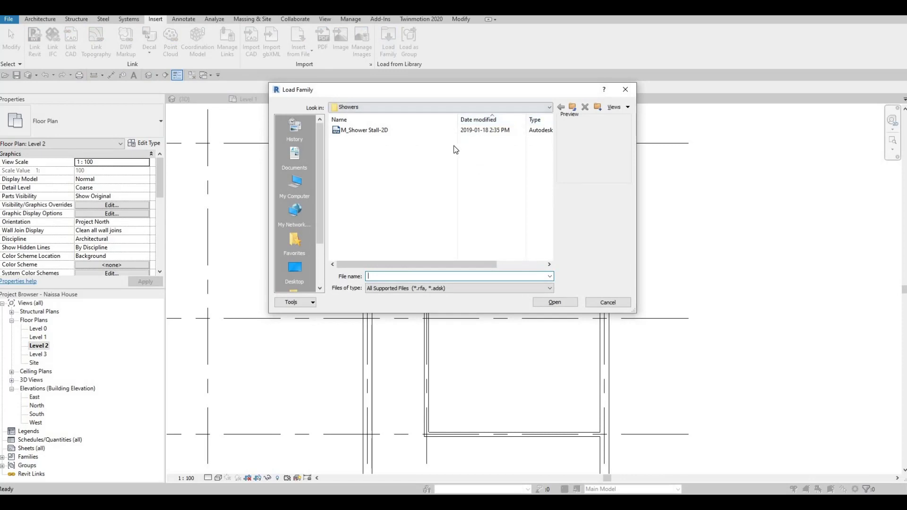
pyautogui.click(548, 109)
pyautogui.click(422, 155)
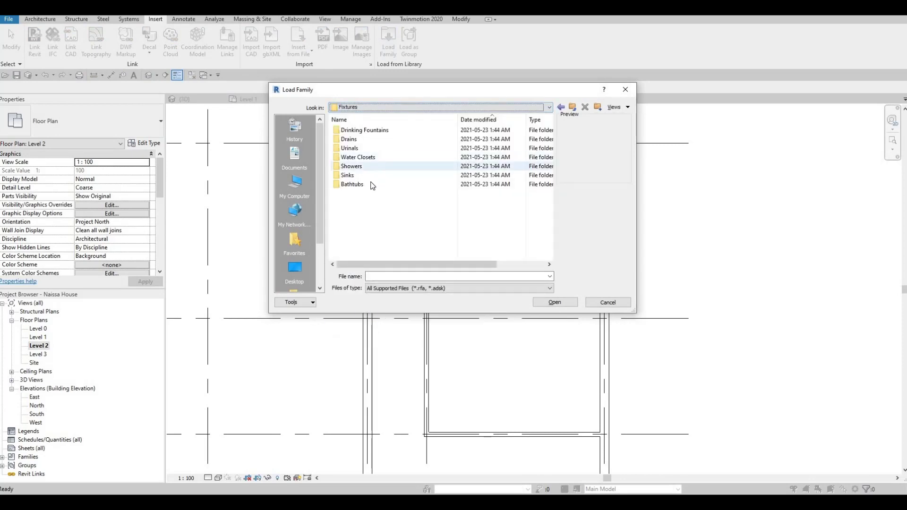
pyautogui.doubleClick(394, 170)
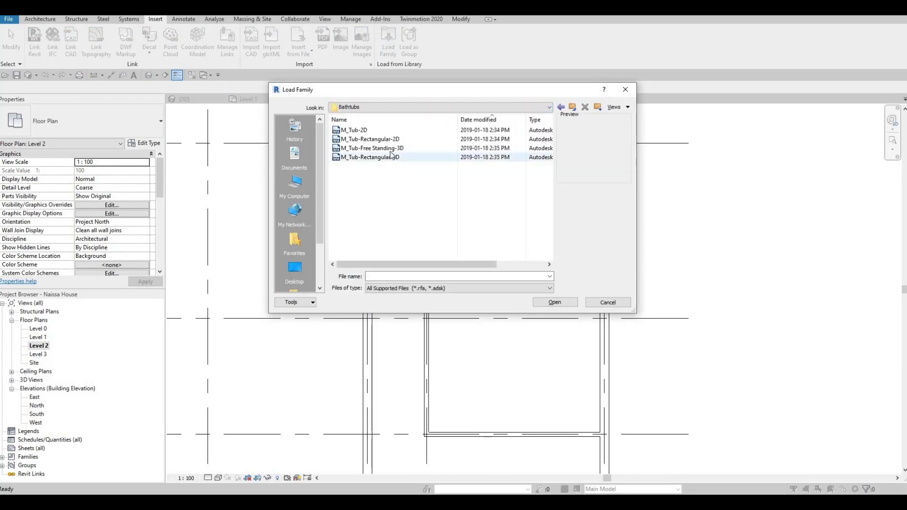
pyautogui.click(391, 158)
pyautogui.click(373, 150)
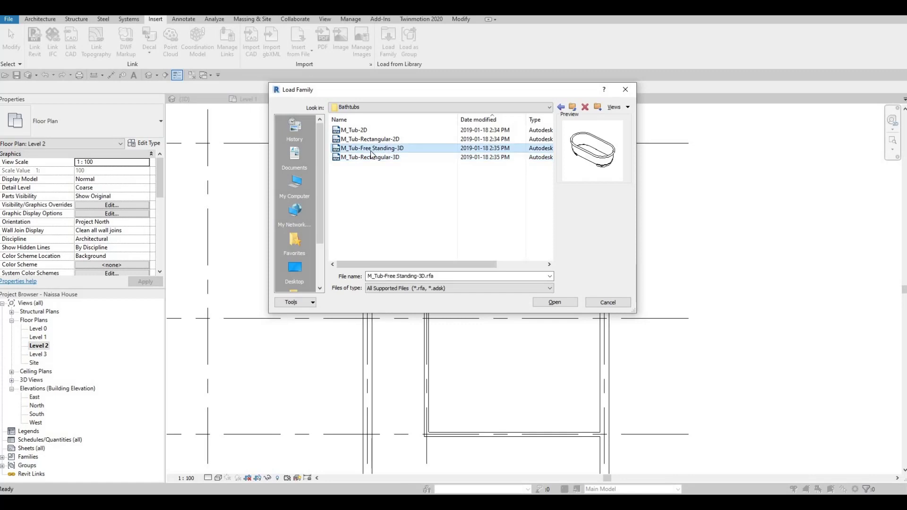
pyautogui.click(548, 302)
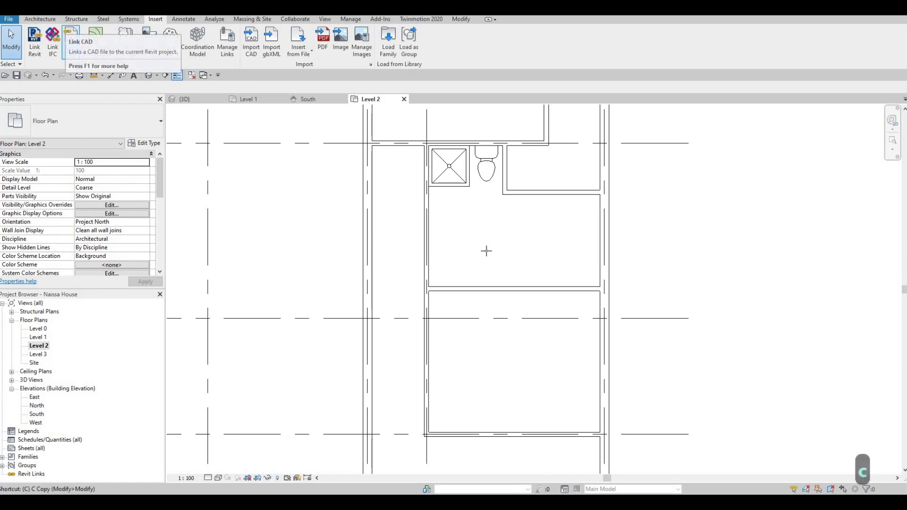
# Place the M_Tub-Free Standing-3D 760 x 1525mm component in the bathroom below the shower stall, and end placement.
pyautogui.press('c')
pyautogui.press('m')
pyautogui.scroll(1, 465, 249)
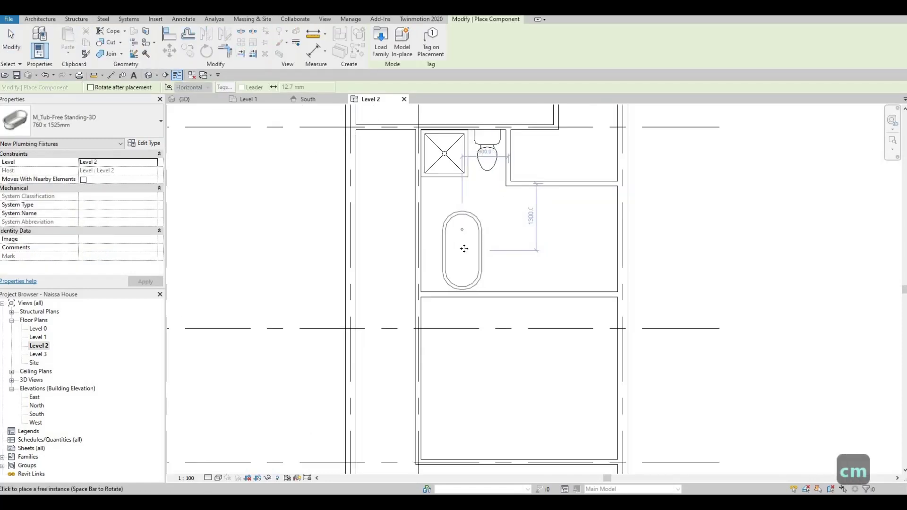
pyautogui.click(459, 249)
pyautogui.press('Escape')
pyautogui.press('Escape')
pyautogui.press('Escape')
# Rotate the freestanding tub 45° counterclockwise about its centre and deselect it.
pyautogui.click(481, 249)
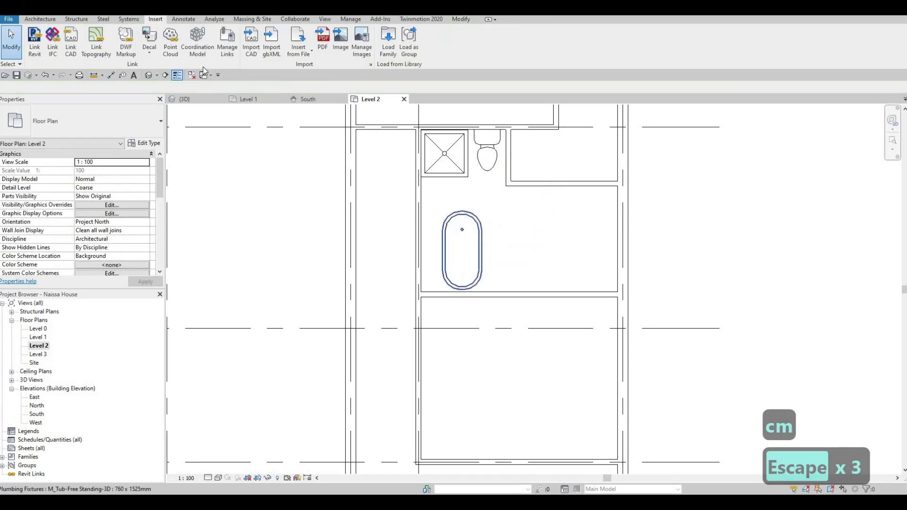
pyautogui.click(206, 51)
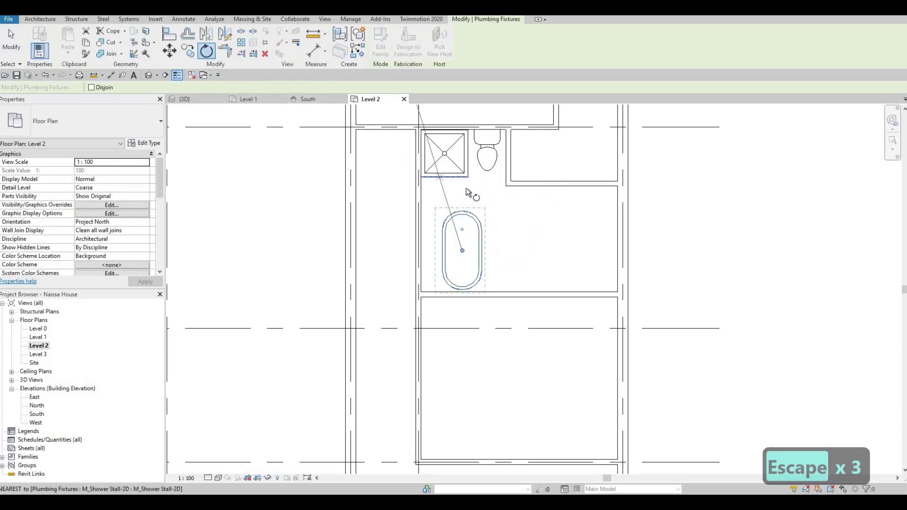
pyautogui.click(408, 196)
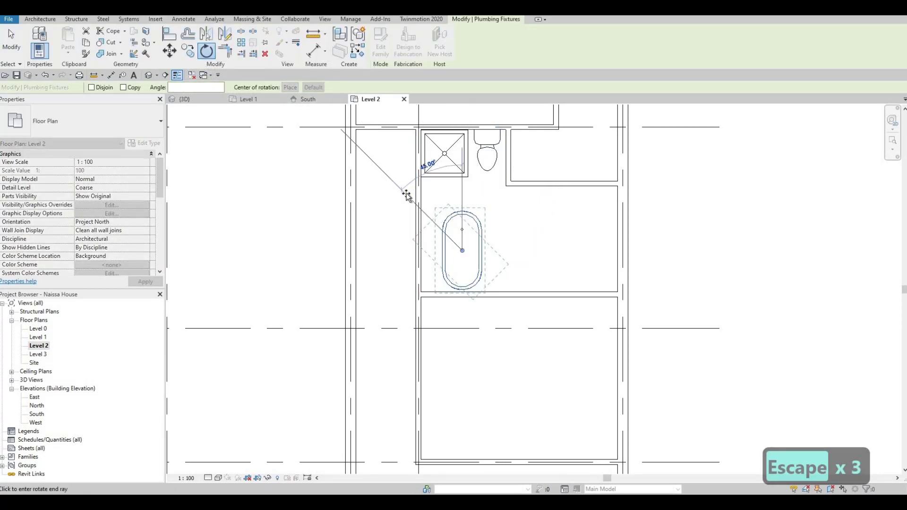
pyautogui.write('45')
pyautogui.press('Return')
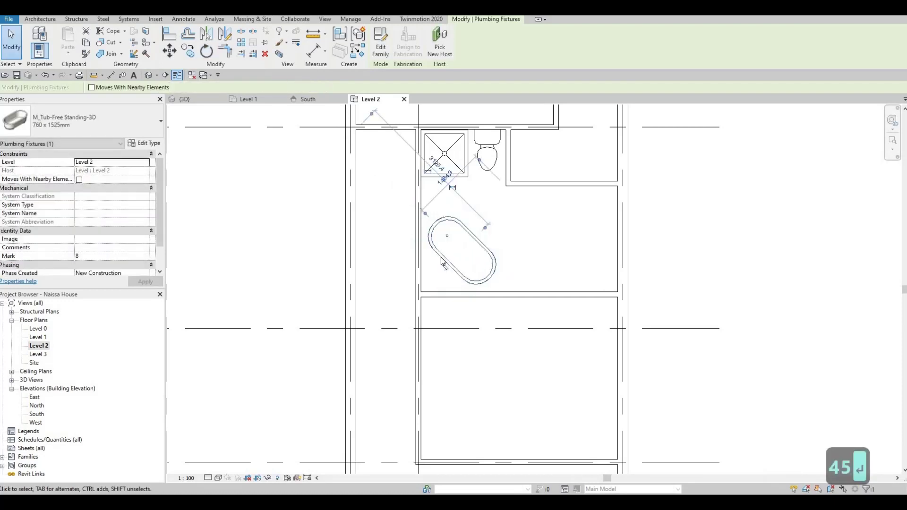
pyautogui.press('Escape')
pyautogui.press('Escape')
# Move the tub into the lower corner beside the grid 4 wall, nudging it up and left until it sits clear inside both wall faces.
pyautogui.click(442, 260)
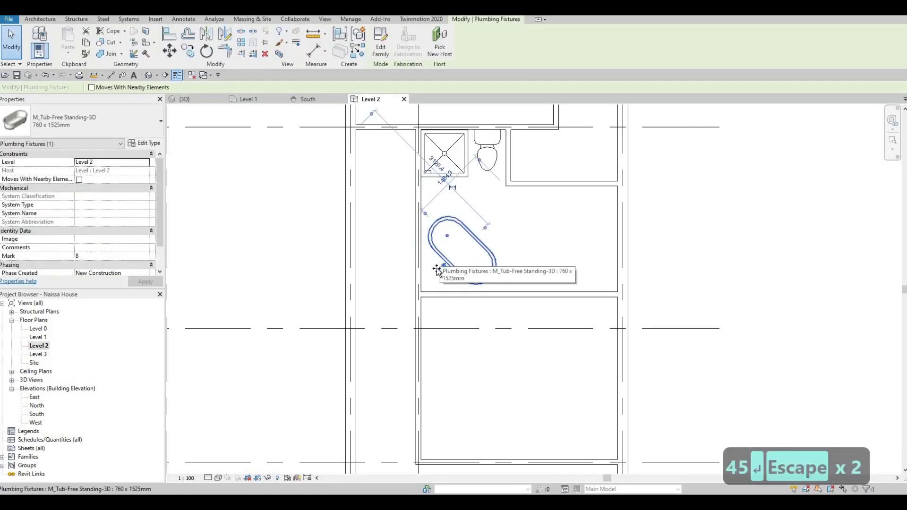
pyautogui.moveTo(440, 254); pyautogui.dragTo(444, 274)
pyautogui.scroll(2, 444, 274)
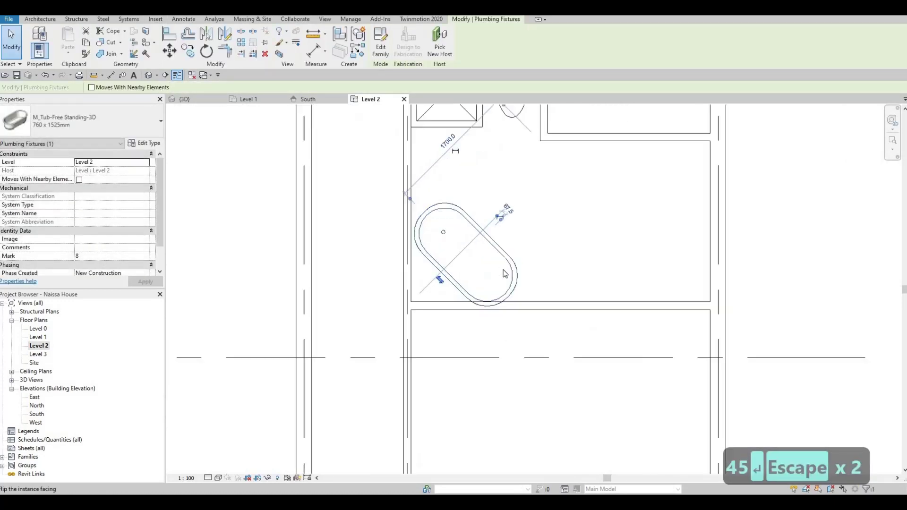
pyautogui.press('Up')
pyautogui.press('Up')
pyautogui.press('Left')
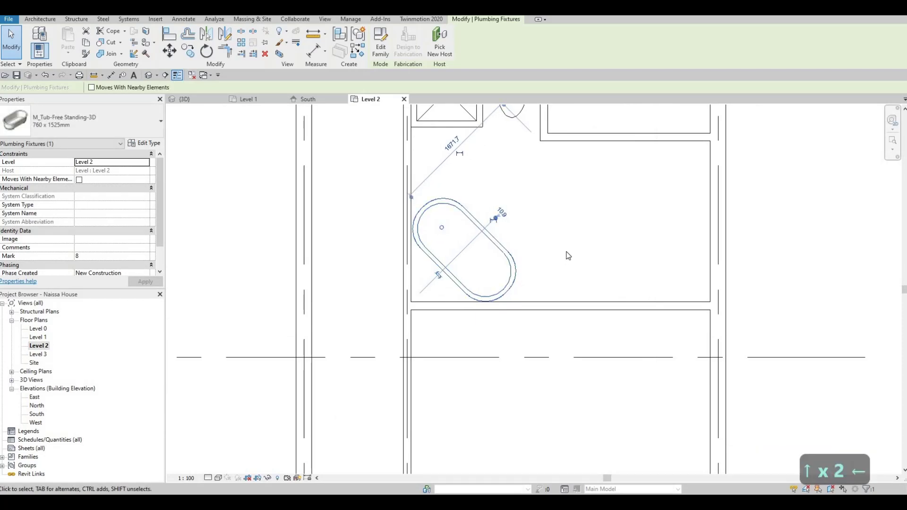
pyautogui.press('Up')
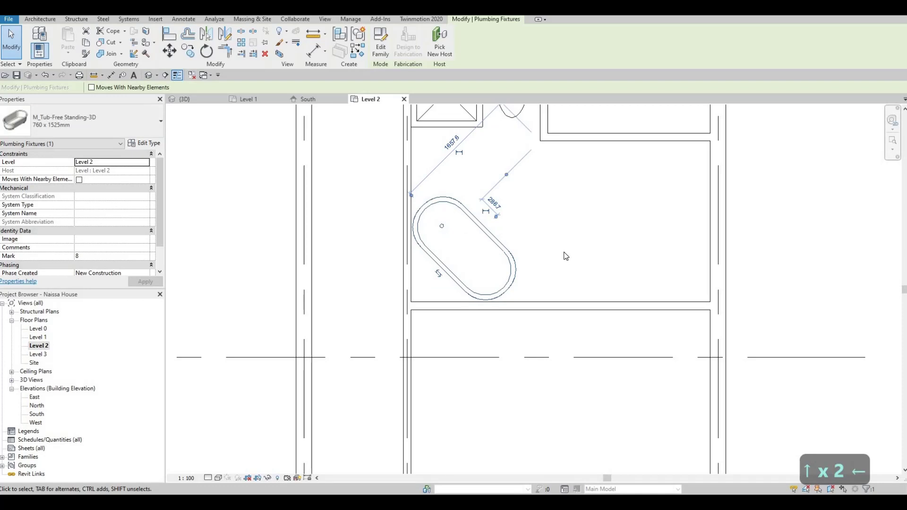
pyautogui.press('Escape')
# Place two M_Sink Vanity-Square 500 x 440mm sinks side by side along the bathroom's upper wall, right of the toilet, and end placement.
pyautogui.scroll(-4, 566, 256)
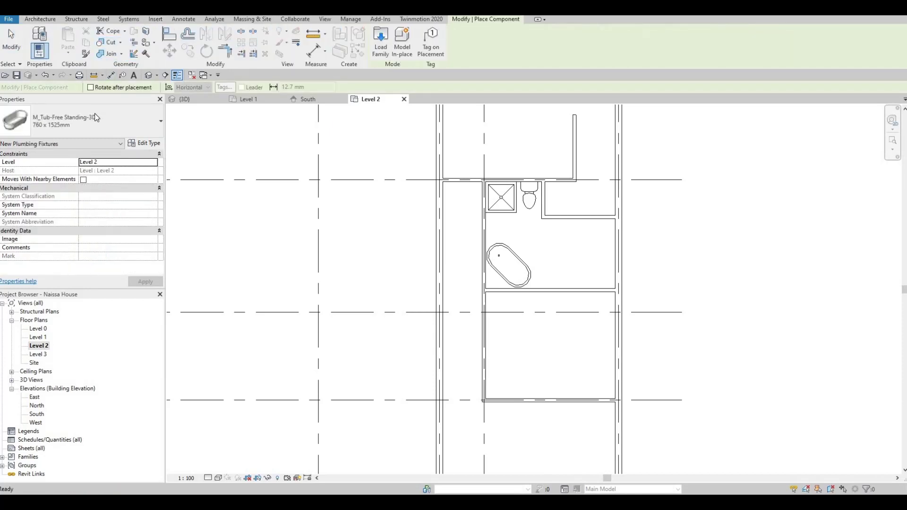
pyautogui.click(94, 115)
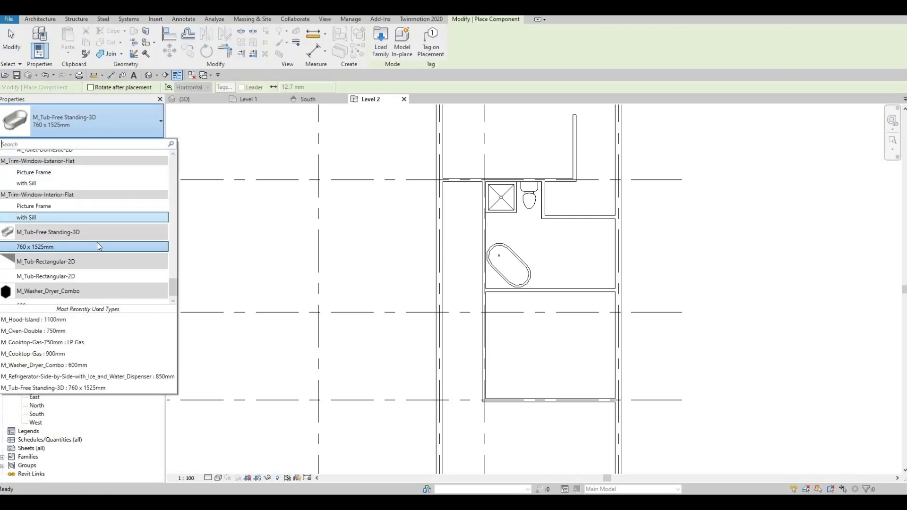
pyautogui.scroll(10, 98, 243)
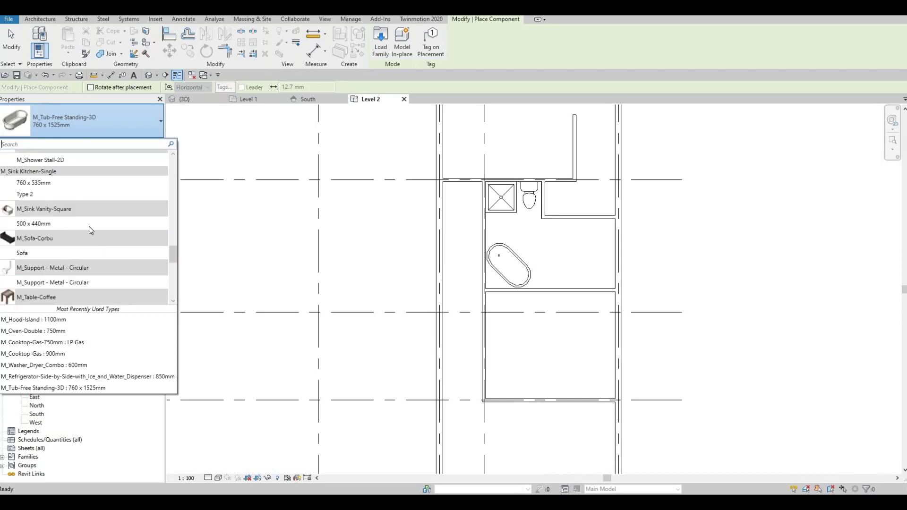
pyautogui.click(88, 225)
pyautogui.scroll(5, 558, 229)
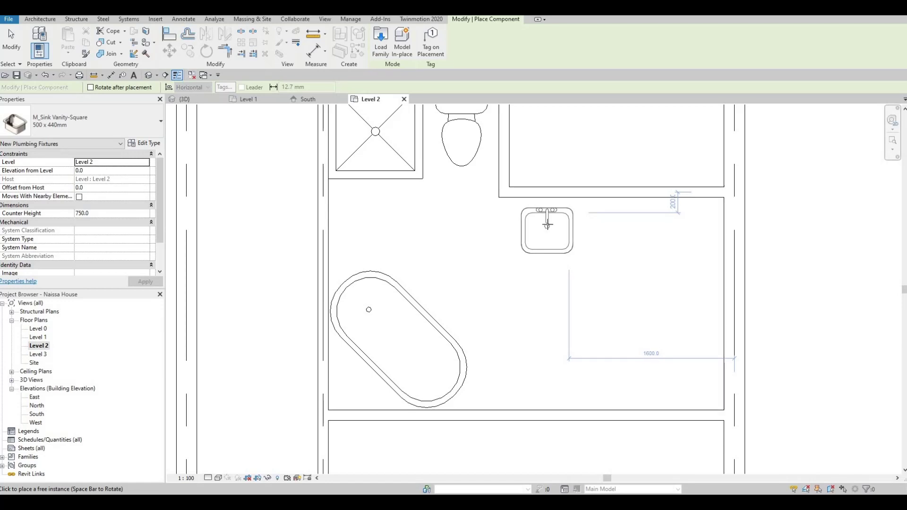
pyautogui.click(547, 226)
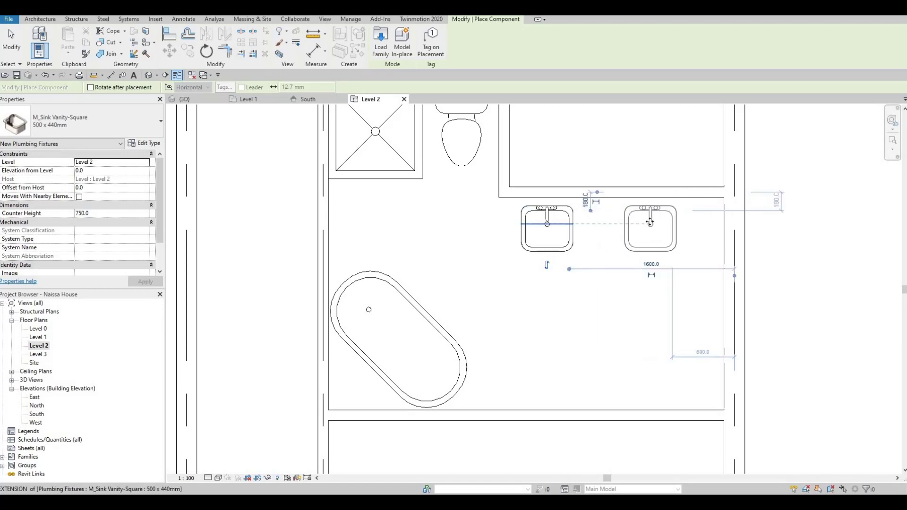
pyautogui.press('Escape')
pyautogui.press('Escape')
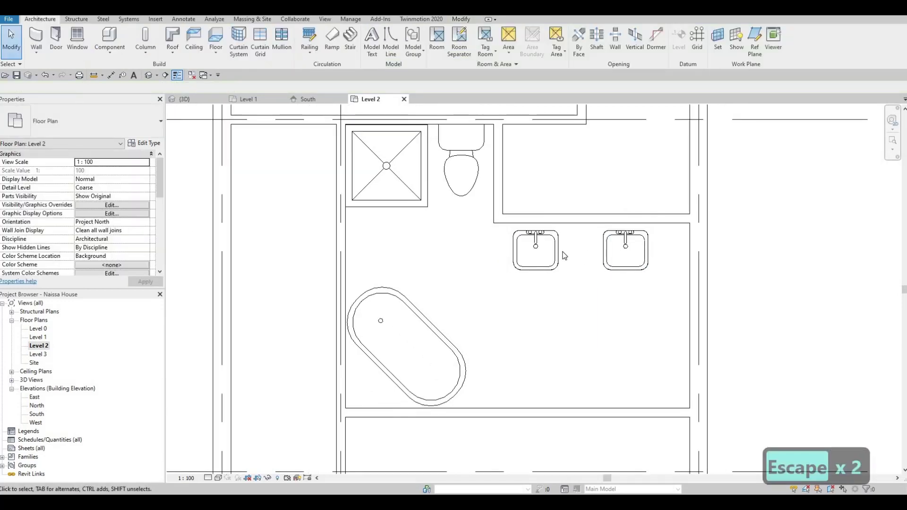
# Nudge both vanity sinks together four increments to the right and deselect them.
pyautogui.click(609, 254)
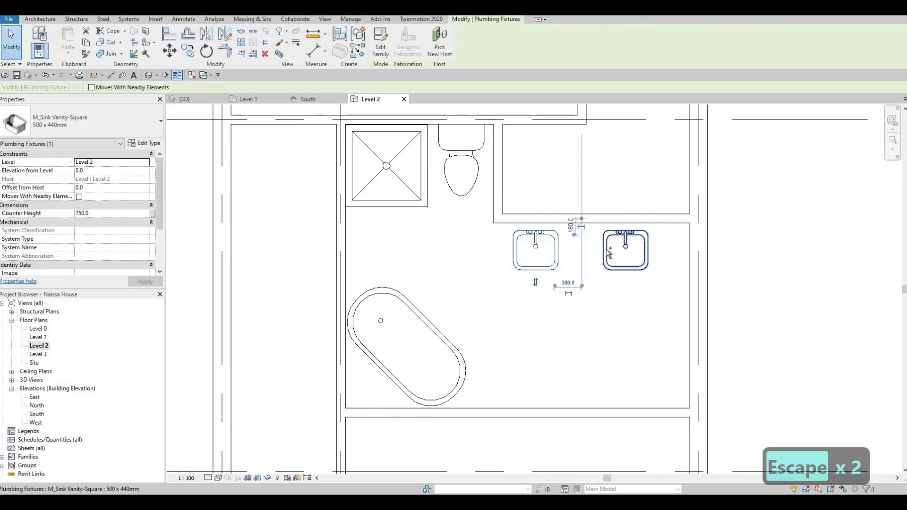
pyautogui.keyDown('ctrl'); pyautogui.click(606, 249); pyautogui.keyUp('ctrl')
pyautogui.press('Right')
pyautogui.press('Right')
pyautogui.press('Right')
pyautogui.press('Right')
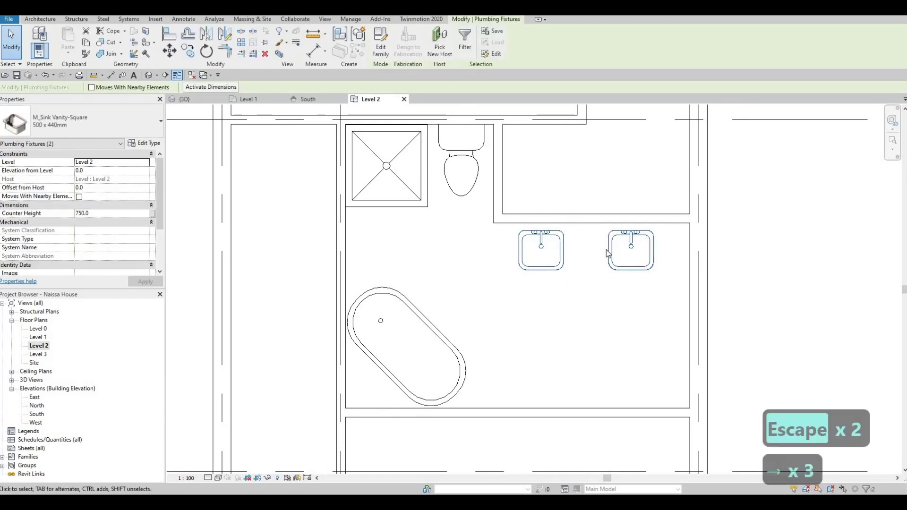
pyautogui.press('Escape')
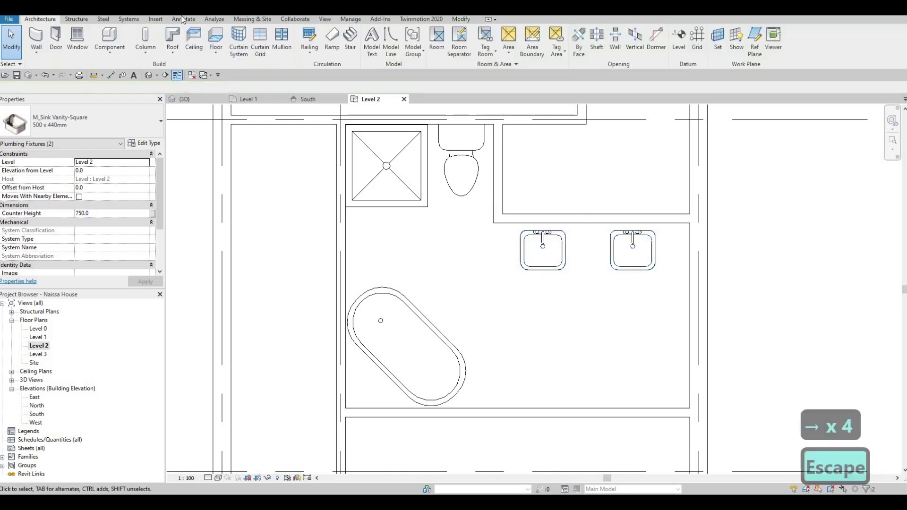
# Draw the vanity counter outline around both sinks with Thin Lines detail lines, about 560 mm deep and running to the exterior wall.
pyautogui.click(182, 17)
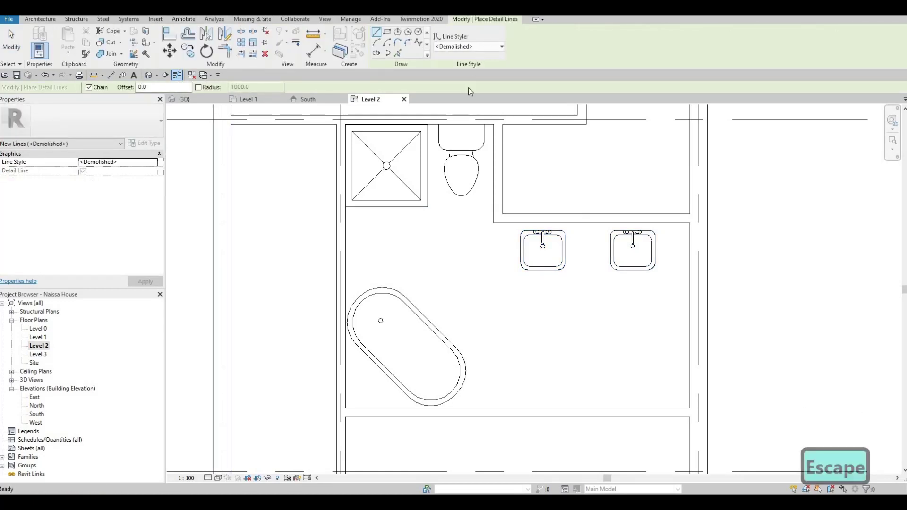
pyautogui.click(468, 46)
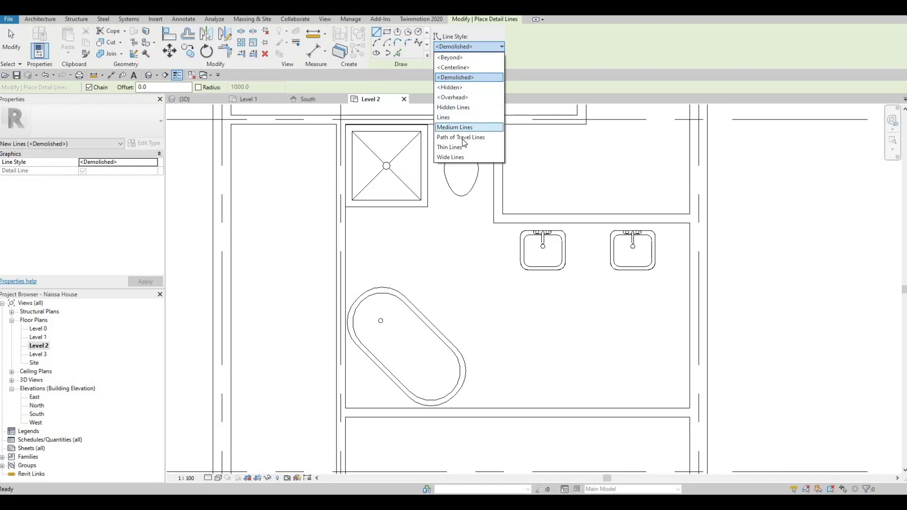
pyautogui.click(454, 147)
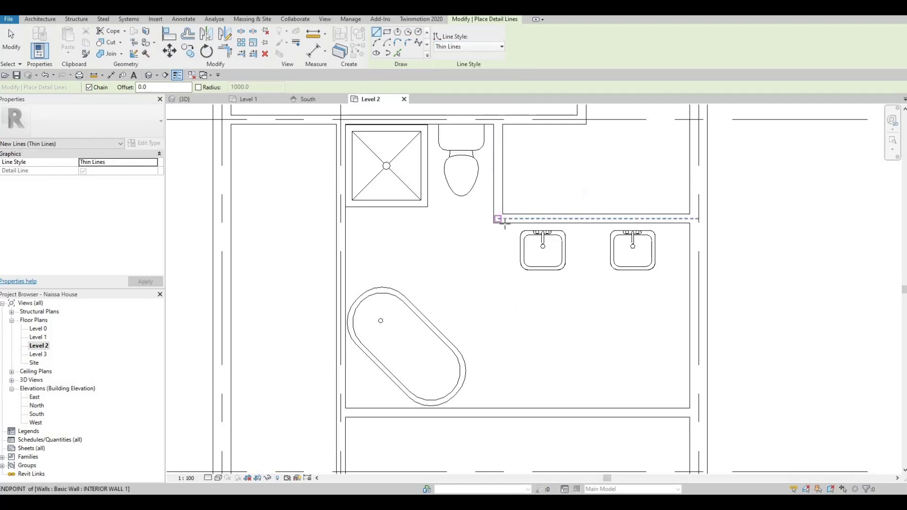
pyautogui.click(504, 222)
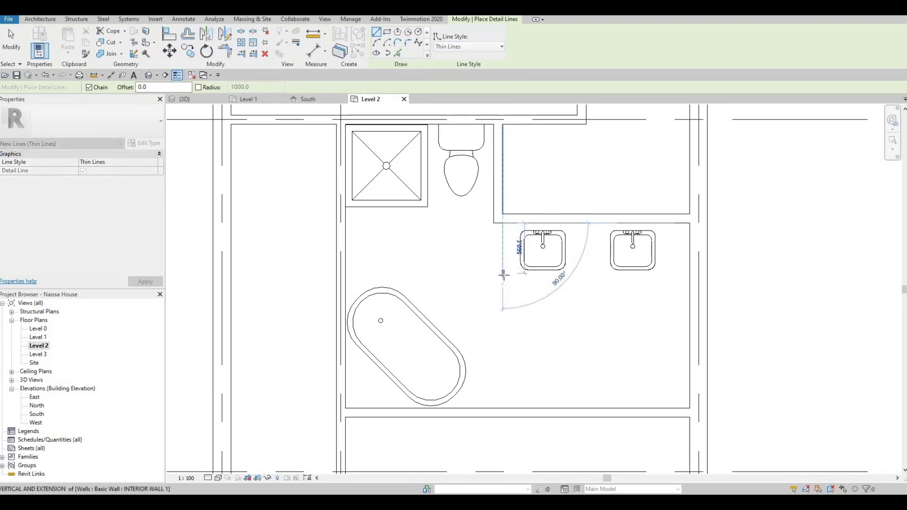
pyautogui.click(621, 276)
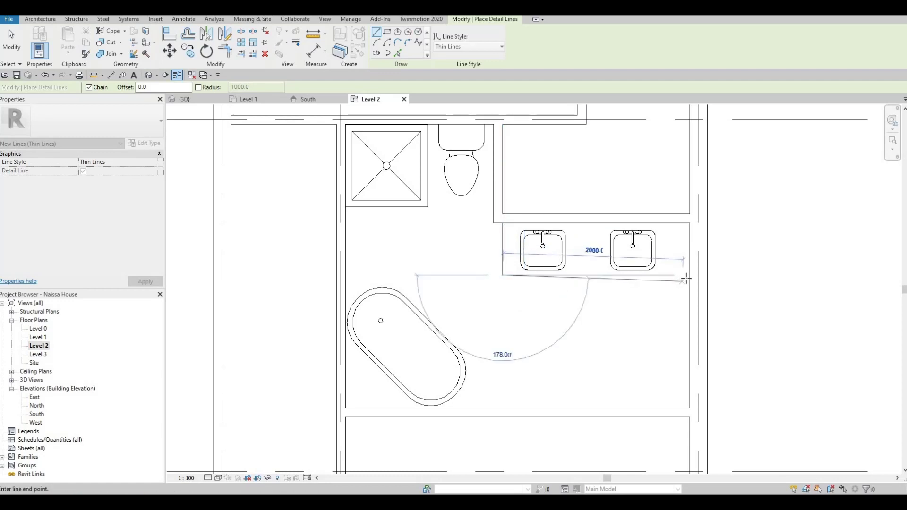
pyautogui.click(686, 276)
pyautogui.press('Escape')
pyautogui.press('Escape')
pyautogui.press('Escape')
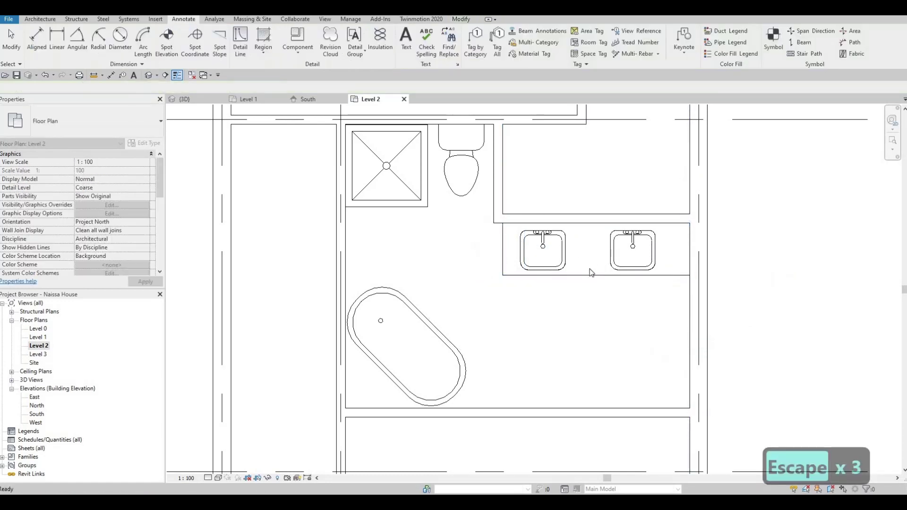
# Place a 700 x 2000mm M_Door-Interior-Single-1_Panel-Wood door at the right end of the bathroom's lower wall, swinging into the bathroom.
pyautogui.scroll(-2, 595, 278)
pyautogui.scroll(-2, 597, 280)
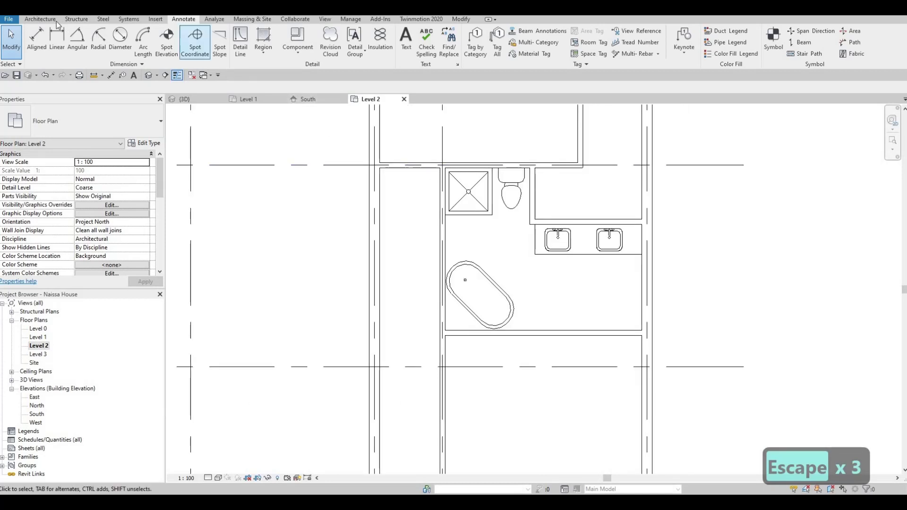
pyautogui.click(40, 19)
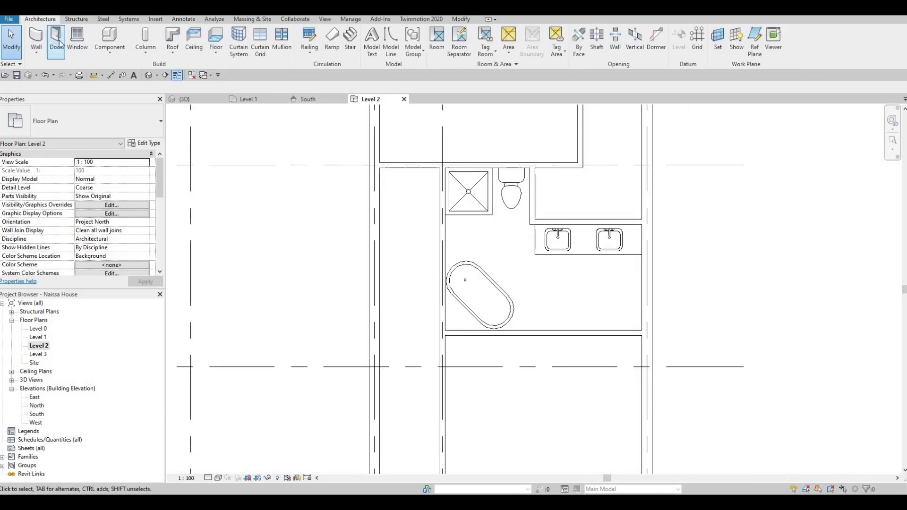
pyautogui.click(55, 40)
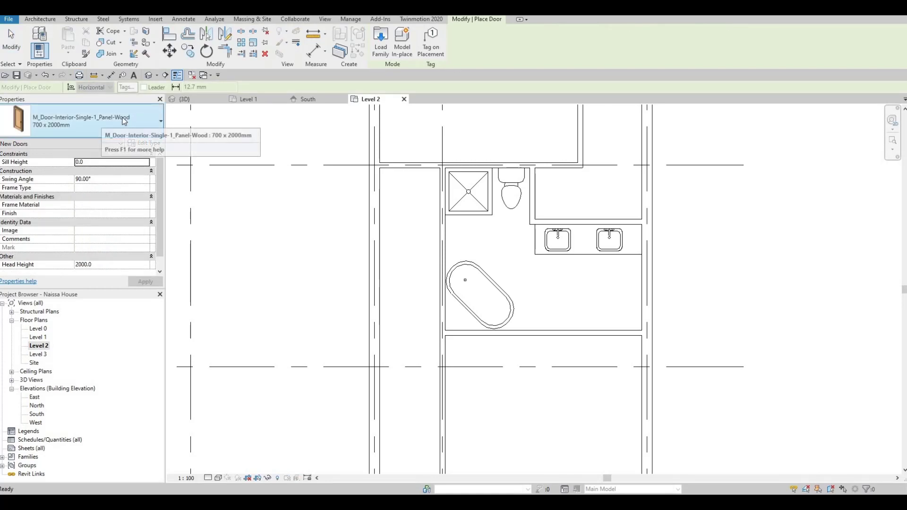
pyautogui.click(124, 121)
pyautogui.press('Escape')
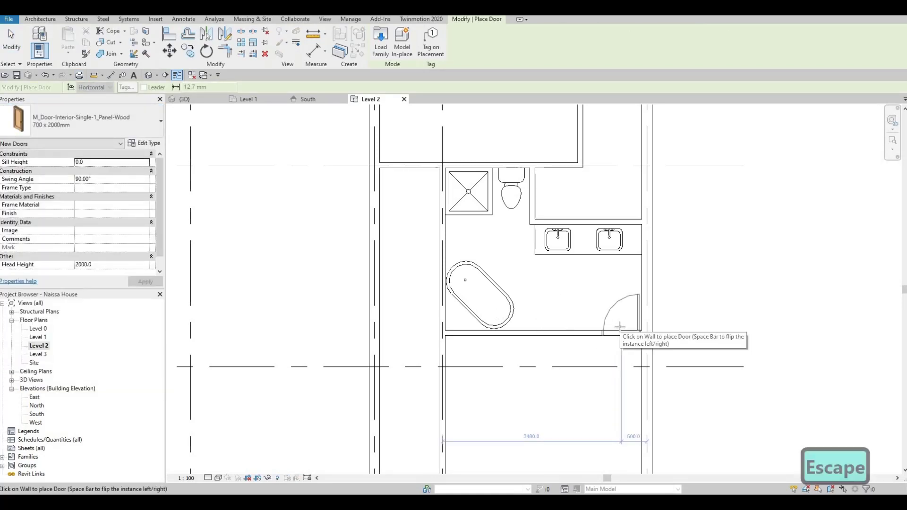
pyautogui.click(603, 338)
pyautogui.scroll(-4, 525, 284)
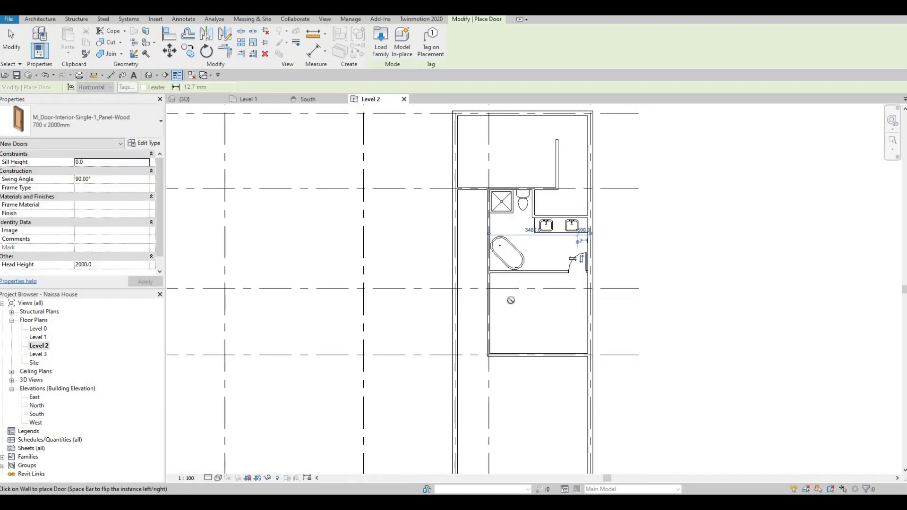
pyautogui.moveTo(511, 300); pyautogui.dragTo(502, 245, button='middle')
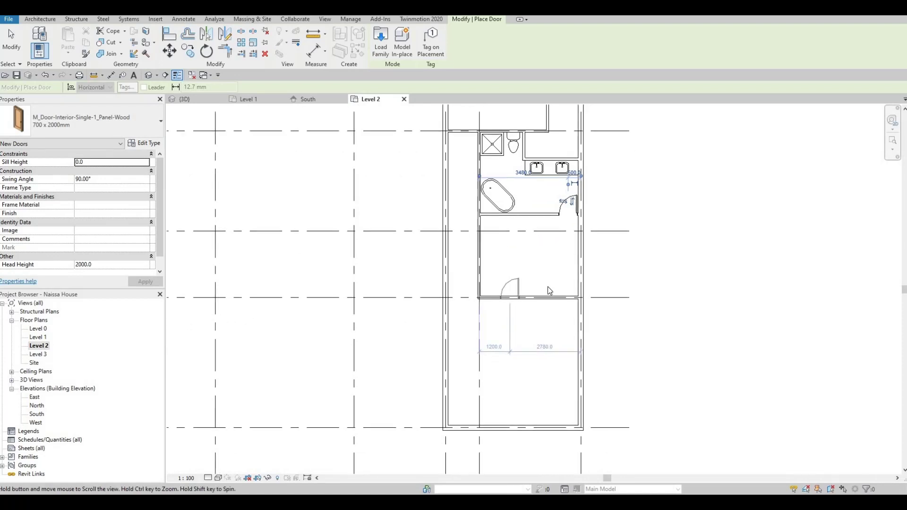
pyautogui.moveTo(549, 290); pyautogui.dragTo(548, 282, button='middle')
pyautogui.press('Escape')
pyautogui.press('Escape')
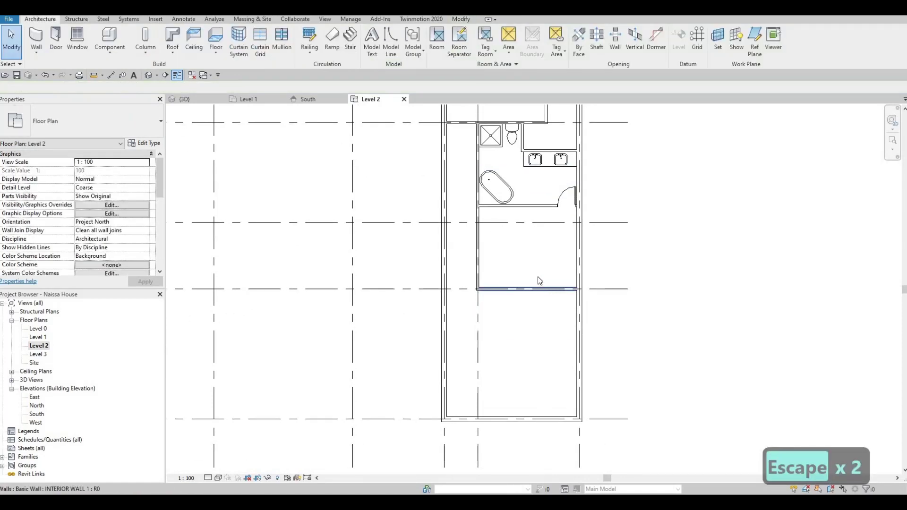
# Create a similar 700 x 2000mm door in the corridor's upper wall beside the shower, centred 500 mm from the grid line, swinging into the corridor.
pyautogui.click(560, 202)
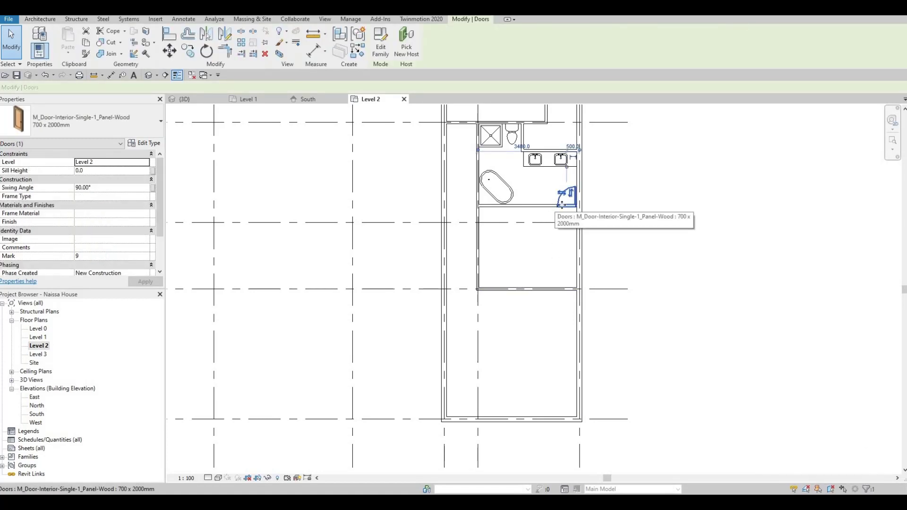
pyautogui.press('c')
pyautogui.press('s')
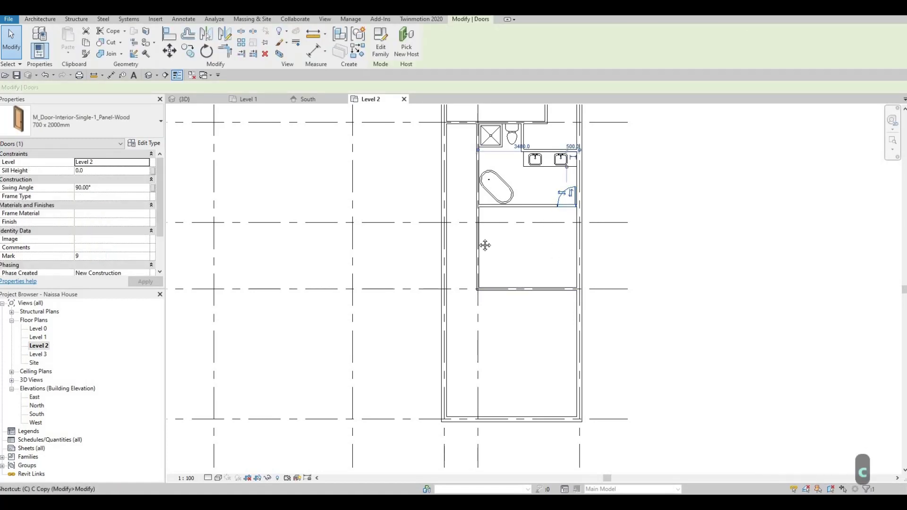
pyautogui.scroll(-3, 484, 265)
pyautogui.scroll(5, 479, 210)
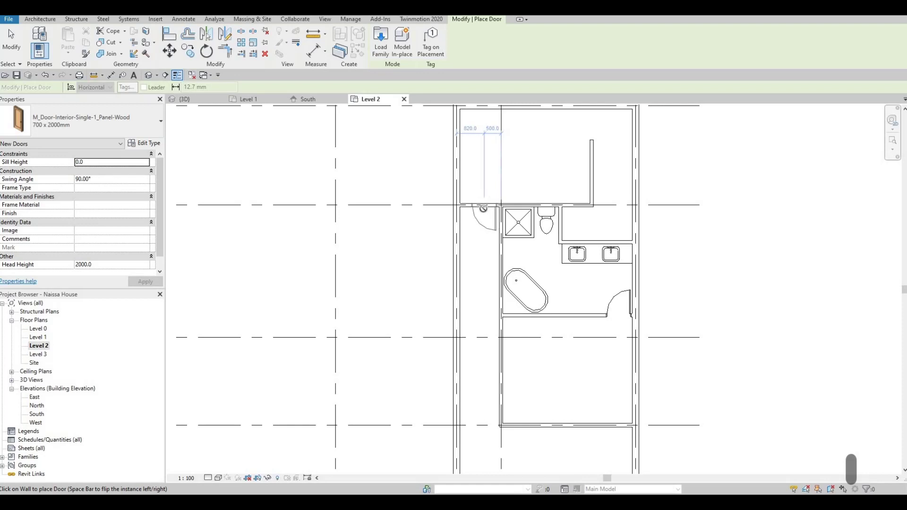
pyautogui.click(484, 208)
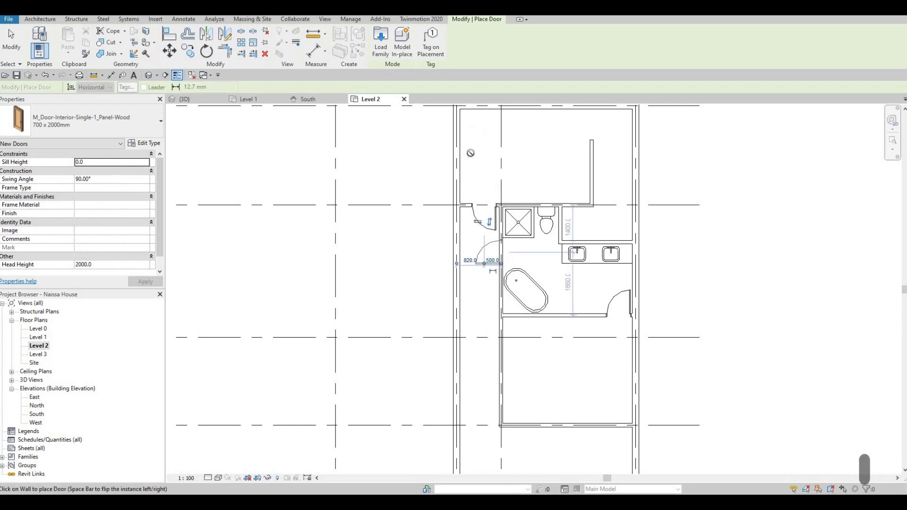
pyautogui.scroll(-3, 505, 264)
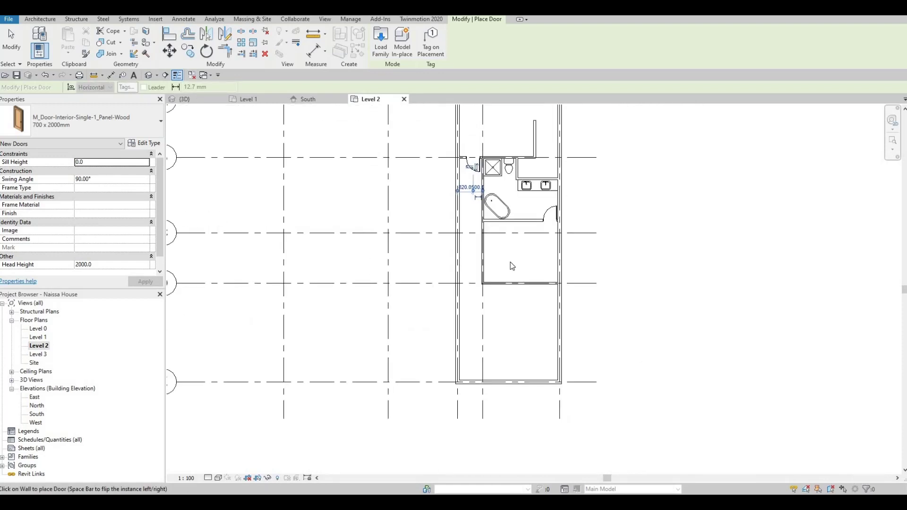
pyautogui.press('Escape')
pyautogui.press('Escape')
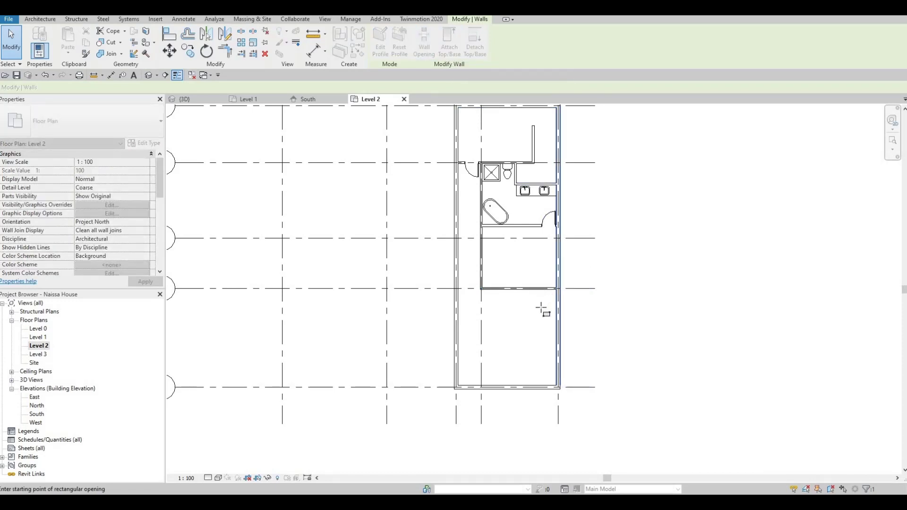
# Cut a rectangular opening about 850 mm wide near the right end of the lower wall of the room below the bathroom.
pyautogui.scroll(5, 545, 308)
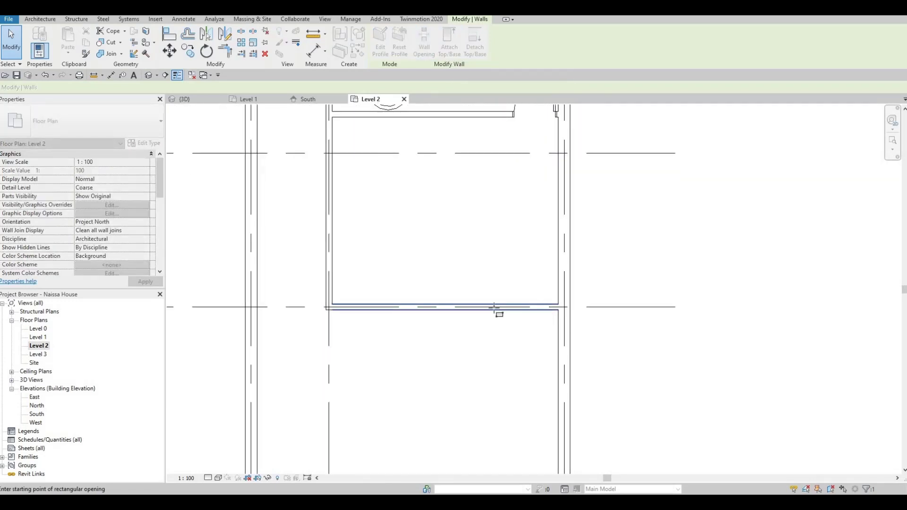
pyautogui.click(544, 308)
pyautogui.click(492, 217)
pyautogui.scroll(-5, 555, 283)
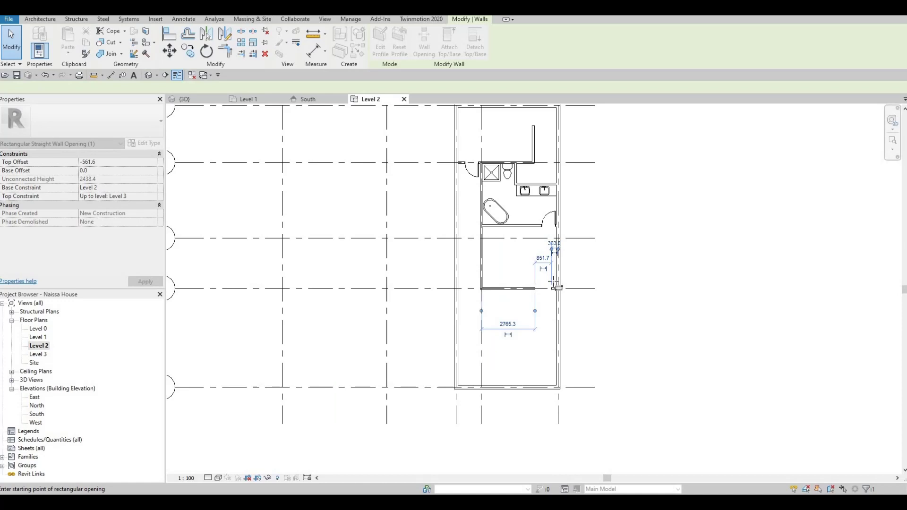
pyautogui.scroll(4, 520, 312)
pyautogui.press('Escape')
pyautogui.press('Escape')
# Stretch both ends of the wall opening to make it 1100 mm wide and 200 mm from the exterior wall's grid line.
pyautogui.click(509, 308)
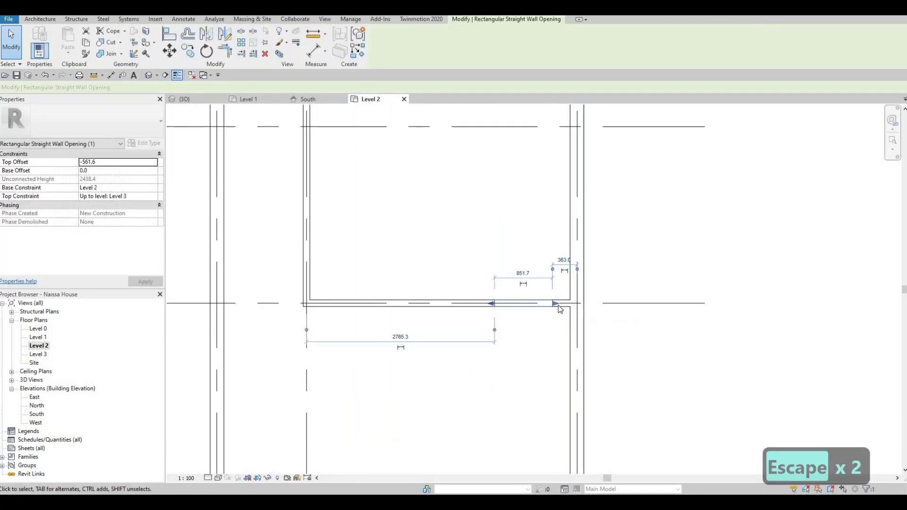
pyautogui.moveTo(557, 308); pyautogui.dragTo(562, 304)
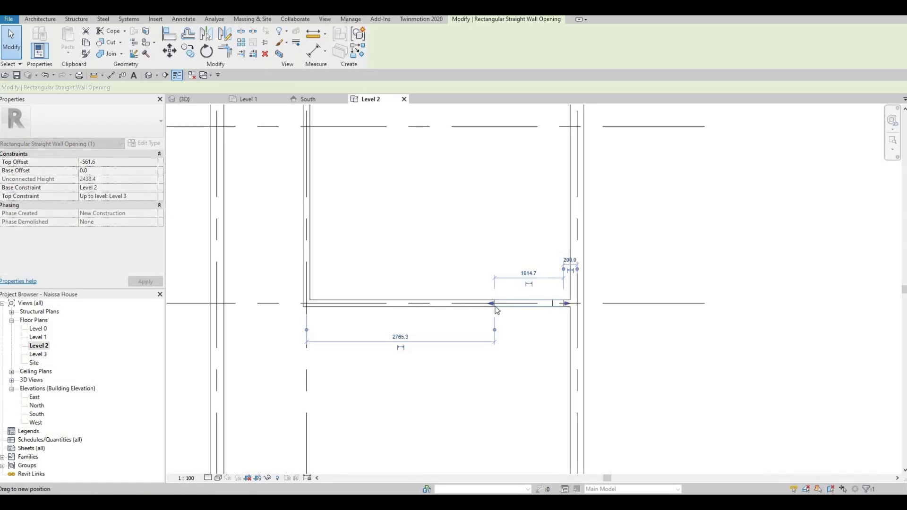
pyautogui.moveTo(492, 305); pyautogui.dragTo(490, 306)
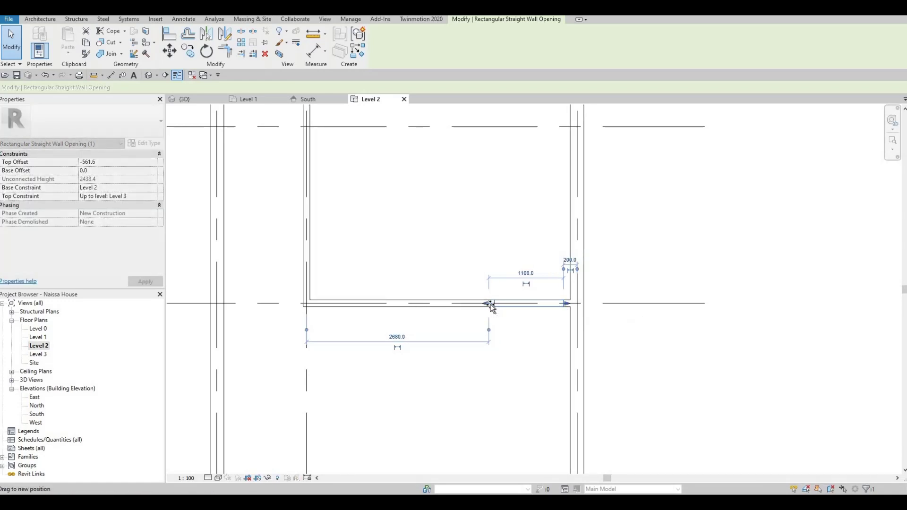
pyautogui.press('Escape')
pyautogui.press('Escape')
pyautogui.scroll(-2, 577, 308)
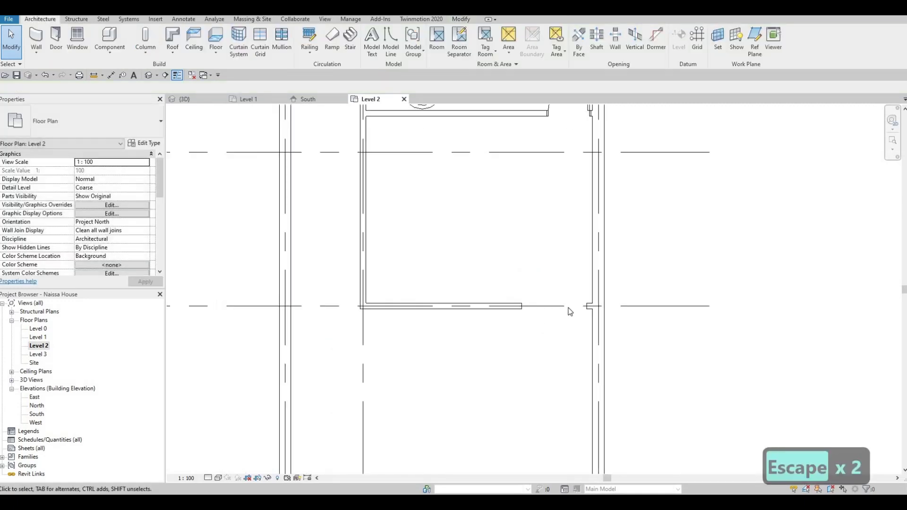
# Nudge the wall opening in the lower wall leftward so its right end sits 260 mm from the exterior wall's grid line.
pyautogui.click(570, 308)
pyautogui.scroll(2, 570, 307)
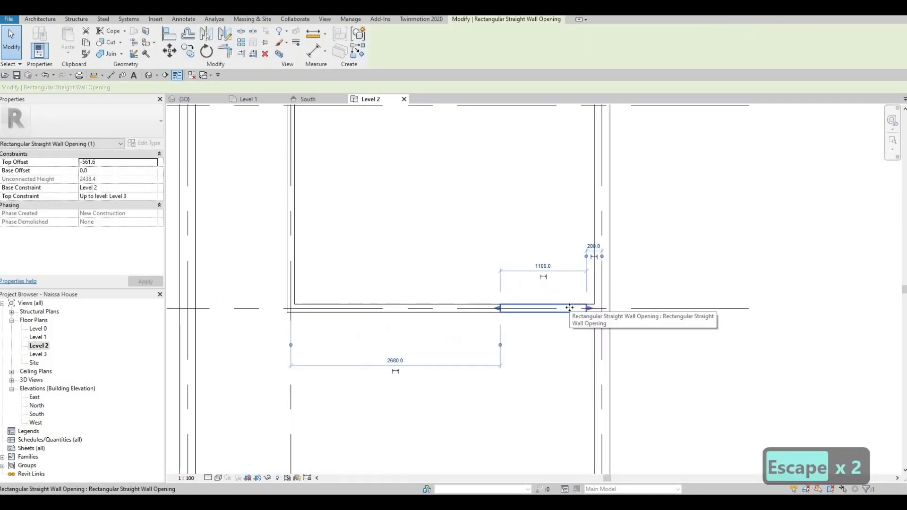
pyautogui.press('Left')
pyautogui.press('Left')
pyautogui.press('Left')
pyautogui.press('Left')
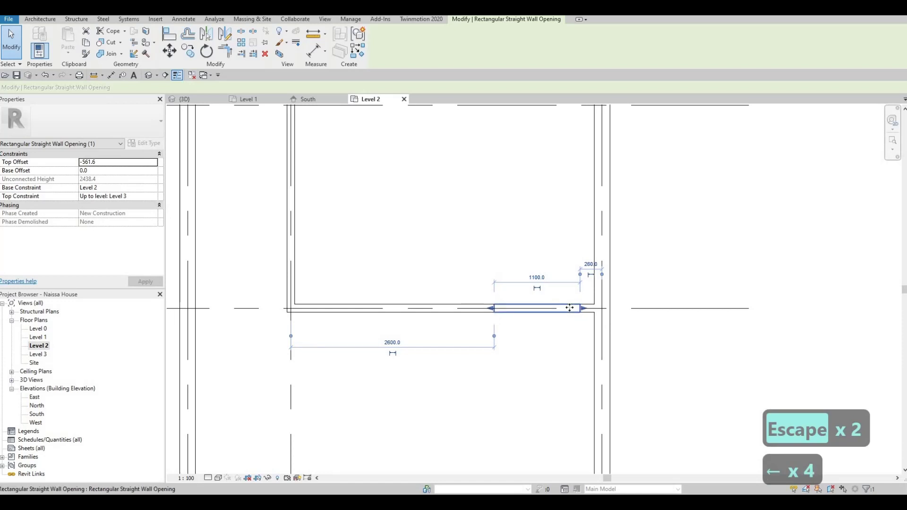
pyautogui.press('Right')
pyautogui.scroll(-2, 544, 273)
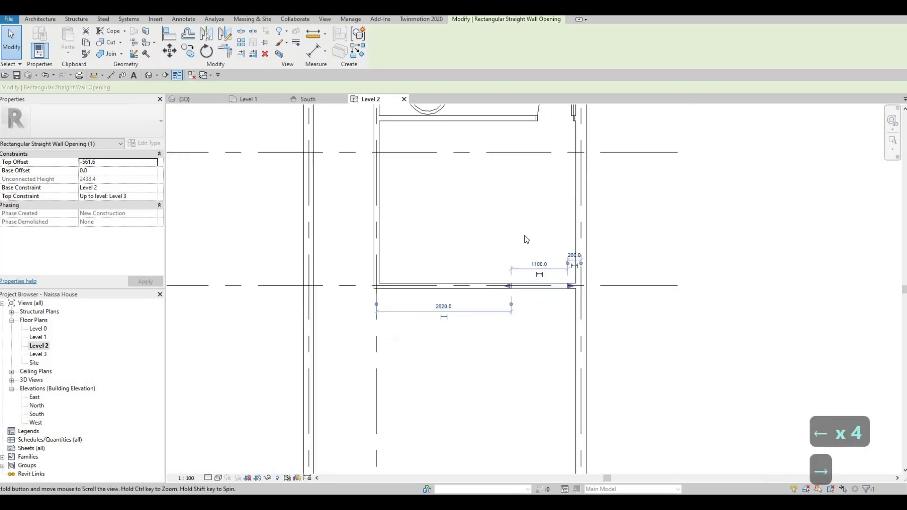
pyautogui.scroll(-1, 517, 239)
pyautogui.press('Escape')
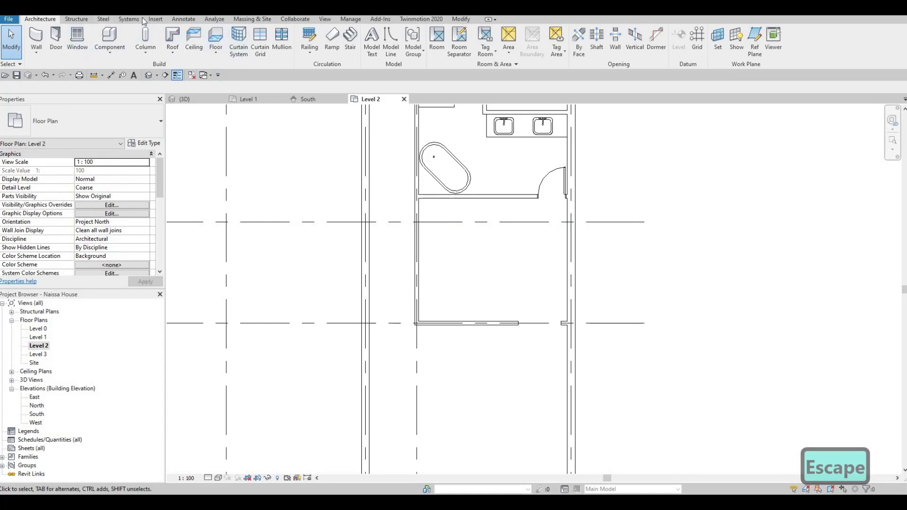
# Draw <Demolished> detail lines in the room below the bathroom as a U-shaped closet outline, with main segments about 1800, 2100 and 2000 mm long.
pyautogui.click(183, 19)
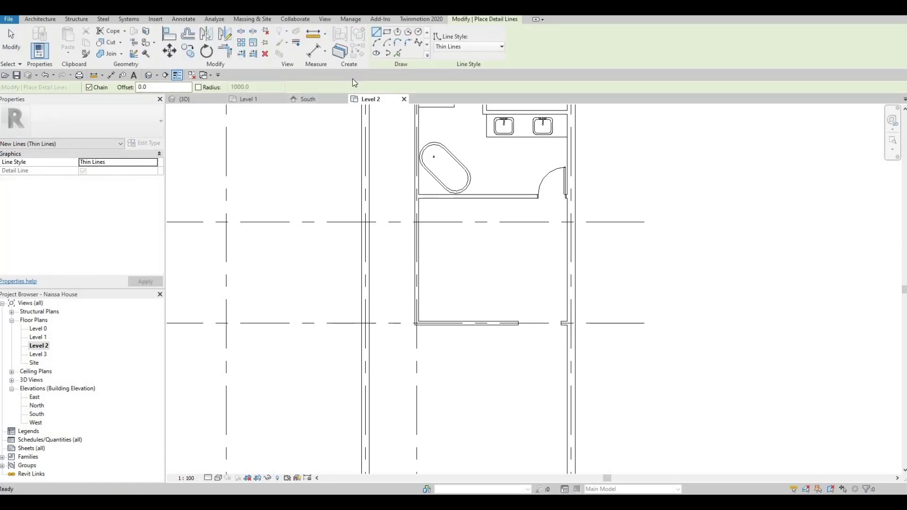
pyautogui.click(466, 47)
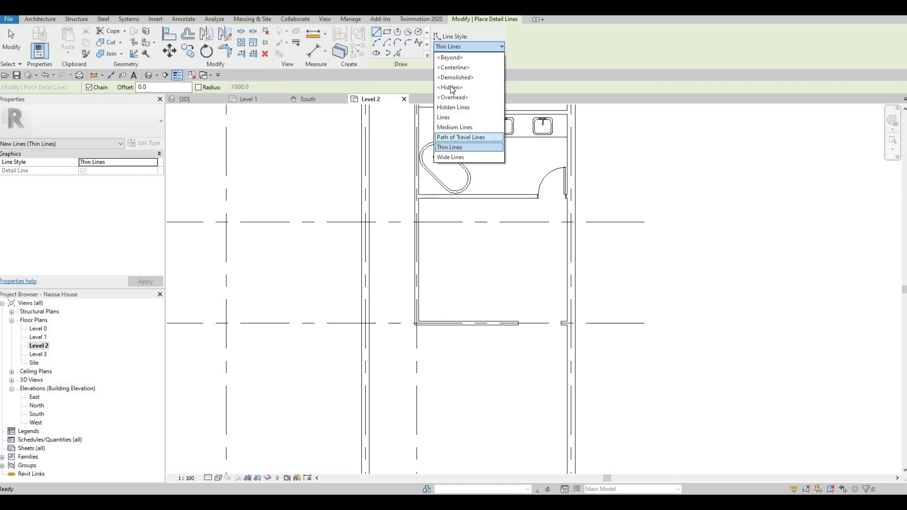
pyautogui.press('Up')
pyautogui.press('Return')
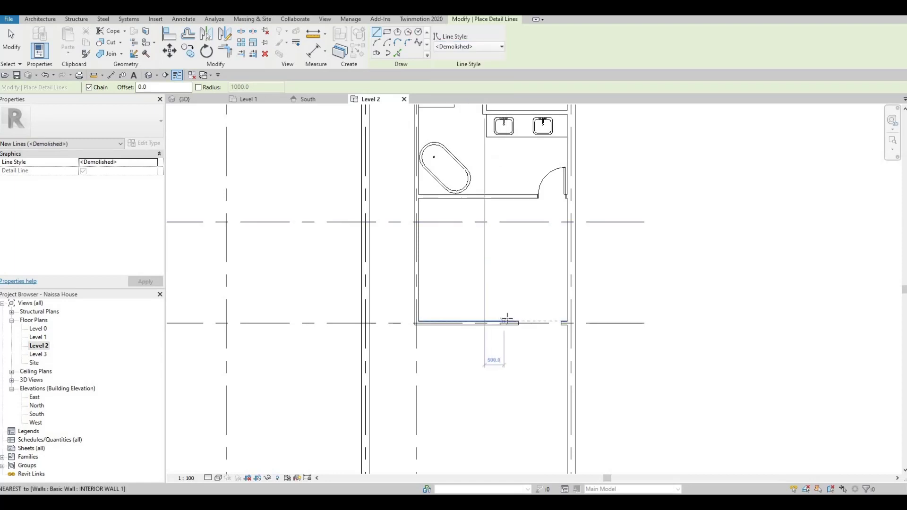
pyautogui.click(506, 316)
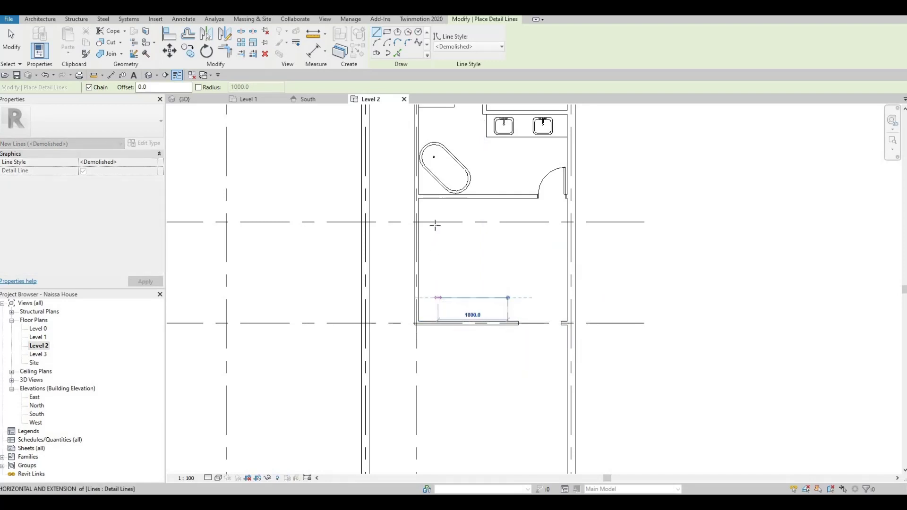
pyautogui.click(437, 298)
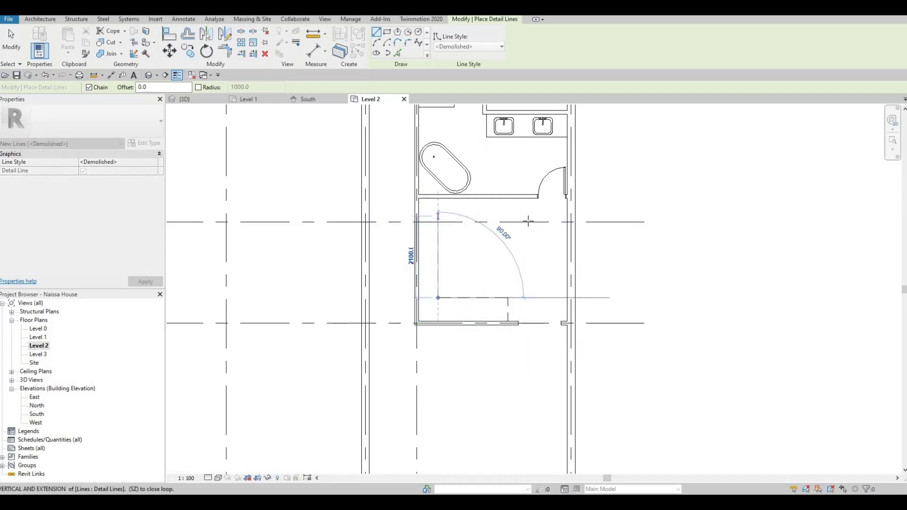
pyautogui.click(438, 215)
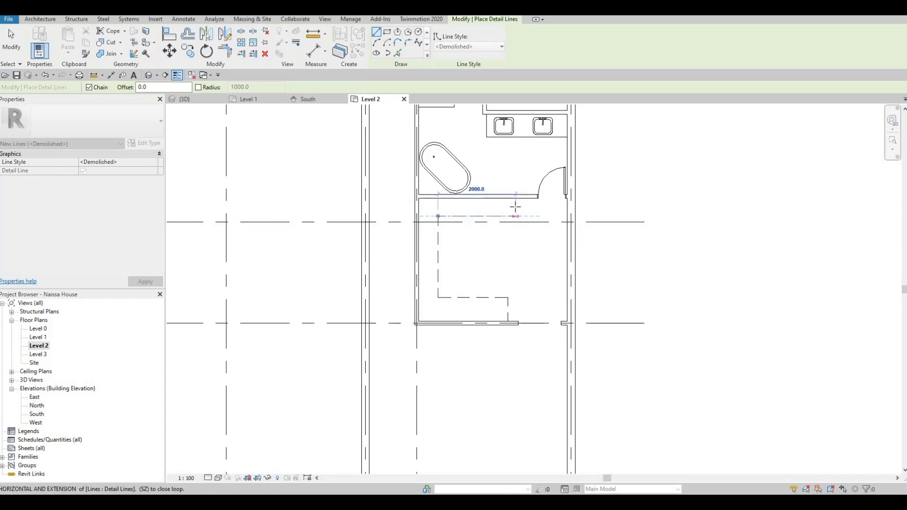
pyautogui.click(515, 216)
pyautogui.click(515, 198)
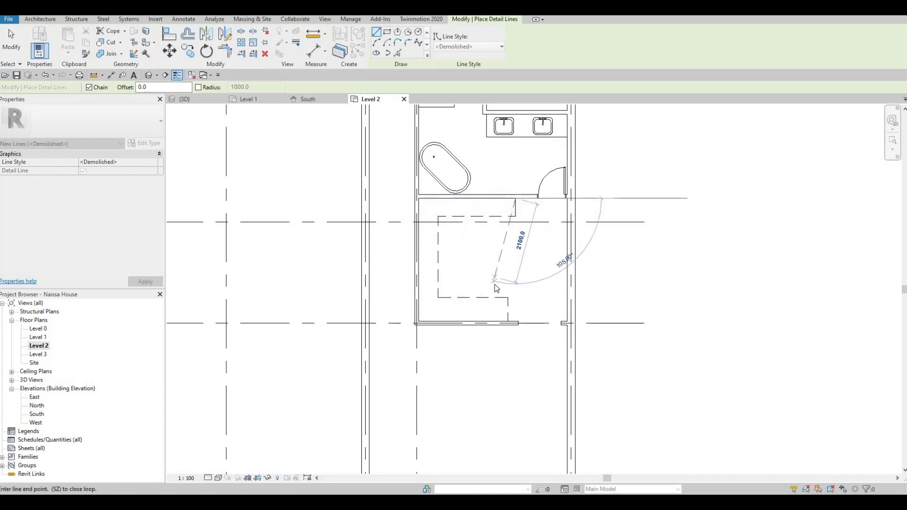
pyautogui.press('Escape')
pyautogui.press('Escape')
pyautogui.scroll(-2, 506, 285)
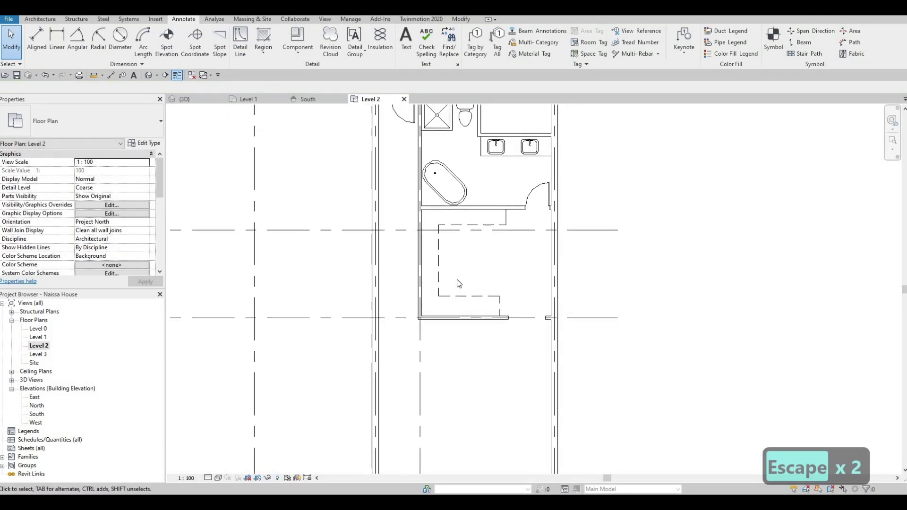
pyautogui.click(453, 288)
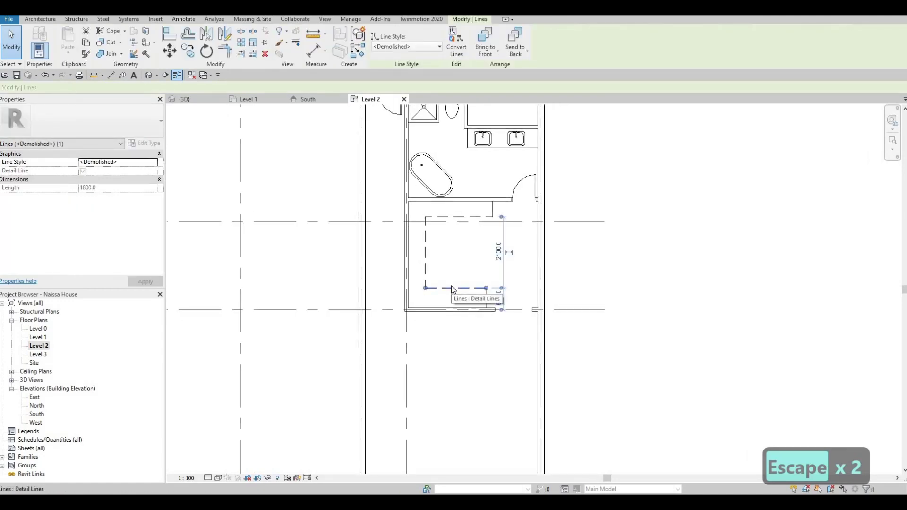
pyautogui.scroll(-1, 497, 329)
pyautogui.press('Escape')
pyautogui.press('Escape')
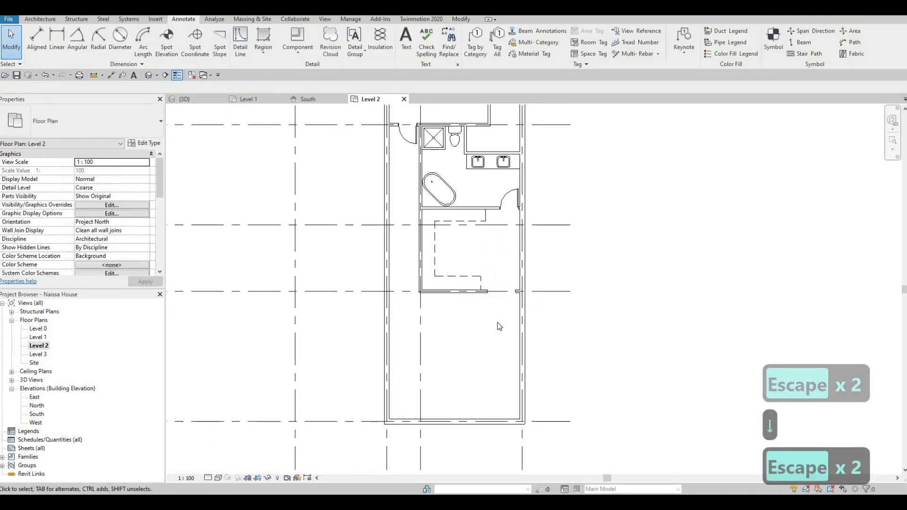
pyautogui.scroll(-1, 499, 326)
pyautogui.scroll(2, 501, 298)
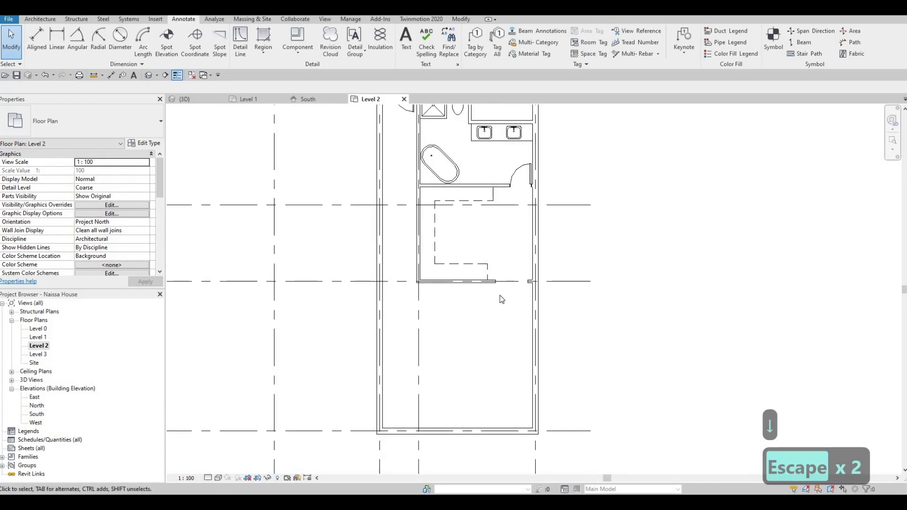
pyautogui.scroll(-2, 497, 290)
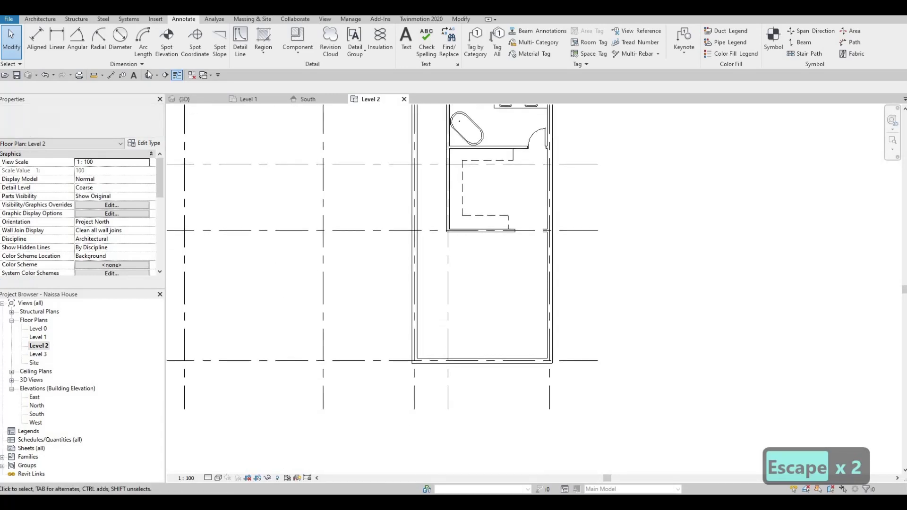
# Place an M_Bed-Box 1525 x 2007mm - Queen bed in the lowest room, with its headboard against the right exterior wall.
pyautogui.click(40, 19)
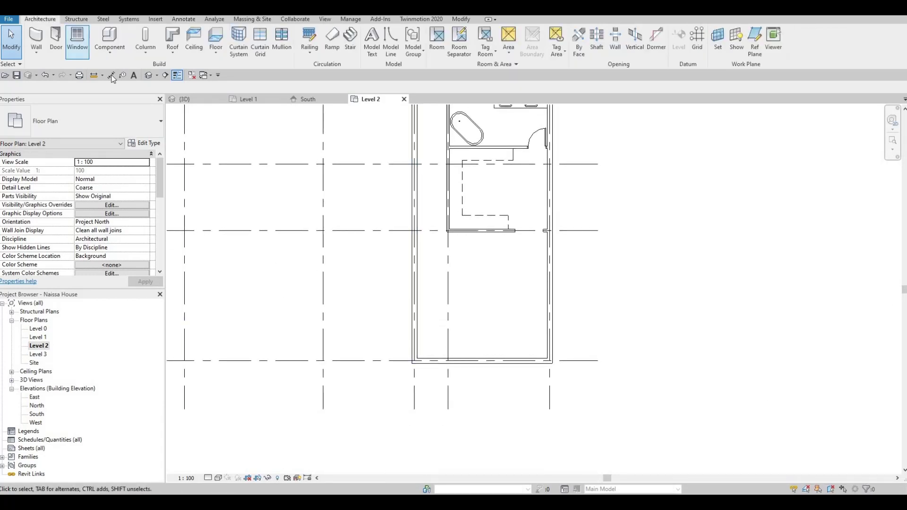
pyautogui.click(110, 37)
pyautogui.click(118, 123)
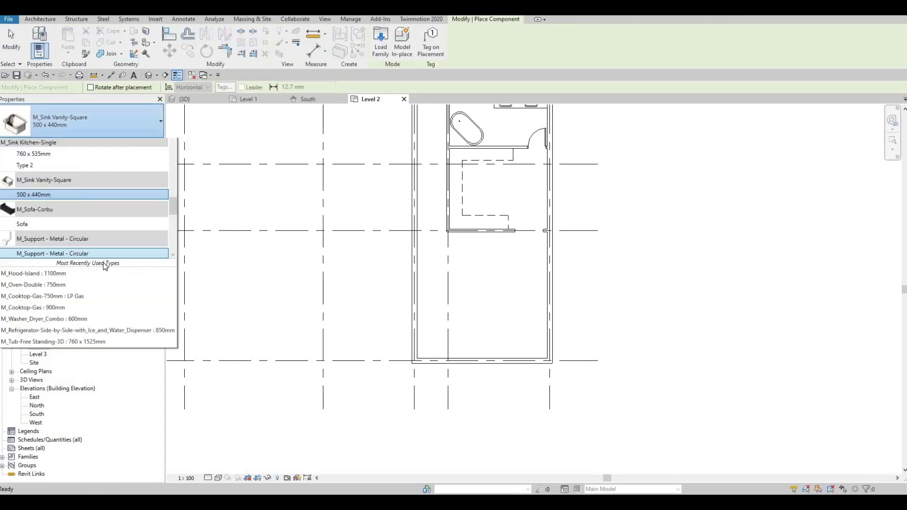
pyautogui.scroll(10, 103, 264)
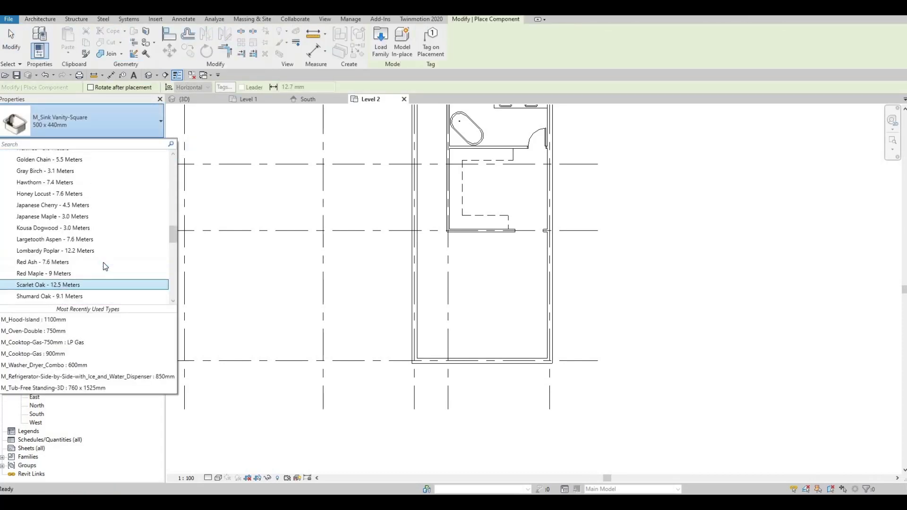
pyautogui.scroll(6, 103, 262)
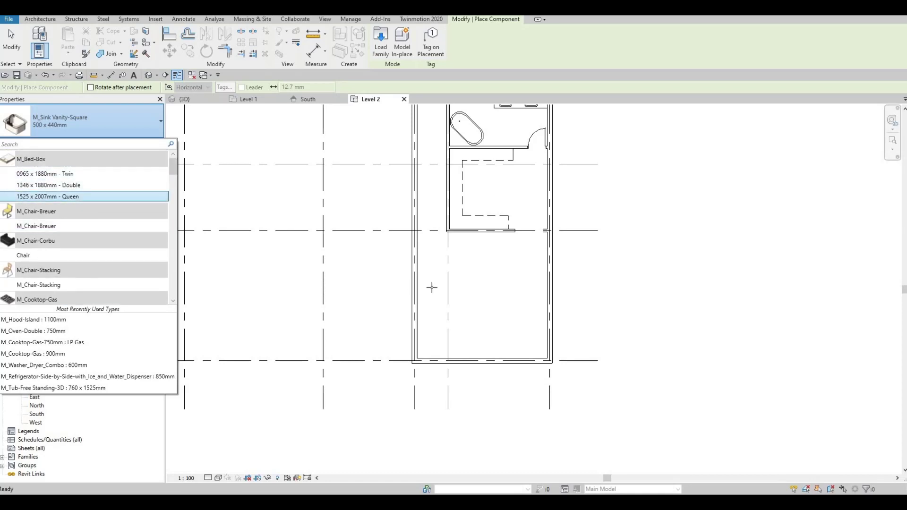
pyautogui.click(68, 197)
pyautogui.press('space')
pyautogui.press('space')
pyautogui.press('space')
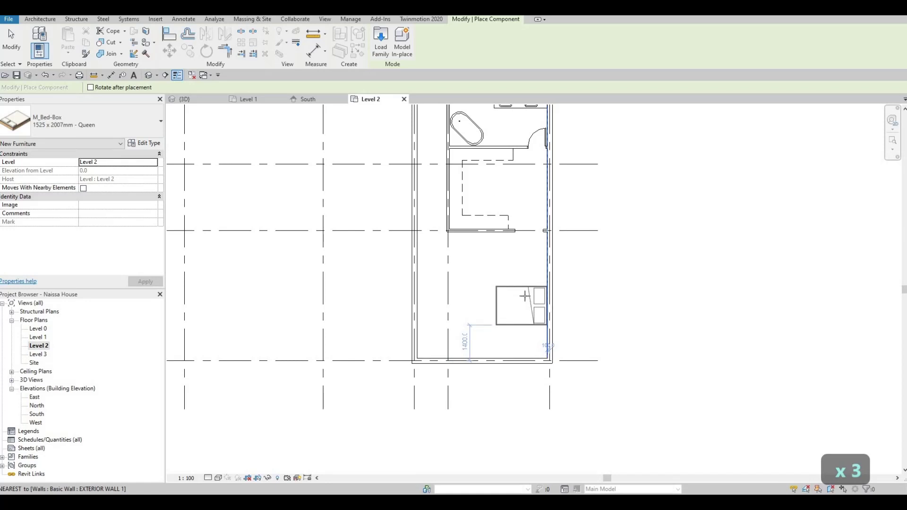
pyautogui.click(499, 320)
pyautogui.moveTo(496, 315); pyautogui.dragTo(487, 275, button='middle')
pyautogui.press('Escape')
pyautogui.press('Escape')
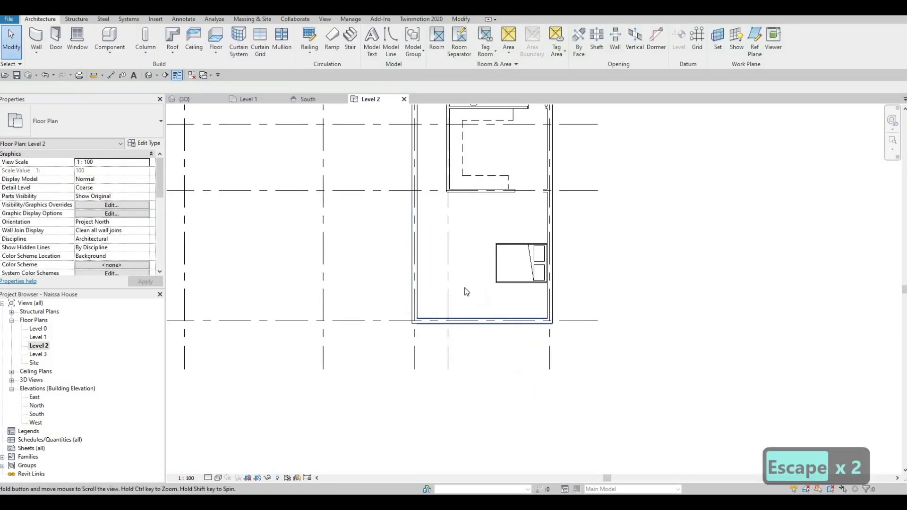
pyautogui.moveTo(406, 319); pyautogui.dragTo(465, 288, button='middle')
pyautogui.scroll(-1, 461, 288)
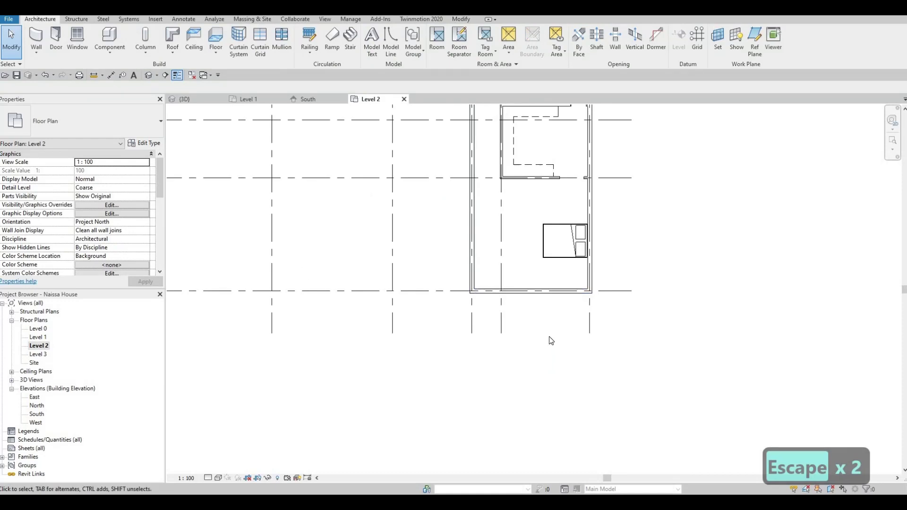
pyautogui.moveTo(553, 327); pyautogui.dragTo(491, 394, button='middle')
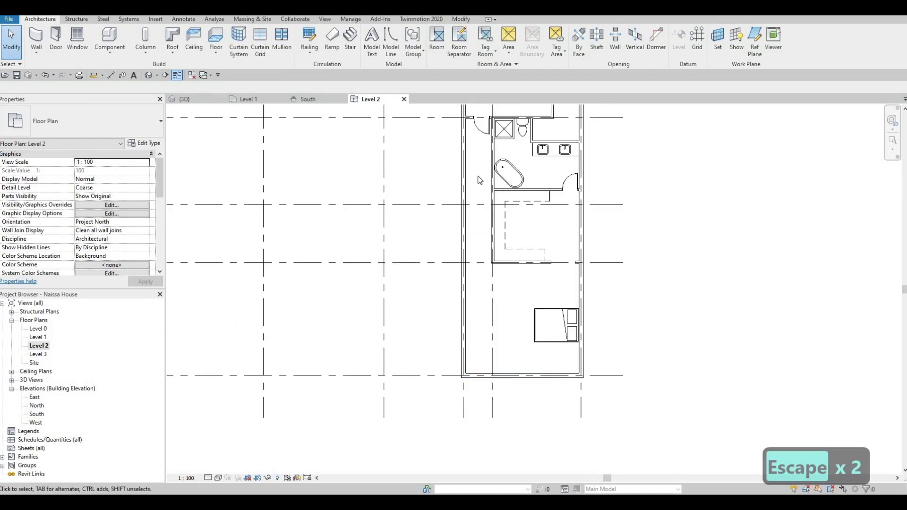
pyautogui.moveTo(479, 180); pyautogui.dragTo(481, 246, button='middle')
pyautogui.moveTo(507, 134); pyautogui.dragTo(505, 189, button='middle')
pyautogui.scroll(3, 506, 189)
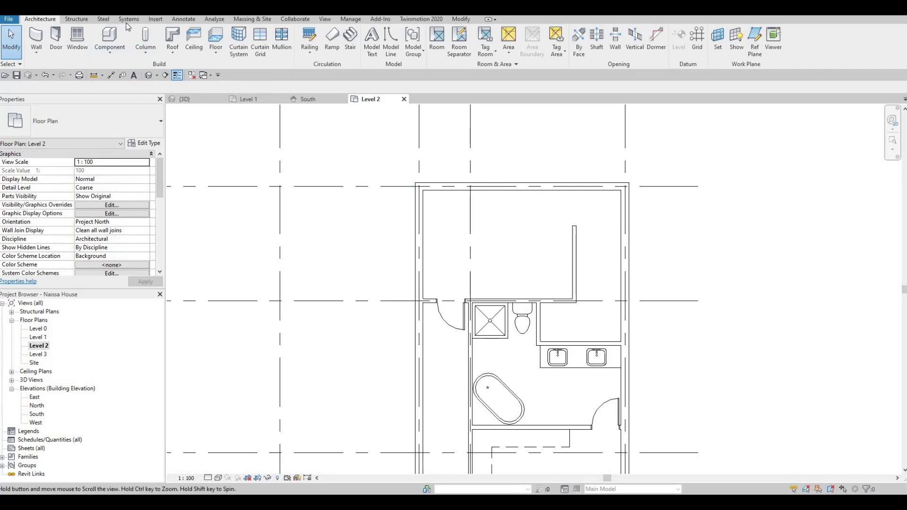
pyautogui.moveTo(426, 186); pyautogui.dragTo(425, 157, button='middle')
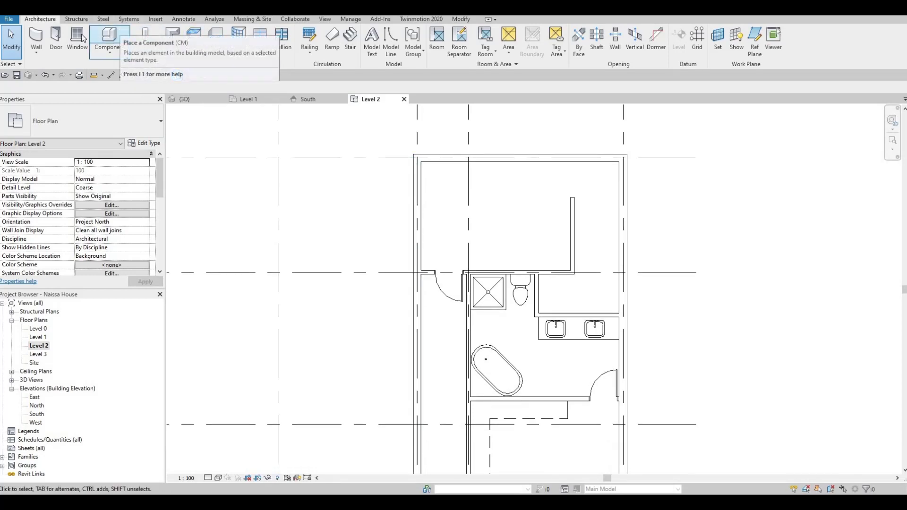
pyautogui.click(107, 39)
pyautogui.press('Escape')
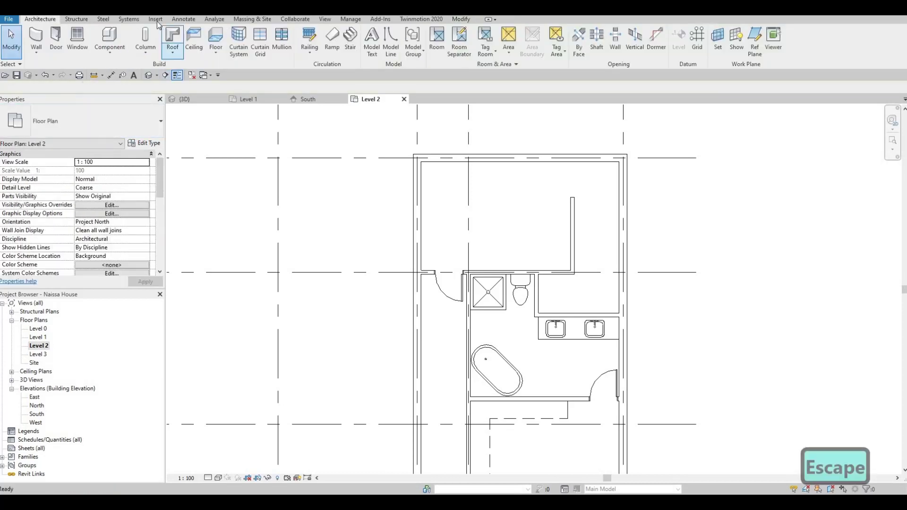
# Start loading a family and browse to the Seating folder under Furniture in the Canada library.
pyautogui.click(155, 18)
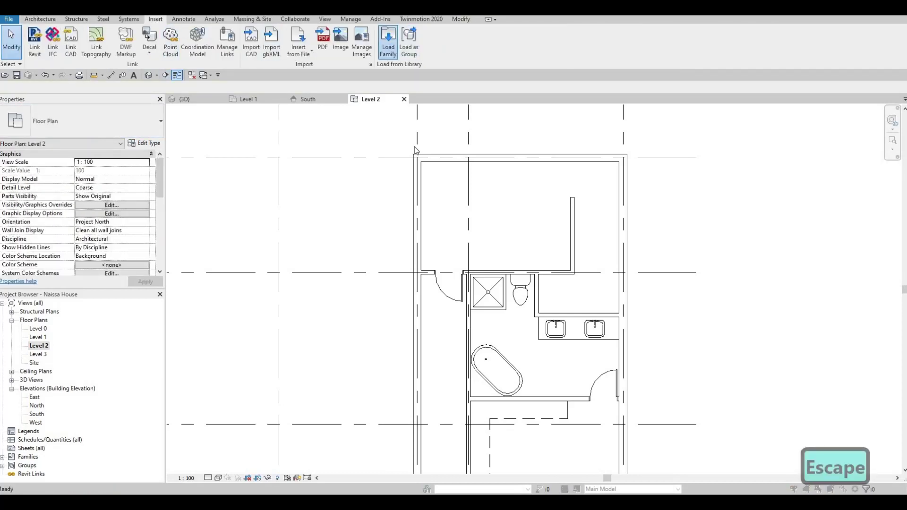
pyautogui.click(388, 39)
pyautogui.click(421, 108)
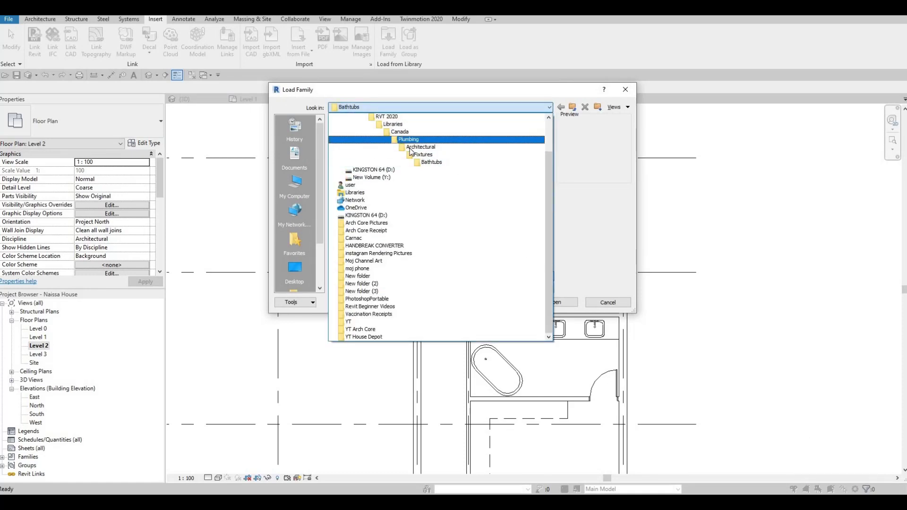
pyautogui.click(416, 155)
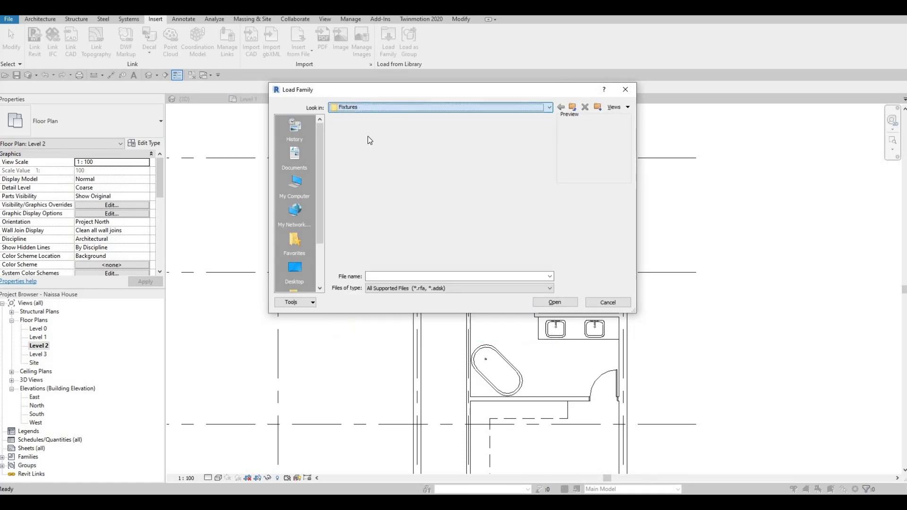
pyautogui.click(427, 108)
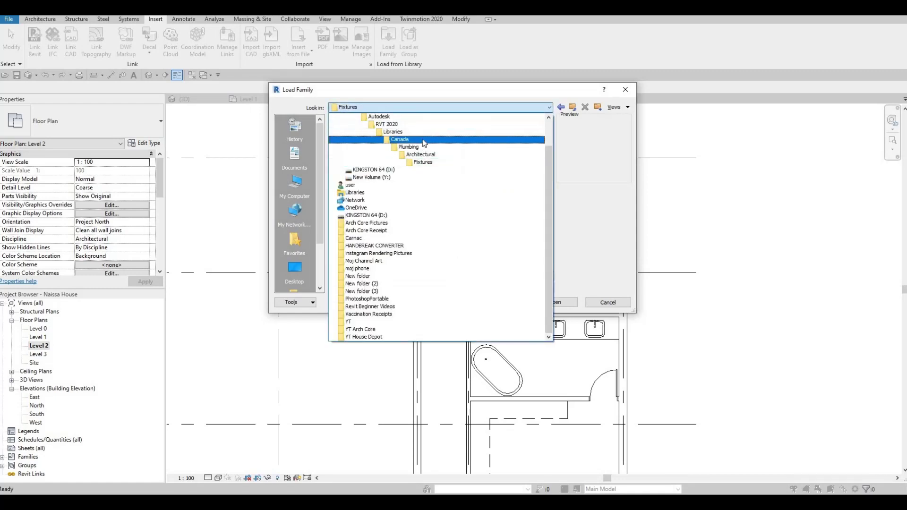
pyautogui.click(424, 140)
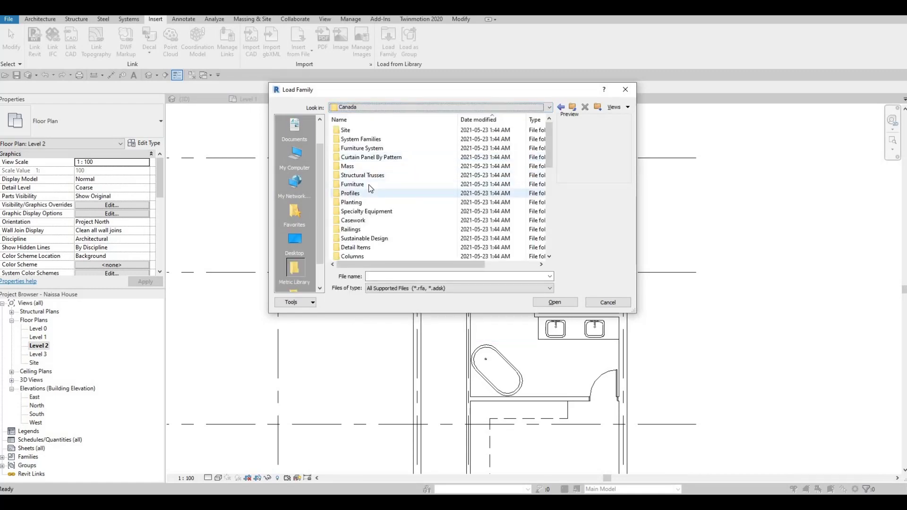
pyautogui.doubleClick(367, 183)
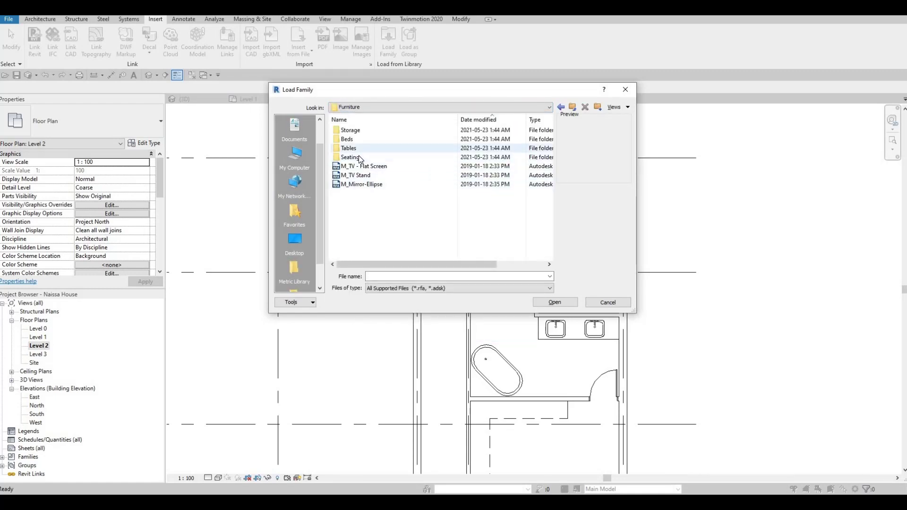
pyautogui.doubleClick(374, 157)
# Preview the chairs and sofas in the Seating folder and load the M_Sofa-Pensi family into the project.
pyautogui.click(362, 131)
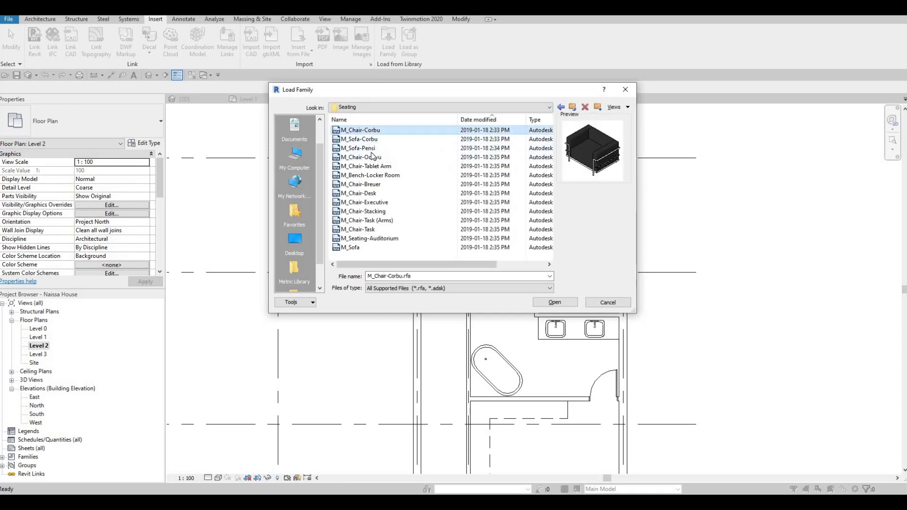
pyautogui.press('Down')
pyautogui.press('Down')
pyautogui.press('Down')
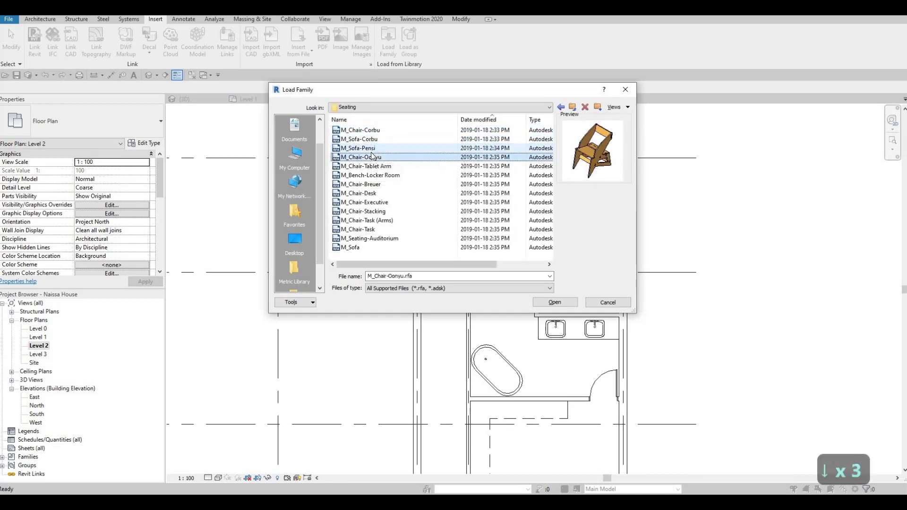
pyautogui.press('Up')
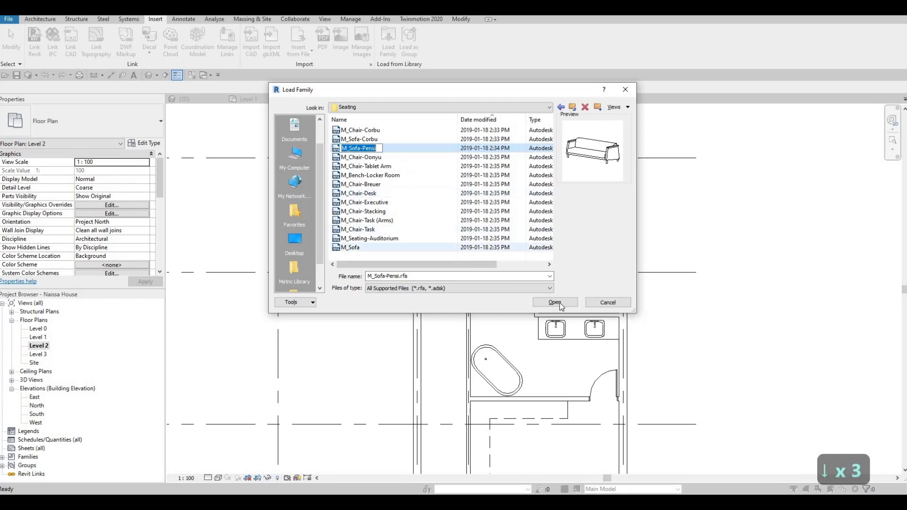
pyautogui.click(554, 304)
pyautogui.press('Escape')
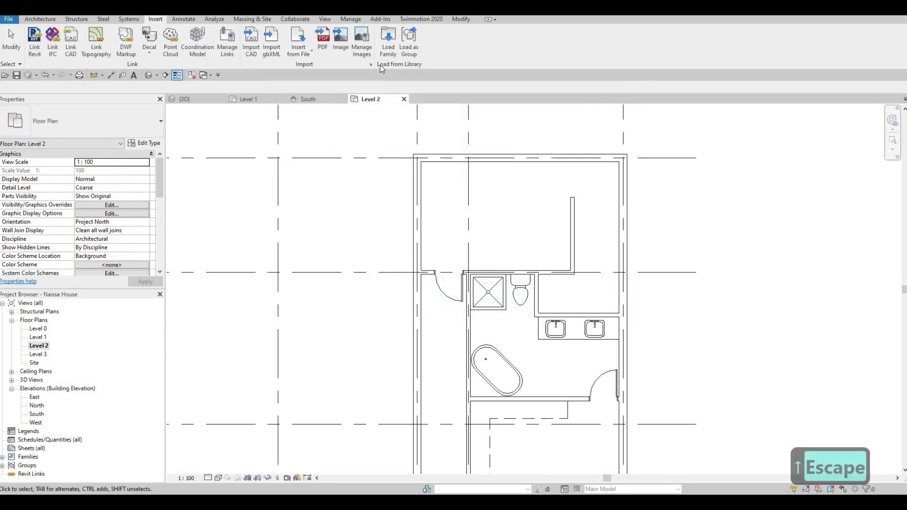
# Place an M_Sofa-Pensi 2134mm sofa in the uppermost room with its back against the wall shared with the bathroom.
pyautogui.press('c')
pyautogui.press('m')
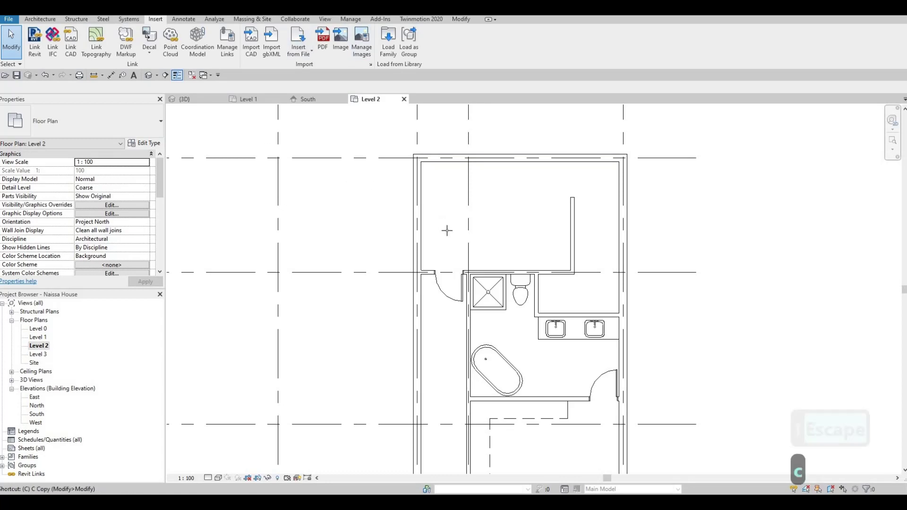
pyautogui.press('c')
pyautogui.press('m')
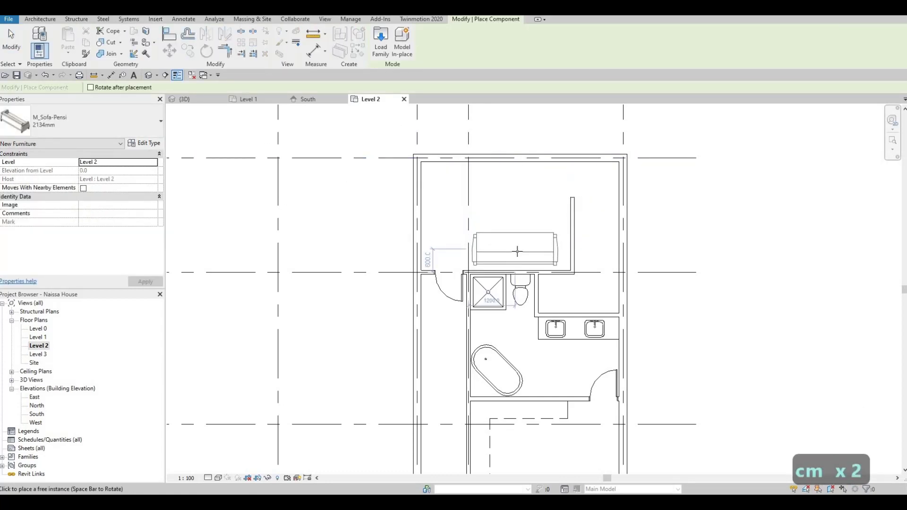
pyautogui.click(534, 242)
pyautogui.press('Escape')
pyautogui.press('Escape')
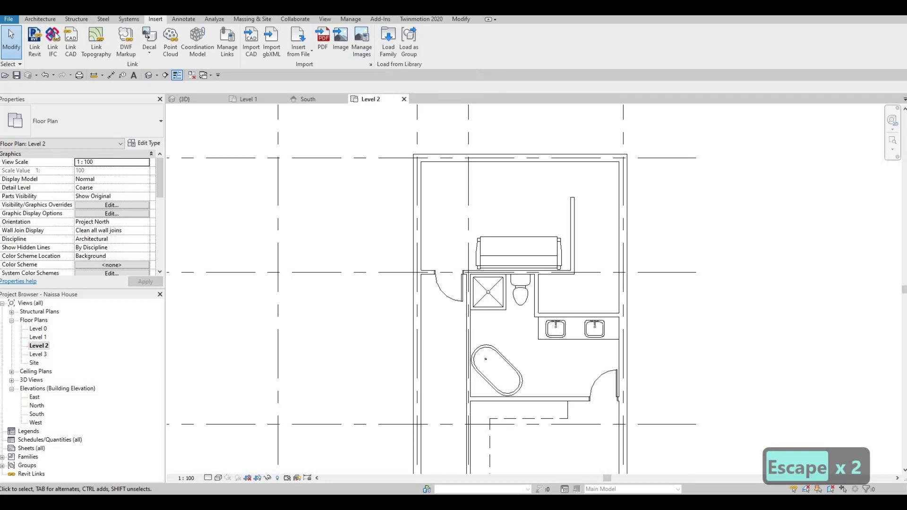
# Find the coffee table family with "coff" and place an M_Table-Coffee 0787 x 0711 x 0610mm in front of the sofa.
pyautogui.click(40, 19)
pyautogui.click(100, 49)
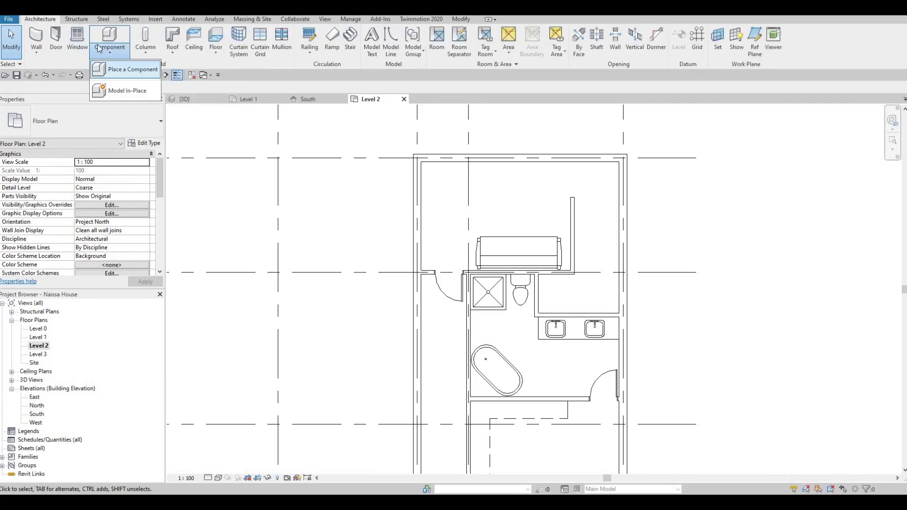
pyautogui.press('Escape')
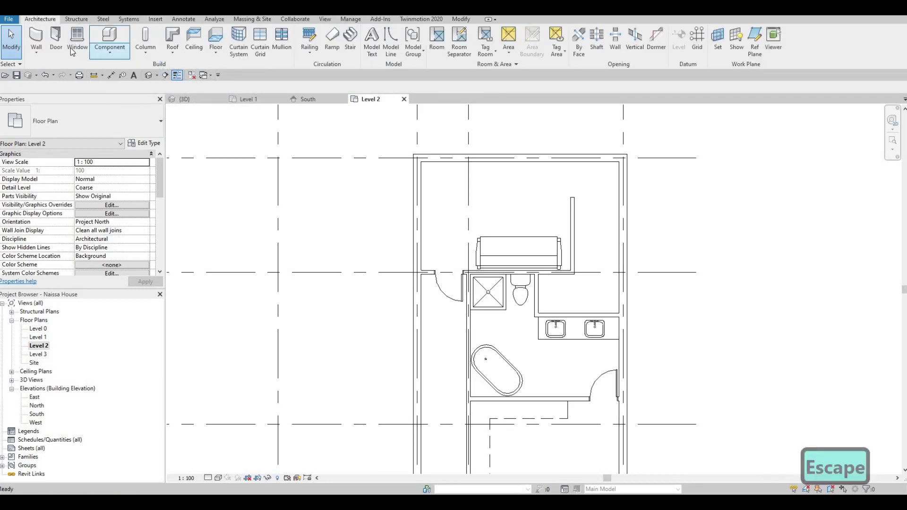
pyautogui.click(106, 41)
pyautogui.click(106, 123)
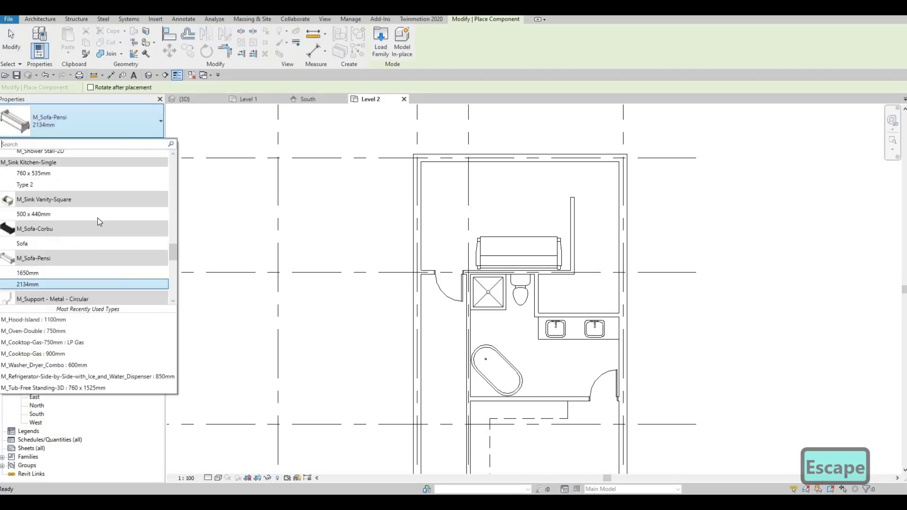
pyautogui.scroll(15, 95, 225)
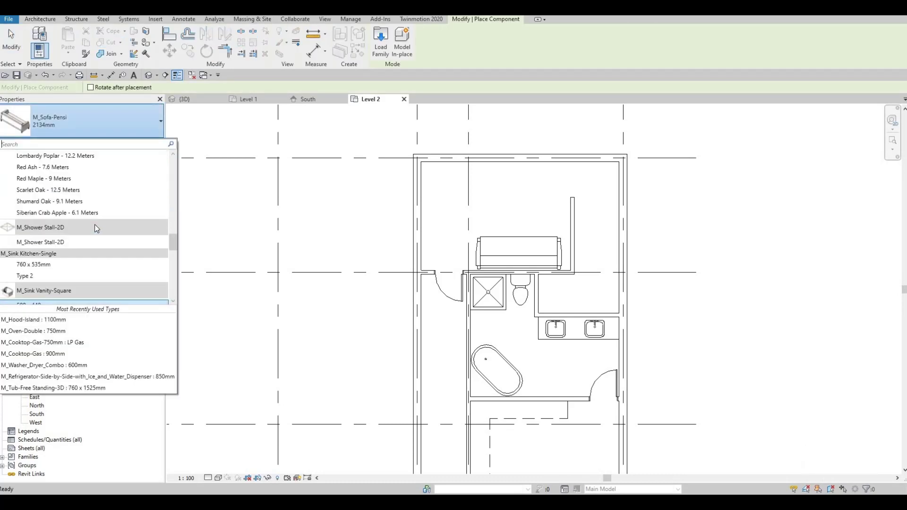
pyautogui.scroll(10, 95, 225)
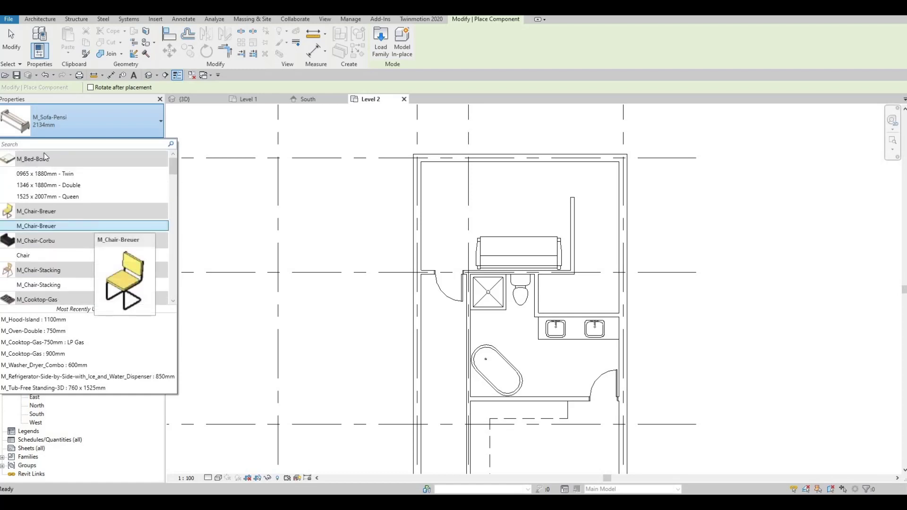
pyautogui.write('coff')
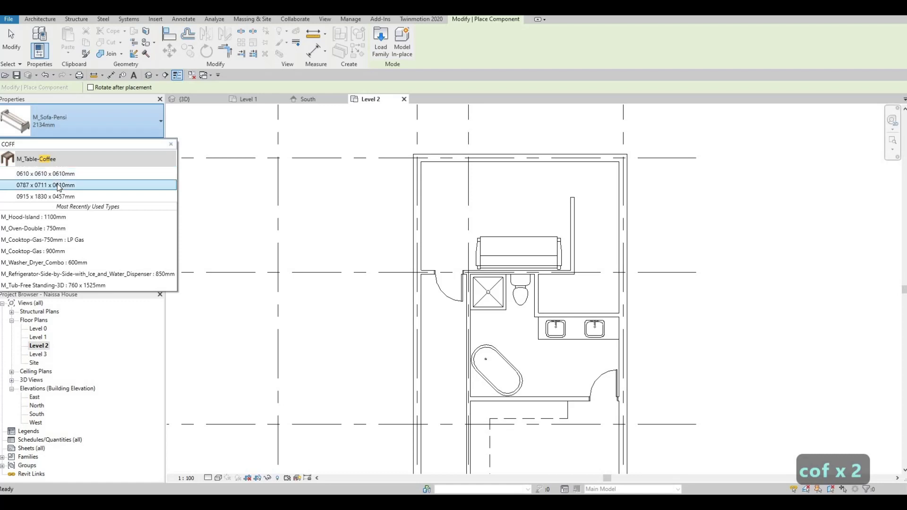
pyautogui.click(59, 187)
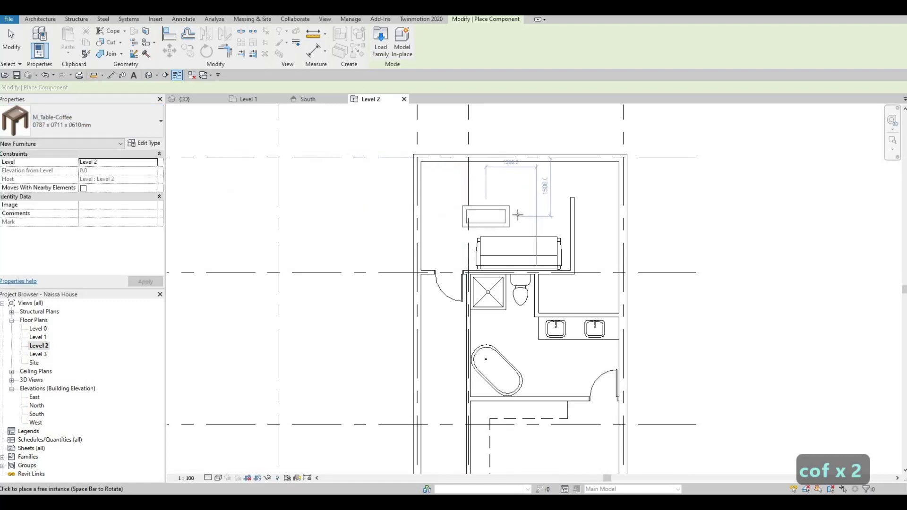
pyautogui.click(494, 232)
pyautogui.press('Escape')
pyautogui.press('Escape')
pyautogui.scroll(-2, 490, 229)
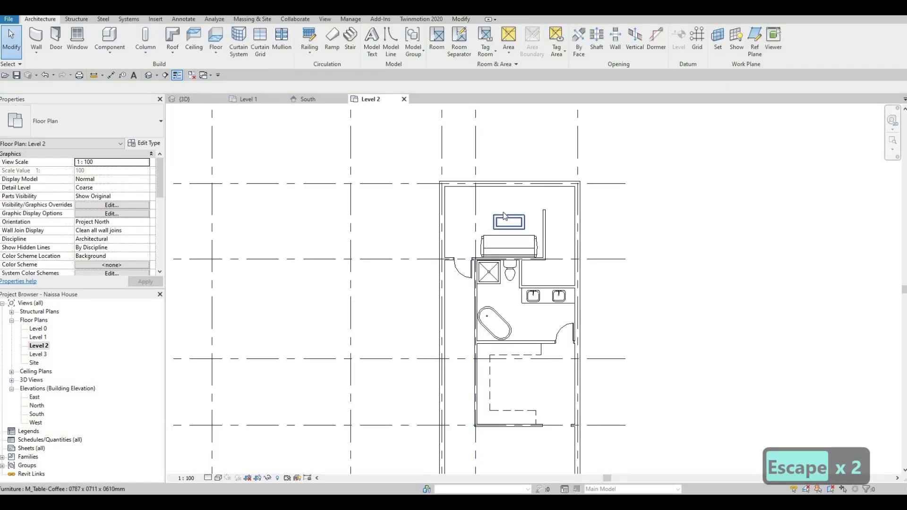
pyautogui.scroll(-2, 400, 211)
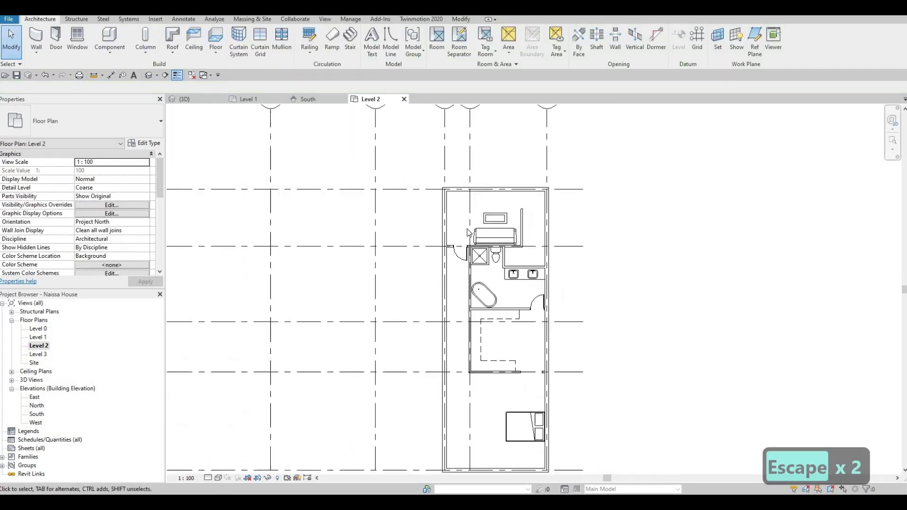
pyautogui.scroll(2, 453, 189)
pyautogui.scroll(-2, 448, 231)
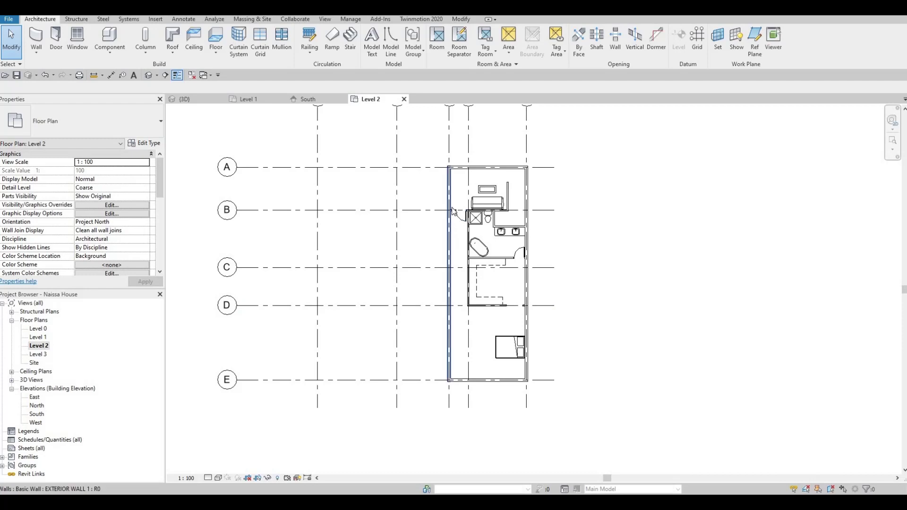
pyautogui.scroll(2, 452, 222)
pyautogui.scroll(-3, 414, 265)
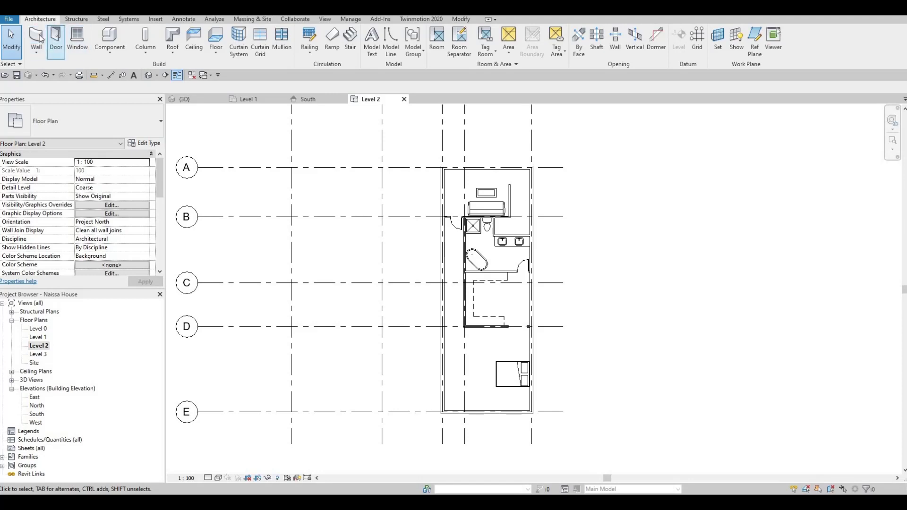
# Draw a Curtain Wall up to Level 3 along the upper exterior wall, starting 500 mm from the left wall's grid line and stopping short of the right corner.
pyautogui.press('w')
pyautogui.press('a')
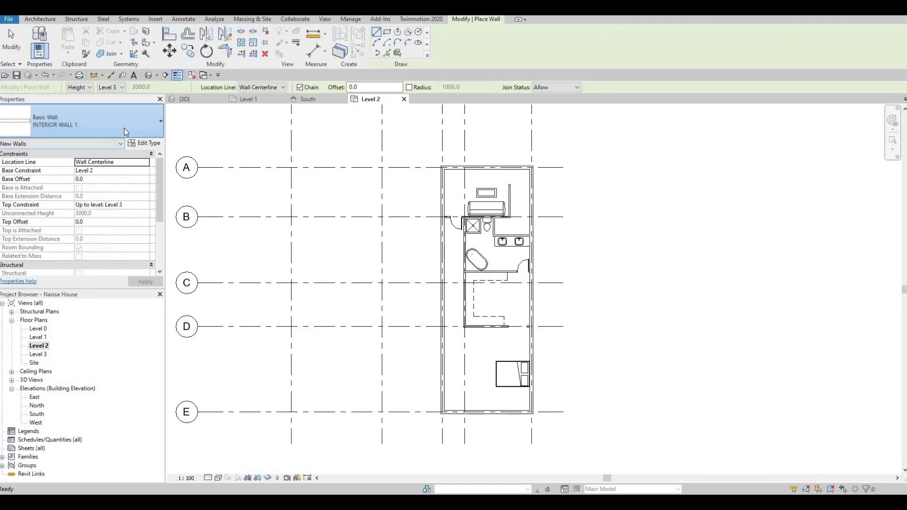
pyautogui.click(124, 136)
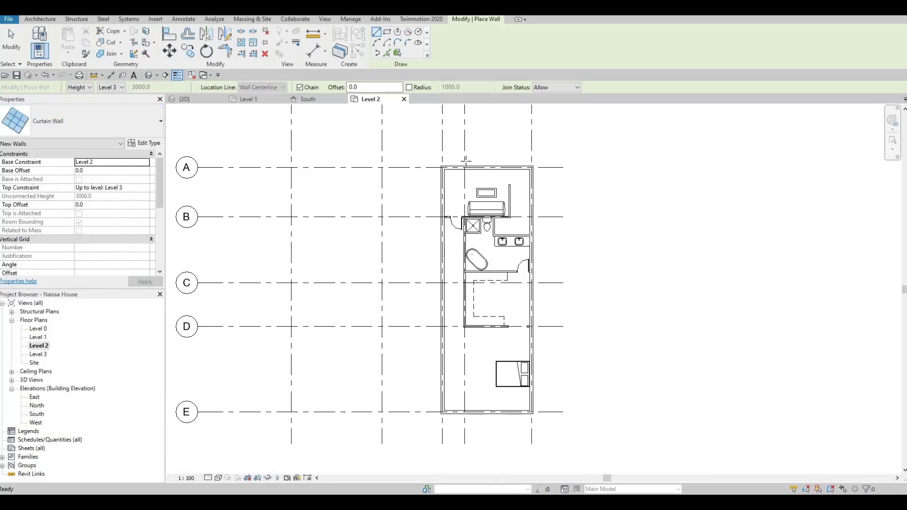
pyautogui.scroll(4, 465, 155)
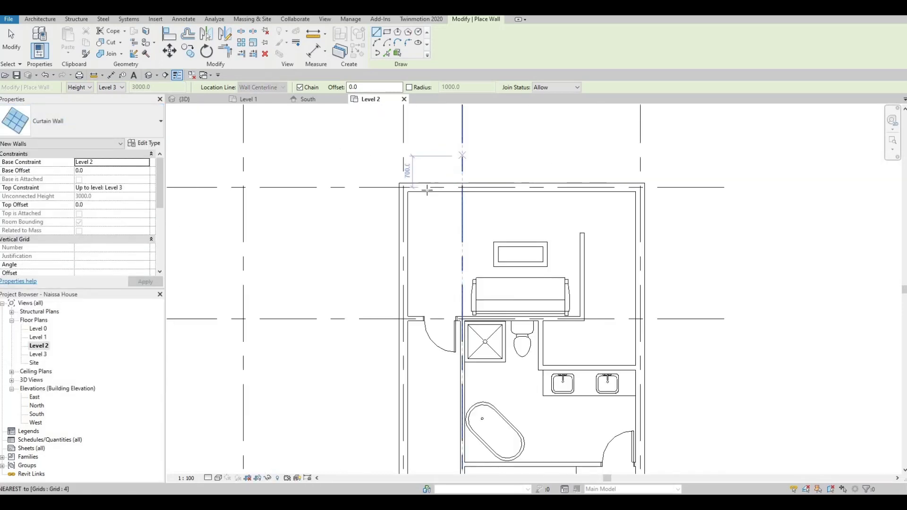
pyautogui.scroll(2, 443, 170)
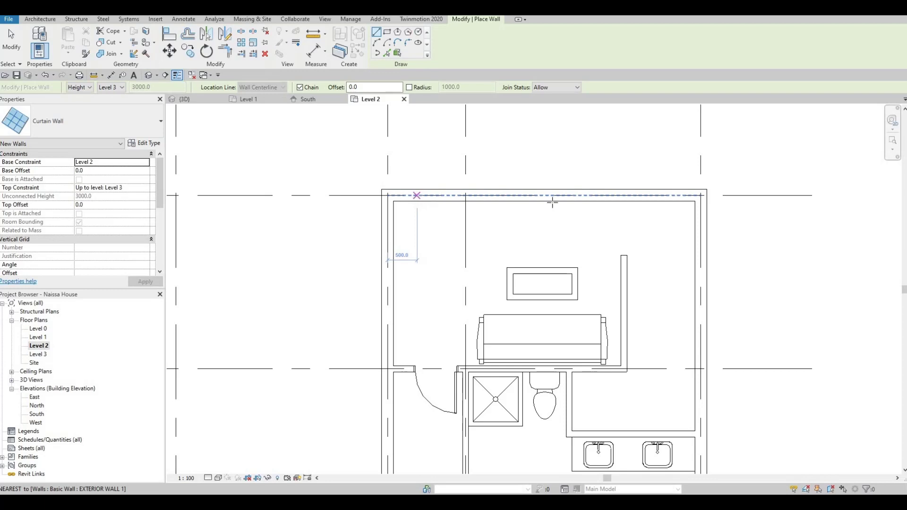
pyautogui.click(417, 195)
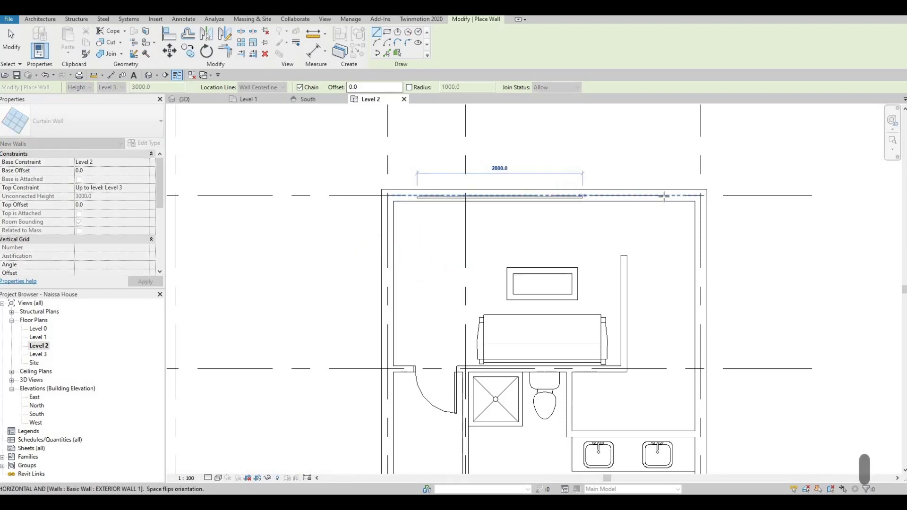
pyautogui.scroll(2, 600, 199)
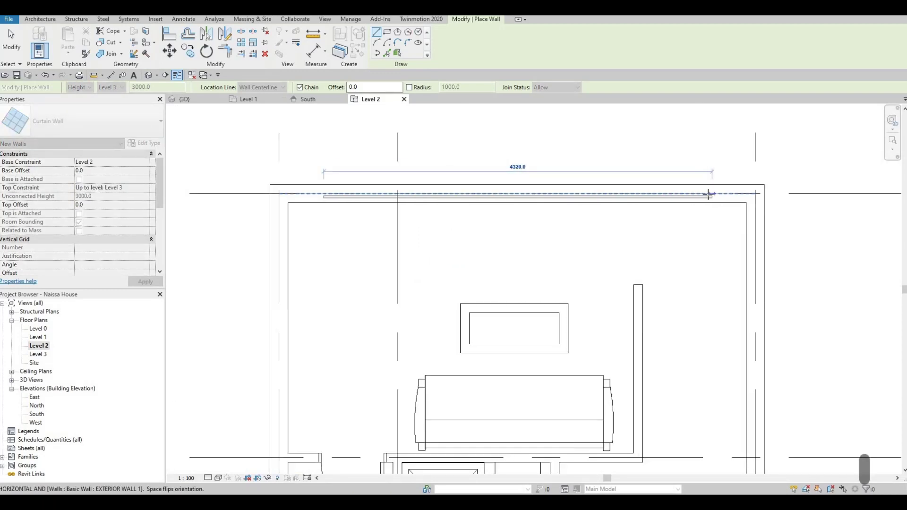
pyautogui.press('Escape')
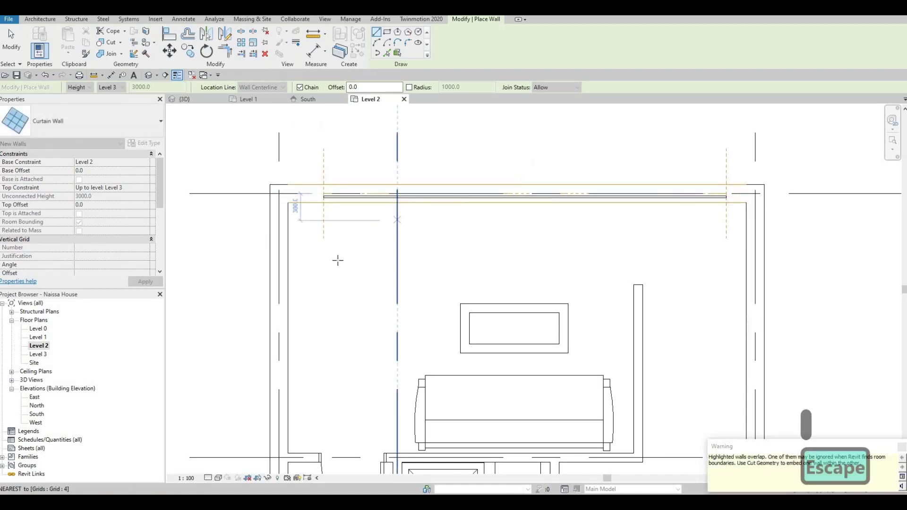
# Draw a curtain wall along the sofa room's left exterior wall, from about 160 mm above grid B to just below the upper corner.
pyautogui.moveTo(336, 257); pyautogui.dragTo(403, 200, button='middle')
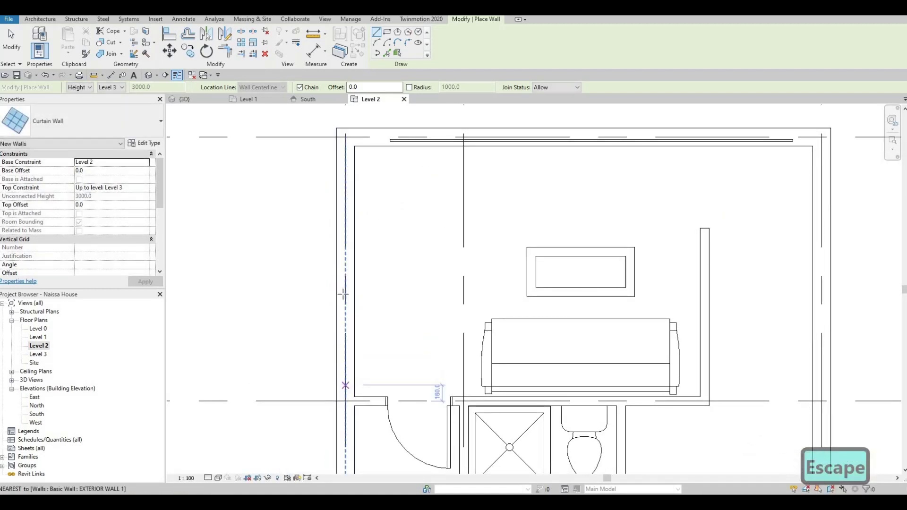
pyautogui.click(348, 383)
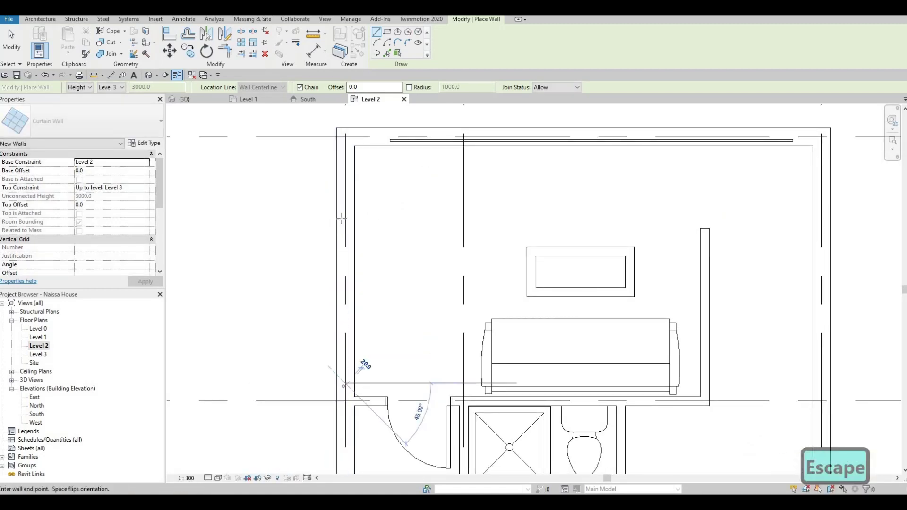
pyautogui.click(348, 160)
pyautogui.press('Escape')
pyautogui.moveTo(375, 239); pyautogui.dragTo(365, 196, button='middle')
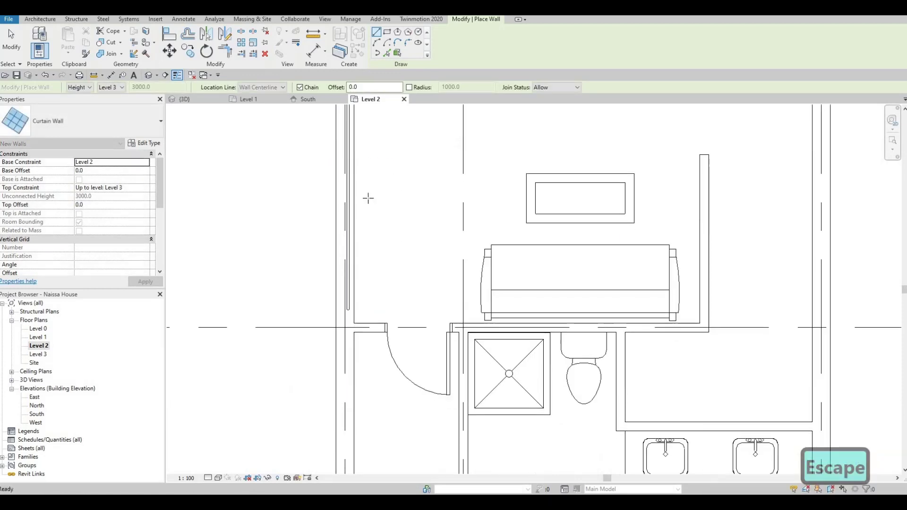
# Draw a curtain wall down the left exterior wall from about 100 mm below grid B to the lower-left inside corner of the house.
pyautogui.scroll(-2, 355, 186)
pyautogui.scroll(-1, 355, 186)
pyautogui.moveTo(366, 244); pyautogui.dragTo(359, 180, button='middle')
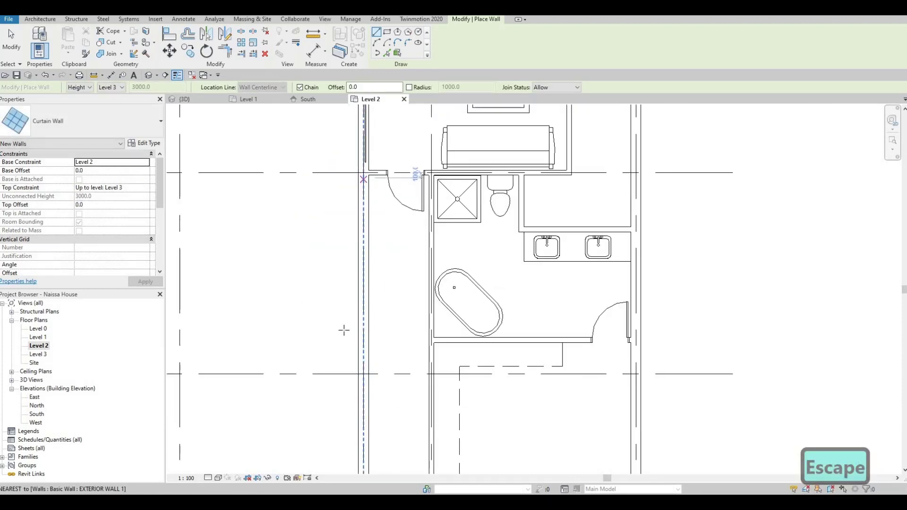
pyautogui.click(363, 175)
pyautogui.scroll(1, 348, 331)
pyautogui.moveTo(347, 330); pyautogui.dragTo(322, 108, button='middle')
pyautogui.scroll(-1, 334, 116)
pyautogui.scroll(1, 322, 108)
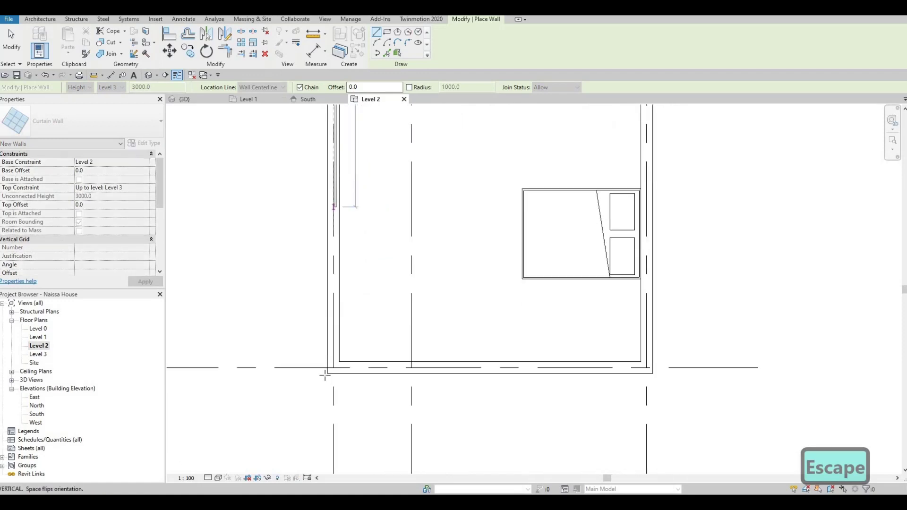
pyautogui.scroll(1, 325, 376)
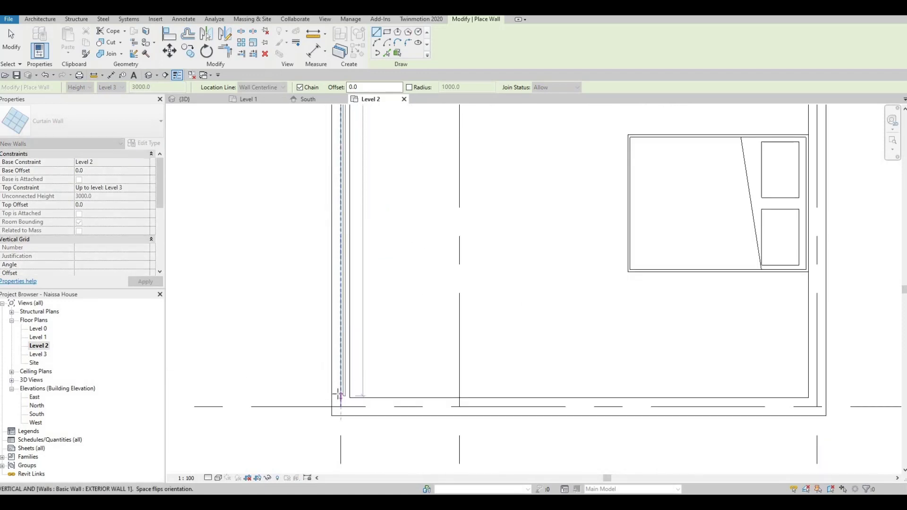
pyautogui.click(340, 398)
pyautogui.press('Escape')
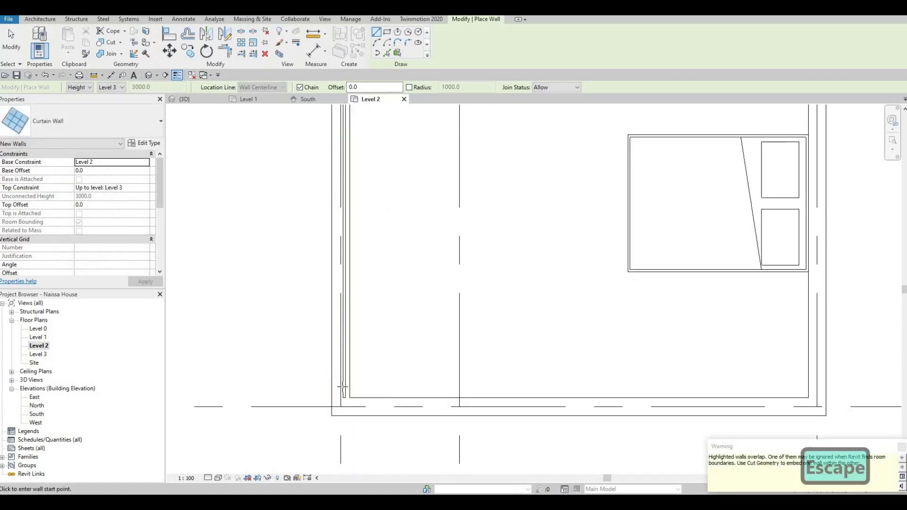
# Draw a curtain wall along the lower exterior wall at grid E, from near the left corner to just short of the right corner.
pyautogui.press('F1')
pyautogui.scroll(-1, 359, 406)
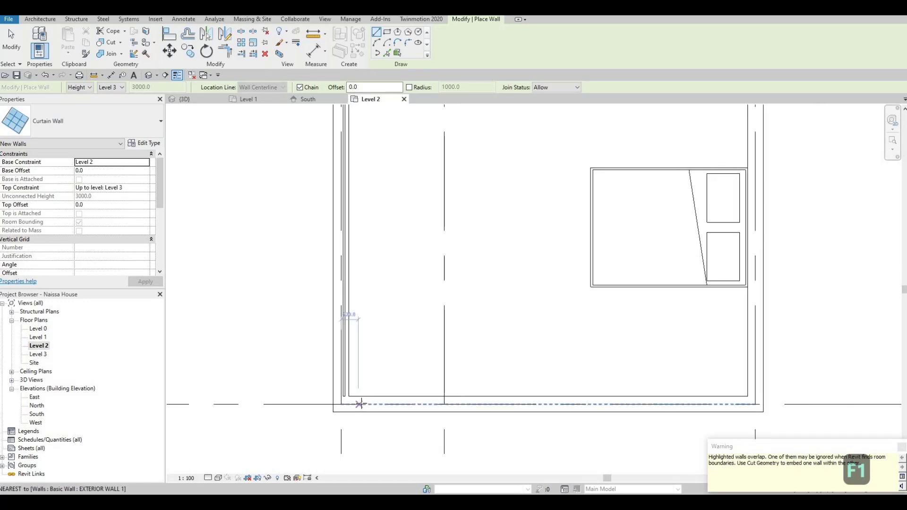
pyautogui.click(359, 403)
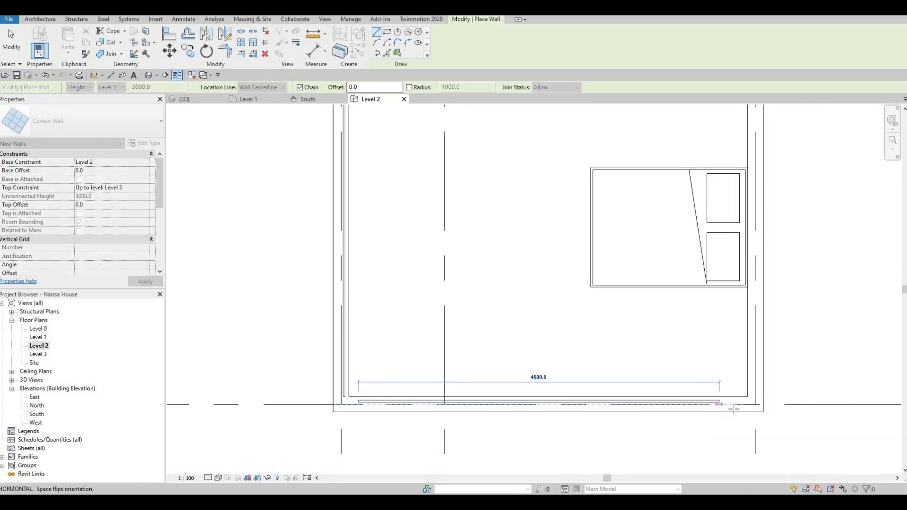
pyautogui.click(693, 382)
pyautogui.press('Escape')
pyautogui.press('Escape')
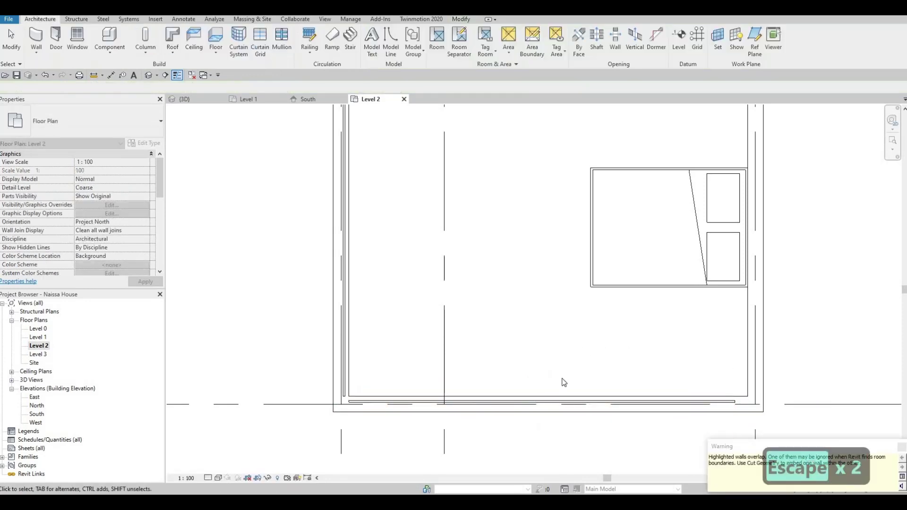
# Cut the upper exterior wall and the sofa room's left exterior wall with their overlapping curtain walls.
pyautogui.scroll(-2, 548, 395)
pyautogui.scroll(-1, 490, 357)
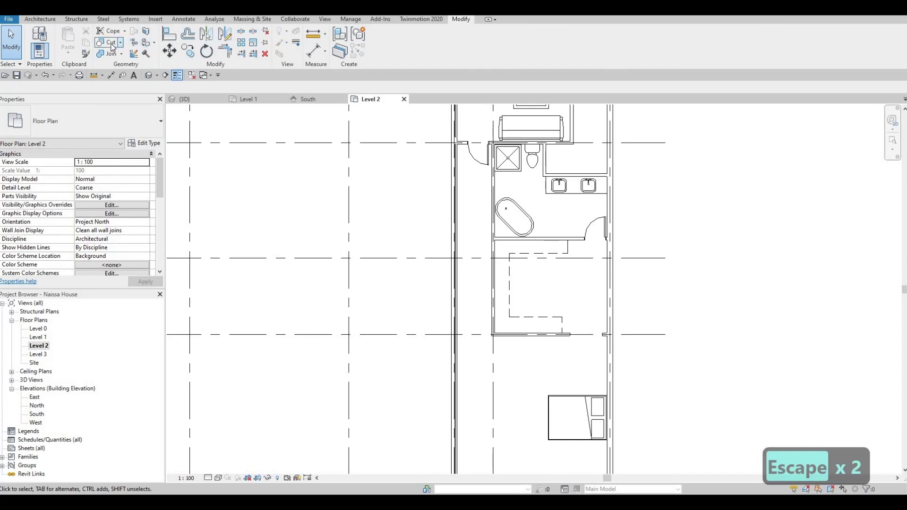
pyautogui.moveTo(576, 219); pyautogui.dragTo(567, 378, button='middle')
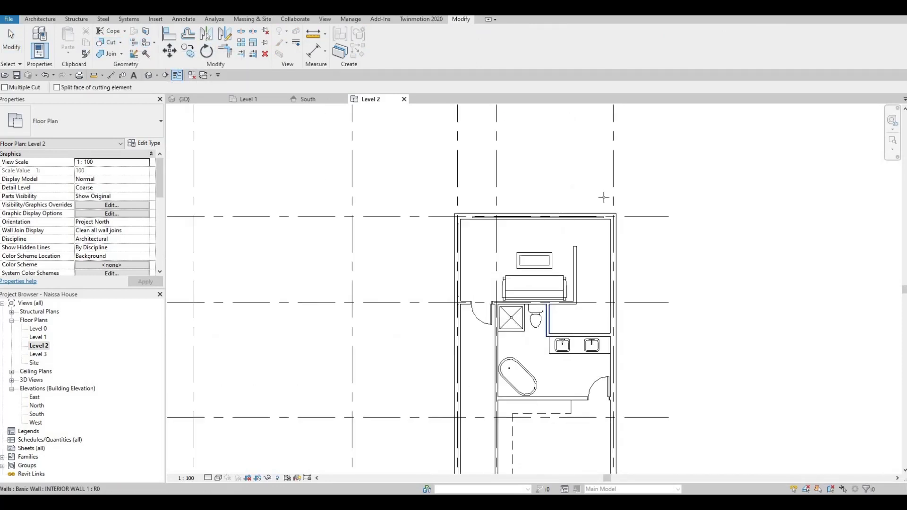
pyautogui.scroll(2, 567, 378)
pyautogui.click(591, 211)
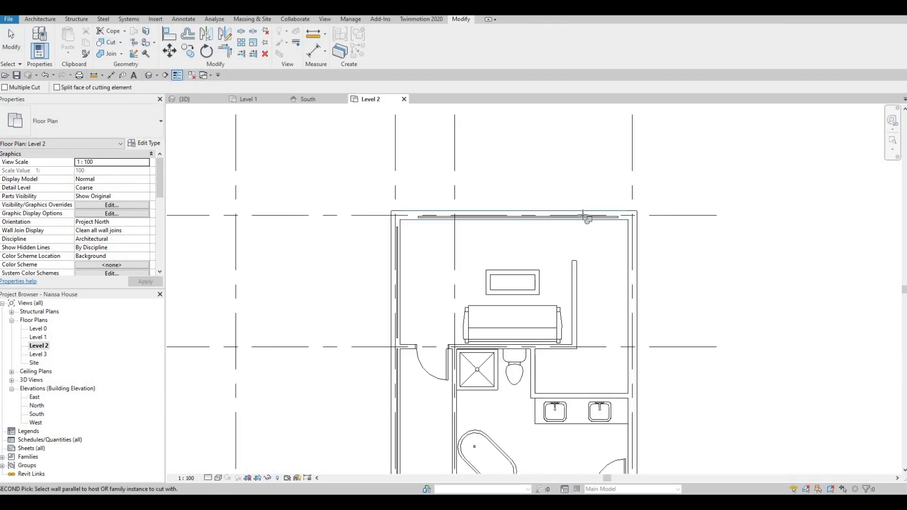
pyautogui.click(387, 228)
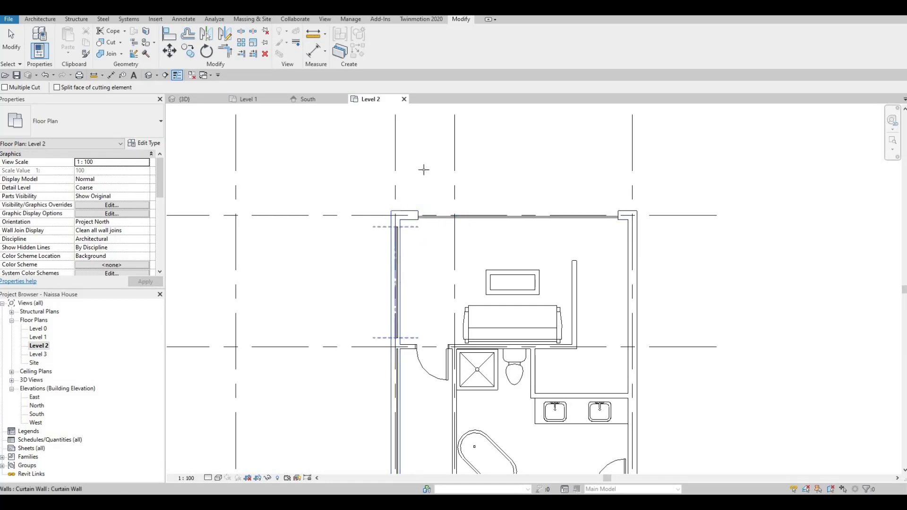
# Cut the remaining left exterior wall and the lower exterior wall with their overlapping curtain walls.
pyautogui.moveTo(398, 390); pyautogui.dragTo(422, 282, button='middle')
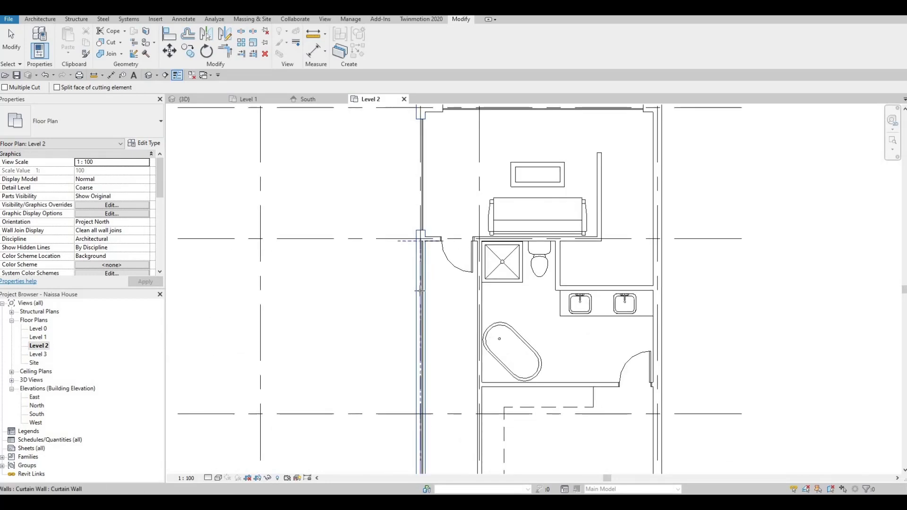
pyautogui.scroll(-2, 453, 401)
pyautogui.moveTo(452, 401); pyautogui.dragTo(451, 206, button='middle')
pyautogui.scroll(1, 456, 403)
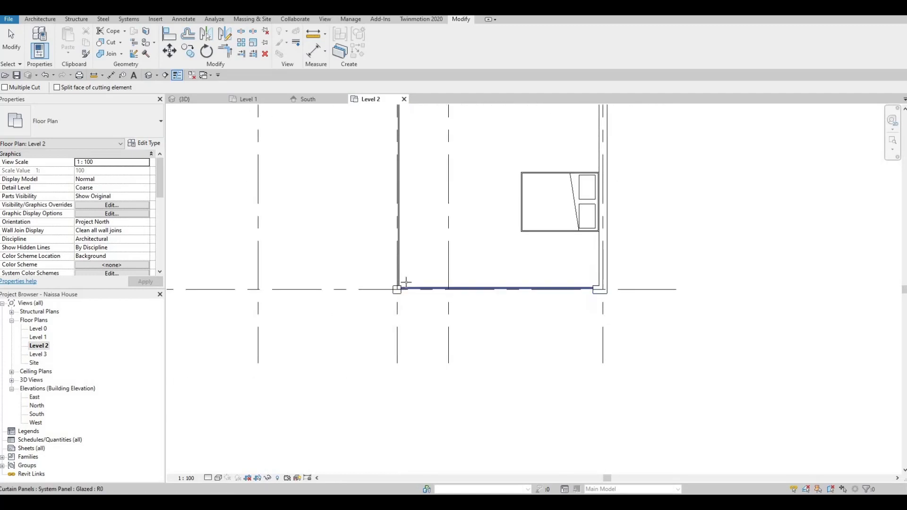
pyautogui.scroll(2, 404, 283)
pyautogui.press('Escape')
# Extend the left curtain wall down to grid E and the lower curtain wall's left end to meet it at the corner.
pyautogui.scroll(2, 407, 269)
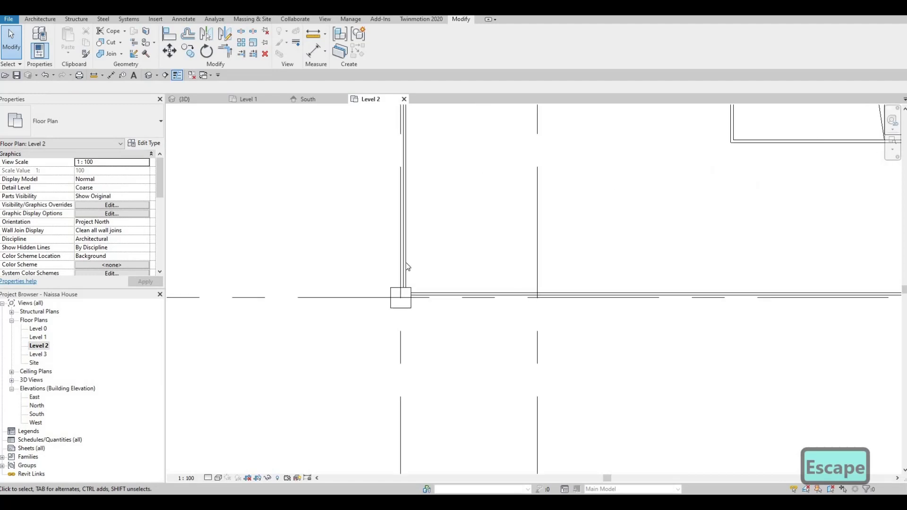
pyautogui.click(401, 289)
pyautogui.scroll(2, 402, 293)
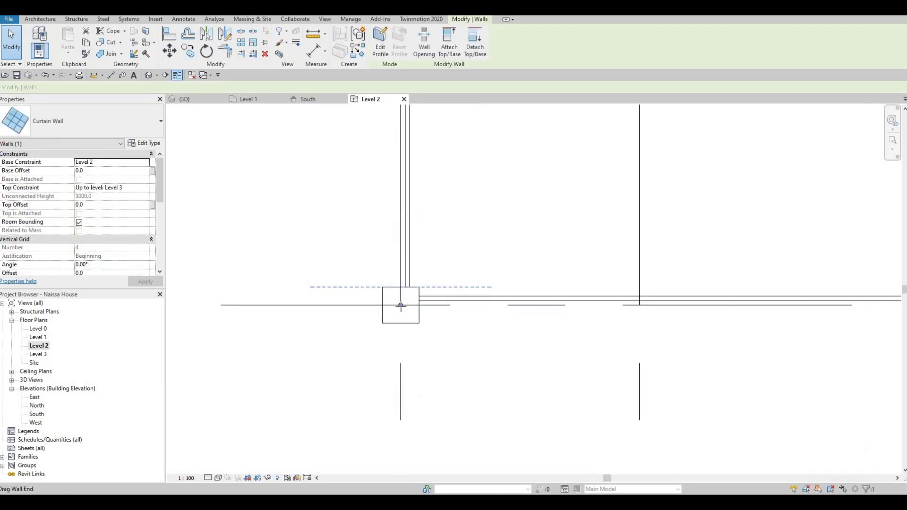
pyautogui.moveTo(401, 313); pyautogui.dragTo(401, 310)
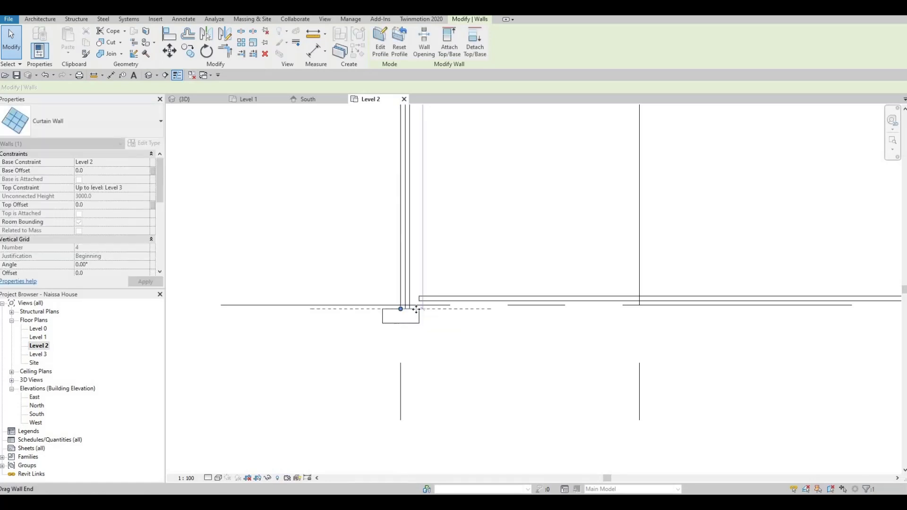
pyautogui.click(415, 302)
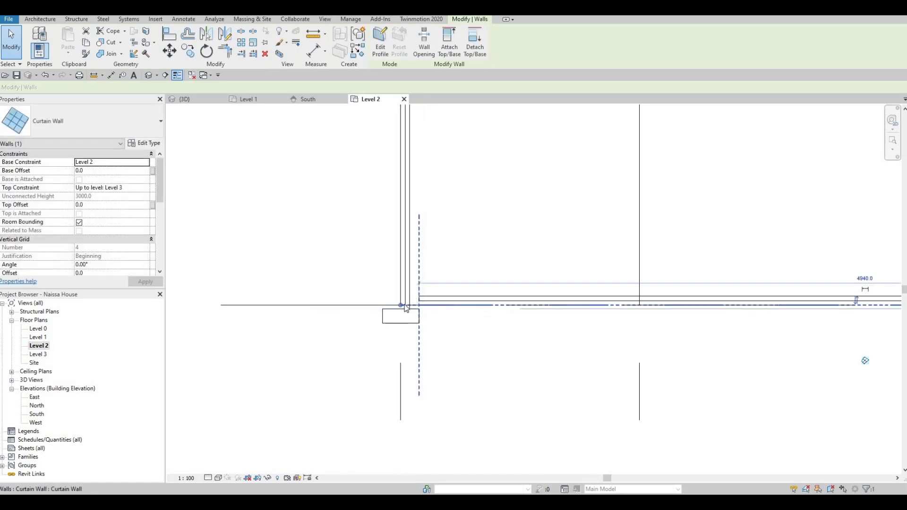
pyautogui.moveTo(396, 303)
pyautogui.mouseDown()
pyautogui.moveTo(406, 308)
pyautogui.moveTo(399, 310)
pyautogui.mouseUp()
pyautogui.scroll(2, 395, 311)
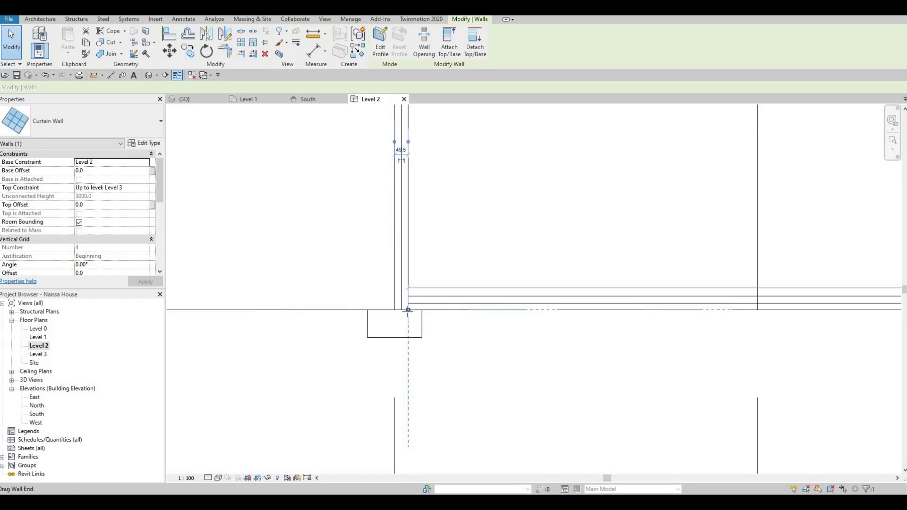
# Try to move the lower curtain wall's left end down into the leftover corner wall piece.
pyautogui.press('r')
pyautogui.press('s')
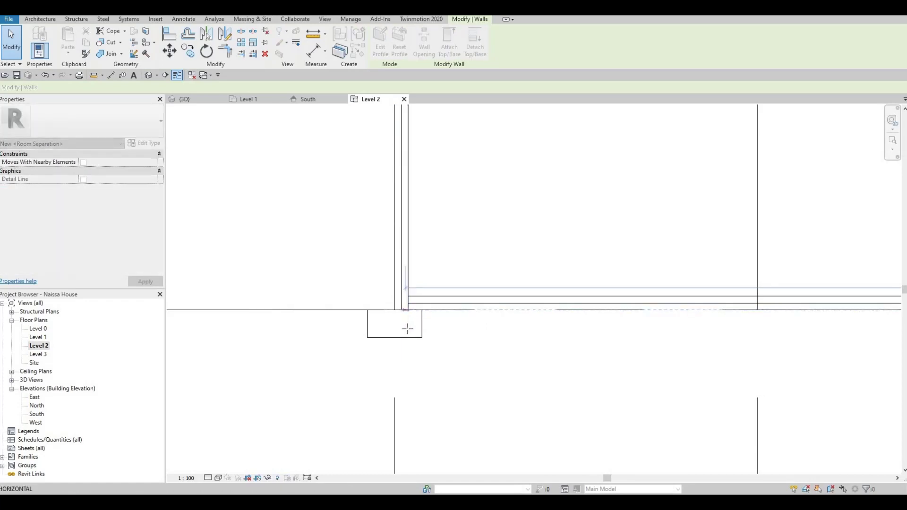
pyautogui.click(408, 329)
pyautogui.click(408, 325)
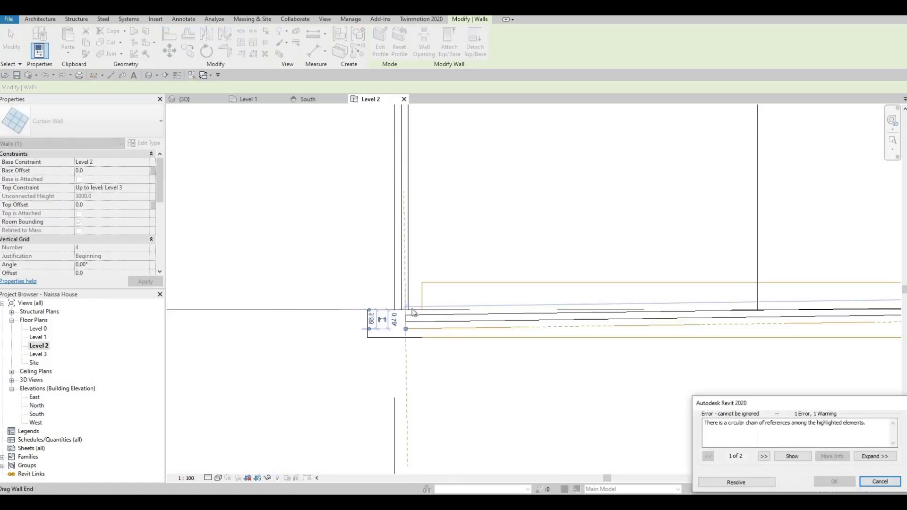
pyautogui.press('Escape')
pyautogui.press('Escape')
# Try extending the left curtain wall's lower end past grid E into the corner wall piece, and undo it.
pyautogui.click(397, 315)
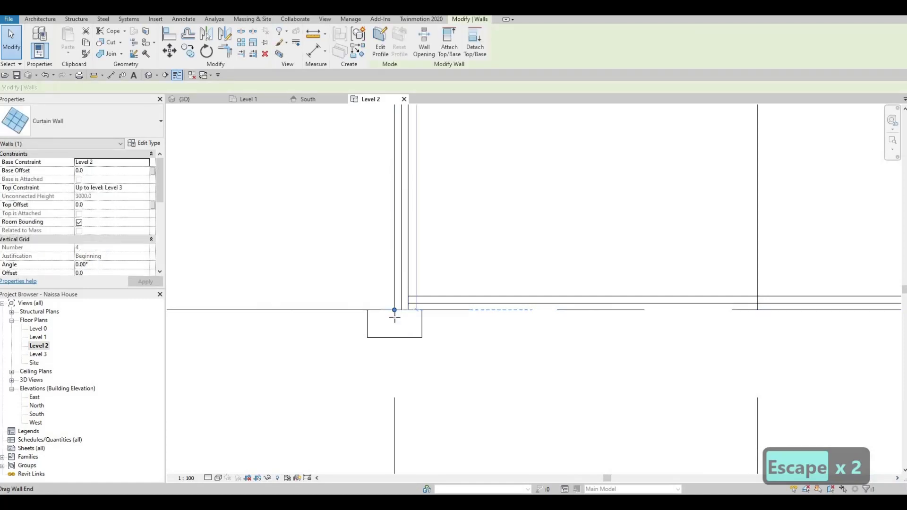
pyautogui.click(395, 324)
pyautogui.click(408, 331)
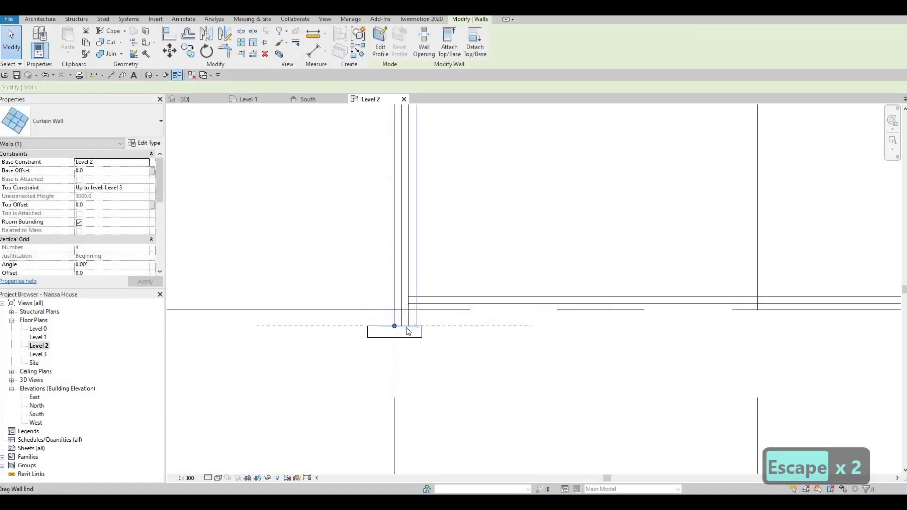
pyautogui.press('Escape')
pyautogui.click(410, 329)
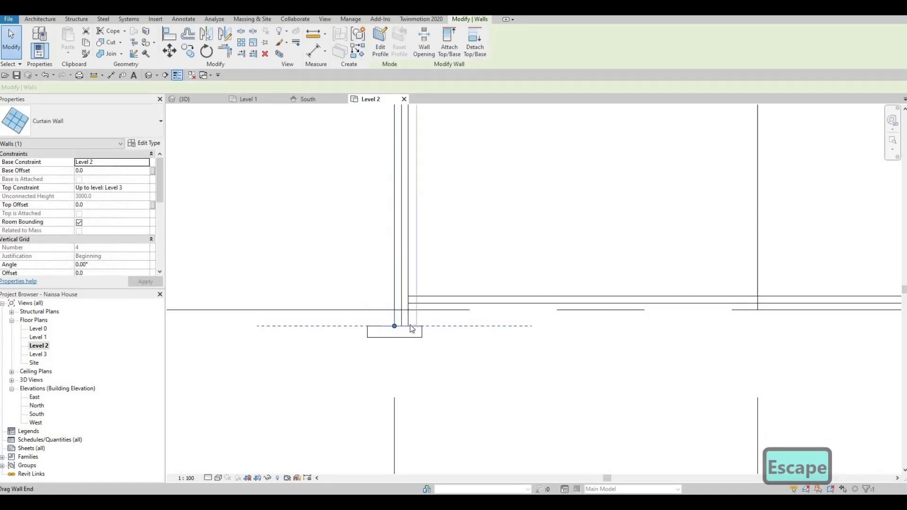
pyautogui.hotkey('ctrl', 'z')
pyautogui.press('Escape')
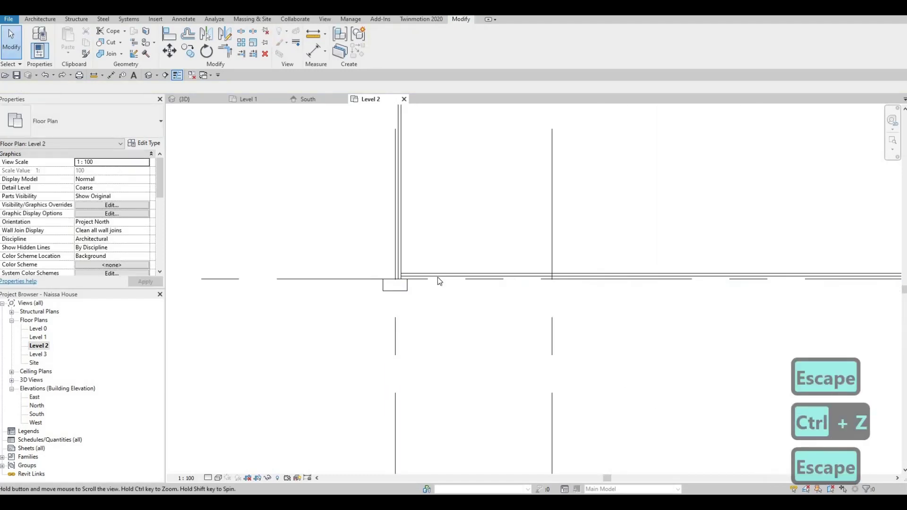
# Examine the bedroom corner in the 3D view, where the left and front curtain walls meet the leftover wall piece.
pyautogui.scroll(-2, 411, 270)
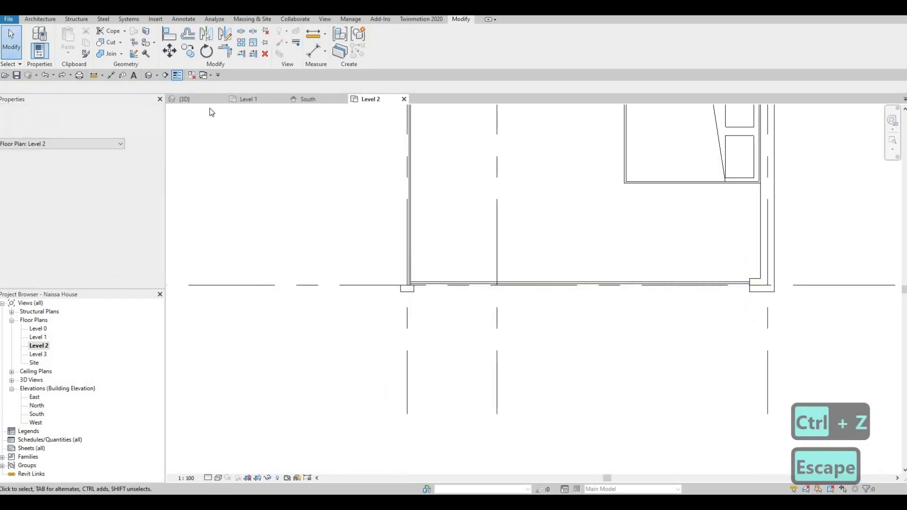
pyautogui.click(185, 99)
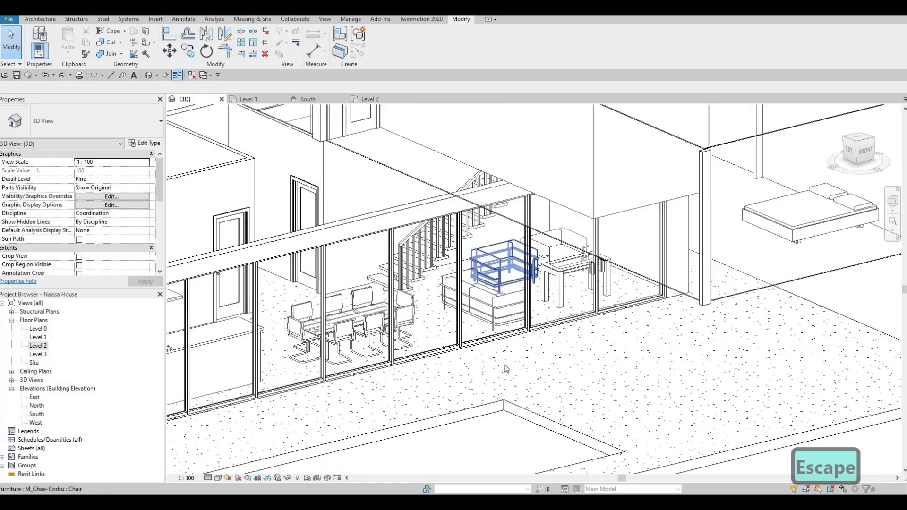
pyautogui.moveTo(616, 203); pyautogui.dragTo(691, 189, button='middle')
pyautogui.scroll(2, 691, 189)
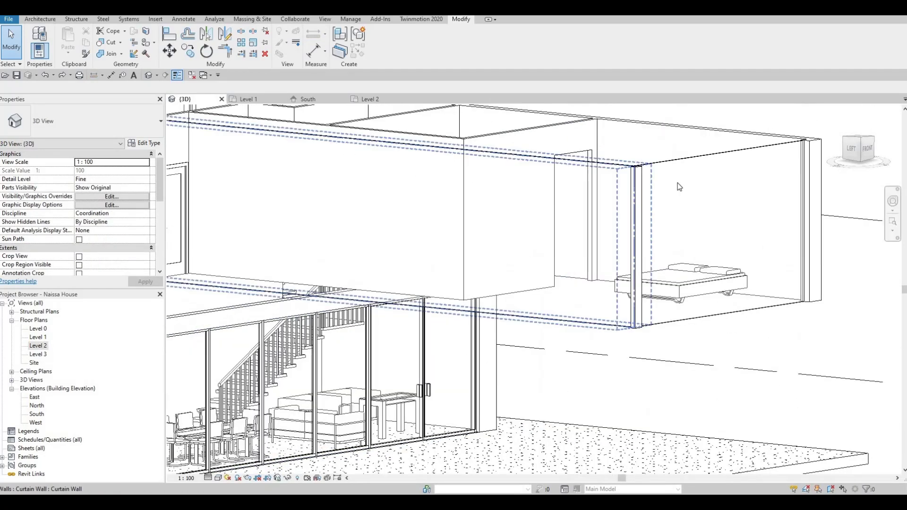
pyautogui.moveTo(586, 255); pyautogui.dragTo(568, 149, button='middle')
pyautogui.scroll(5, 568, 149)
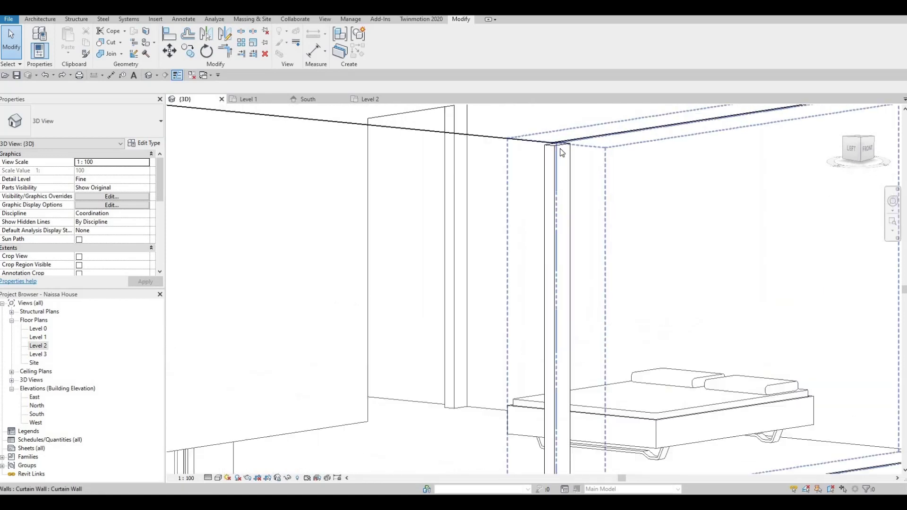
pyautogui.scroll(-4, 539, 180)
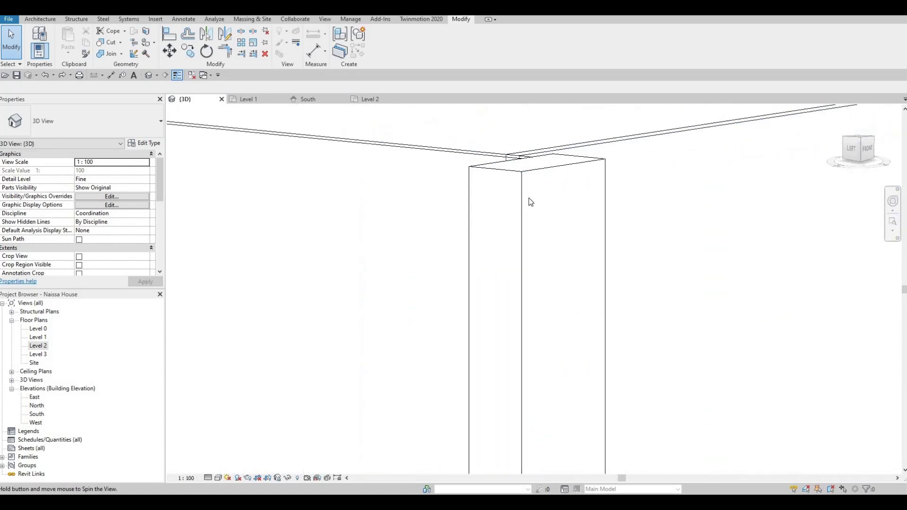
pyautogui.scroll(-5, 523, 259)
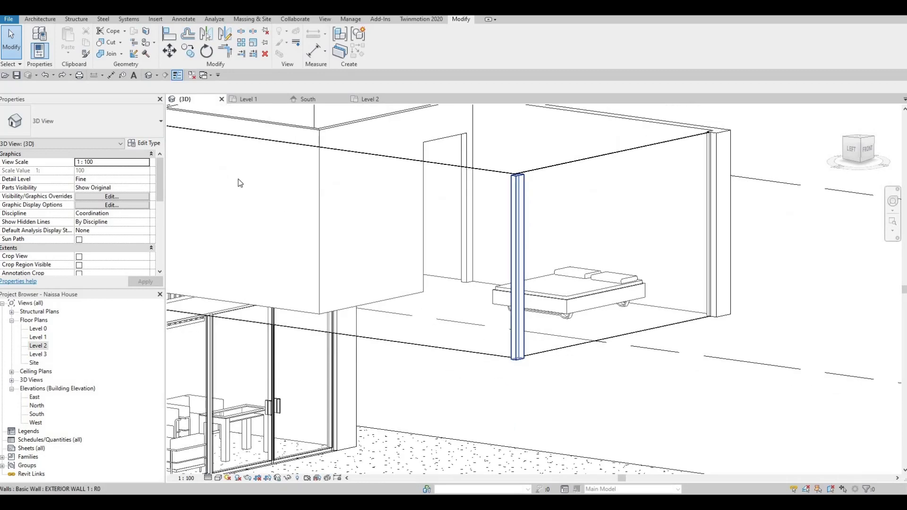
pyautogui.moveTo(410, 263); pyautogui.dragTo(372, 274, button='middle')
# Lower the top of the bedroom's front curtain wall to about 361 mm below Level 3.
pyautogui.click(572, 165)
pyautogui.click(572, 165)
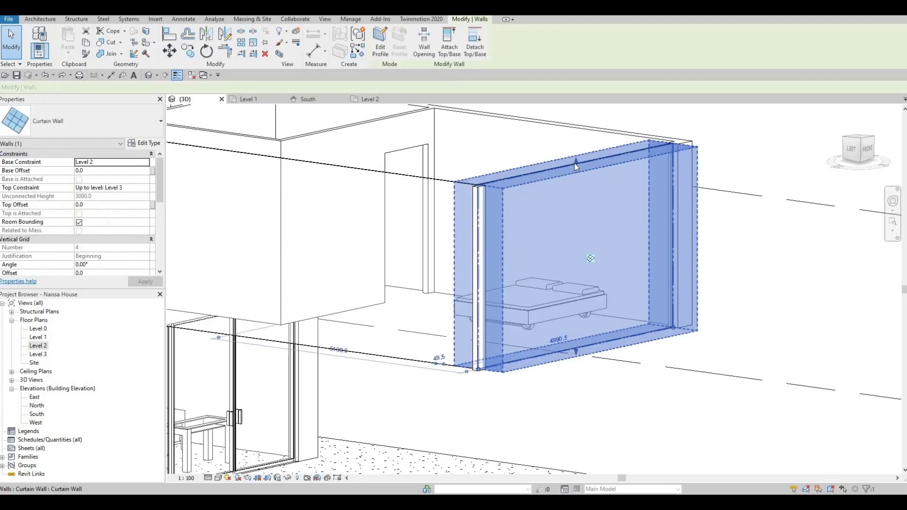
pyautogui.moveTo(575, 184); pyautogui.dragTo(559, 225)
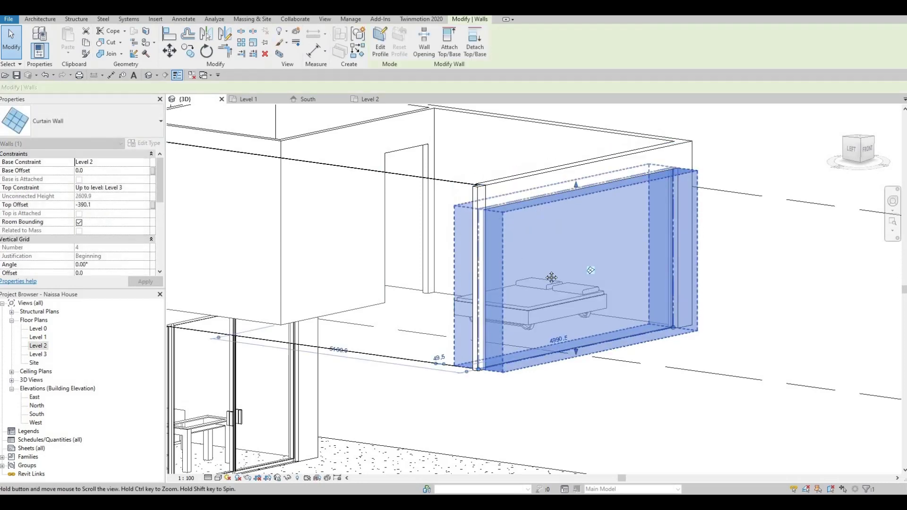
pyautogui.scroll(-3, 563, 222)
pyautogui.press('Escape')
pyautogui.scroll(2, 581, 208)
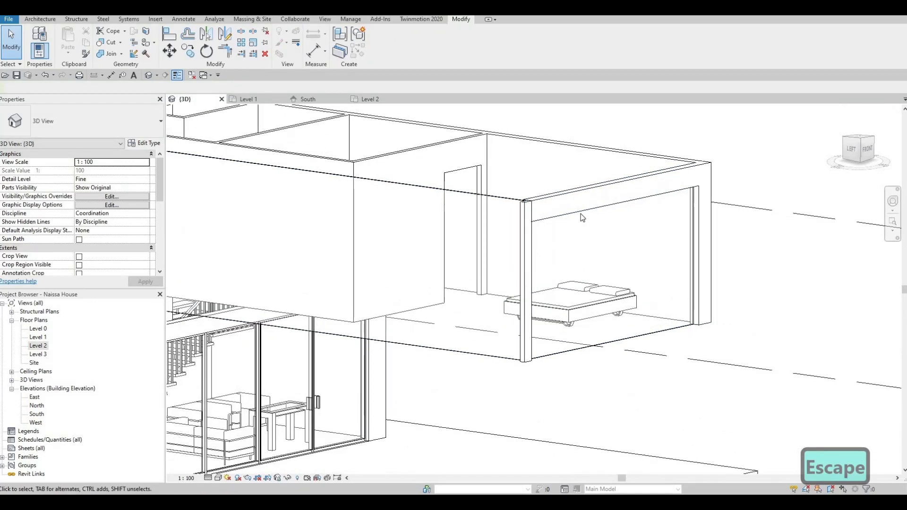
pyautogui.scroll(2, 583, 215)
pyautogui.click(614, 188)
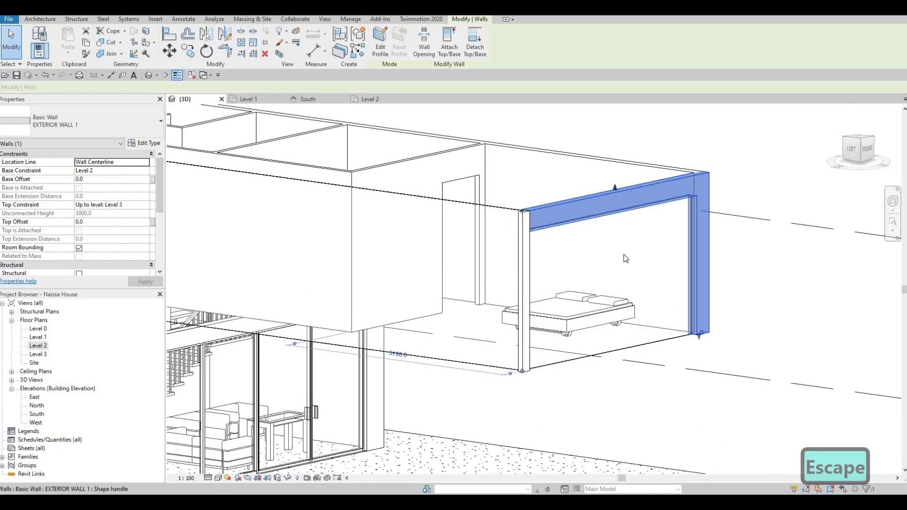
pyautogui.press('Escape')
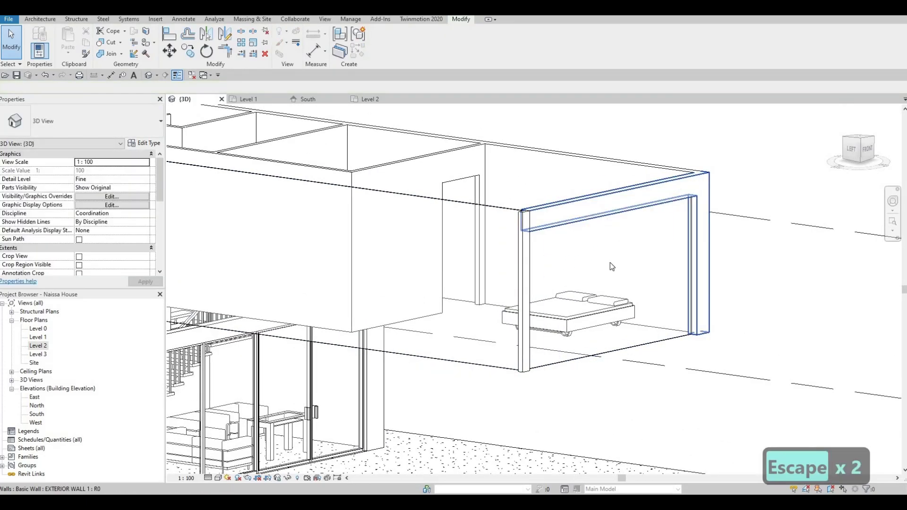
pyautogui.click(604, 223)
pyautogui.scroll(1, 605, 223)
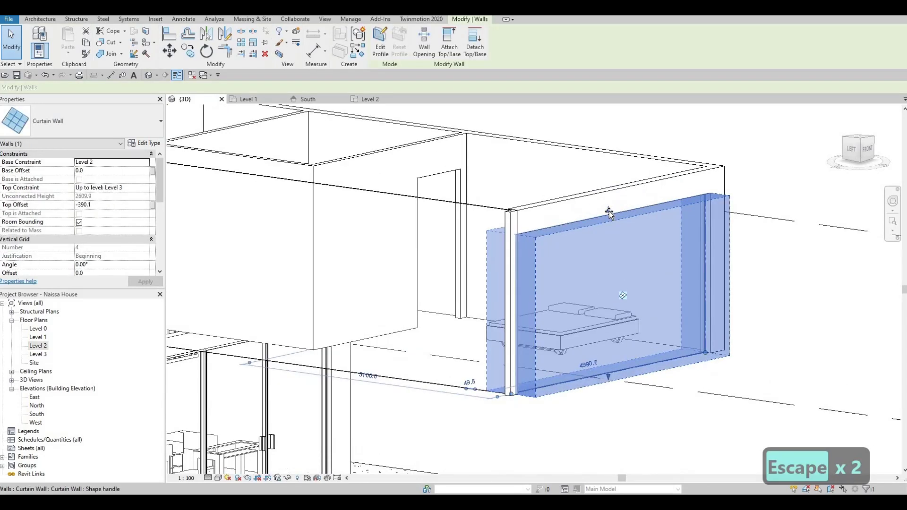
pyautogui.press('Escape')
pyautogui.scroll(-4, 520, 234)
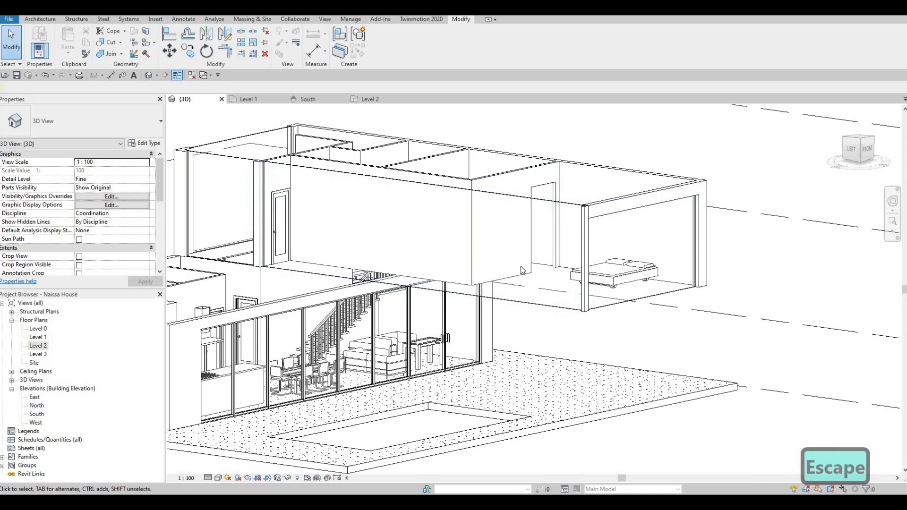
# Align the tops of both left-side curtain walls and the rear curtain wall with the top of the bedroom's front curtain wall.
pyautogui.press('a')
pyautogui.press('l')
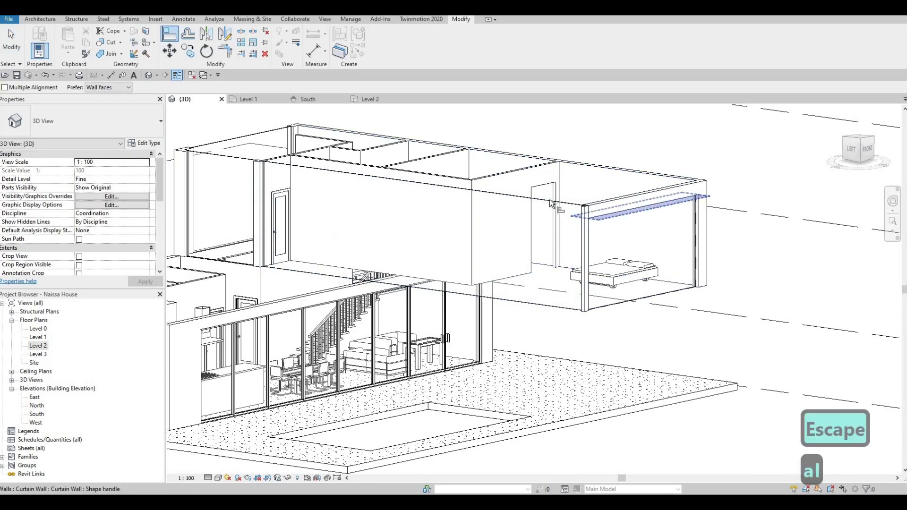
pyautogui.click(573, 214)
pyautogui.moveTo(597, 289); pyautogui.dragTo(798, 353, button='middle')
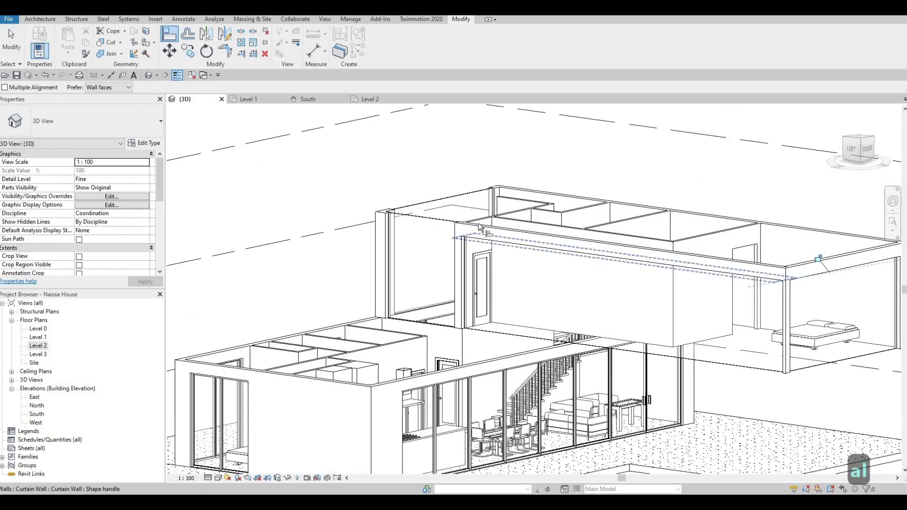
pyautogui.click(435, 233)
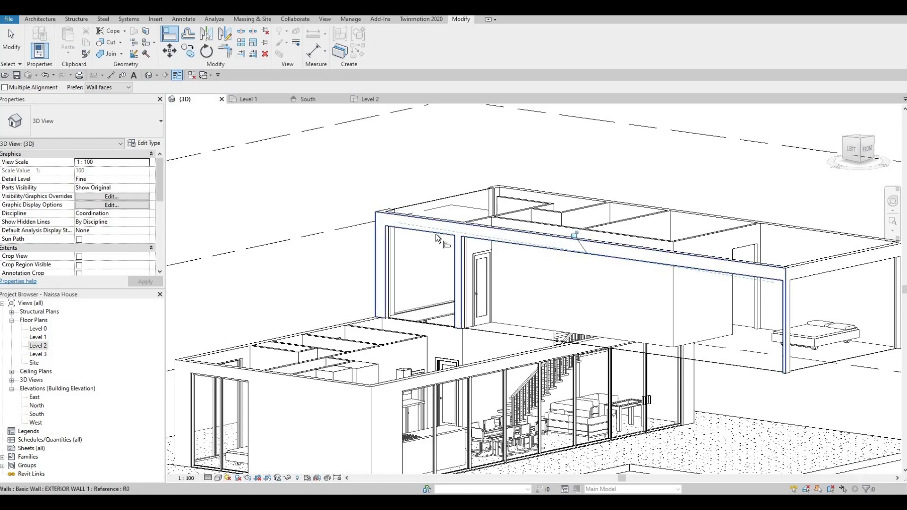
pyautogui.click(437, 233)
pyautogui.click(441, 200)
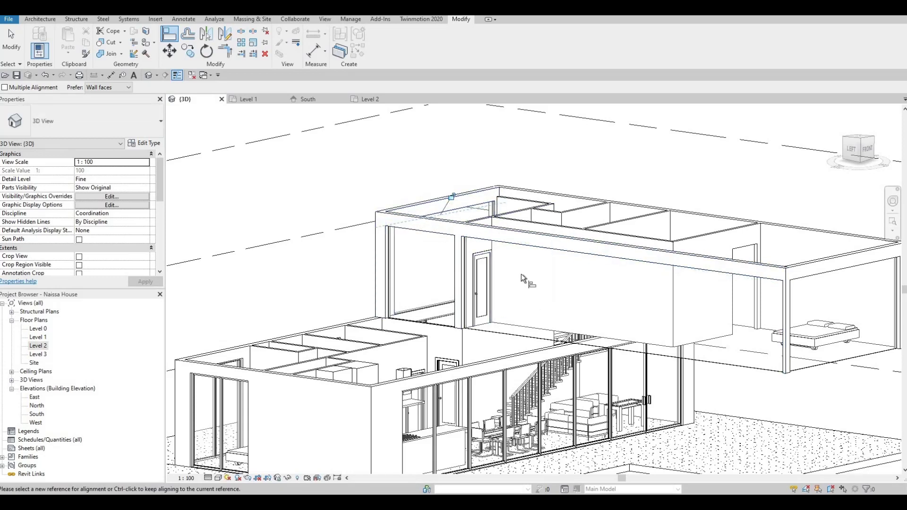
pyautogui.scroll(-2, 506, 299)
pyautogui.moveTo(603, 369); pyautogui.dragTo(462, 300, button='middle')
pyautogui.press('Escape')
pyautogui.scroll(3, 538, 293)
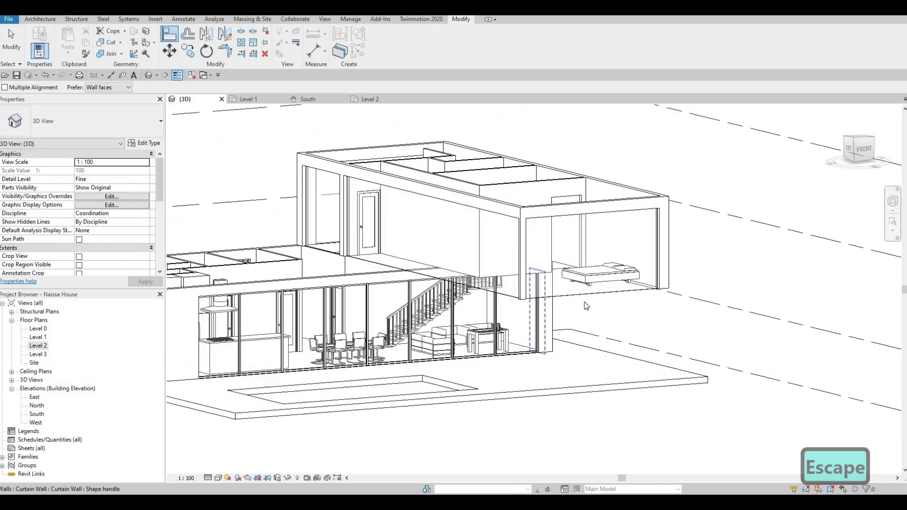
pyautogui.press('Escape')
# Check the front curtain wall's properties in 3D and return to the lower-left corner in the Level 2 floor plan.
pyautogui.click(621, 271)
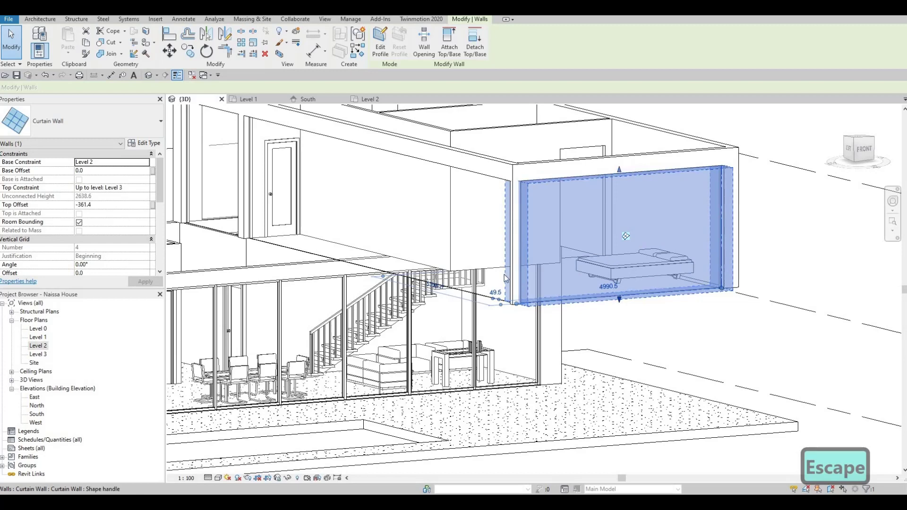
pyautogui.press('Escape')
pyautogui.press('Escape')
pyautogui.scroll(-1, 514, 280)
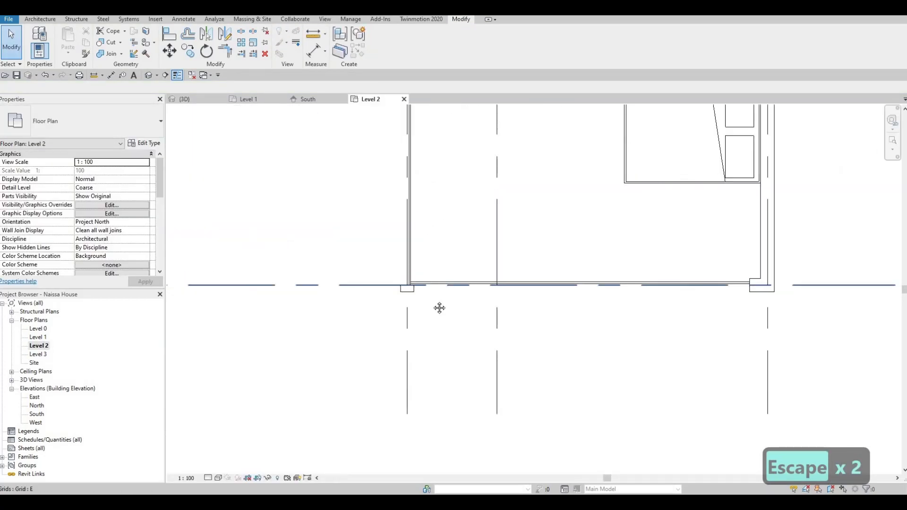
# Start an architectural floor on Level 2 and duplicate the FLOOR 3 type as FLOOR 4.
pyautogui.scroll(-2, 434, 324)
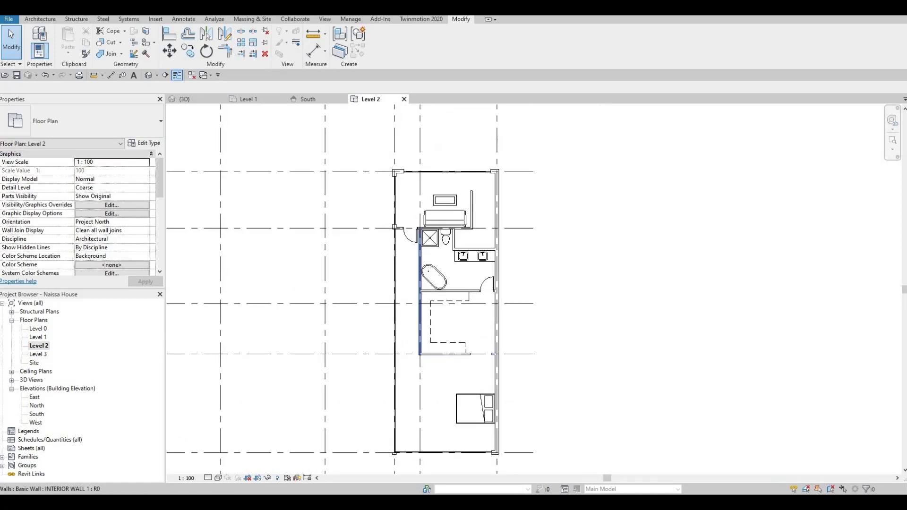
pyautogui.click(38, 20)
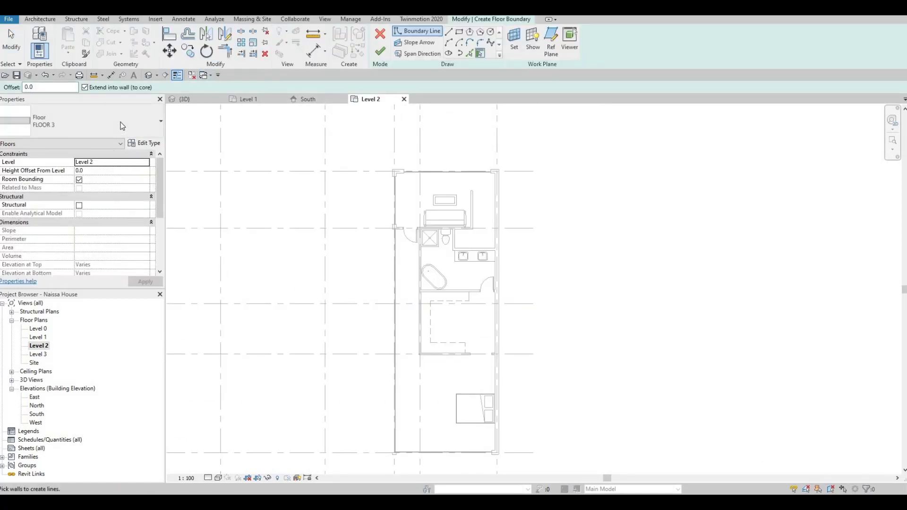
pyautogui.click(120, 124)
pyautogui.press('Escape')
pyautogui.click(144, 143)
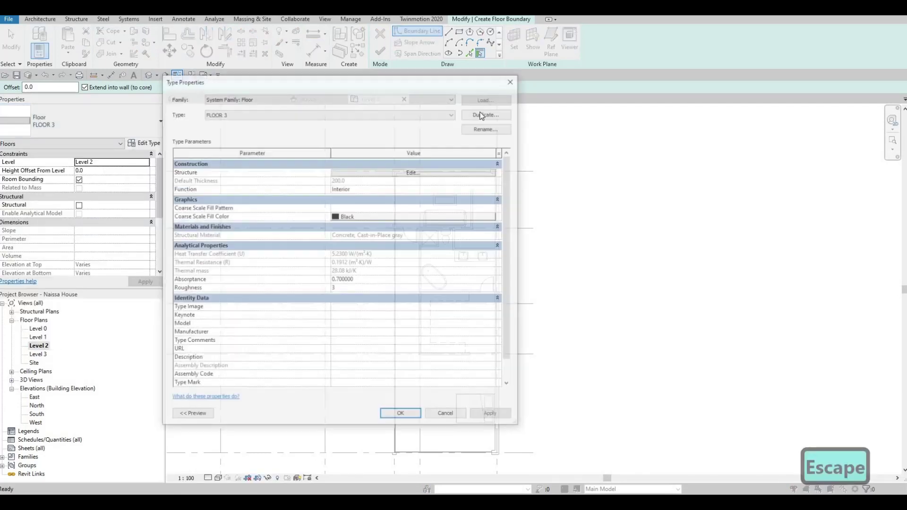
pyautogui.click(488, 113)
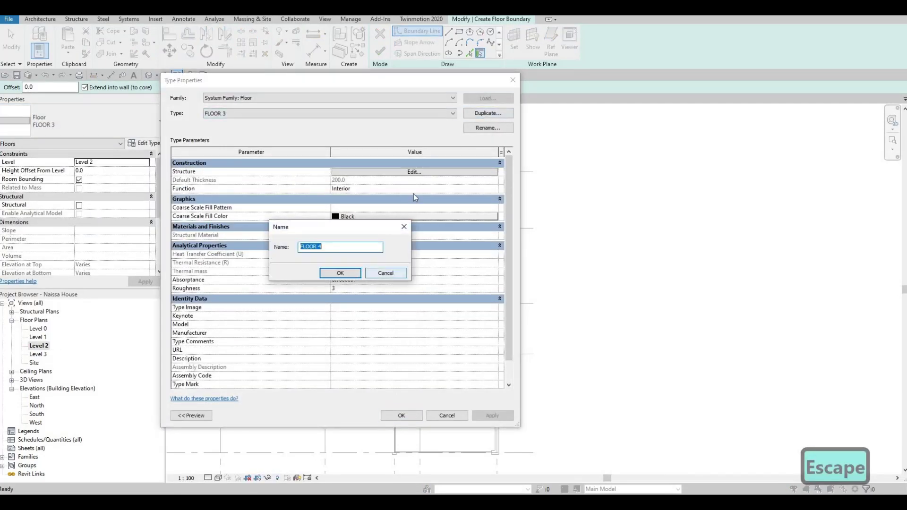
pyautogui.press('Return')
# Set the structure layer material of FLOOR 4 to Concrete Masonry Units and apply the type.
pyautogui.click(391, 172)
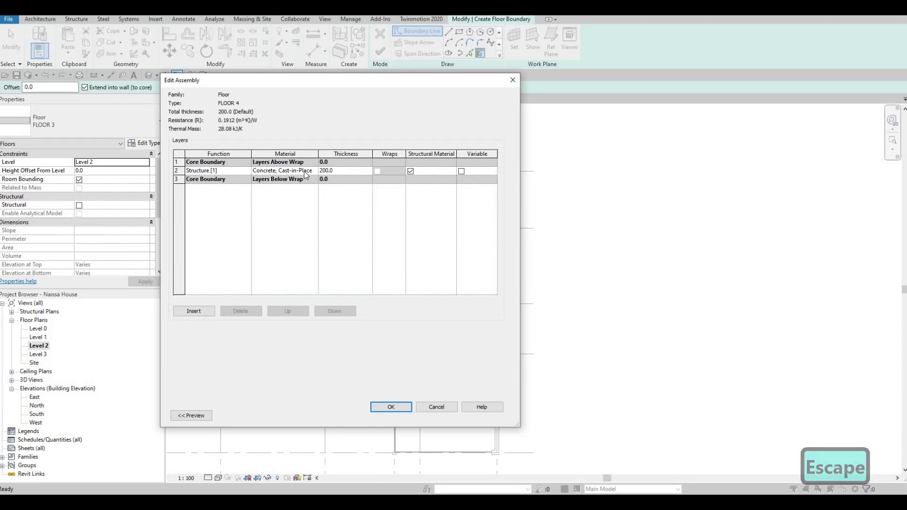
pyautogui.click(314, 170)
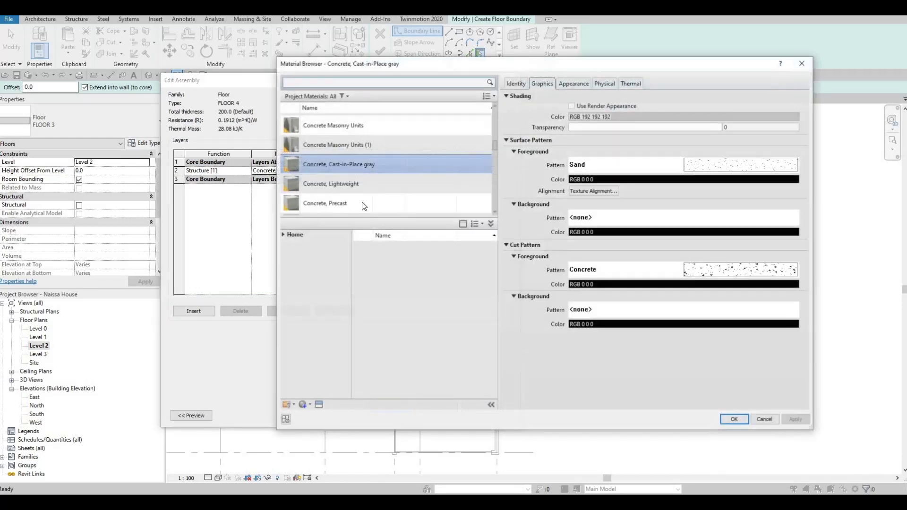
pyautogui.scroll(1, 330, 178)
pyautogui.click(330, 178)
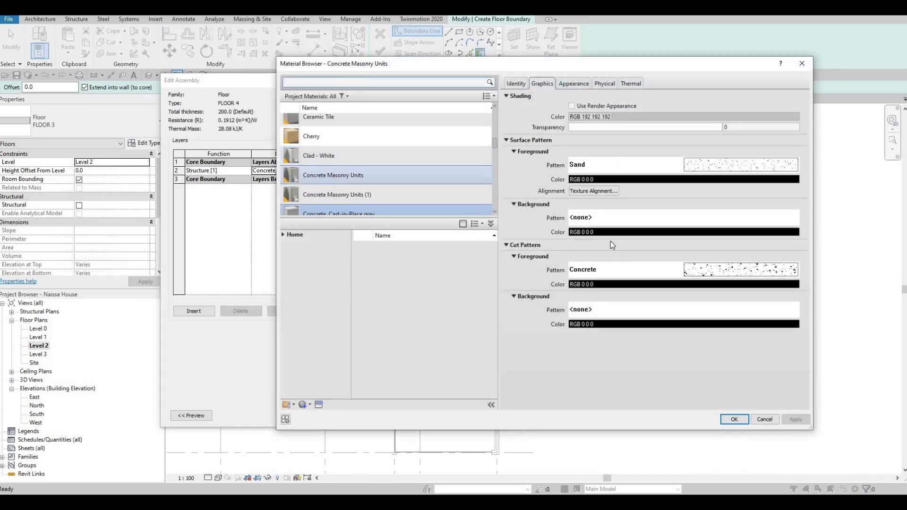
pyautogui.click(733, 420)
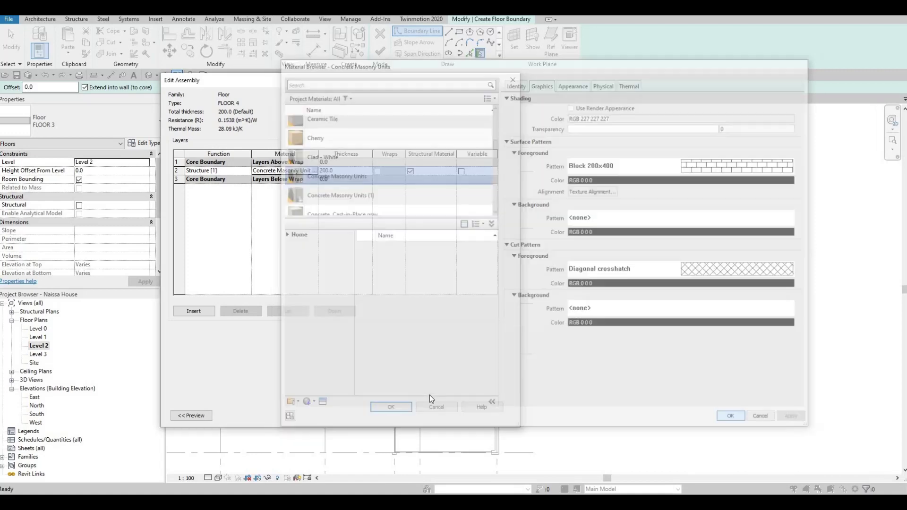
pyautogui.click(404, 407)
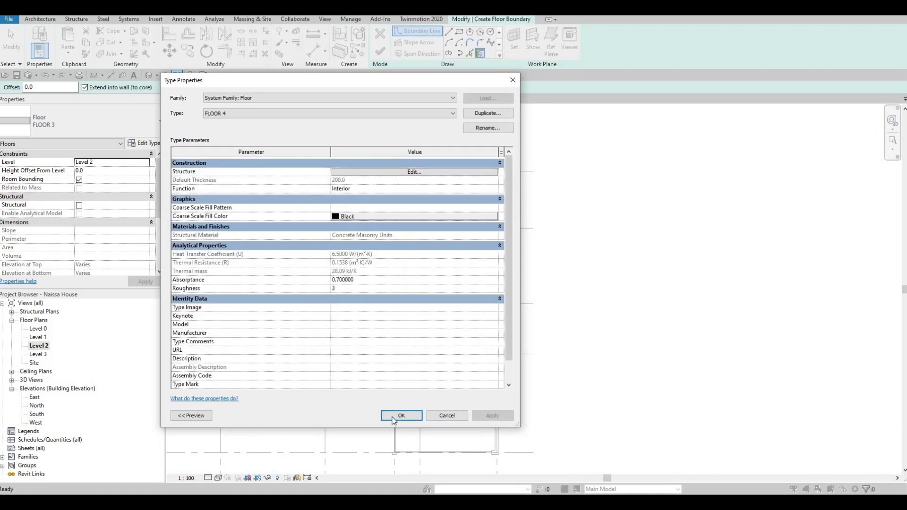
pyautogui.click(401, 415)
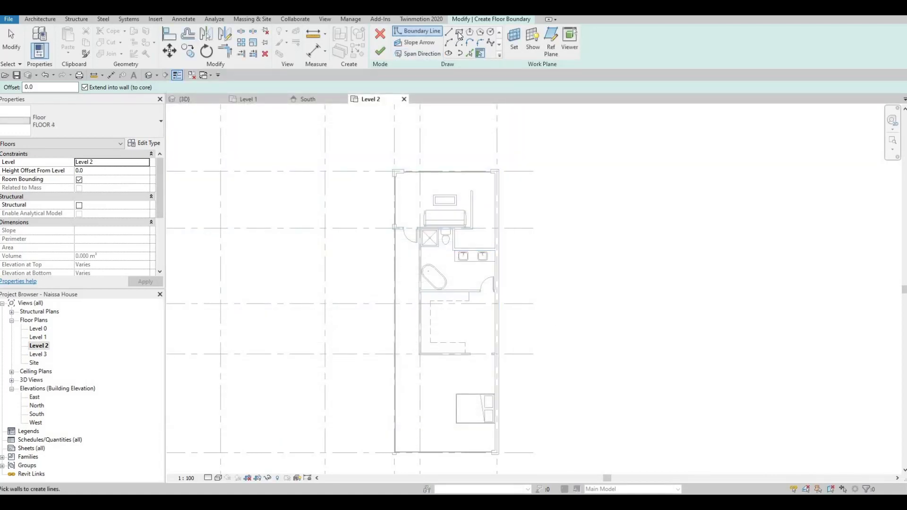
# Sketch a rectangular floor boundary around the outer corners of the Level 2 exterior walls and finish the floor without attaching walls.
pyautogui.press('l')
pyautogui.press('i')
pyautogui.scroll(5, 396, 192)
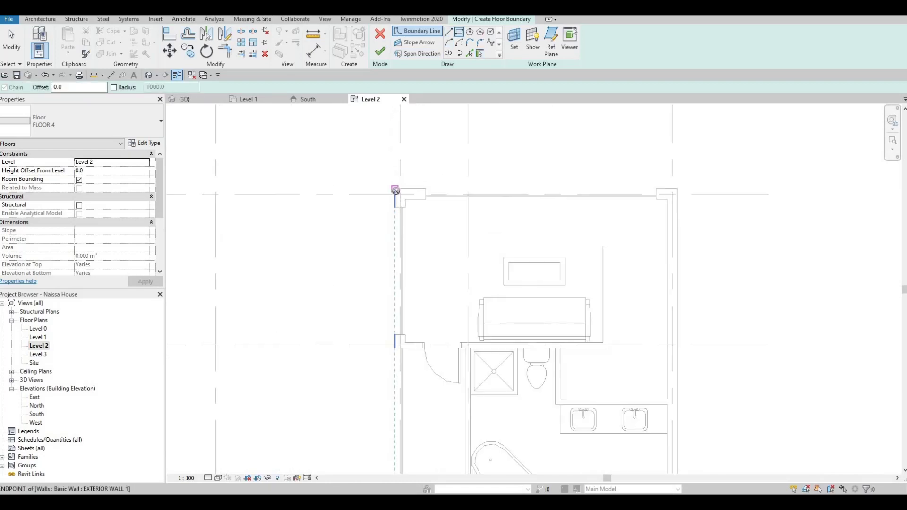
pyautogui.moveTo(622, 406); pyautogui.dragTo(585, 301, button='middle')
pyautogui.scroll(-1, 569, 354)
pyautogui.moveTo(569, 355); pyautogui.dragTo(546, 206, button='middle')
pyautogui.scroll(-1, 546, 206)
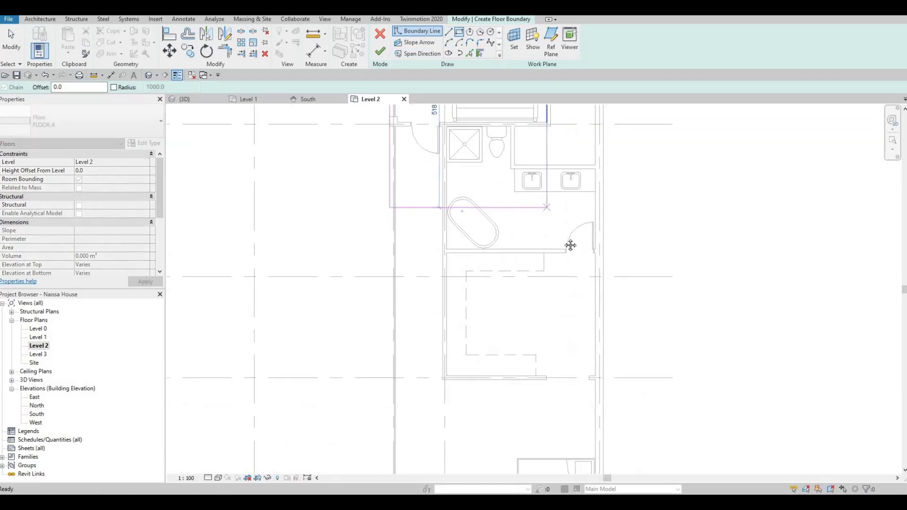
pyautogui.moveTo(590, 320); pyautogui.dragTo(572, 220, button='middle')
pyautogui.moveTo(567, 344); pyautogui.dragTo(585, 361, button='middle')
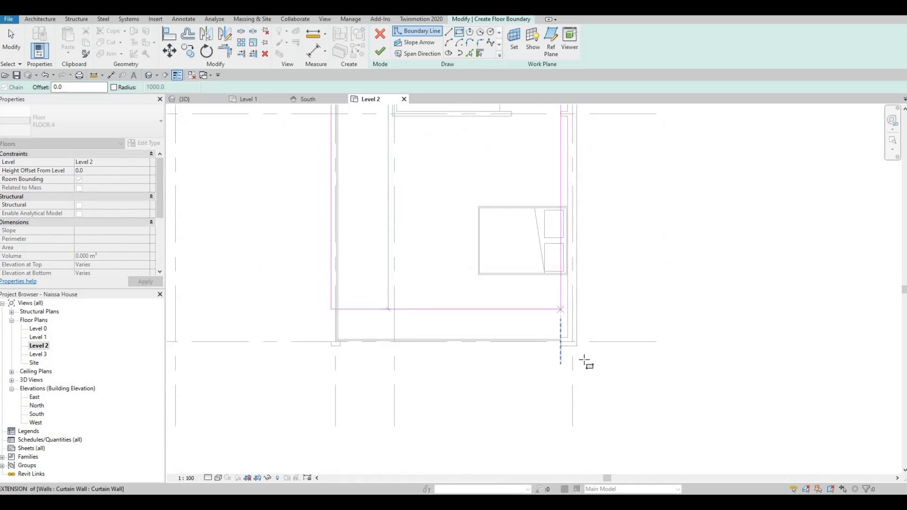
pyautogui.scroll(2, 585, 361)
pyautogui.click(570, 315)
pyautogui.scroll(-3, 564, 307)
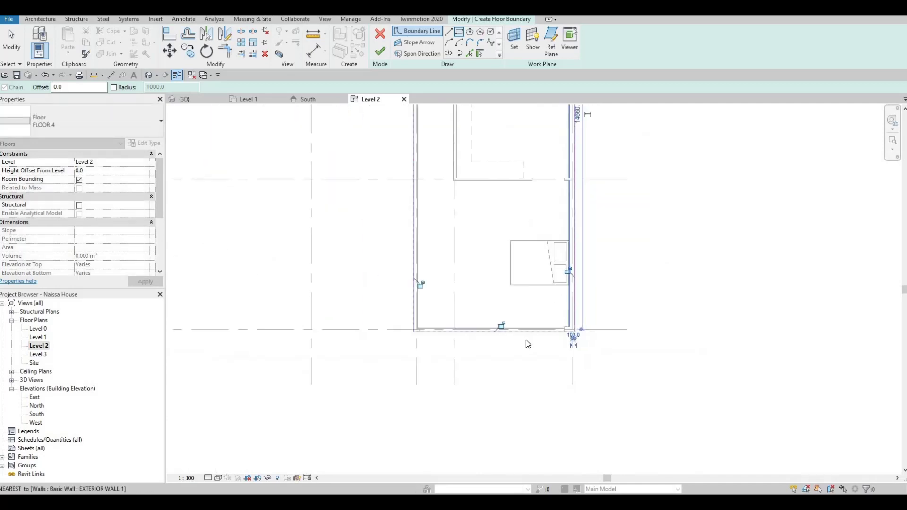
pyautogui.scroll(-3, 426, 114)
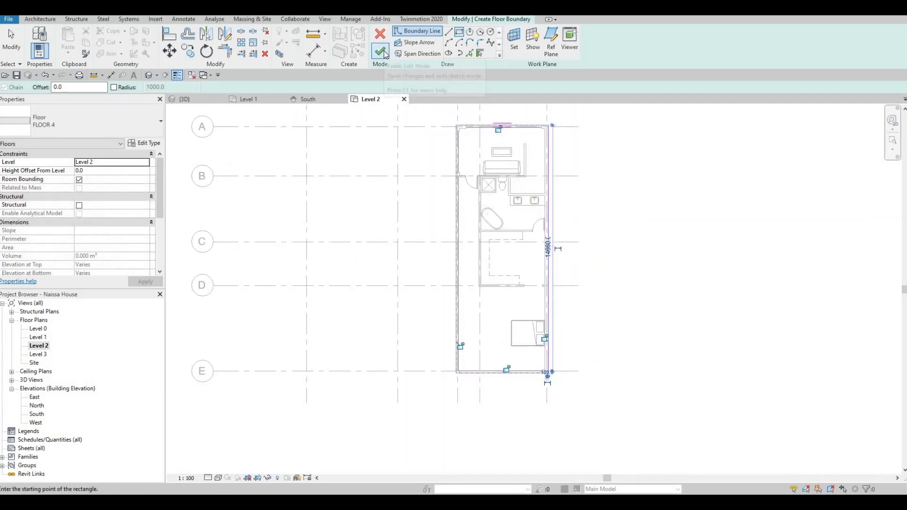
pyautogui.click(385, 53)
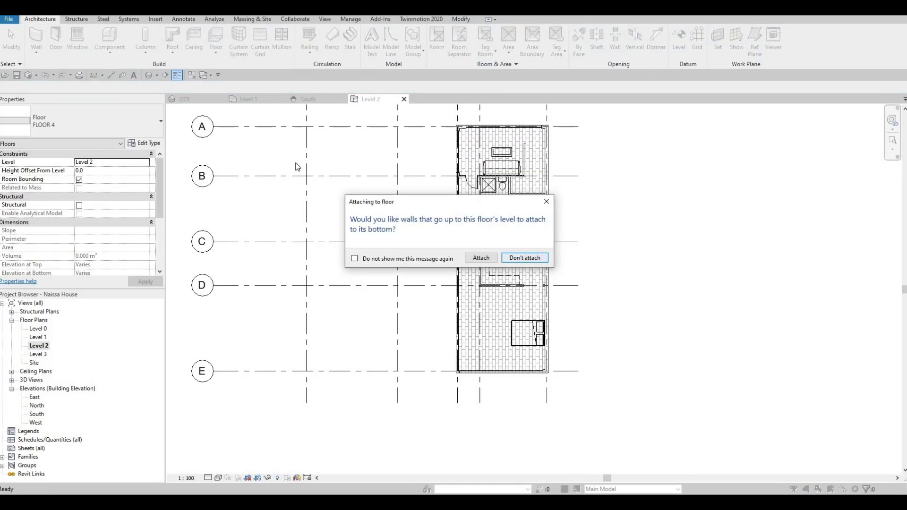
pyautogui.press('Return')
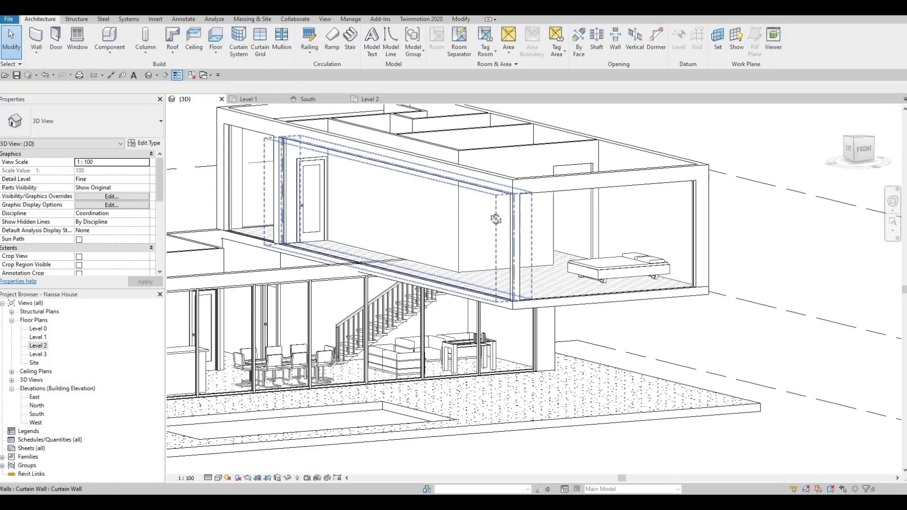
# Examine the new Level 2 floor in the 3D view from below and from several sides of the house.
pyautogui.scroll(4, 425, 151)
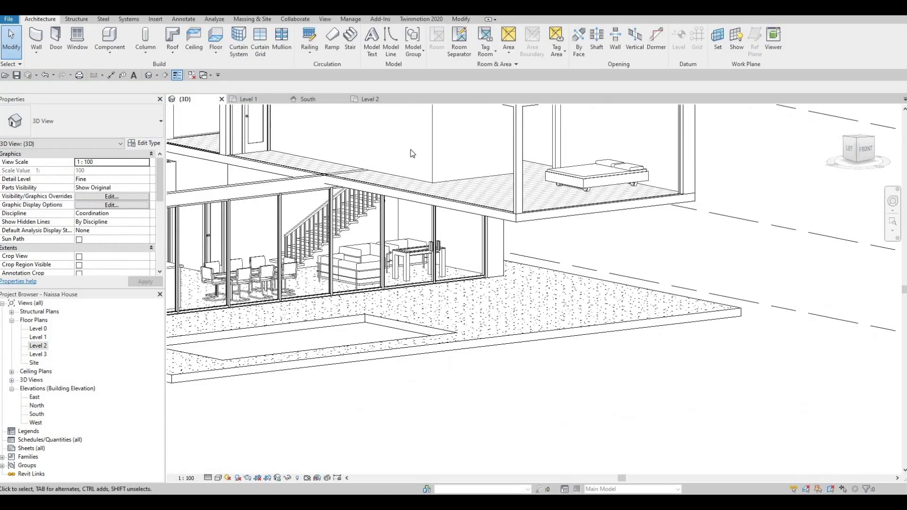
pyautogui.keyDown('shift'); pyautogui.moveTo(412, 153); pyautogui.dragTo(475, 199, button='middle'); pyautogui.keyUp('shift')
pyautogui.scroll(4, 476, 199)
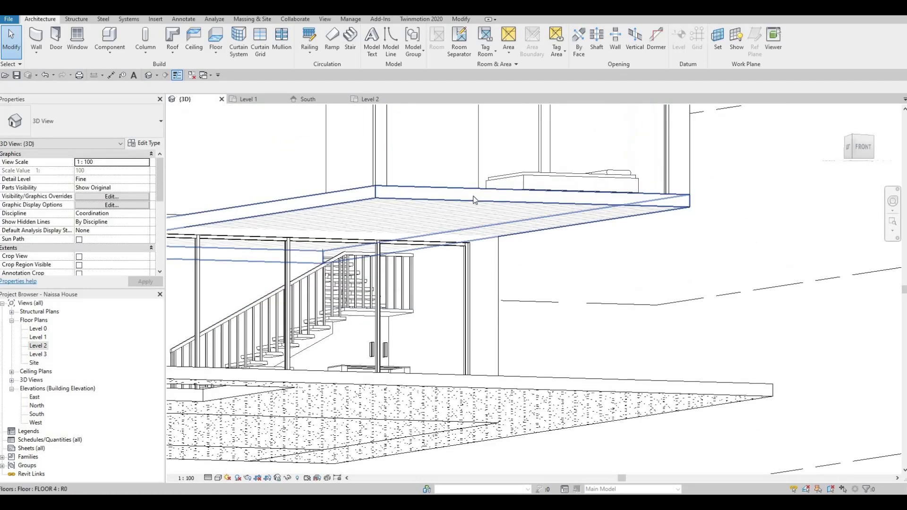
pyautogui.press('Escape')
pyautogui.scroll(-2, 475, 198)
pyautogui.moveTo(475, 199); pyautogui.dragTo(476, 219, button='middle')
pyautogui.keyDown('shift'); pyautogui.moveTo(478, 283); pyautogui.dragTo(461, 346, button='middle'); pyautogui.keyUp('shift')
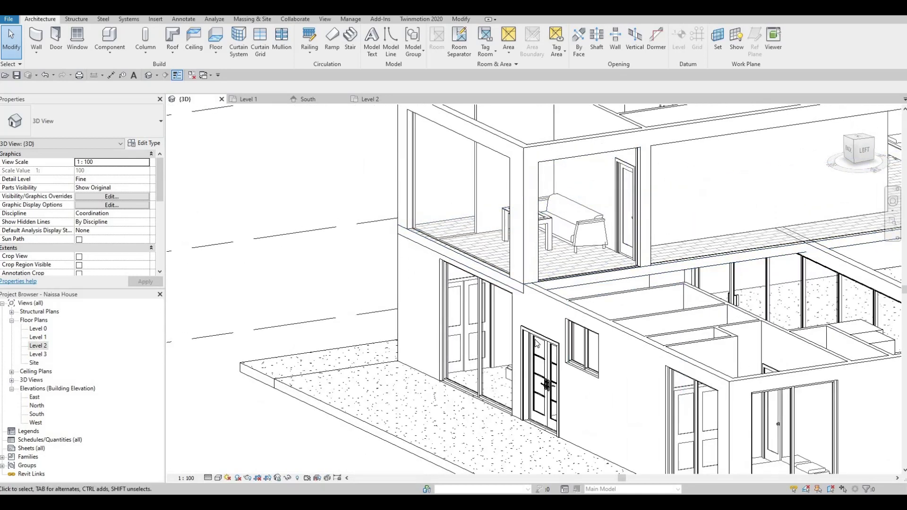
pyautogui.scroll(2, 515, 291)
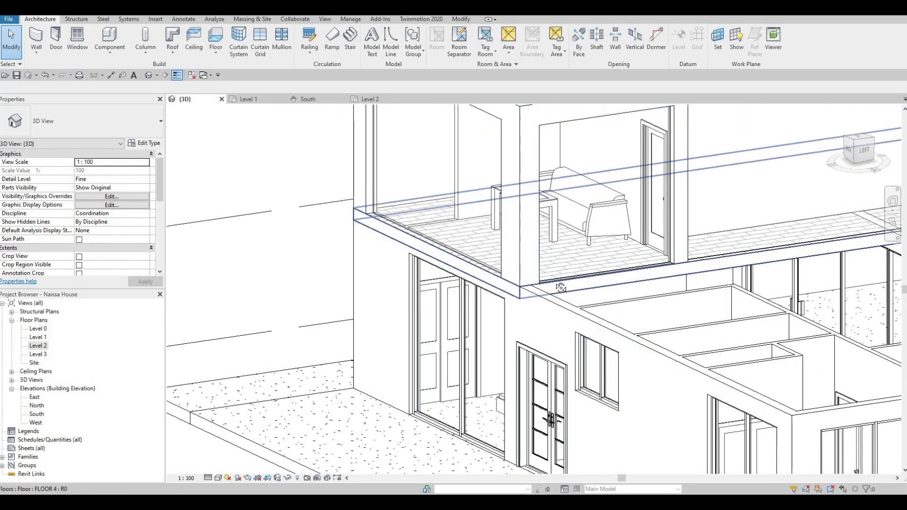
pyautogui.moveTo(561, 288)
pyautogui.keyDown('shift'); pyautogui.mouseDown(button='middle')
pyautogui.moveTo(569, 300)
pyautogui.moveTo(565, 287)
pyautogui.mouseUp(button='middle'); pyautogui.keyUp('shift')
pyautogui.scroll(3, 457, 264)
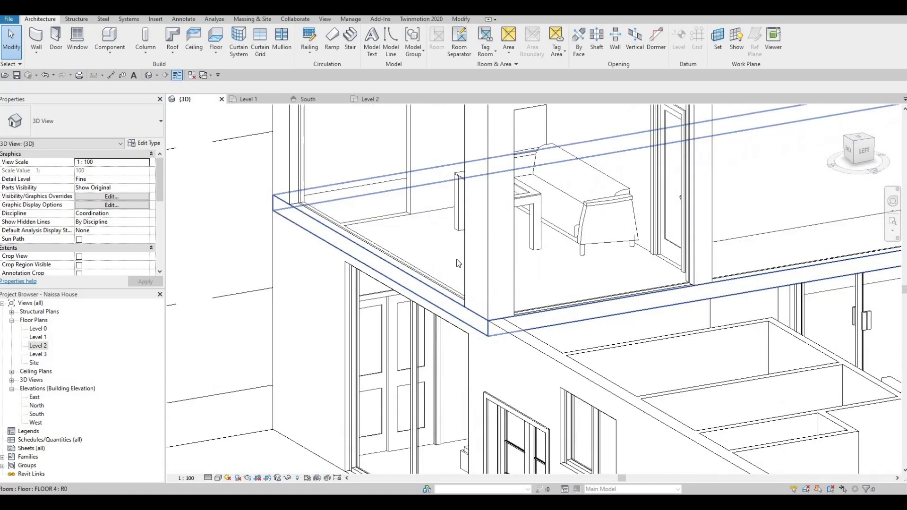
pyautogui.scroll(-3, 457, 264)
pyautogui.keyDown('shift'); pyautogui.moveTo(458, 264); pyautogui.dragTo(505, 265, button='middle'); pyautogui.keyUp('shift')
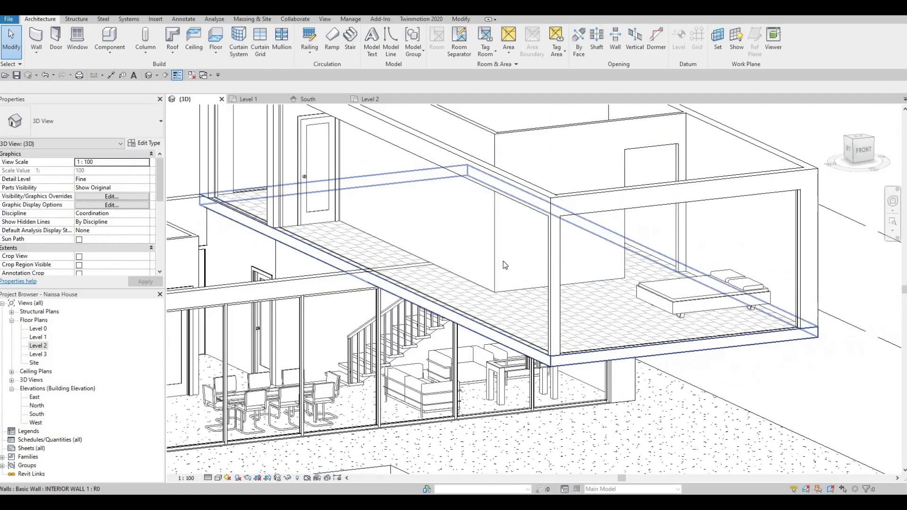
pyautogui.scroll(-2, 572, 341)
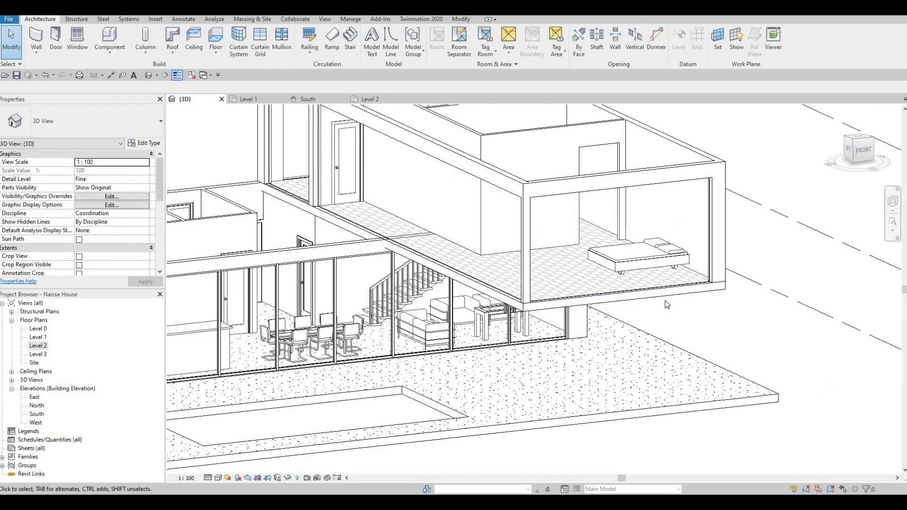
pyautogui.keyDown('shift'); pyautogui.moveTo(667, 305); pyautogui.dragTo(507, 278, button='middle'); pyautogui.keyUp('shift')
pyautogui.scroll(3, 611, 249)
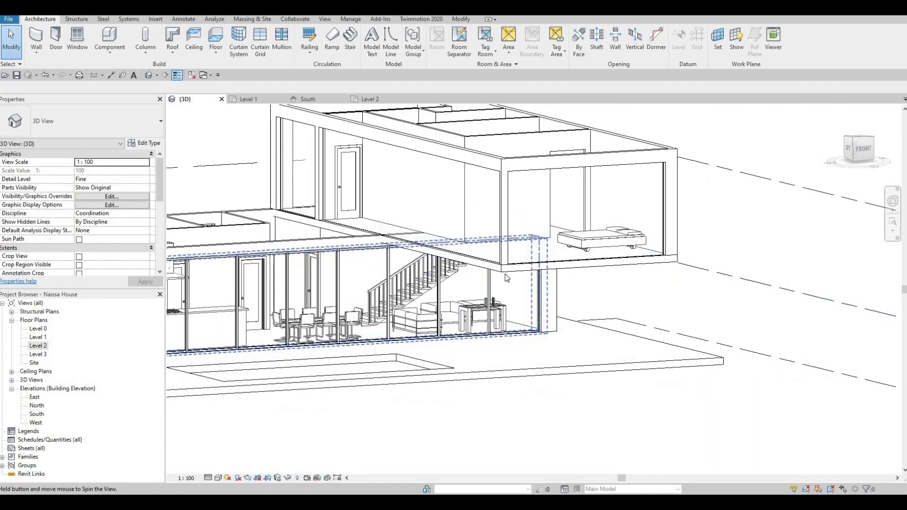
# Select the Level 2 floor in 3D and open its boundary for editing in the Level 2 plan.
pyautogui.press('Tab')
pyautogui.click(503, 279)
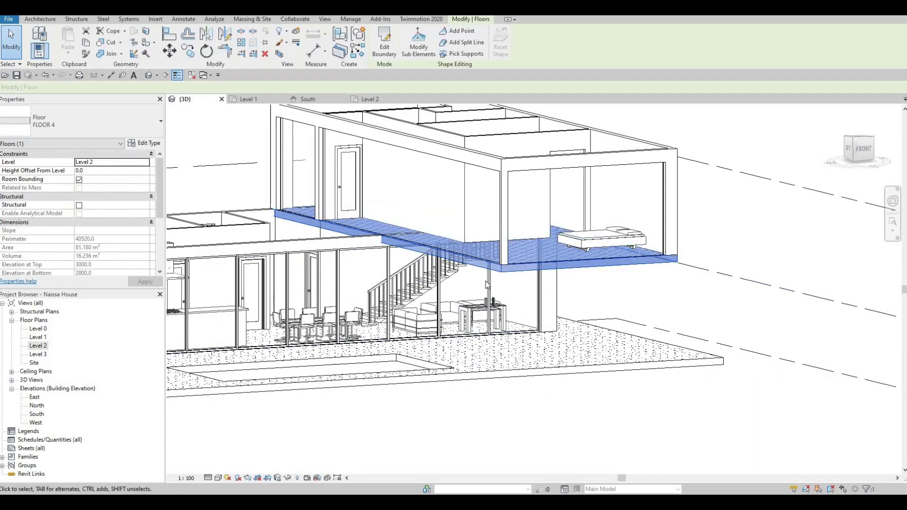
pyautogui.keyDown('shift'); pyautogui.moveTo(479, 317); pyautogui.dragTo(346, 268, button='middle'); pyautogui.keyUp('shift')
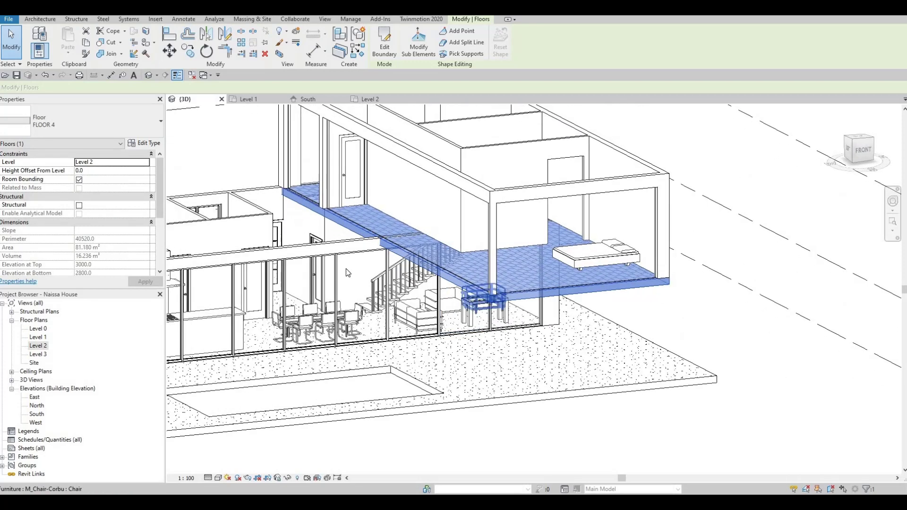
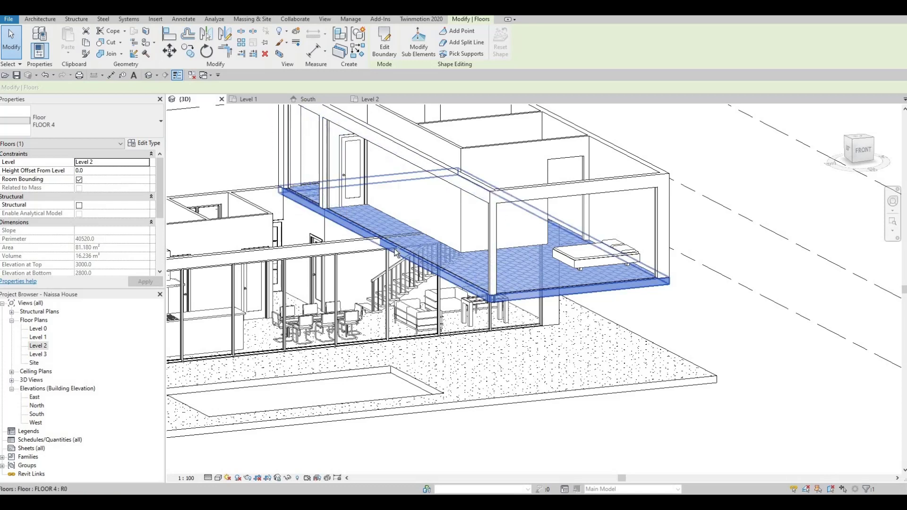
pyautogui.keyDown('shift'); pyautogui.moveTo(411, 208); pyautogui.dragTo(397, 236, button='middle'); pyautogui.keyUp('shift')
pyautogui.scroll(3, 392, 234)
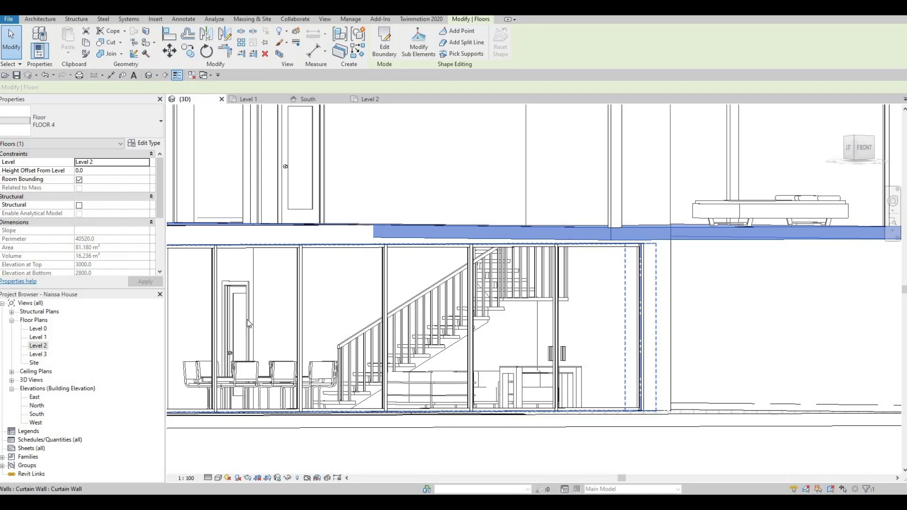
pyautogui.click(370, 99)
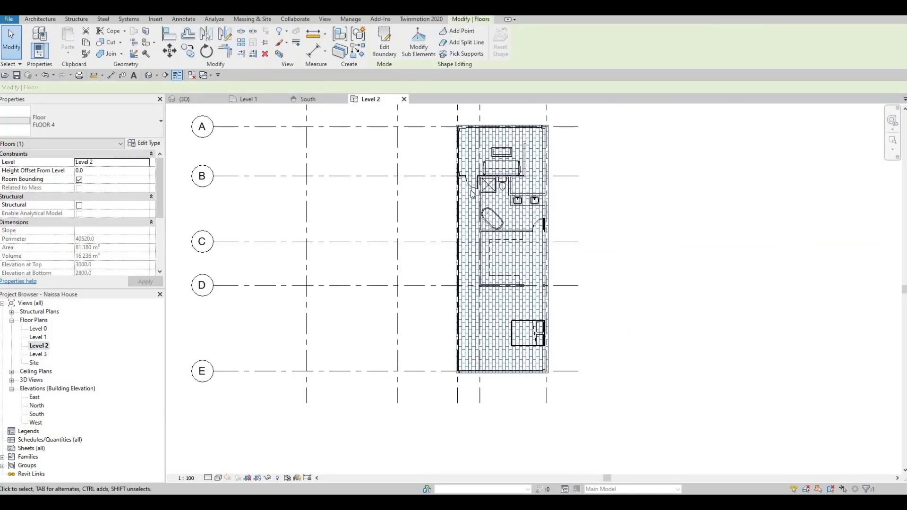
pyautogui.doubleClick(452, 192)
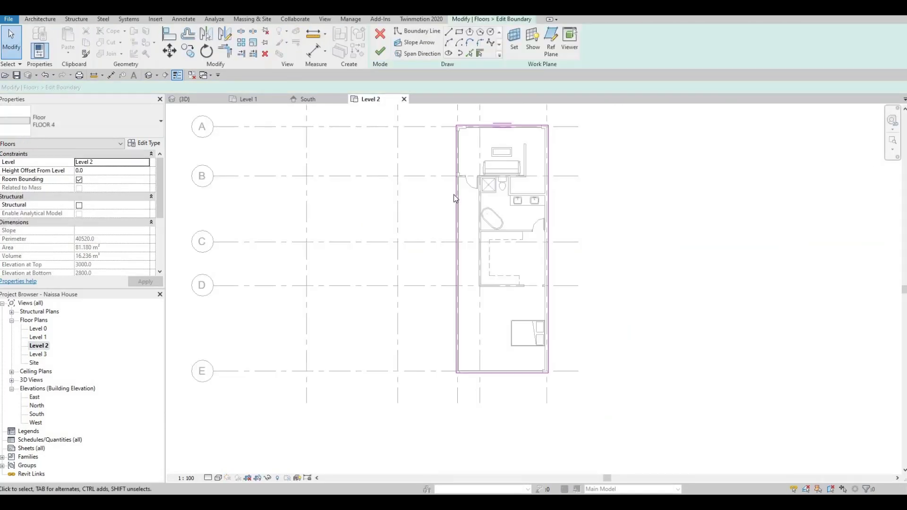
# Move the floor boundary's long edge on the curtain wall side outward to 1500 mm from the adjacent grid line.
pyautogui.click(453, 220)
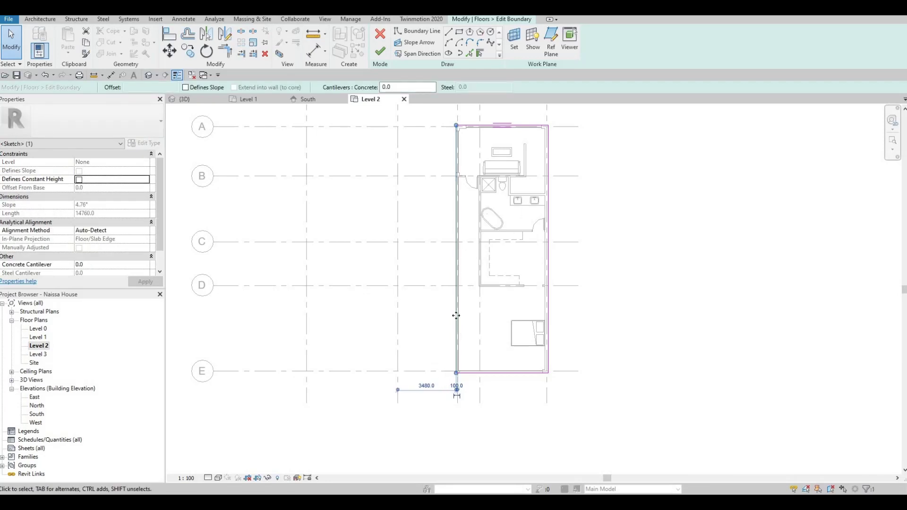
pyautogui.moveTo(446, 330); pyautogui.dragTo(442, 330)
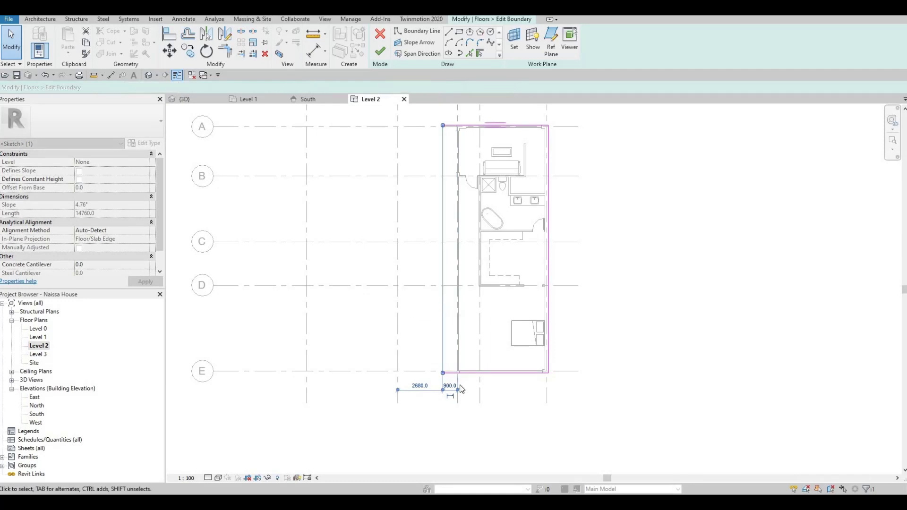
pyautogui.scroll(1, 483, 407)
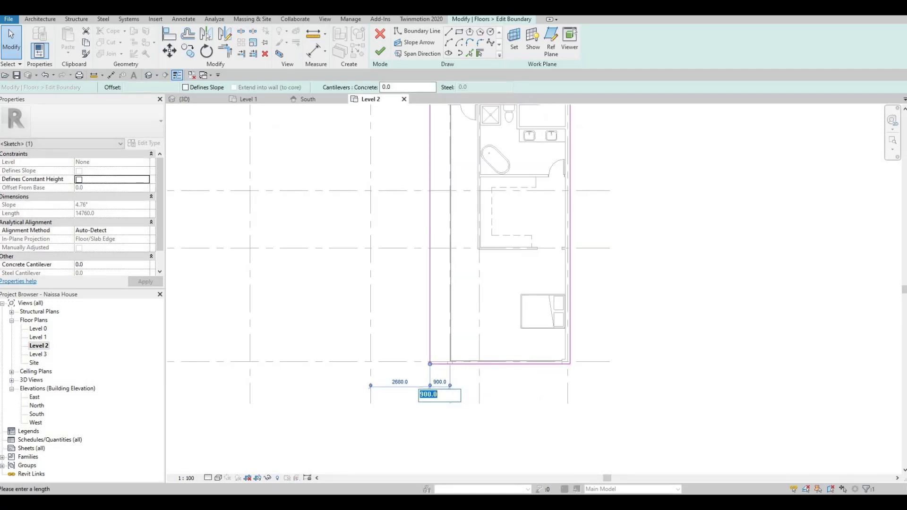
pyautogui.write('00')
pyautogui.press('Return')
pyautogui.press('Escape')
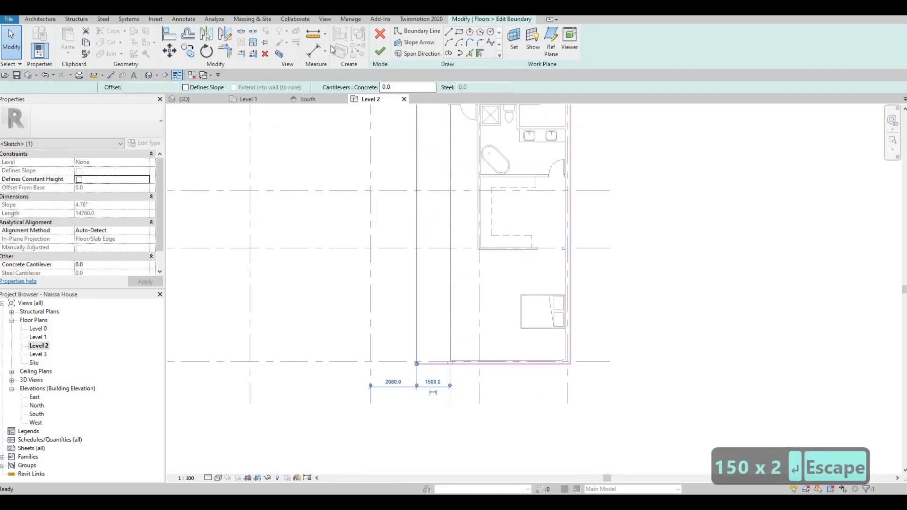
# Finish the floor boundary edit without attaching walls and examine the extended Level 2 floor from several sides in 3D.
pyautogui.click(380, 51)
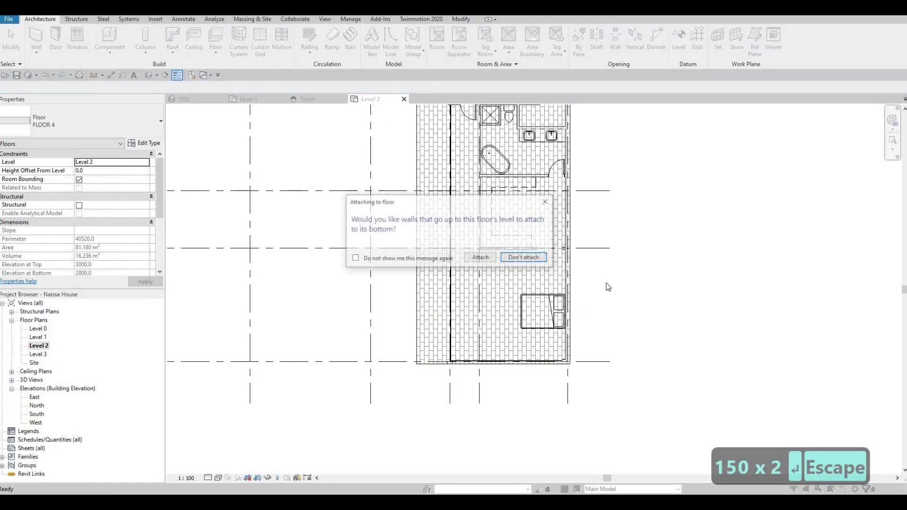
pyautogui.press('Escape')
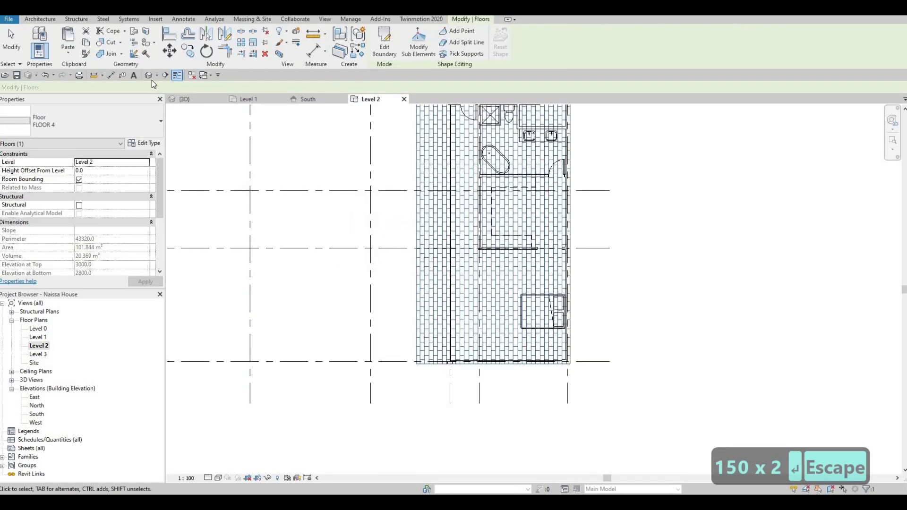
pyautogui.click(150, 76)
pyautogui.keyDown('shift'); pyautogui.moveTo(505, 298); pyautogui.dragTo(496, 274, button='middle'); pyautogui.keyUp('shift')
pyautogui.scroll(4, 560, 344)
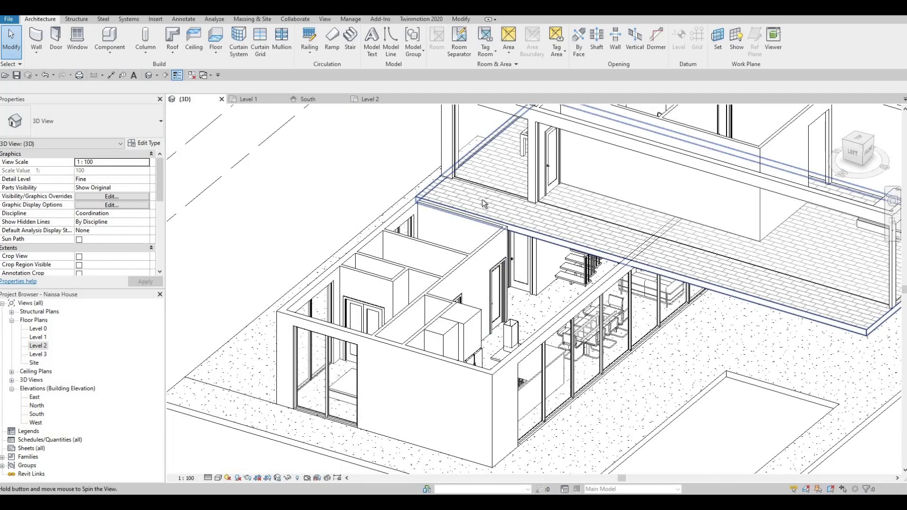
pyautogui.keyDown('shift'); pyautogui.moveTo(483, 204); pyautogui.dragTo(589, 218, button='middle'); pyautogui.keyUp('shift')
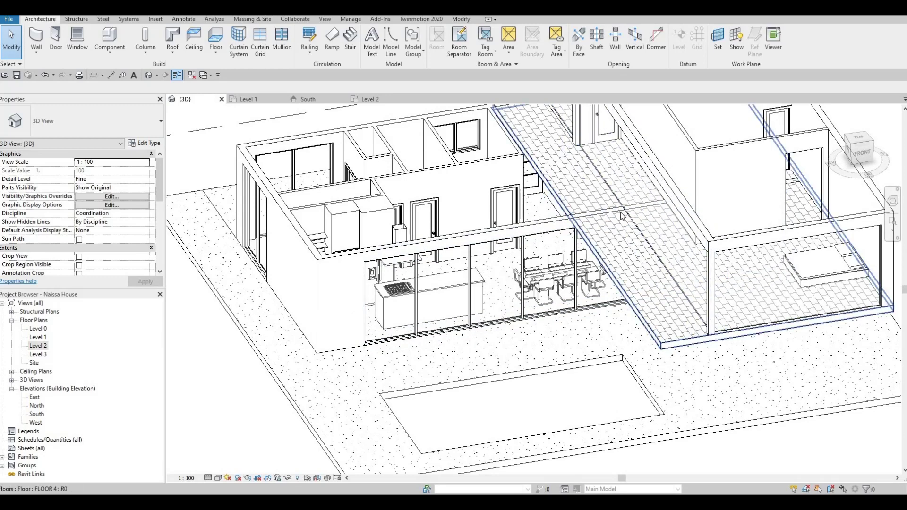
pyautogui.keyDown('shift'); pyautogui.moveTo(605, 240); pyautogui.dragTo(603, 206, button='middle'); pyautogui.keyUp('shift')
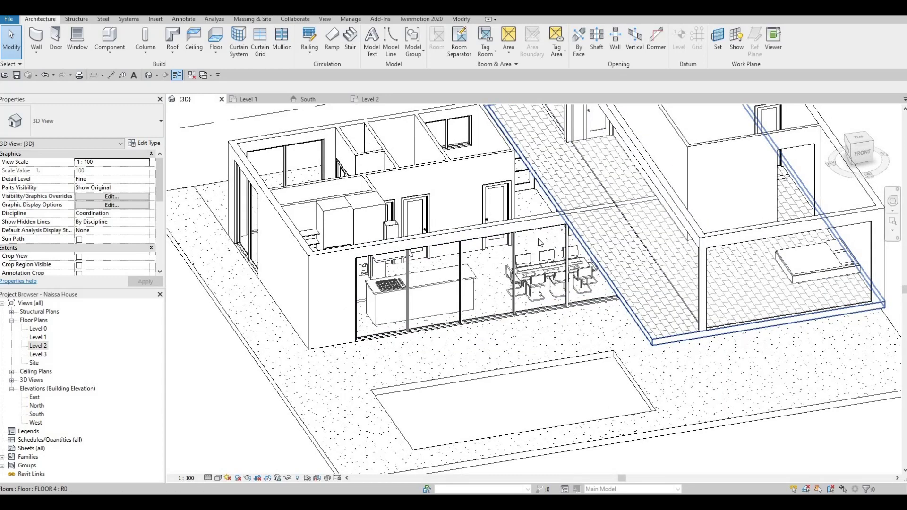
pyautogui.keyDown('shift'); pyautogui.moveTo(539, 242); pyautogui.dragTo(538, 220, button='middle'); pyautogui.keyUp('shift')
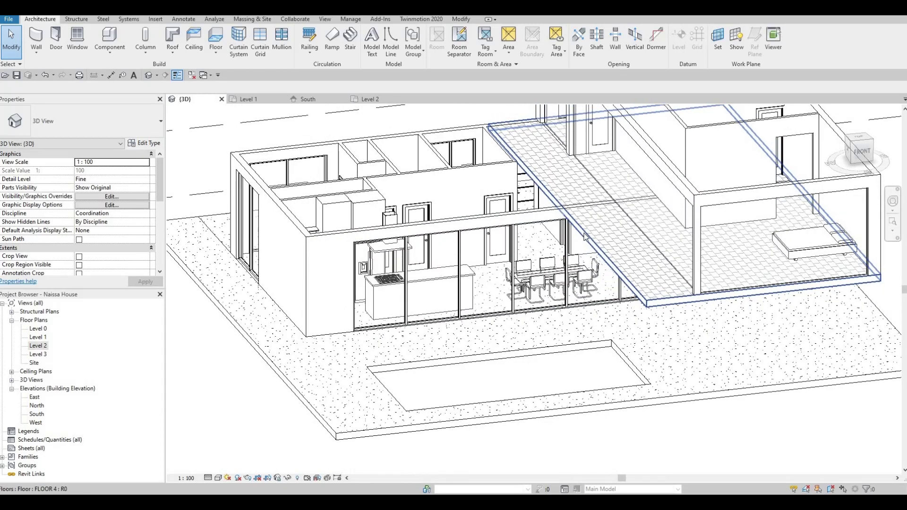
# Set the underlay base level of the Level 2 floor plan to Level 1.
pyautogui.doubleClick(38, 346)
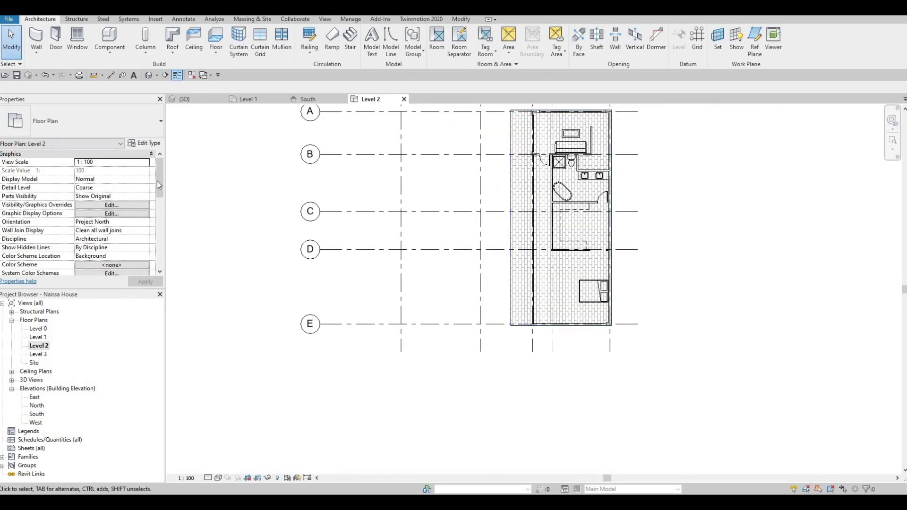
pyautogui.scroll(-3, 151, 205)
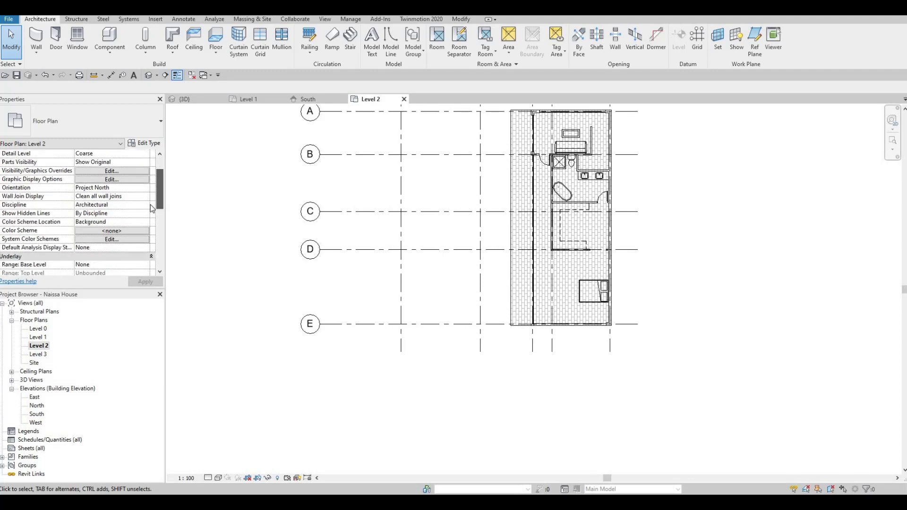
pyautogui.click(138, 213)
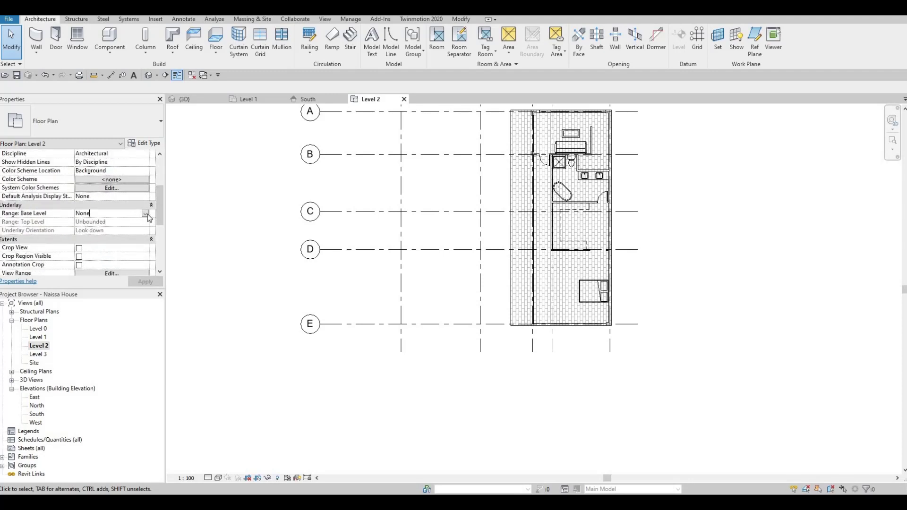
pyautogui.click(146, 214)
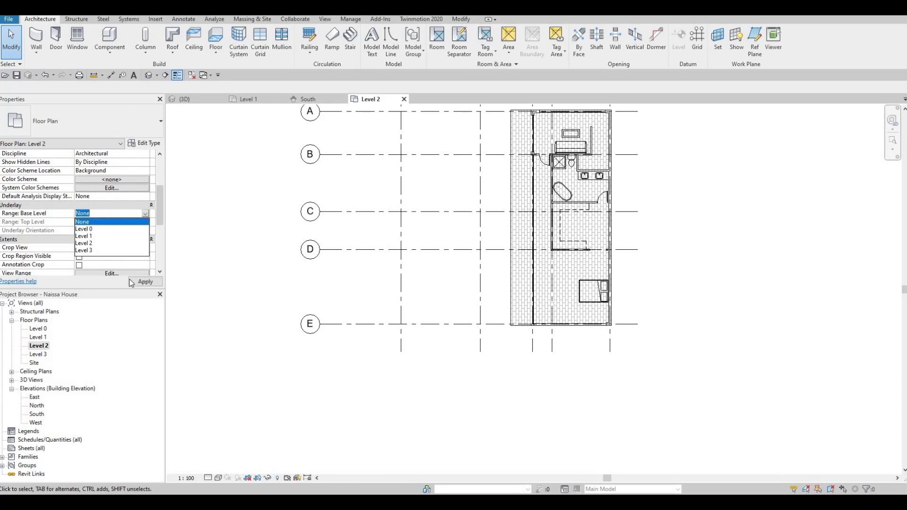
pyautogui.click(90, 236)
pyautogui.press('Escape')
pyautogui.press('Escape')
# Select the Level 2 floor in the plan and open its boundary for editing.
pyautogui.scroll(4, 461, 248)
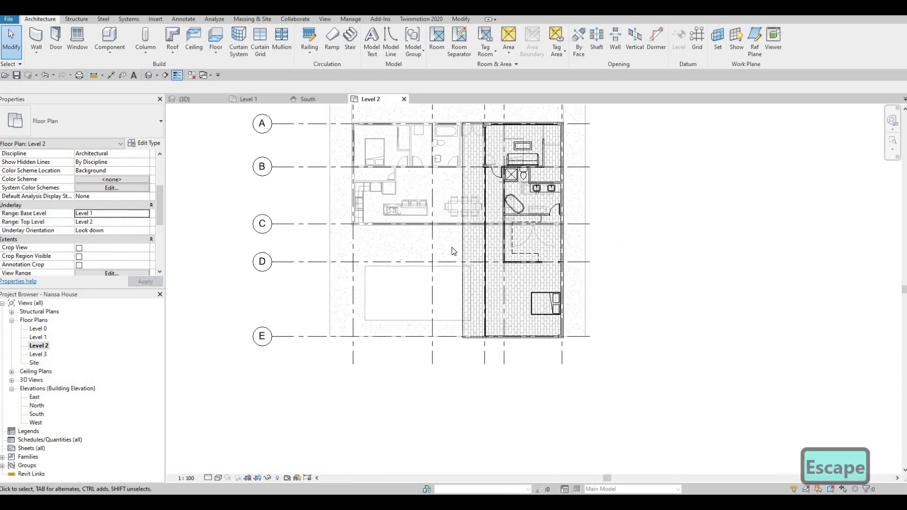
pyautogui.click(462, 246)
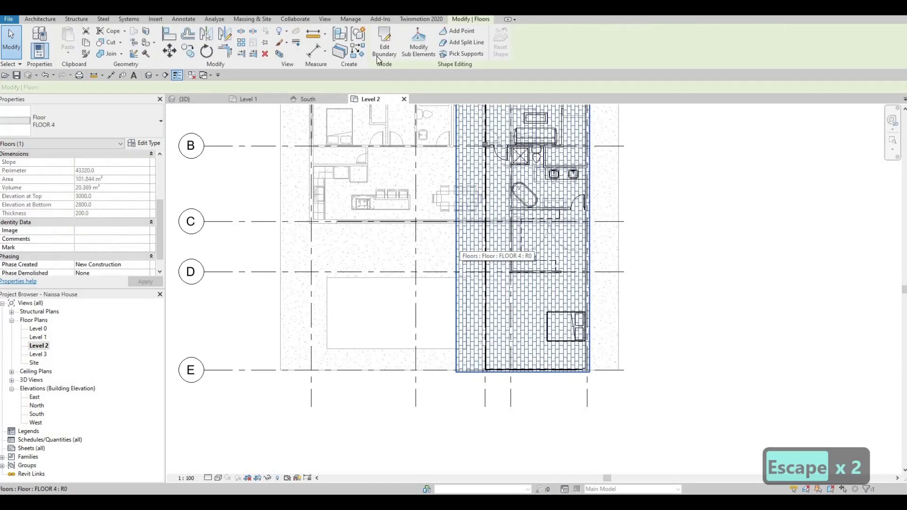
pyautogui.click(385, 49)
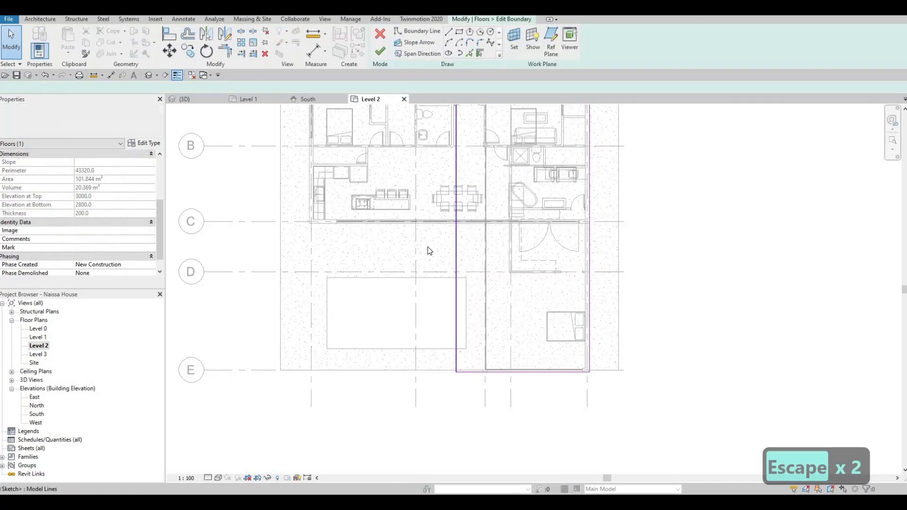
pyautogui.moveTo(439, 220); pyautogui.dragTo(438, 219, button='middle')
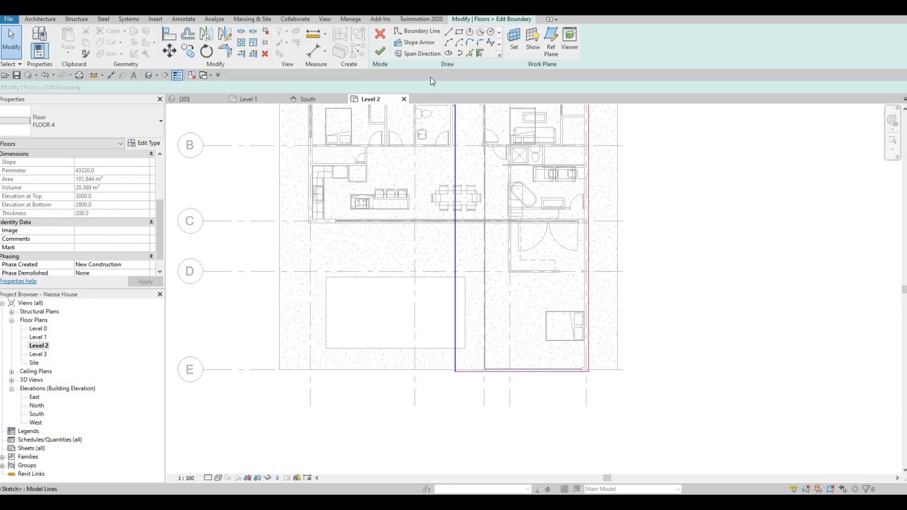
# Draw a boundary line along the outer face of the Level 1 curtain wall at grid C, from the extended long edge to grid 3.
pyautogui.click(455, 248)
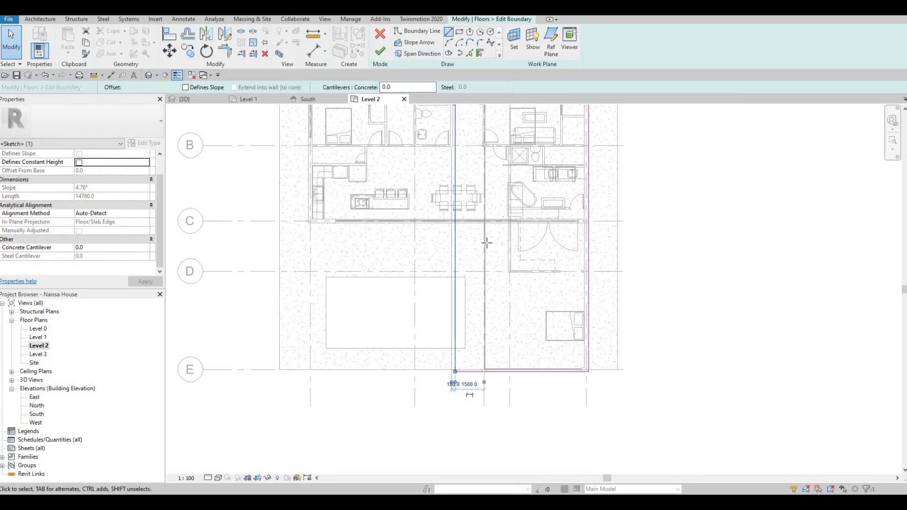
pyautogui.scroll(6, 466, 218)
pyautogui.click(464, 254)
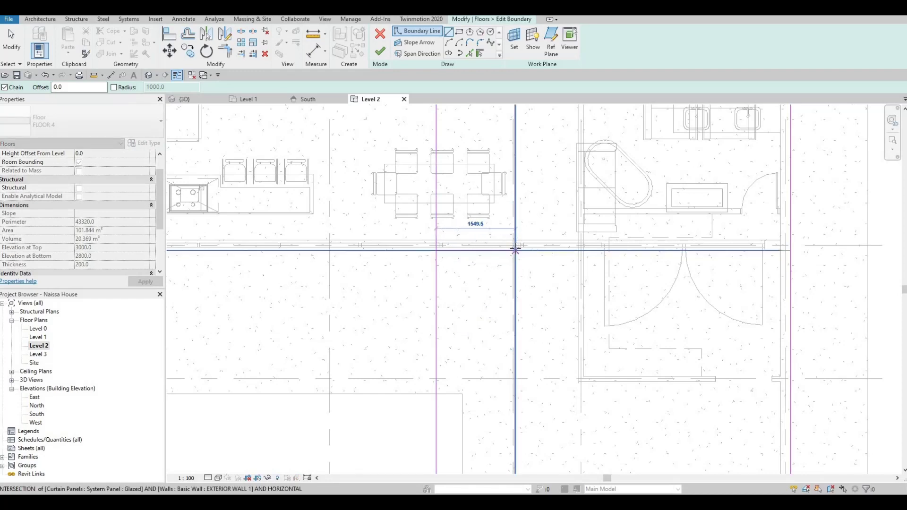
pyautogui.scroll(3, 515, 253)
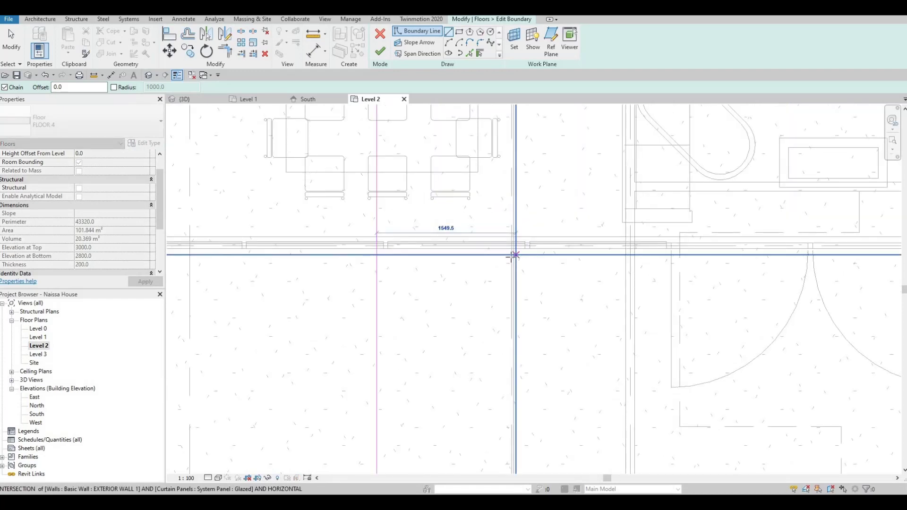
pyautogui.click(511, 255)
pyautogui.press('Escape')
pyautogui.scroll(-4, 507, 198)
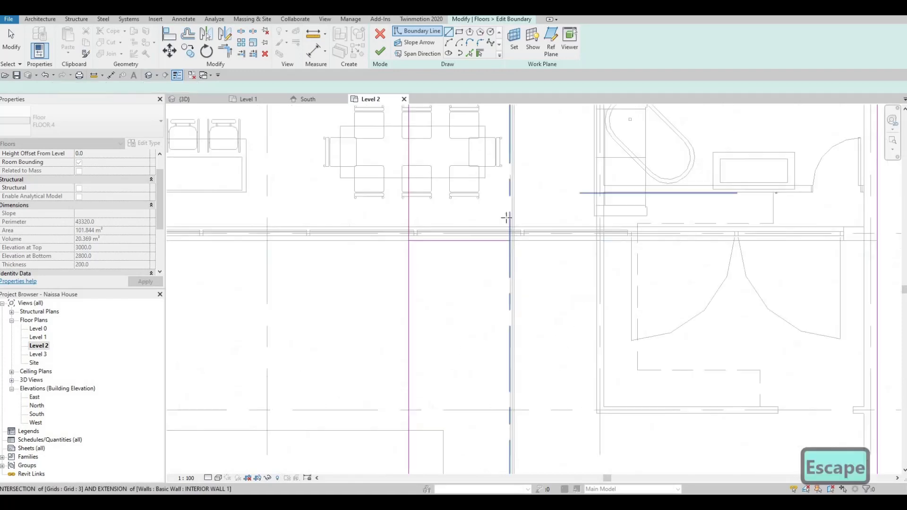
# Draw a boundary line from the end of the short line along the Level 2 wall at grid 3 to near grid A.
pyautogui.moveTo(507, 200); pyautogui.dragTo(500, 243, button='middle')
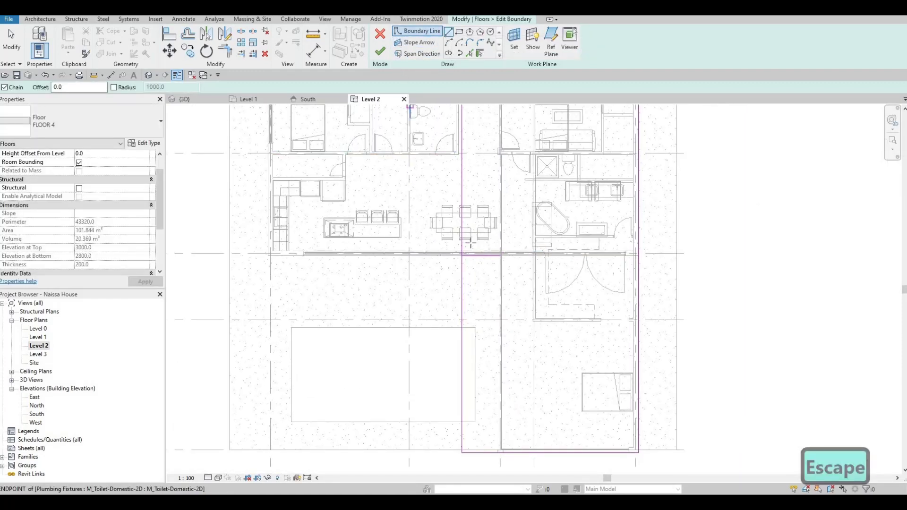
pyautogui.moveTo(471, 244); pyautogui.dragTo(493, 319, button='middle')
pyautogui.scroll(2, 492, 341)
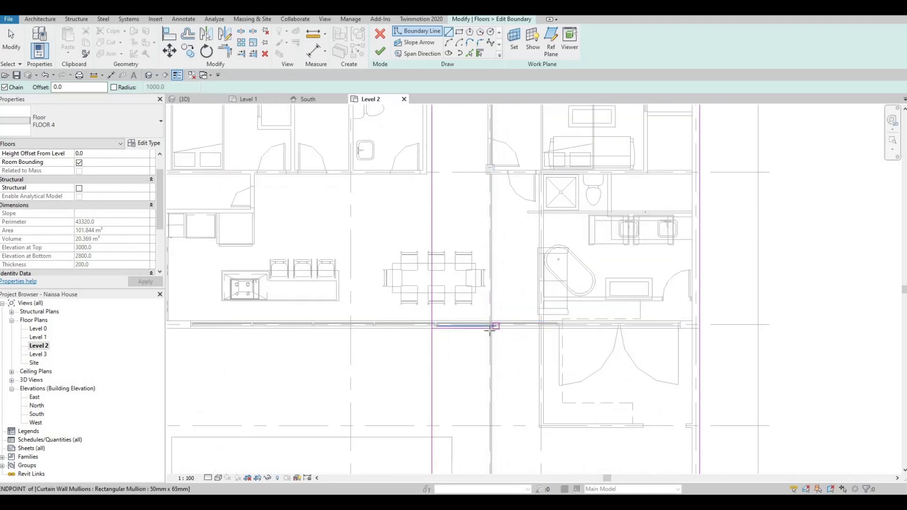
pyautogui.click(491, 330)
pyautogui.moveTo(488, 113); pyautogui.dragTo(484, 283, button='middle')
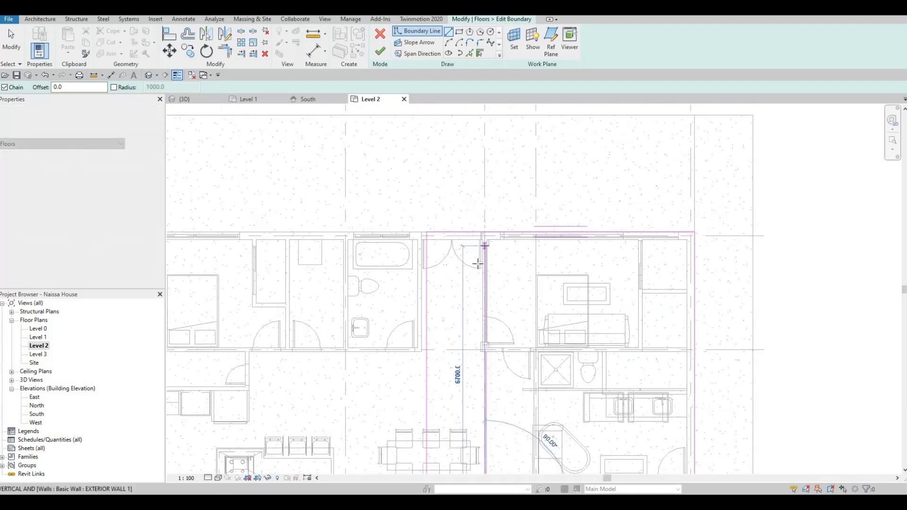
pyautogui.scroll(4, 479, 259)
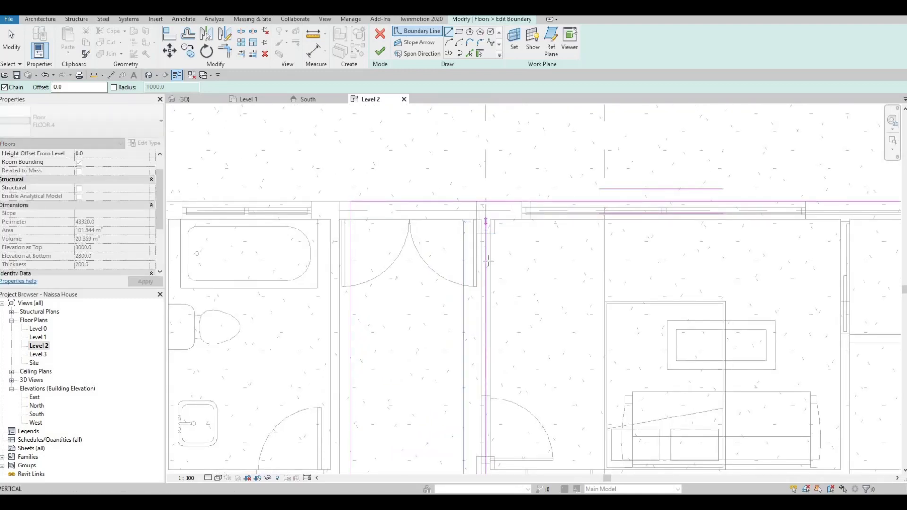
pyautogui.press('Escape')
pyautogui.scroll(-2, 475, 206)
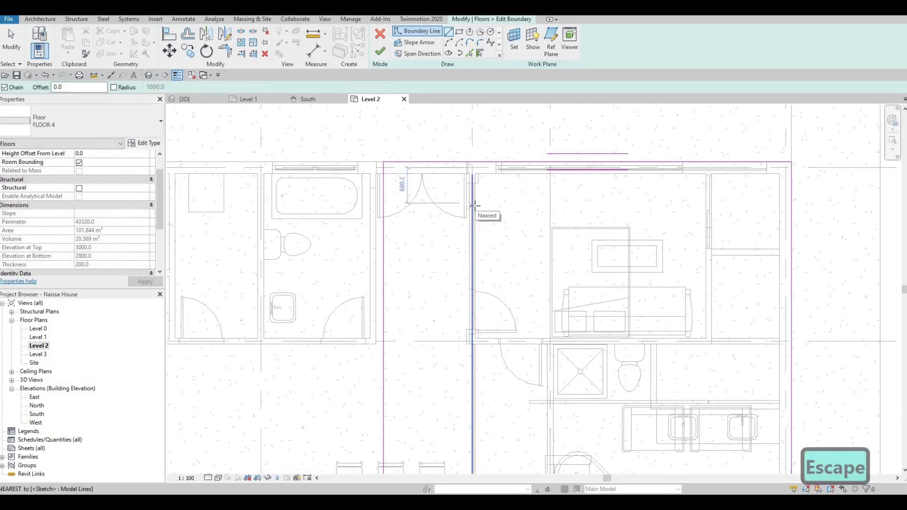
pyautogui.press('Escape')
pyautogui.press('Escape')
pyautogui.scroll(-2, 475, 198)
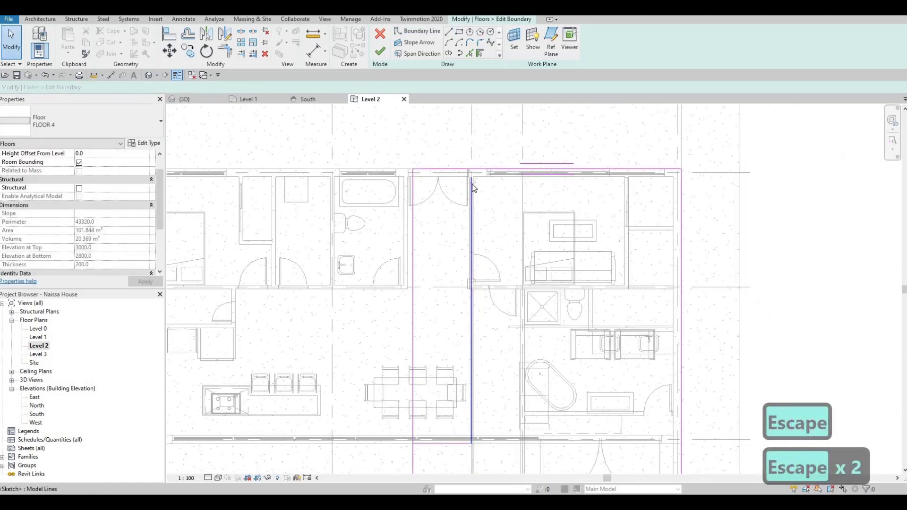
# Trim the new boundary lines with the grid A edge and the extended long edge, removing the strip between grids A and C.
pyautogui.moveTo(472, 217); pyautogui.dragTo(474, 190, button='middle')
pyautogui.press('t')
pyautogui.press('r')
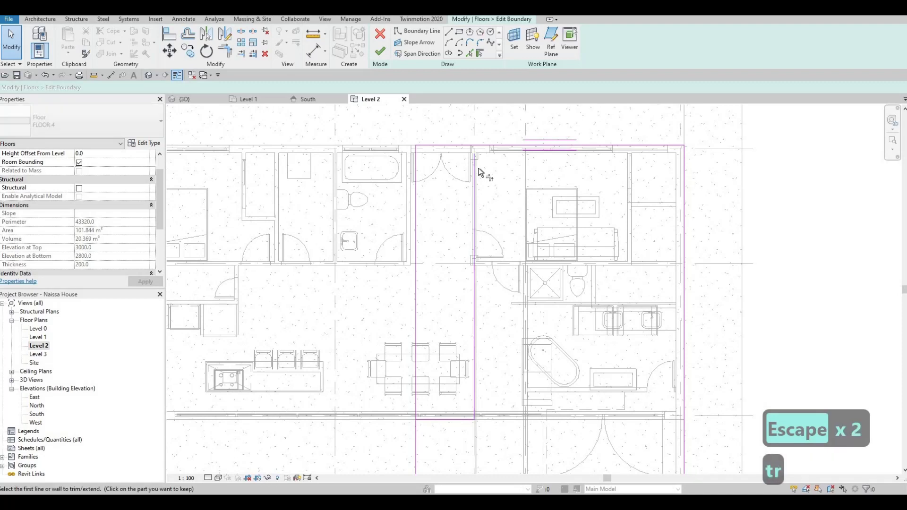
pyautogui.click(475, 167)
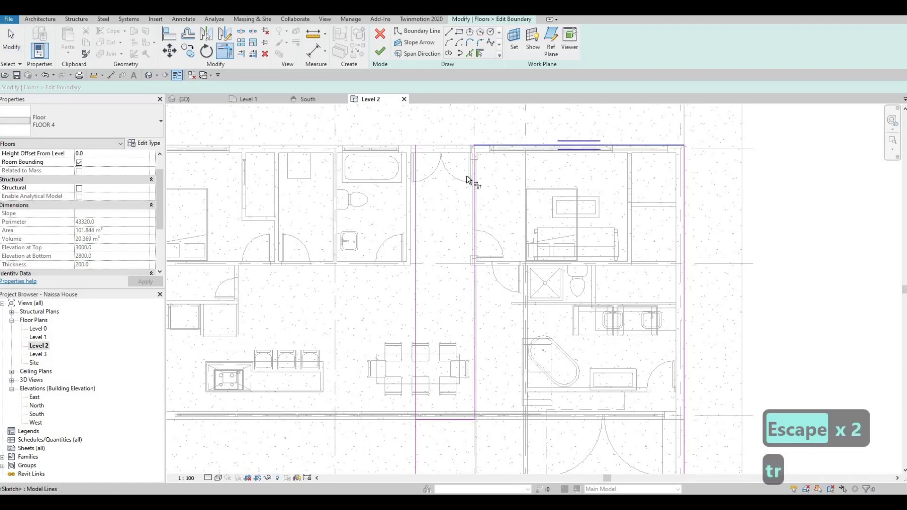
pyautogui.moveTo(449, 318); pyautogui.dragTo(460, 215, button='middle')
pyautogui.click(448, 316)
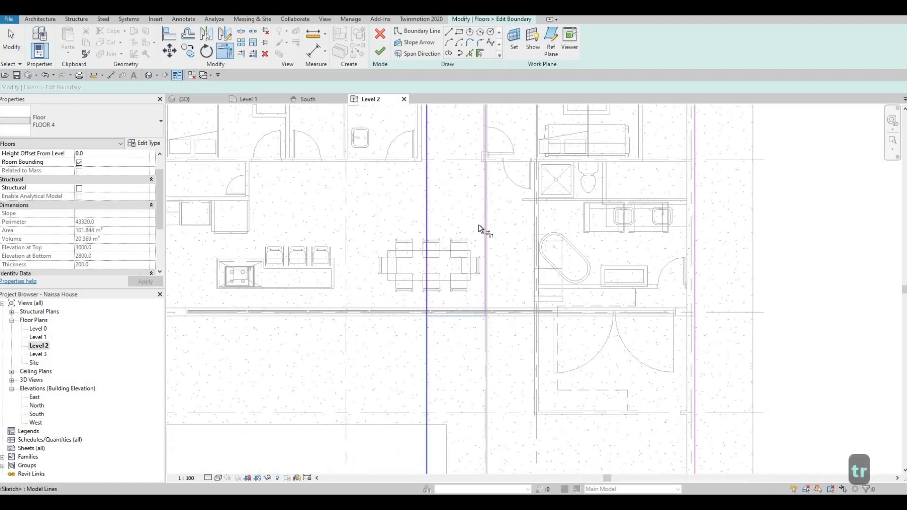
pyautogui.scroll(-3, 473, 254)
pyautogui.moveTo(495, 412); pyautogui.dragTo(473, 308, button='middle')
pyautogui.scroll(-2, 473, 308)
pyautogui.moveTo(504, 335); pyautogui.dragTo(505, 358, button='middle')
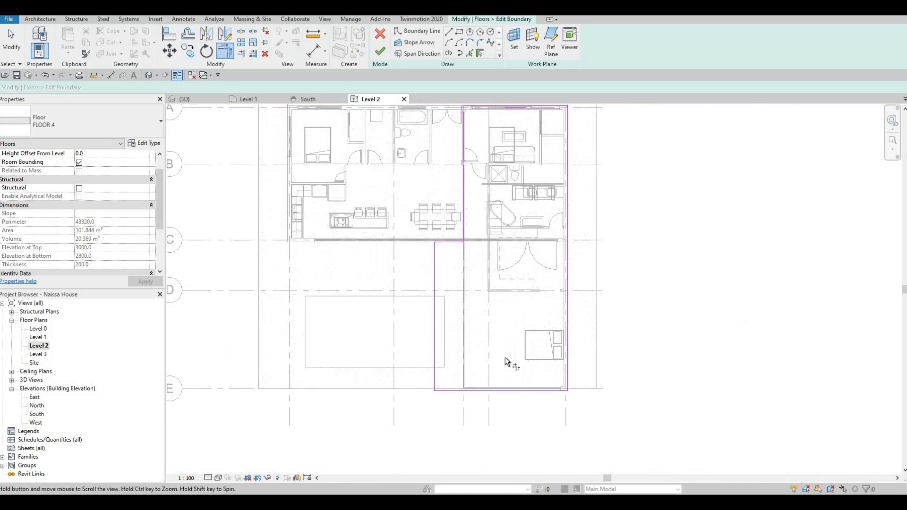
pyautogui.scroll(2, 508, 356)
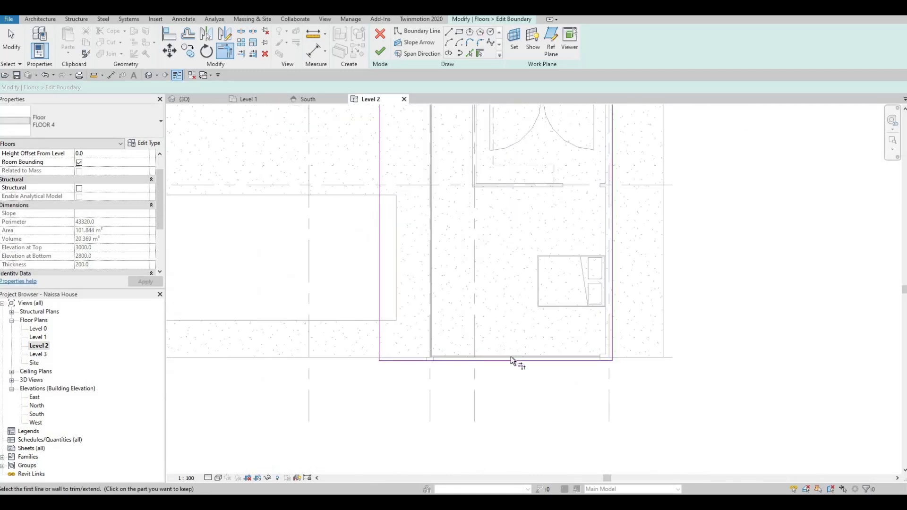
pyautogui.scroll(2, 511, 358)
pyautogui.press('Escape')
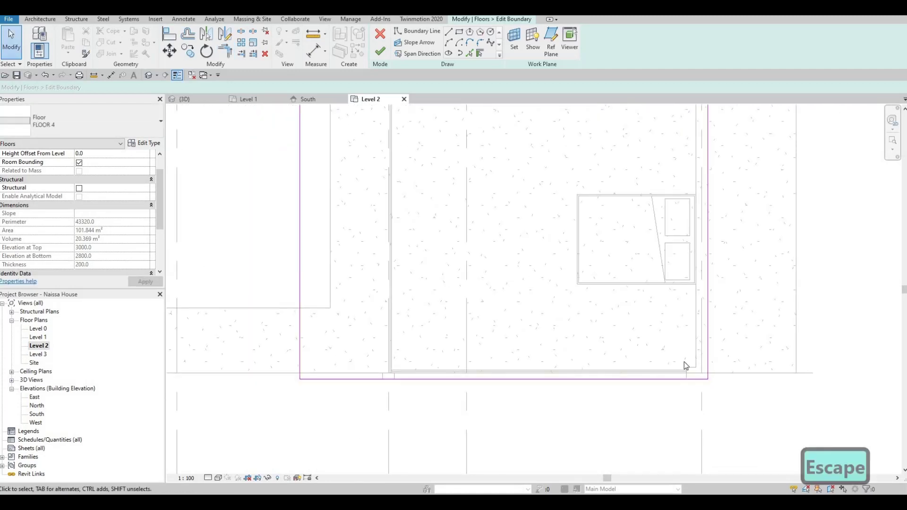
# Align the floor boundary edges at grid E and grid 5 to the inner wall faces.
pyautogui.press('a')
pyautogui.press('l')
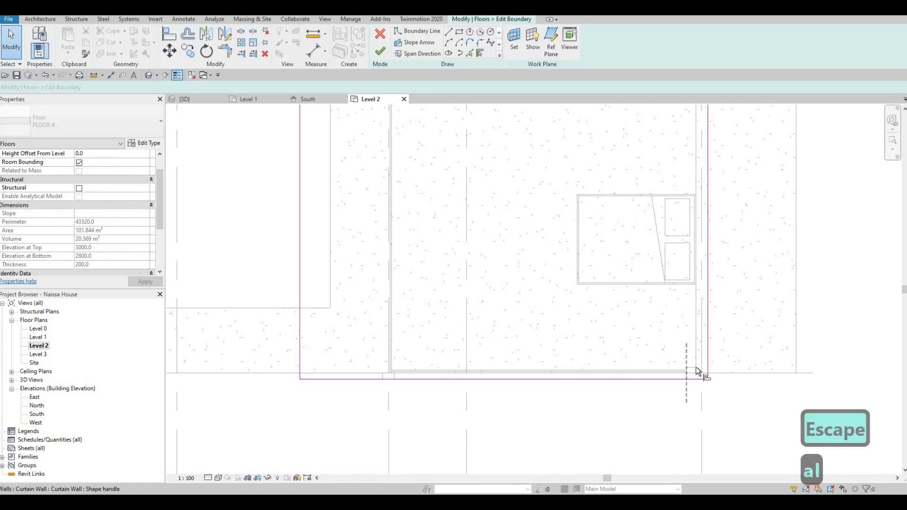
pyautogui.click(691, 368)
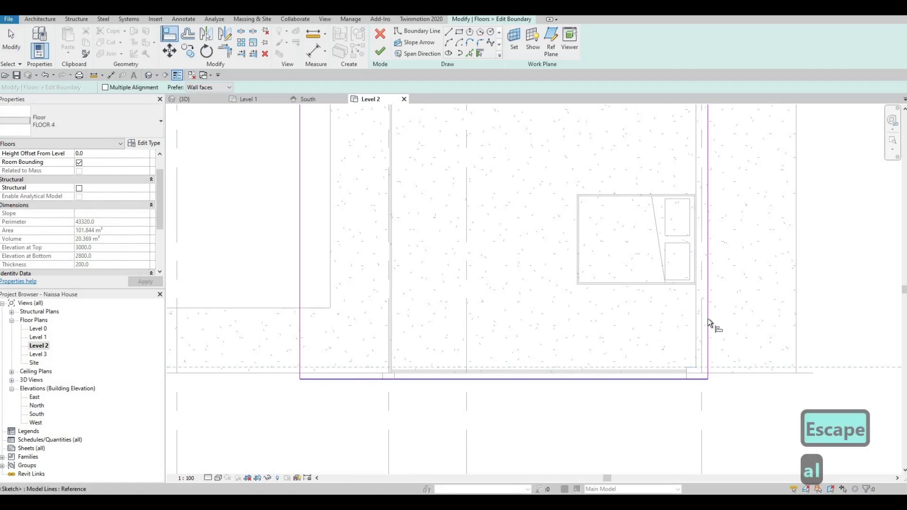
pyautogui.click(694, 318)
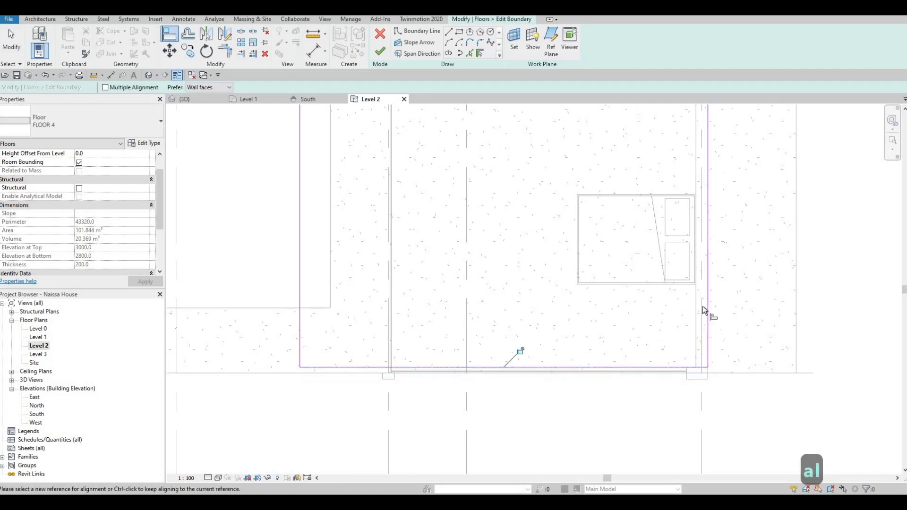
pyautogui.click(705, 197)
pyautogui.scroll(-5, 633, 297)
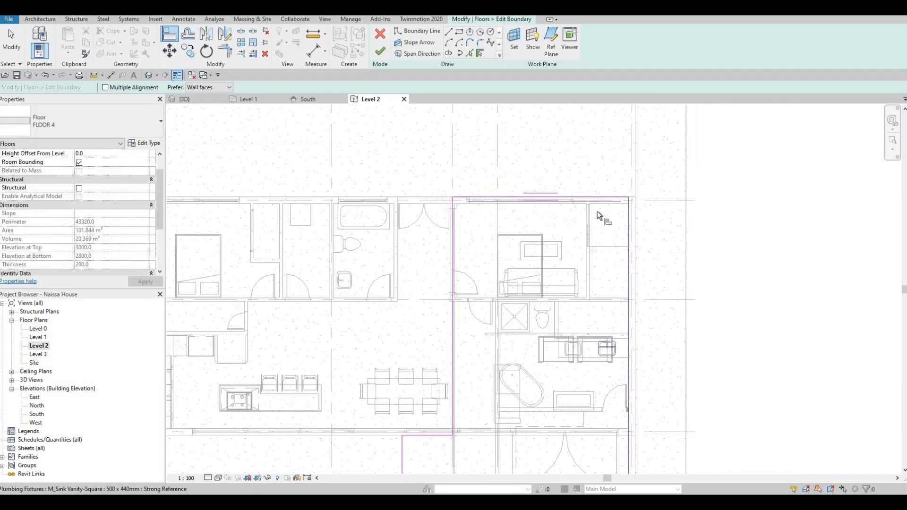
# Align the floor boundary edge at grid A to the inner face of the exterior wall.
pyautogui.scroll(4, 661, 234)
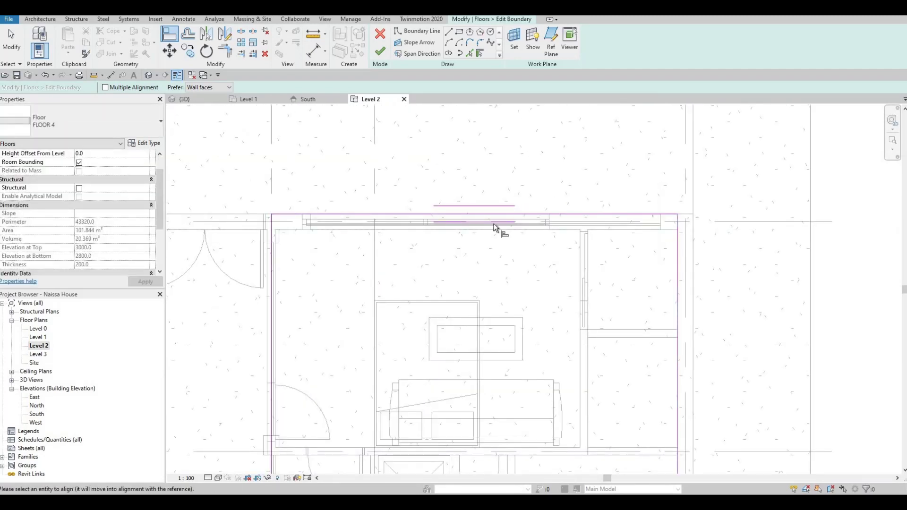
pyautogui.click(535, 215)
pyautogui.moveTo(400, 232); pyautogui.dragTo(541, 231, button='middle')
pyautogui.scroll(-1, 538, 232)
pyautogui.scroll(4, 449, 229)
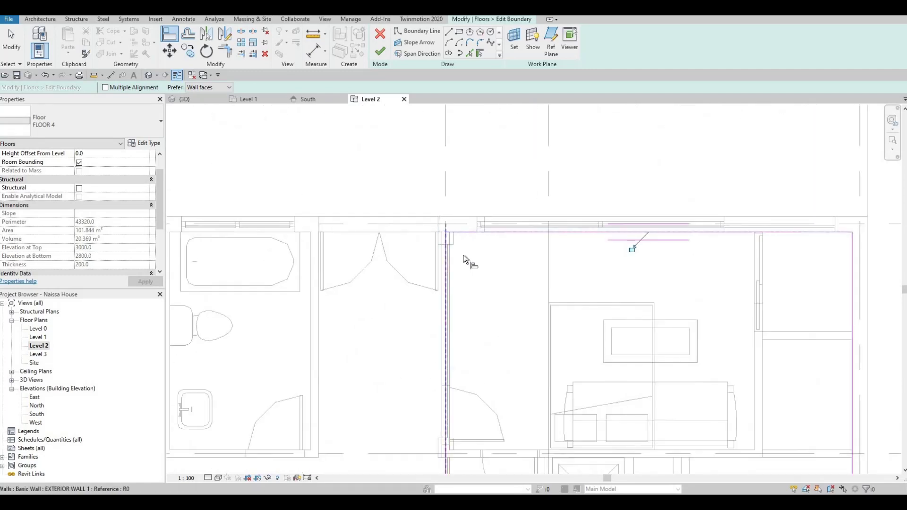
# Align the grid 3 boundary edge to the column's inner face and finish the floor without attaching the walls to it.
pyautogui.click(461, 255)
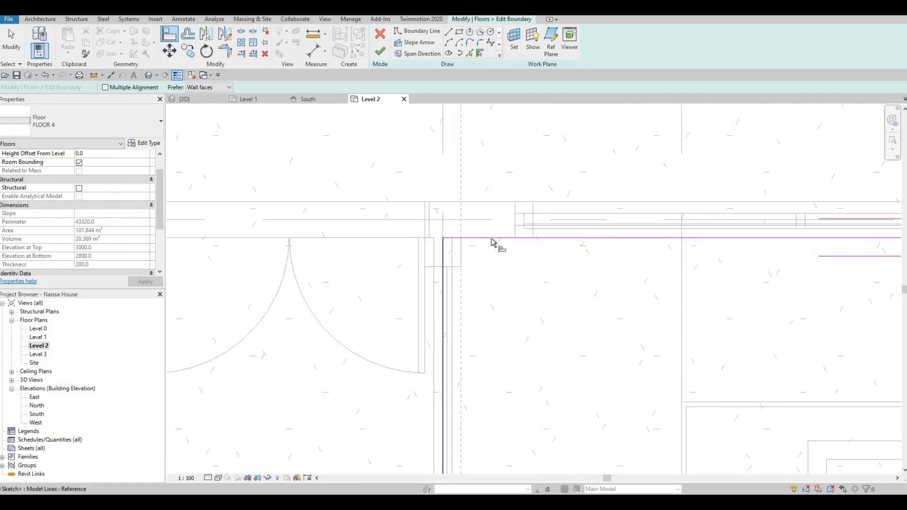
pyautogui.scroll(-4, 501, 330)
pyautogui.scroll(3, 502, 305)
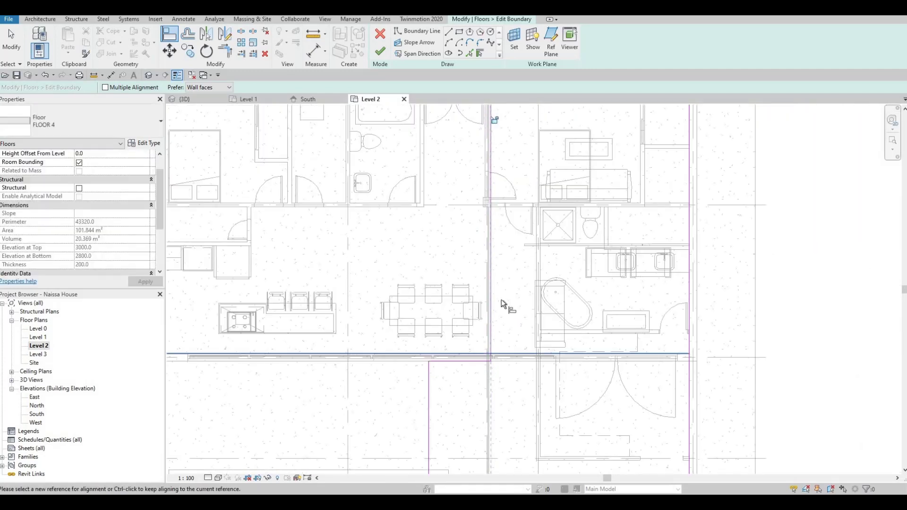
pyautogui.scroll(2, 498, 305)
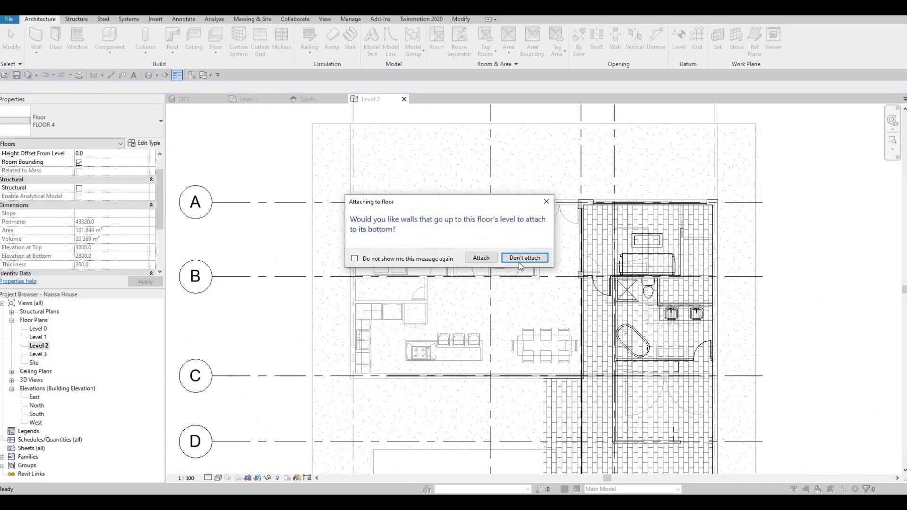
pyautogui.click(520, 259)
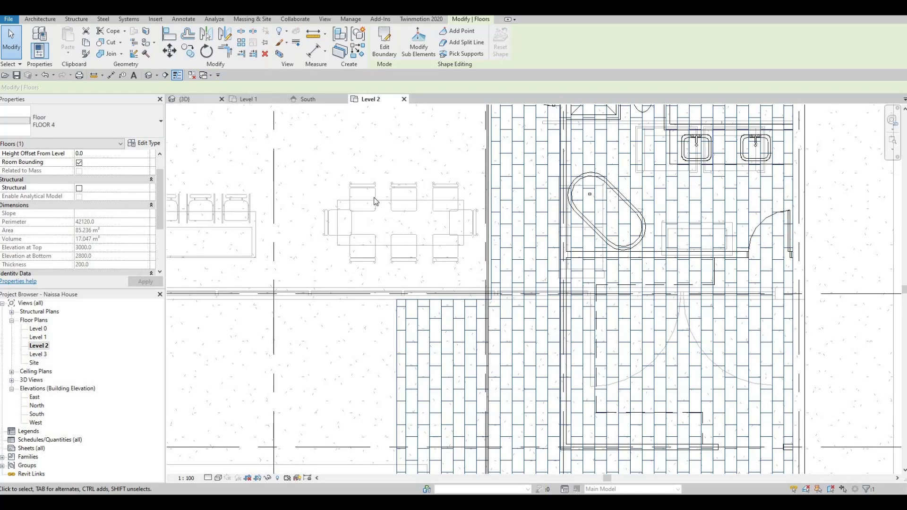
# Examine the Level 2 floor in 3D from the pool side, checking its edges against the walls below.
pyautogui.click(185, 99)
pyautogui.keyDown('shift'); pyautogui.moveTo(495, 174); pyautogui.dragTo(519, 272, button='middle'); pyautogui.keyUp('shift')
pyautogui.press('Escape')
pyautogui.scroll(1, 602, 227)
pyautogui.keyDown('shift'); pyautogui.moveTo(607, 224); pyautogui.dragTo(516, 216, button='middle'); pyautogui.keyUp('shift')
pyautogui.scroll(-2, 540, 239)
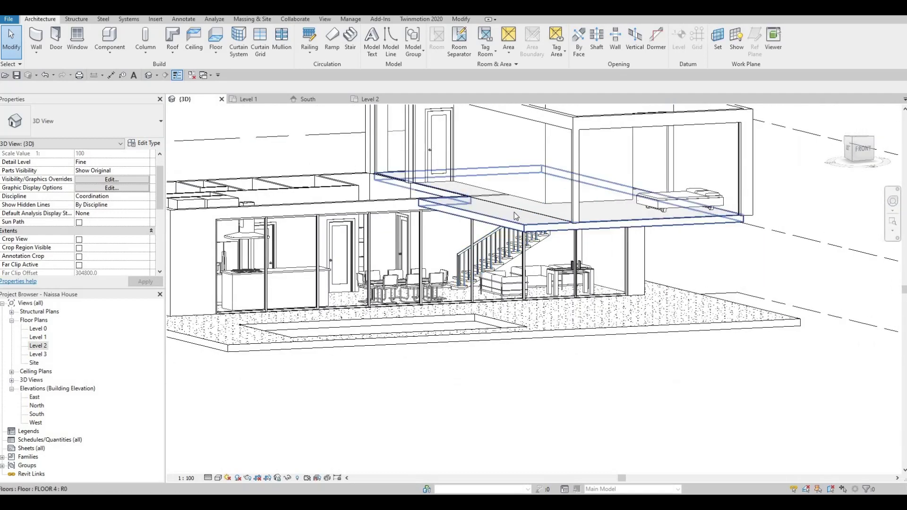
pyautogui.scroll(-1, 486, 215)
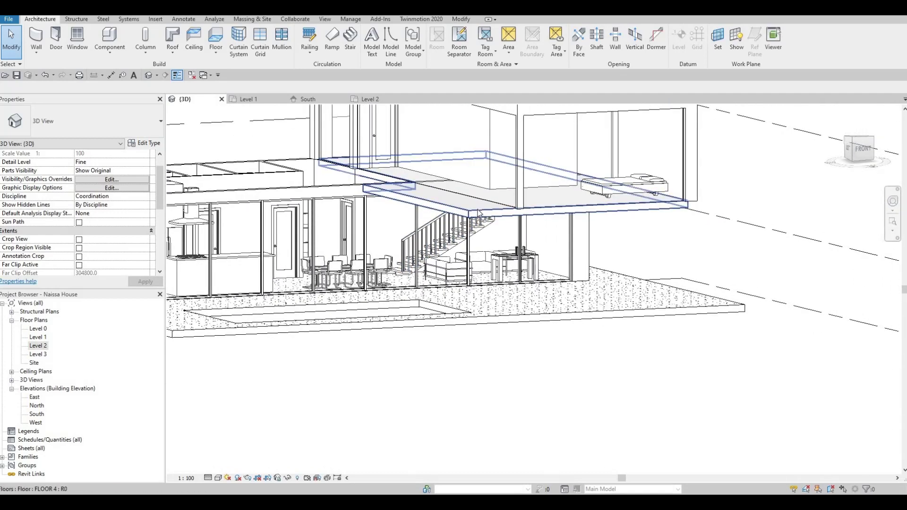
pyautogui.click(540, 221)
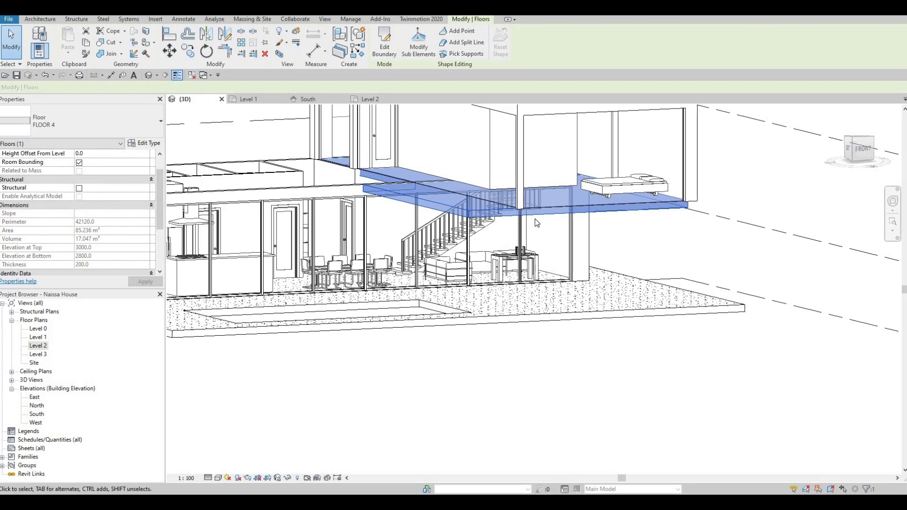
pyautogui.click(773, 257)
pyautogui.press('F1')
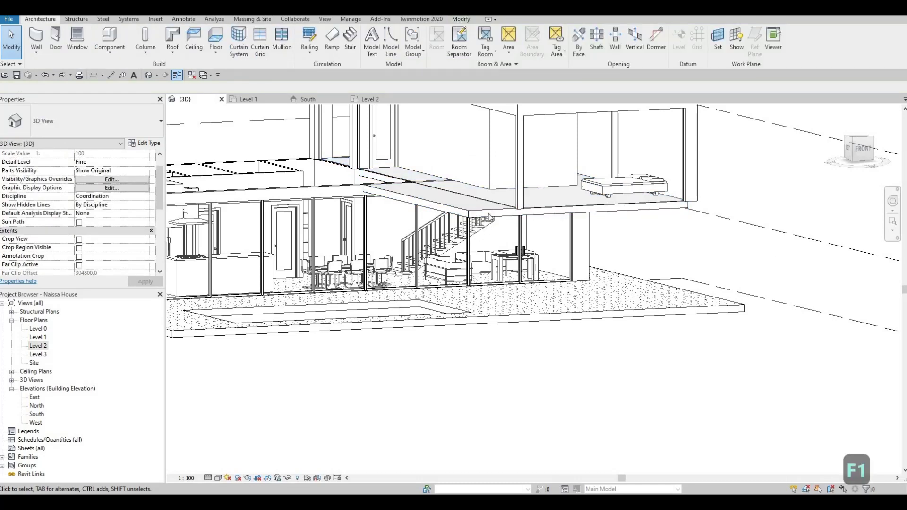
# Reopen the Level 2 floor's boundary for editing and show it in the Level 2 plan.
pyautogui.click(477, 207)
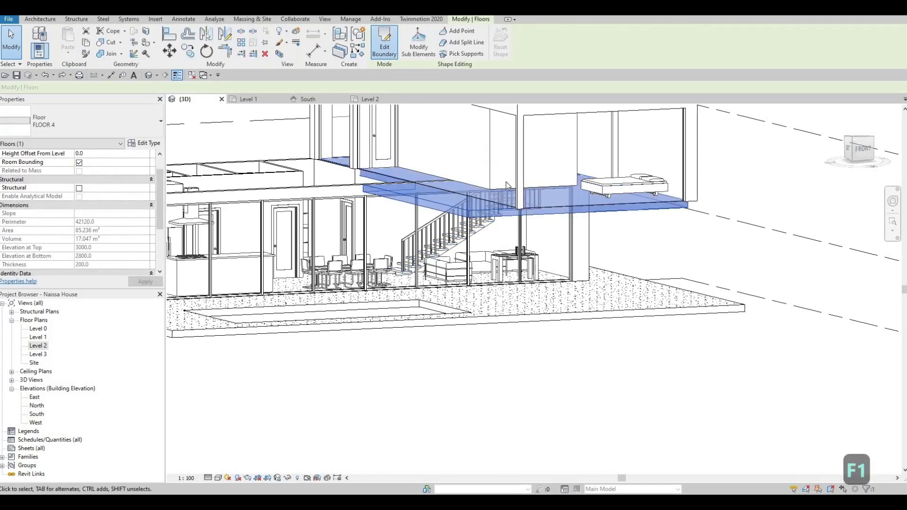
pyautogui.doubleClick(507, 185)
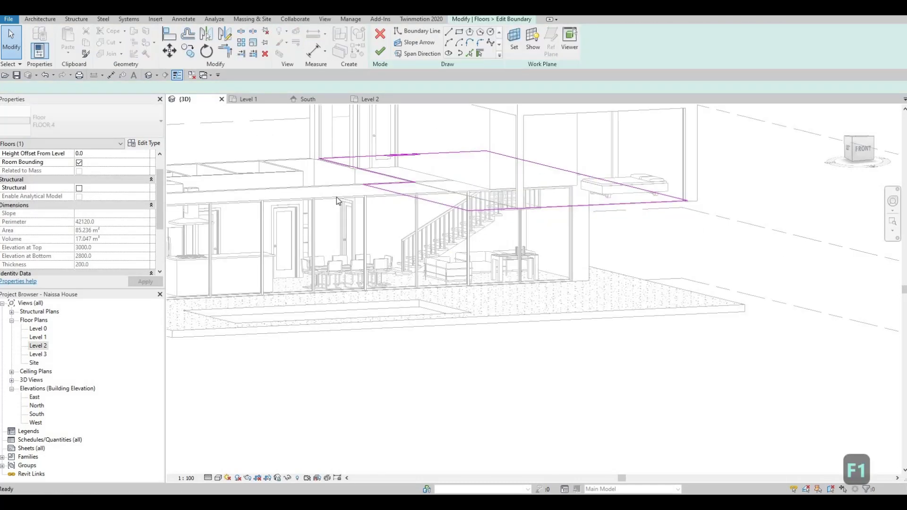
pyautogui.click(40, 346)
pyautogui.scroll(-4, 411, 304)
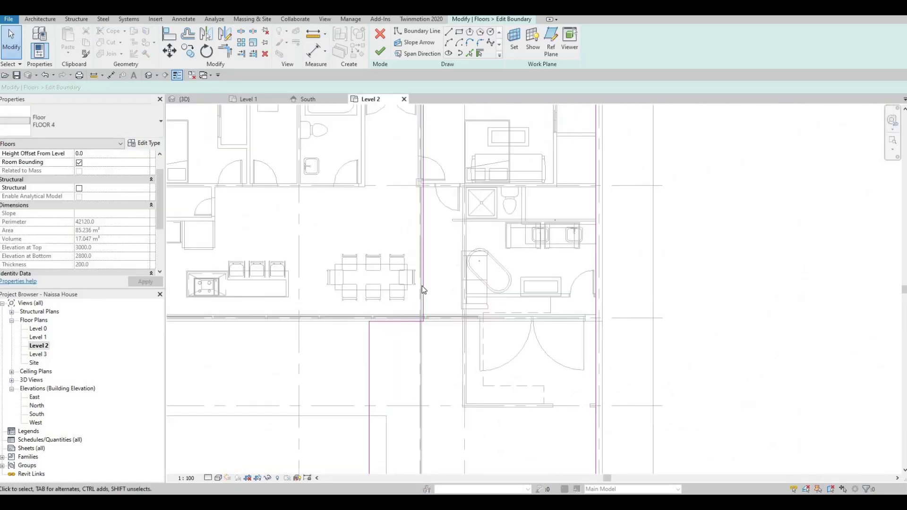
# Delete the long pool-side boundary line and the short boundary line at grid C.
pyautogui.press('Escape')
pyautogui.click(412, 282)
pyautogui.press('Delete')
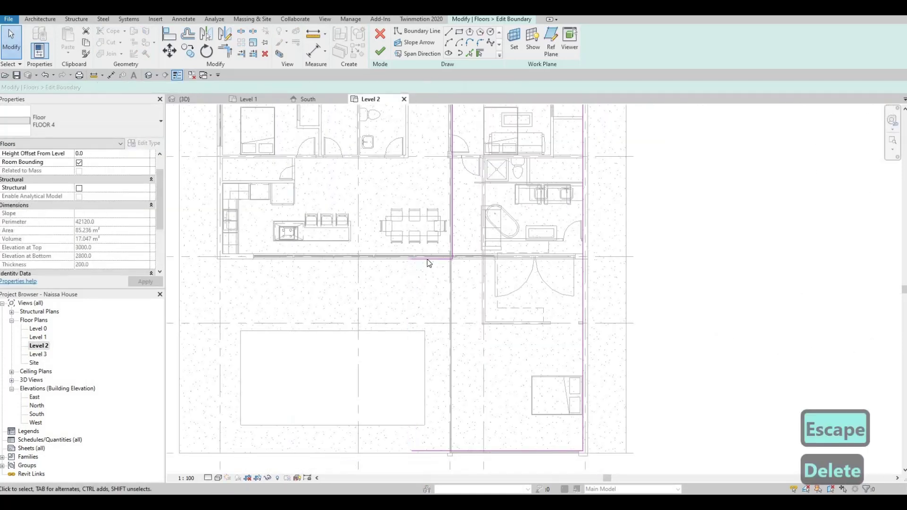
pyautogui.click(453, 321)
pyautogui.press('Delete')
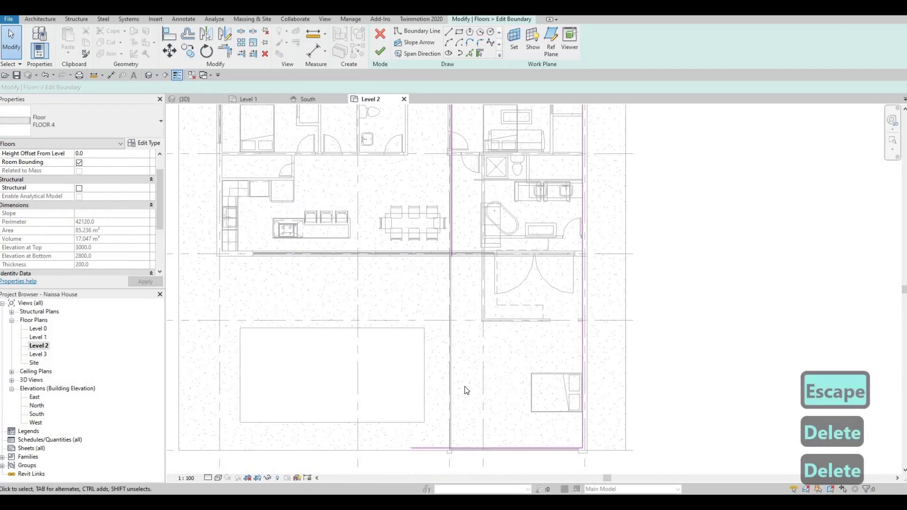
# Align the boundary edge at grid E to the inner wall face at grid C, shortening the floor.
pyautogui.press('a')
pyautogui.press('l')
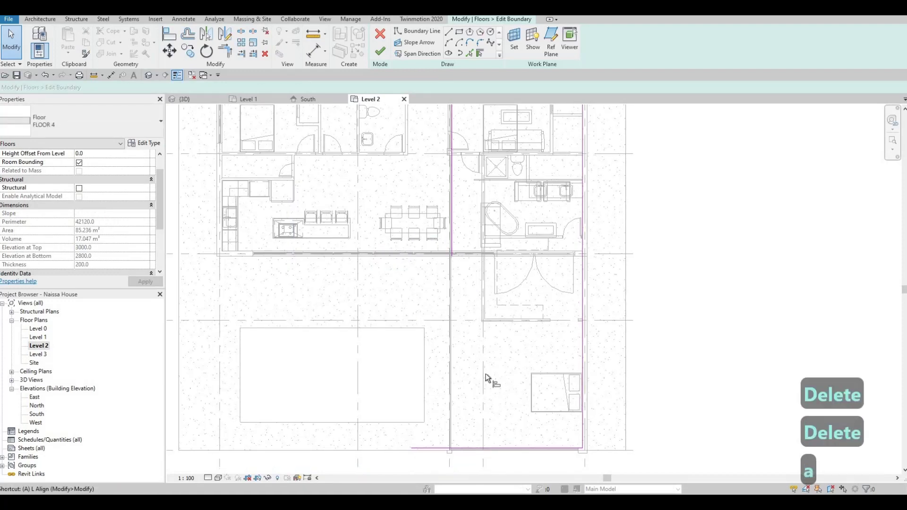
pyautogui.scroll(2, 532, 225)
pyautogui.scroll(4, 662, 255)
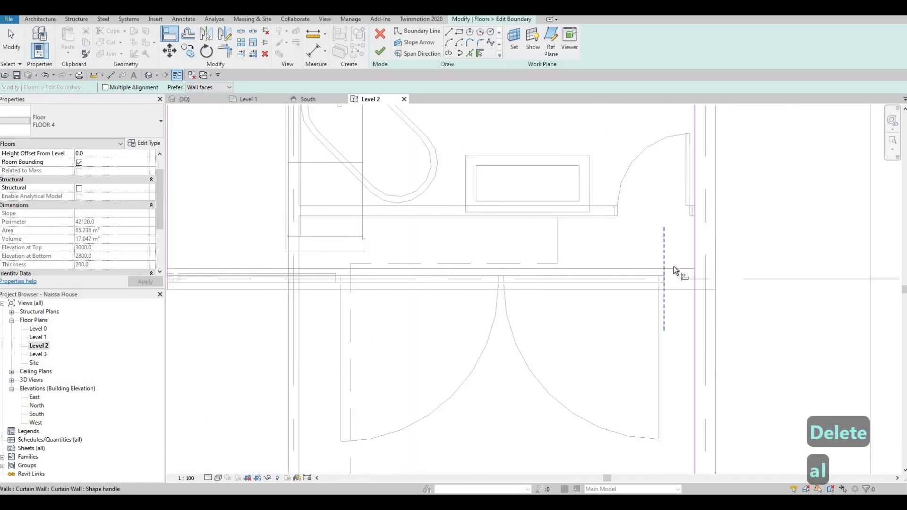
pyautogui.click(675, 270)
pyautogui.scroll(-5, 595, 375)
pyautogui.moveTo(581, 419); pyautogui.dragTo(594, 338, button='middle')
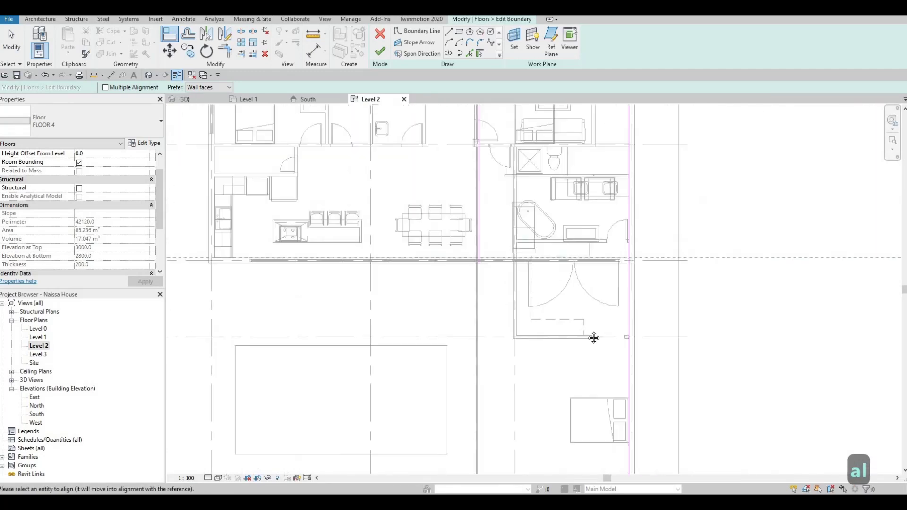
pyautogui.click(582, 381)
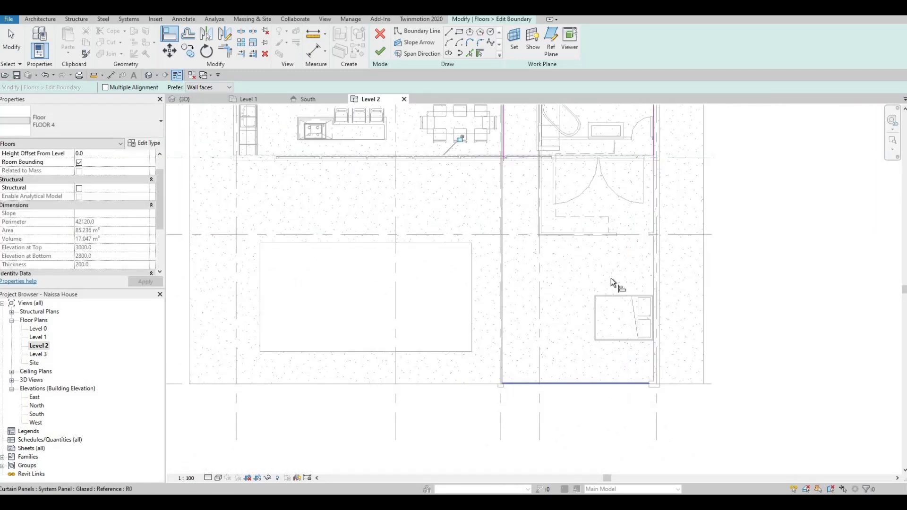
pyautogui.moveTo(611, 278); pyautogui.dragTo(583, 237, button='middle')
pyautogui.scroll(4, 620, 285)
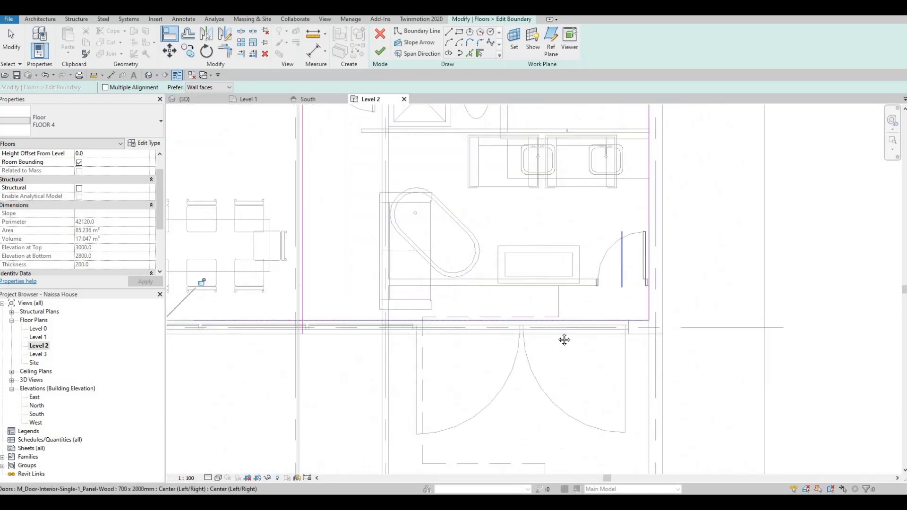
pyautogui.scroll(-2, 446, 391)
pyautogui.scroll(2, 446, 391)
pyautogui.press('Escape')
pyautogui.press('Escape')
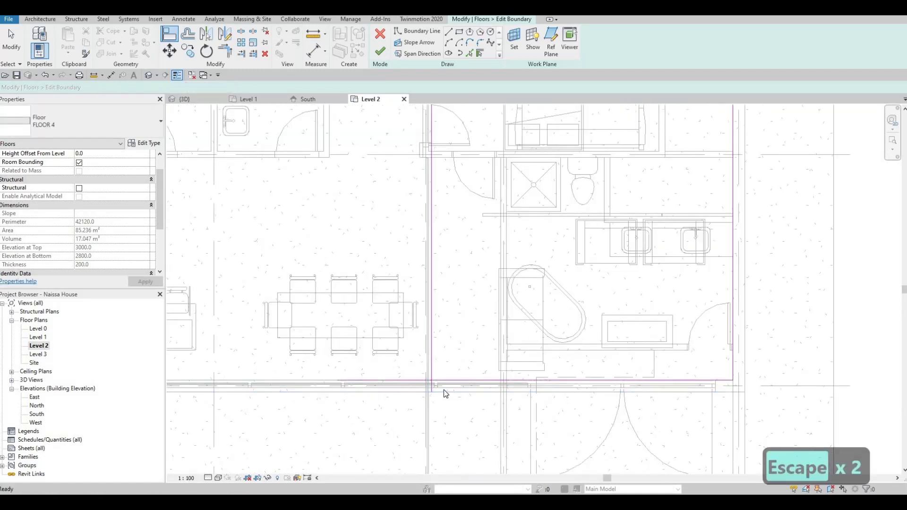
# Trim the grid 3 and grid C boundary lines to a corner and finish the floor boundary.
pyautogui.press('t')
pyautogui.press('r')
pyautogui.click(431, 355)
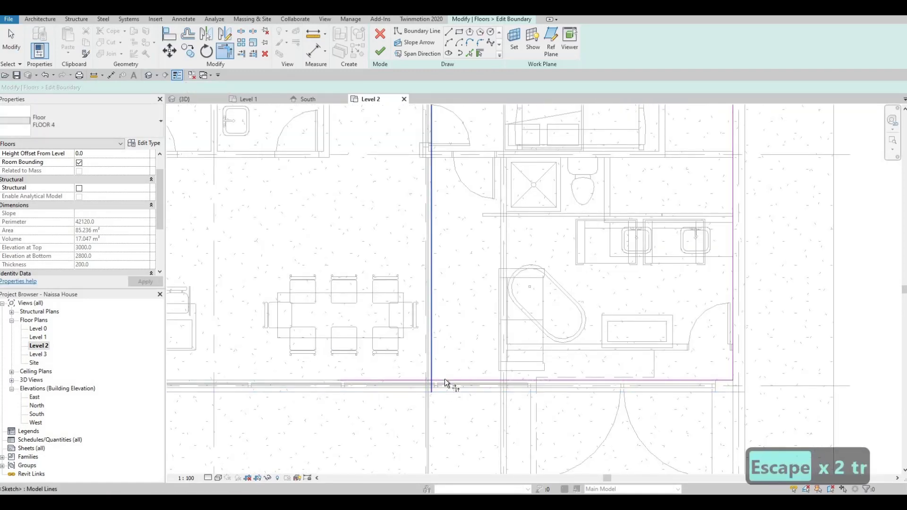
pyautogui.click(435, 383)
pyautogui.scroll(-2, 399, 150)
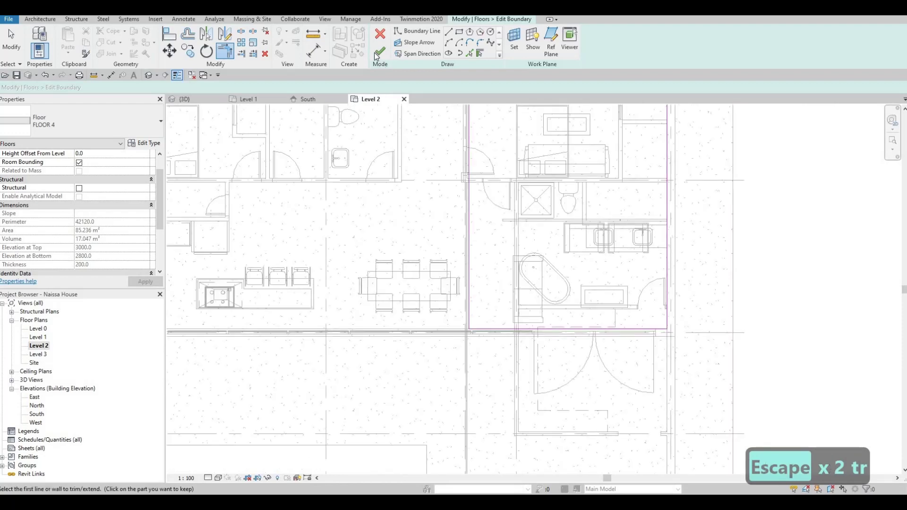
pyautogui.click(380, 51)
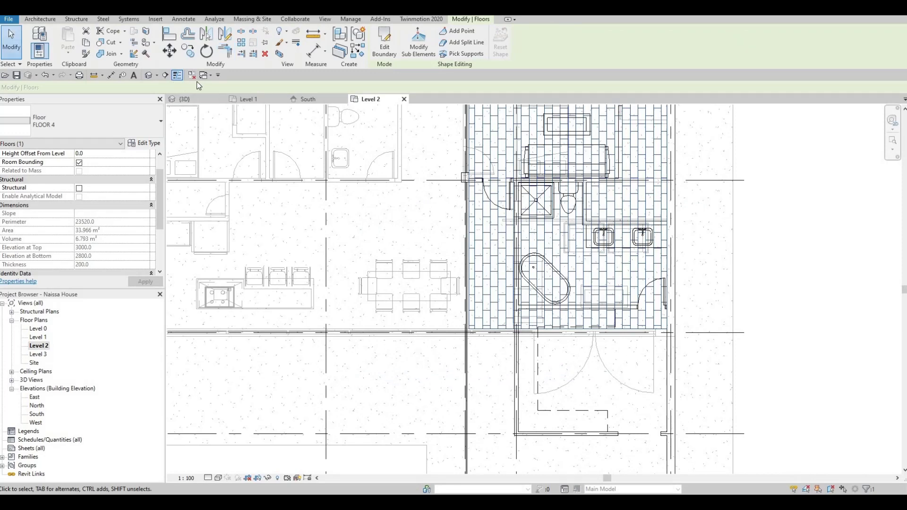
# Examine the shortened Level 2 floor in 3D together with the open area around the bedroom.
pyautogui.click(149, 75)
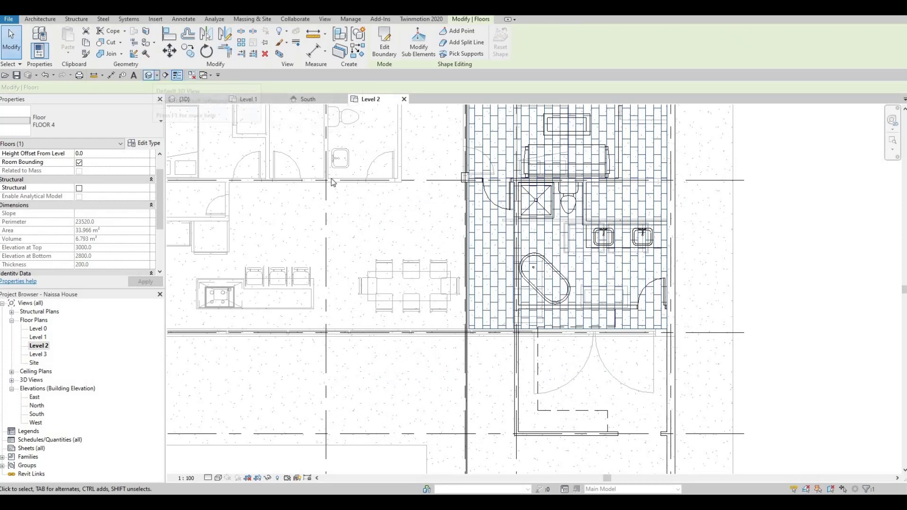
pyautogui.keyDown('shift'); pyautogui.moveTo(404, 176); pyautogui.dragTo(397, 179, button='middle'); pyautogui.keyUp('shift')
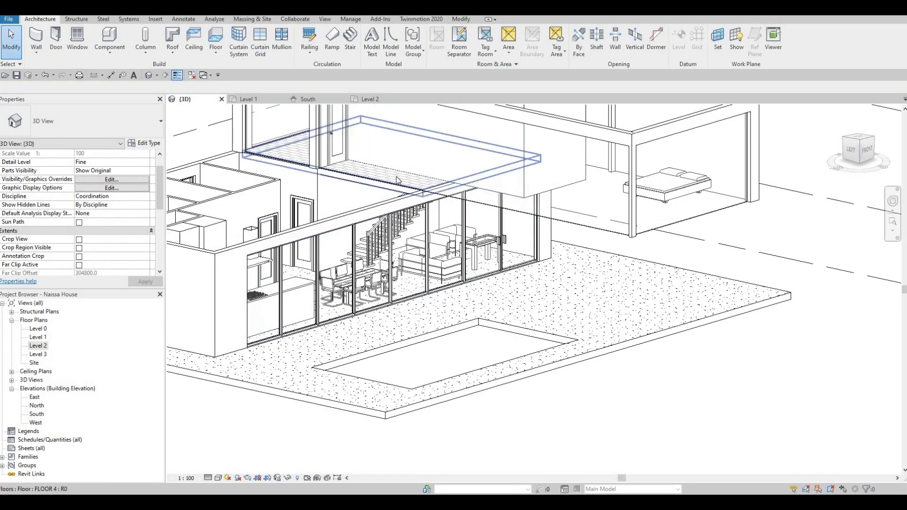
pyautogui.keyDown('shift'); pyautogui.moveTo(356, 209); pyautogui.dragTo(245, 263, button='middle'); pyautogui.keyUp('shift')
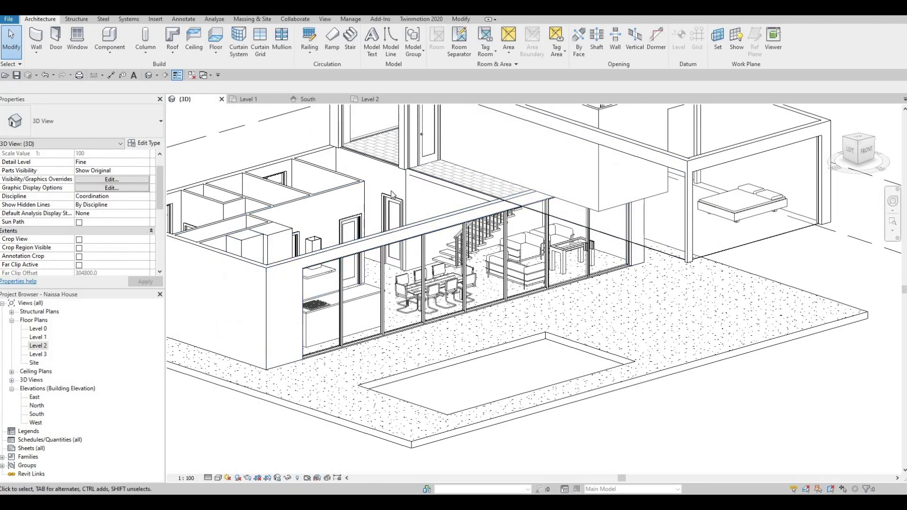
pyautogui.scroll(-3, 481, 199)
pyautogui.keyDown('shift'); pyautogui.moveTo(391, 243); pyautogui.dragTo(302, 203, button='middle'); pyautogui.keyUp('shift')
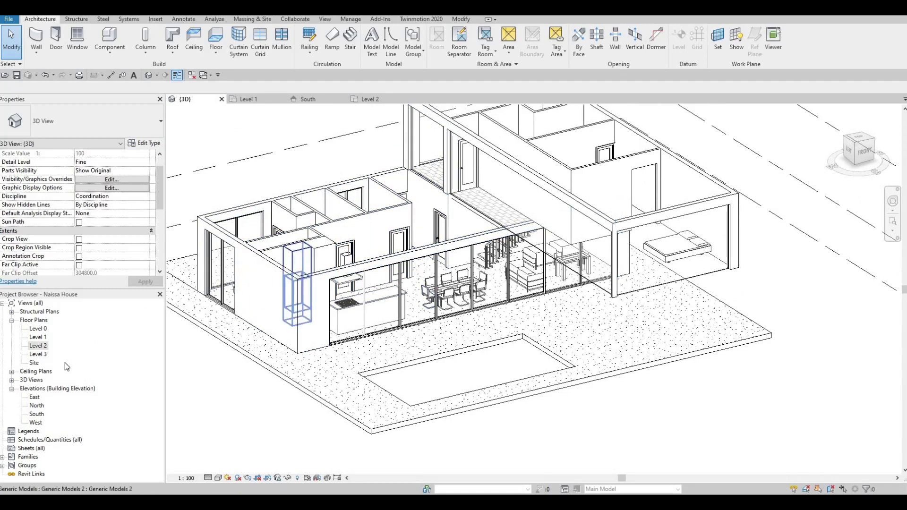
# Start a footprint roof on the Level 2 floor plan and duplicate the Generic Roof - 300mm type as ROOF 1.
pyautogui.hotkey('ctrl', 'Tab')
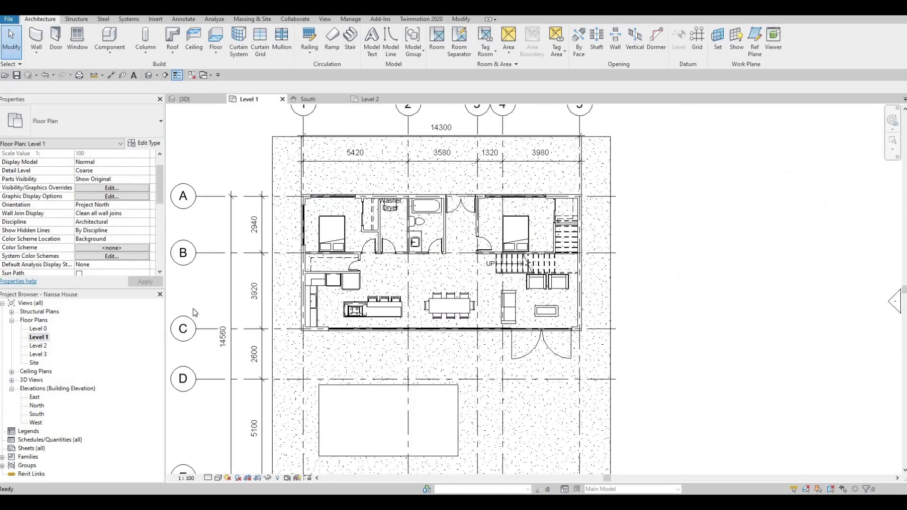
pyautogui.doubleClick(37, 346)
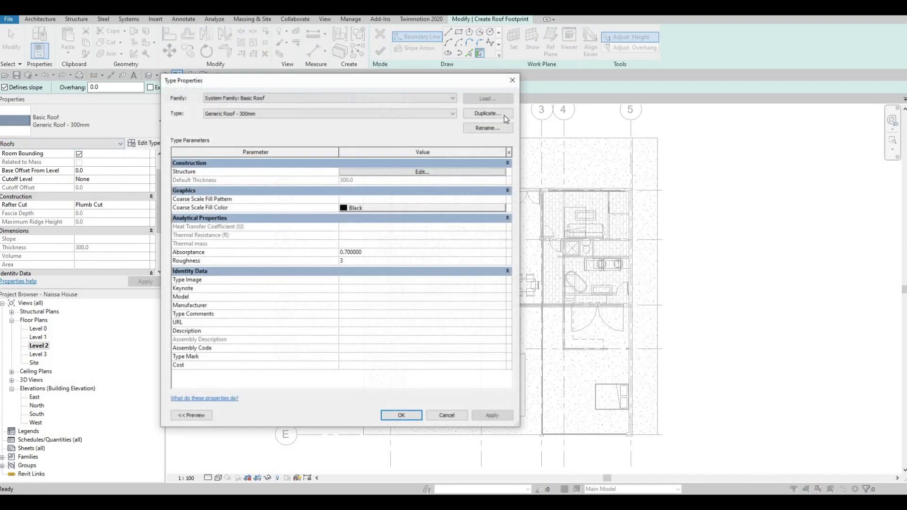
pyautogui.click(488, 113)
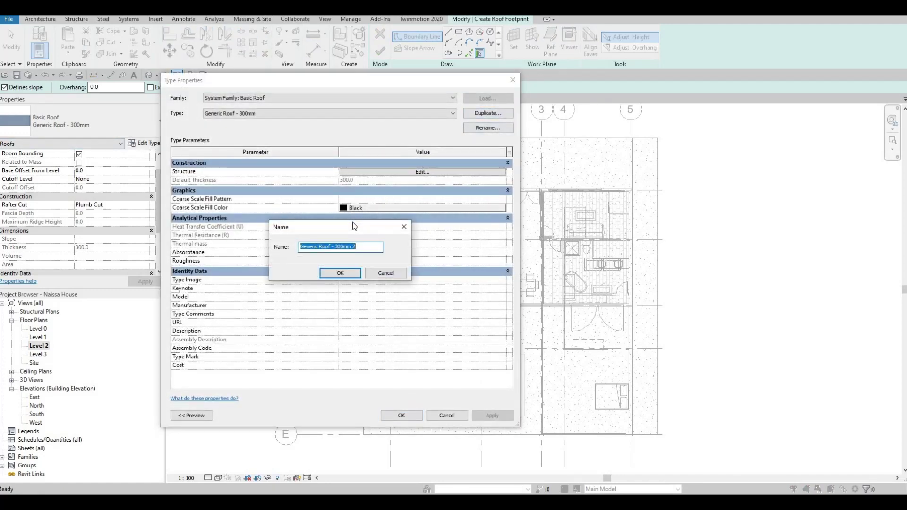
pyautogui.write('r')
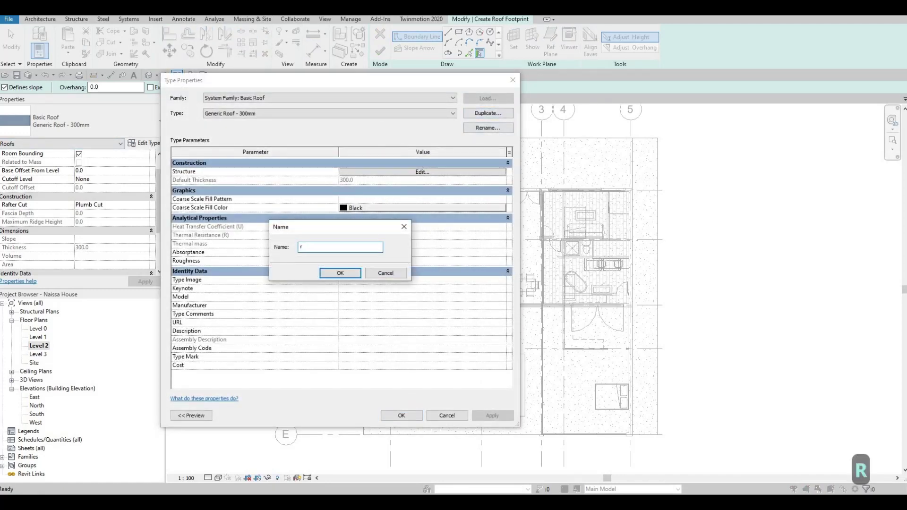
pyautogui.press('BackSpace')
pyautogui.write('ROOF 1')
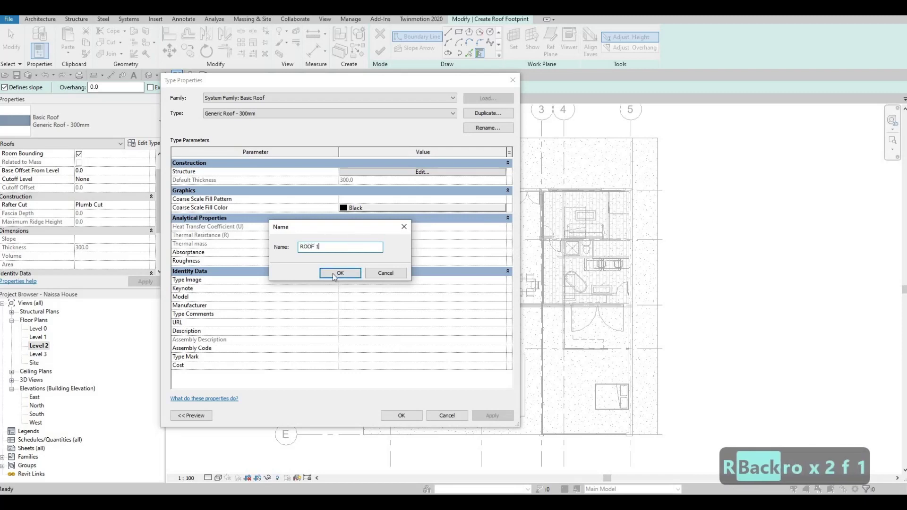
pyautogui.click(337, 274)
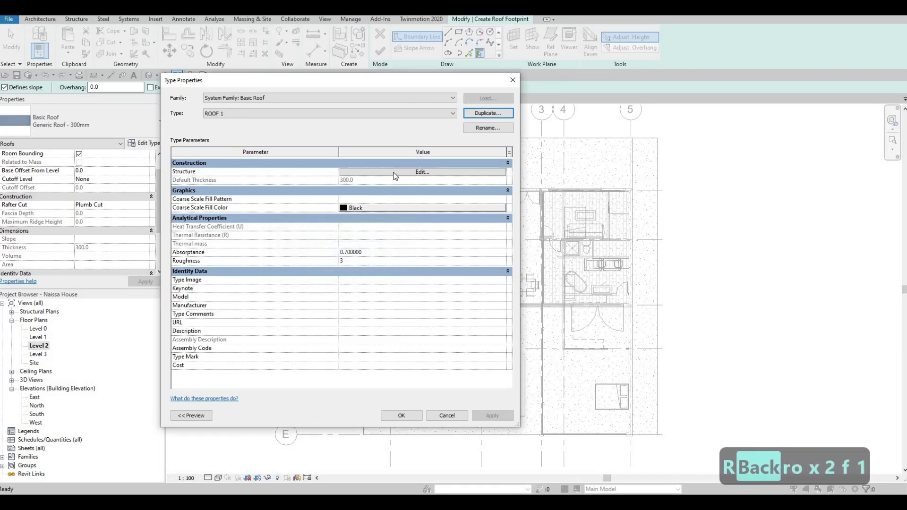
# Set the ROOF 1 structure layer to 200 mm thick with the Concrete Masonry Units material and accept the type.
pyautogui.click(394, 172)
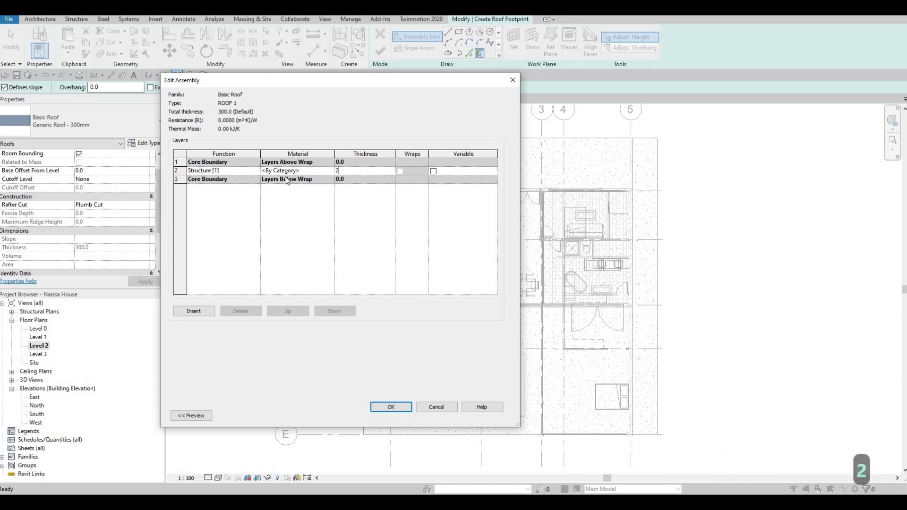
pyautogui.write('200')
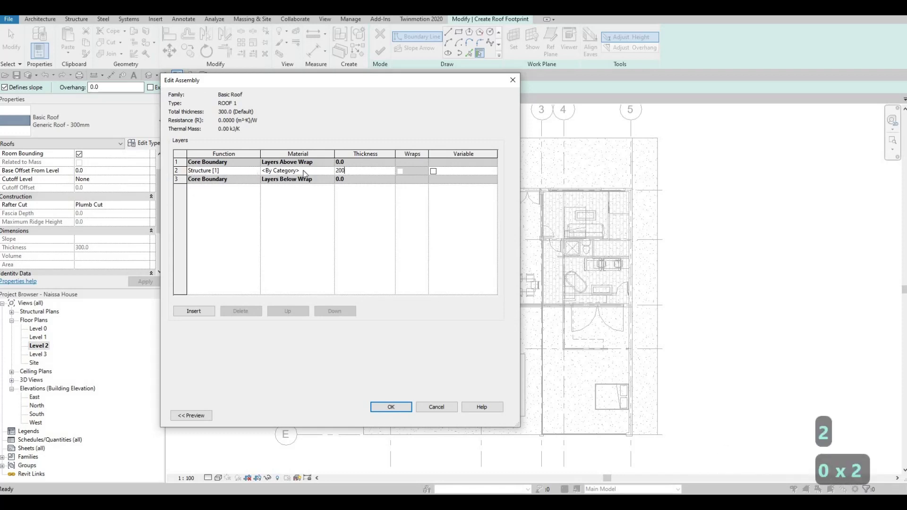
pyautogui.click(330, 171)
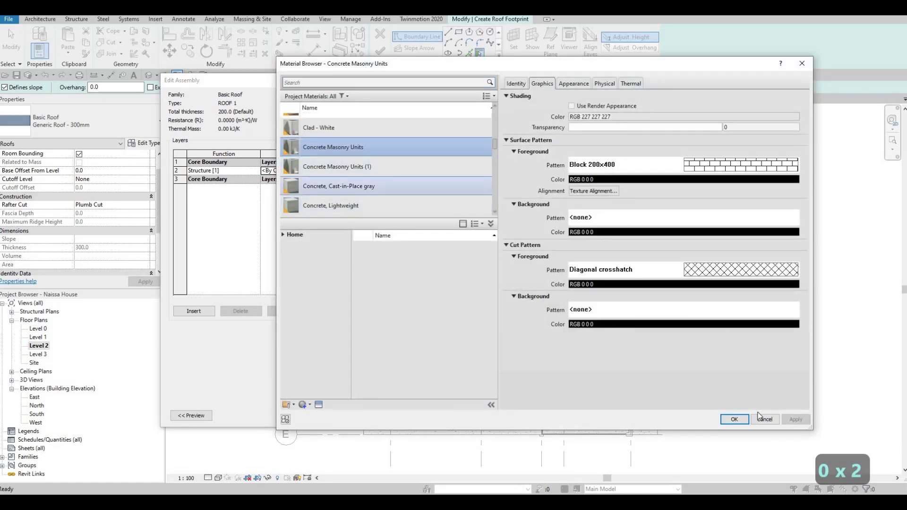
pyautogui.press('Return')
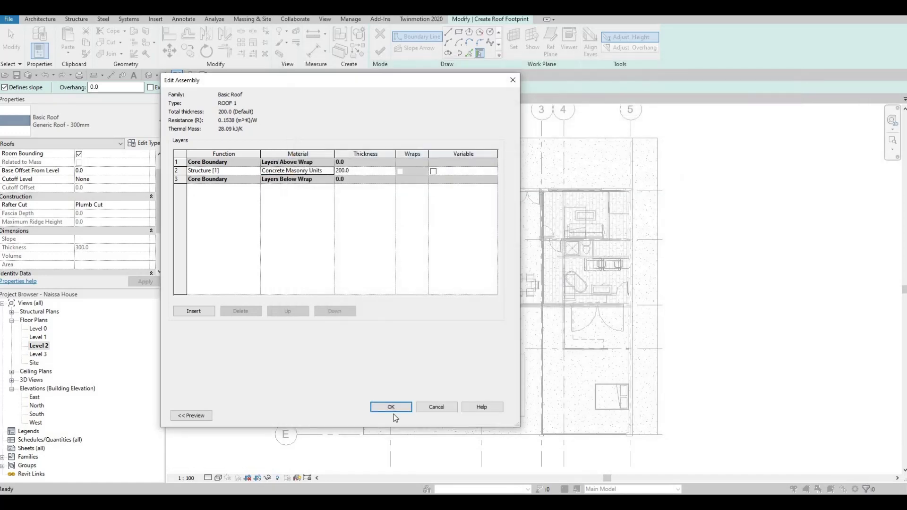
pyautogui.click(394, 407)
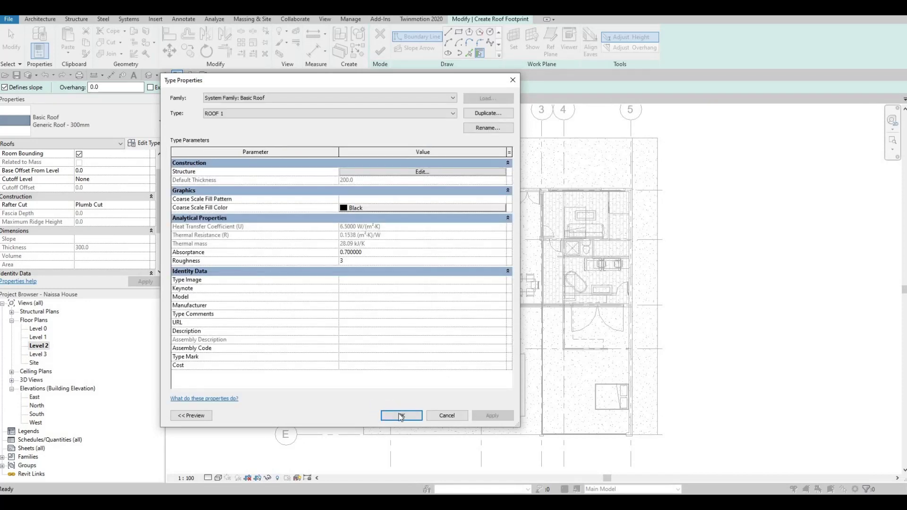
pyautogui.click(402, 415)
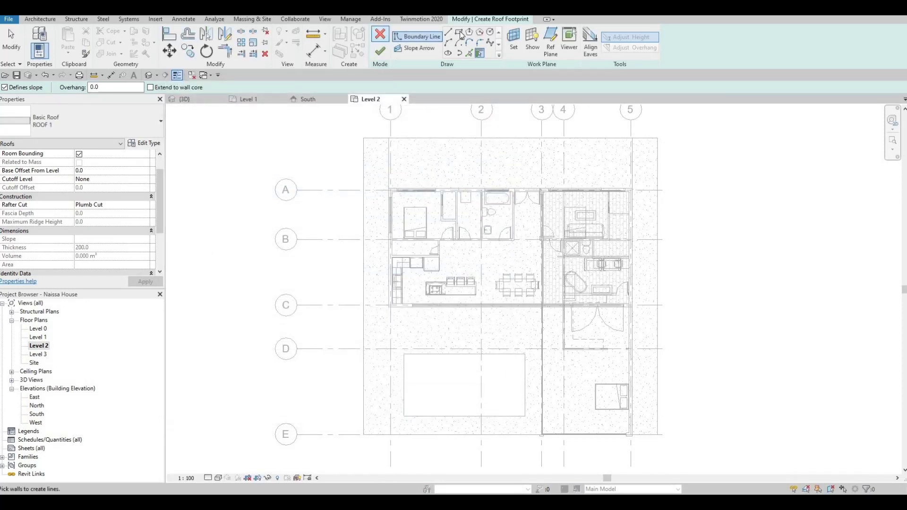
pyautogui.press('l')
pyautogui.press('i')
pyautogui.scroll(5, 401, 186)
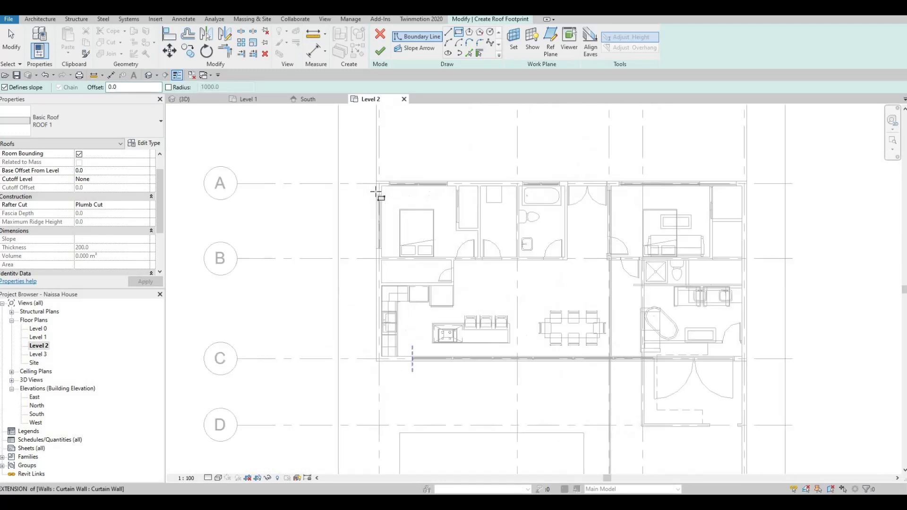
pyautogui.scroll(-3, 527, 227)
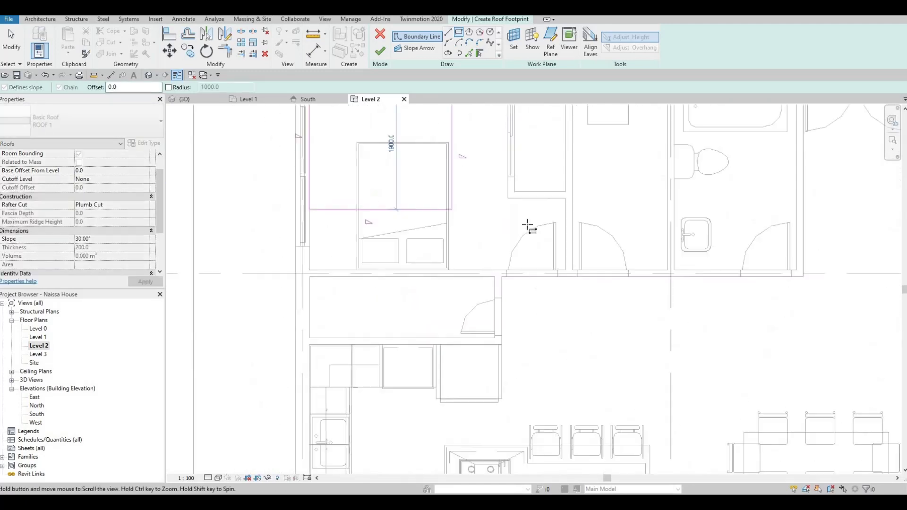
pyautogui.press('Escape')
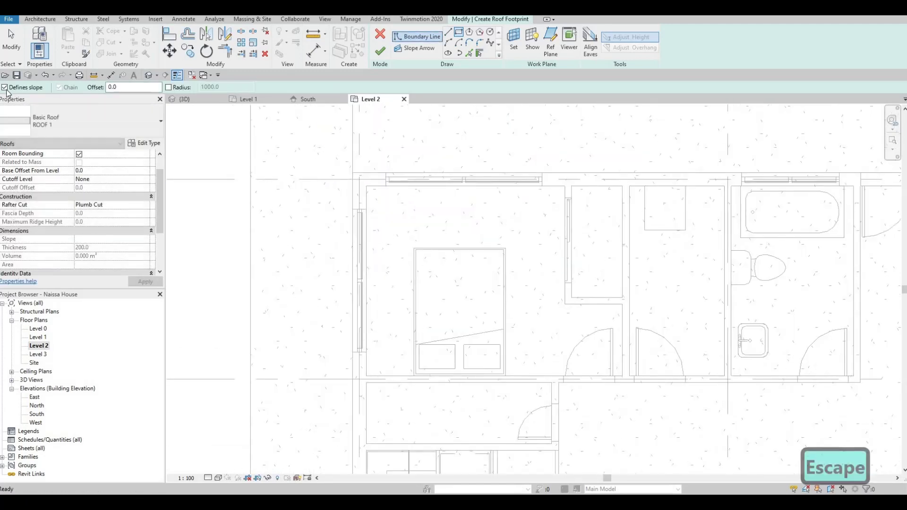
# Draw a rectangular roof boundary without slope from the inner wall corner at grids A and 1 to the inner wall face at grids C and 3.
pyautogui.moveTo(403, 227); pyautogui.dragTo(371, 270, button='middle')
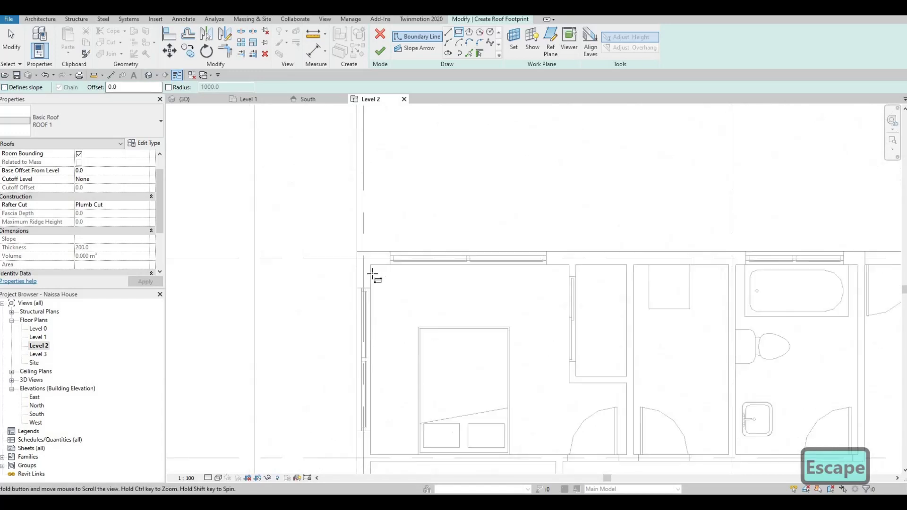
pyautogui.click(372, 276)
pyautogui.scroll(-3, 685, 317)
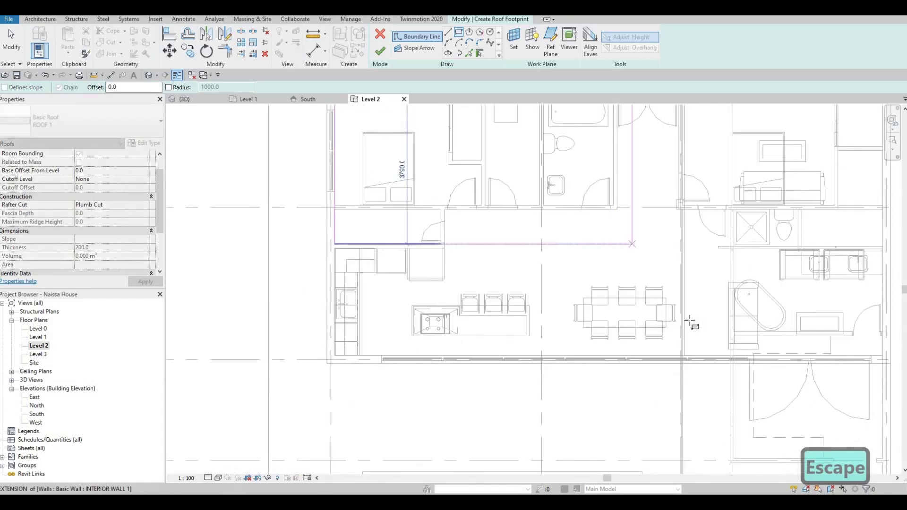
pyautogui.scroll(6, 666, 360)
pyautogui.scroll(4, 651, 369)
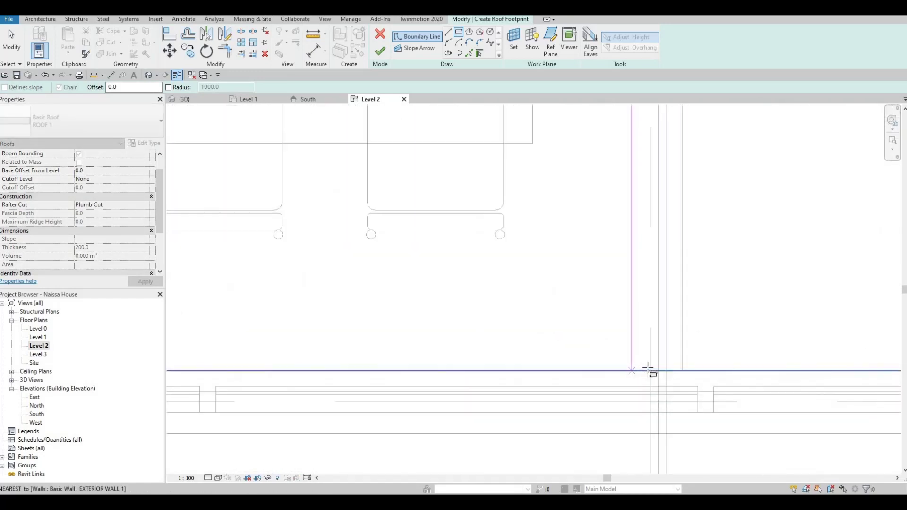
pyautogui.scroll(-3, 628, 274)
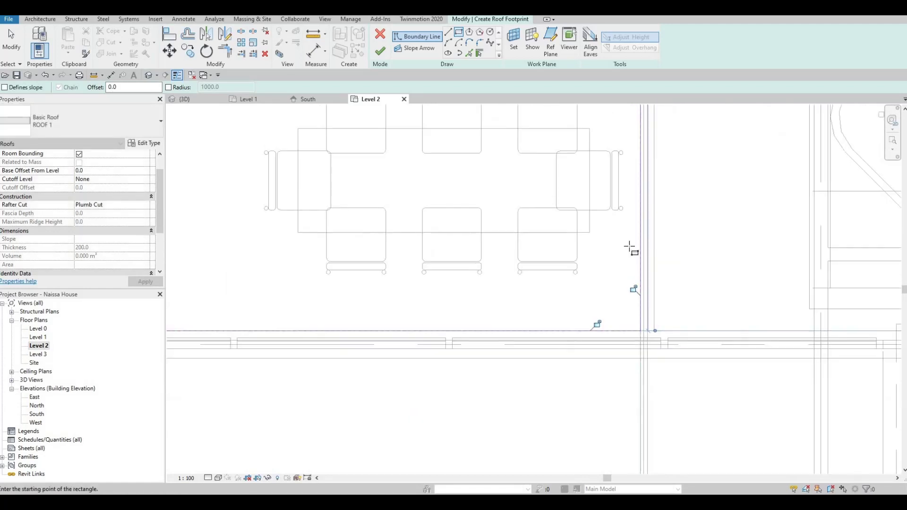
# Examine the roof boundary along grid 3 and its corners at grids A and C against the wall faces.
pyautogui.scroll(5, 654, 255)
pyautogui.click(647, 276)
pyautogui.scroll(2, 646, 272)
pyautogui.scroll(3, 646, 271)
pyautogui.moveTo(642, 281); pyautogui.dragTo(638, 419, button='middle')
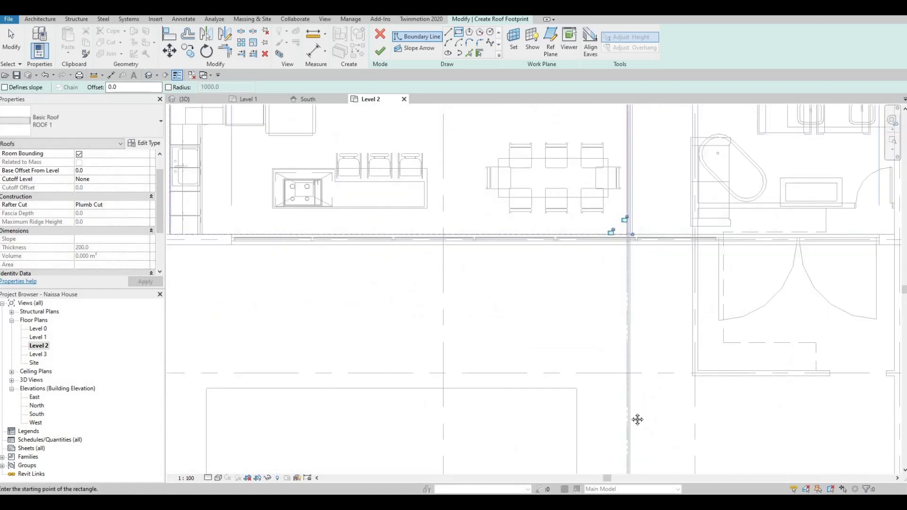
pyautogui.moveTo(639, 169); pyautogui.dragTo(621, 326, button='middle')
pyautogui.scroll(1, 635, 175)
pyautogui.scroll(5, 582, 257)
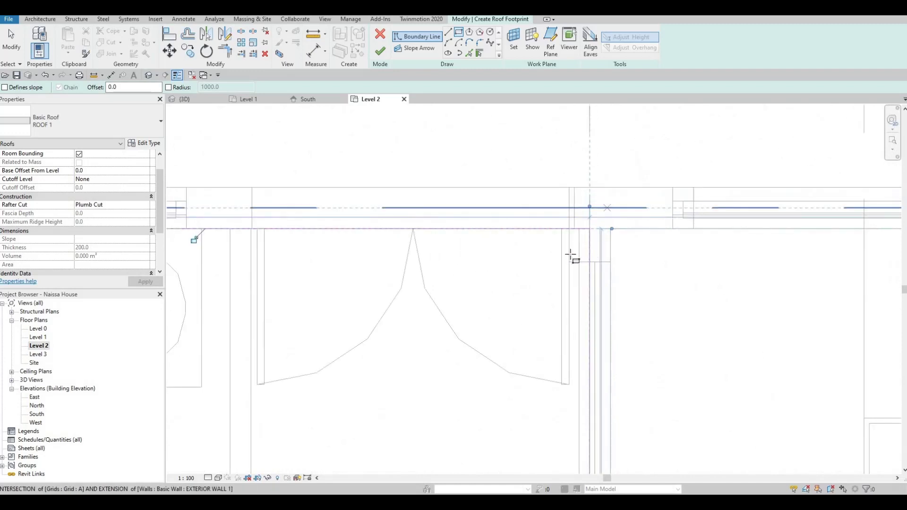
pyautogui.press('Escape')
pyautogui.press('Escape')
pyautogui.press('Escape')
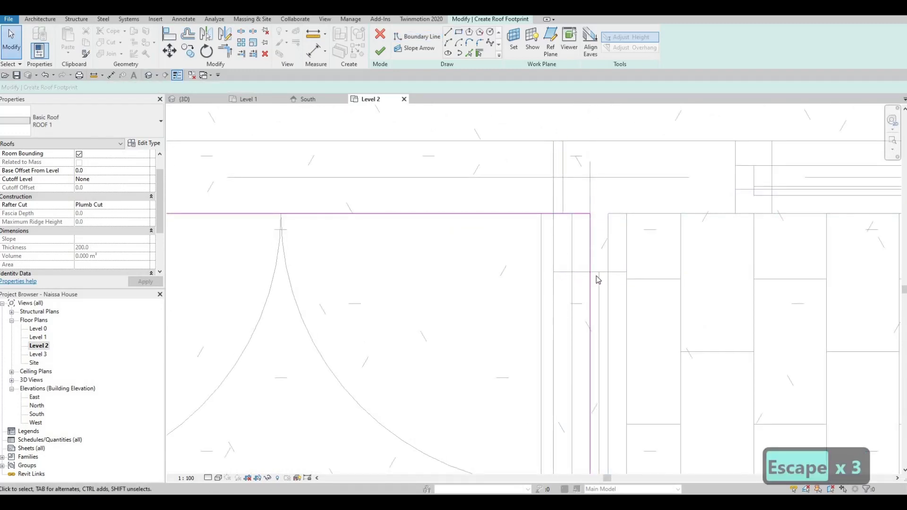
pyautogui.scroll(-2, 581, 235)
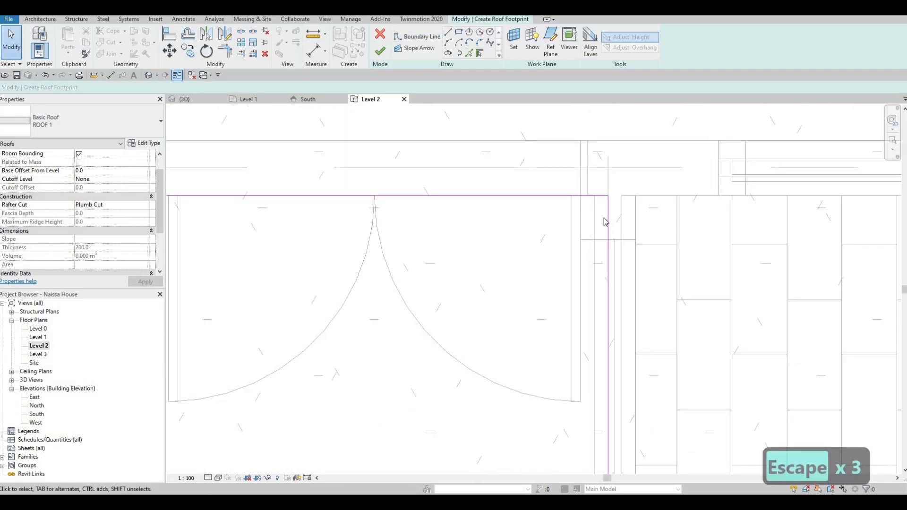
pyautogui.moveTo(603, 219); pyautogui.dragTo(632, 209, button='middle')
pyautogui.scroll(-3, 574, 241)
pyautogui.moveTo(574, 236); pyautogui.dragTo(612, 50, button='middle')
pyautogui.scroll(-1, 614, 307)
pyautogui.moveTo(614, 307); pyautogui.dragTo(639, 70, button='middle')
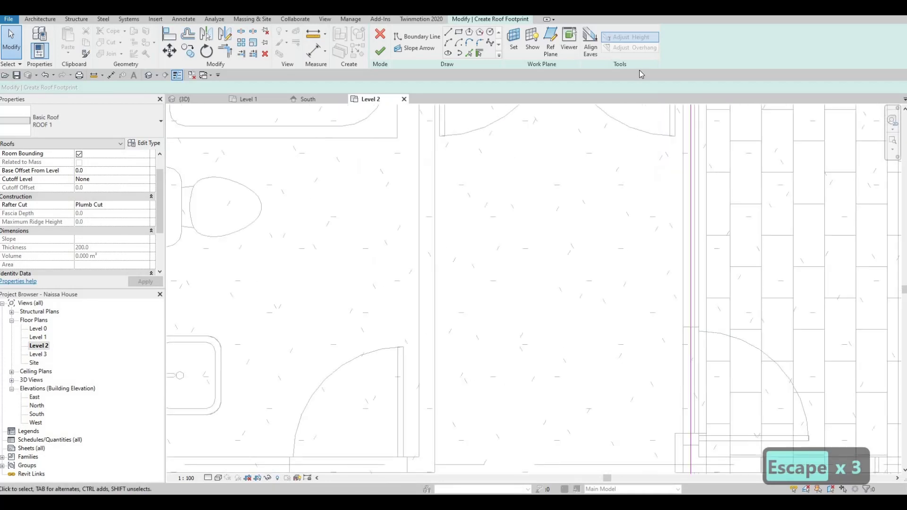
pyautogui.moveTo(662, 396); pyautogui.dragTo(643, 76, button='middle')
pyautogui.moveTo(634, 392); pyautogui.dragTo(570, 43, button='middle')
pyautogui.scroll(1, 610, 251)
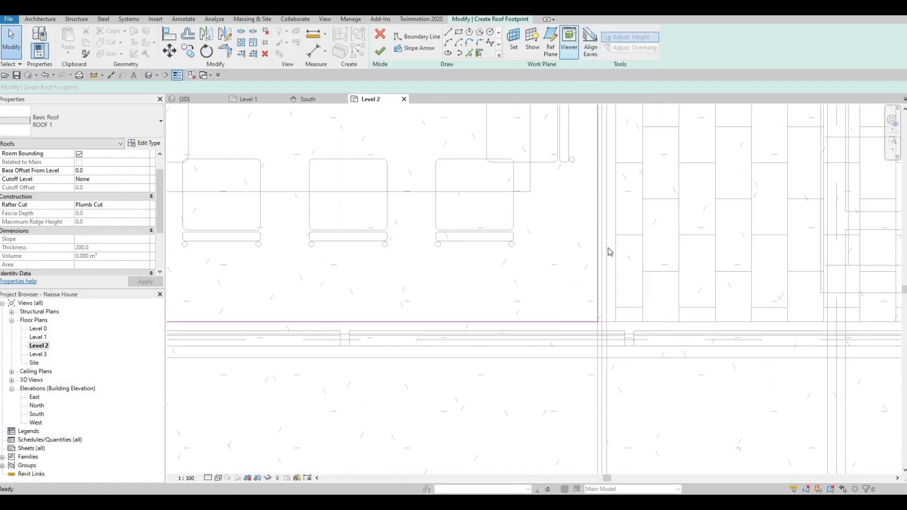
pyautogui.scroll(2, 629, 326)
pyautogui.moveTo(632, 319); pyautogui.dragTo(655, 276, button='middle')
pyautogui.scroll(-2, 655, 276)
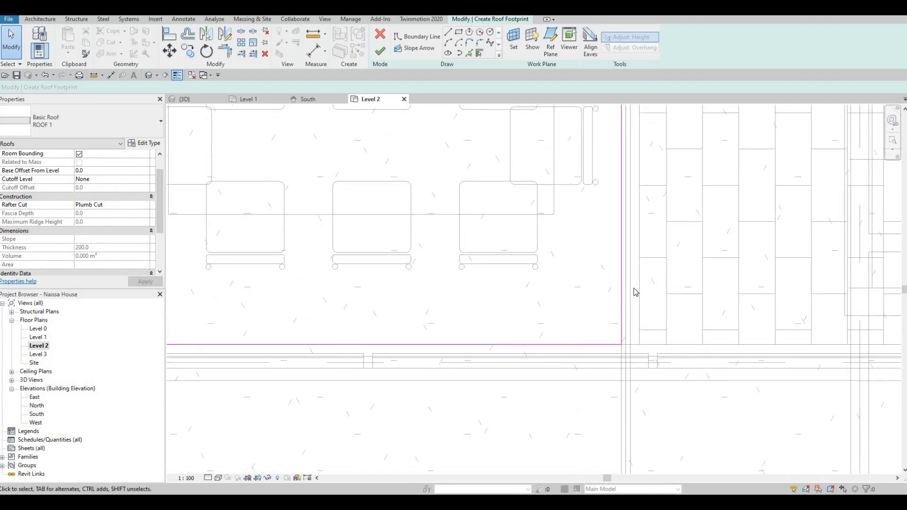
pyautogui.scroll(-1, 368, 114)
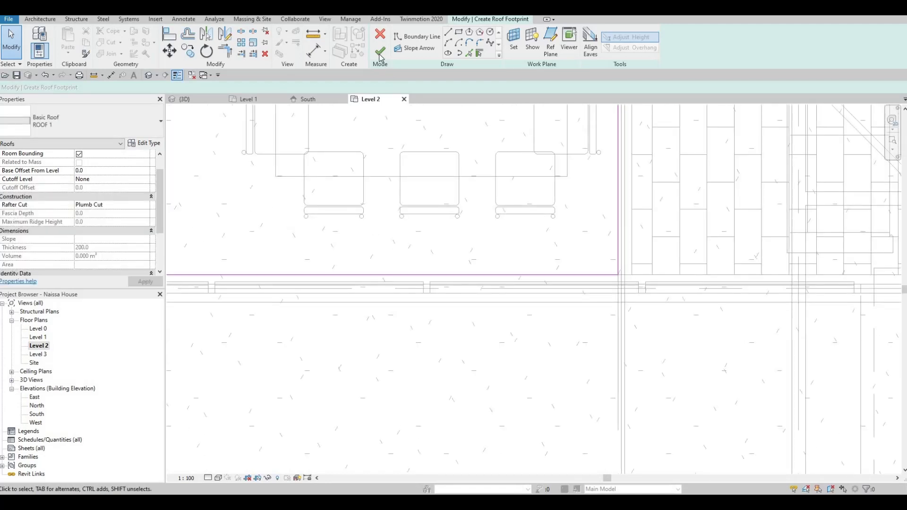
# Finish the roof footprint and show the new flat roof in the 3D view.
pyautogui.click(381, 51)
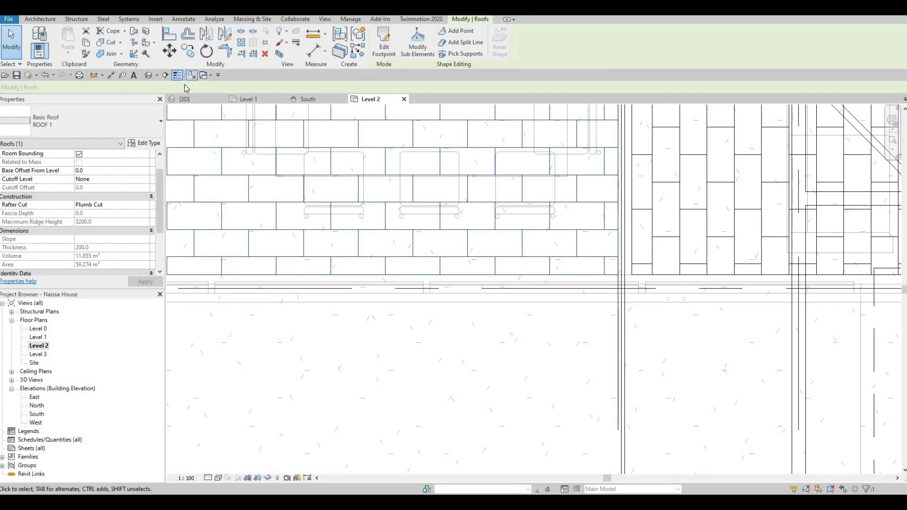
pyautogui.hotkey('ctrl', 'Tab')
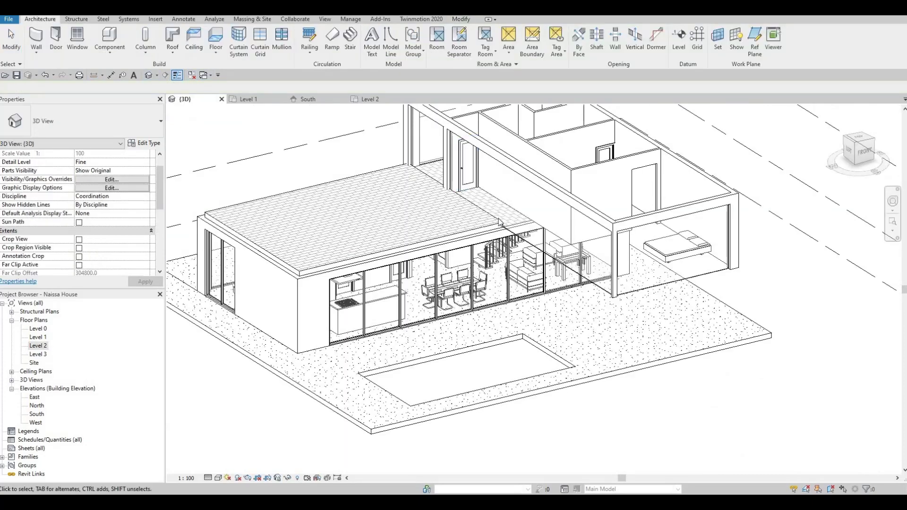
pyautogui.scroll(5, 463, 232)
pyautogui.keyDown('shift'); pyautogui.moveTo(463, 232); pyautogui.dragTo(427, 302, button='middle'); pyautogui.keyUp('shift')
# Set the roof's Base Offset From Level to -200 mm.
pyautogui.click(457, 240)
pyautogui.moveTo(561, 243); pyautogui.dragTo(587, 231, button='middle')
pyautogui.scroll(-5, 587, 231)
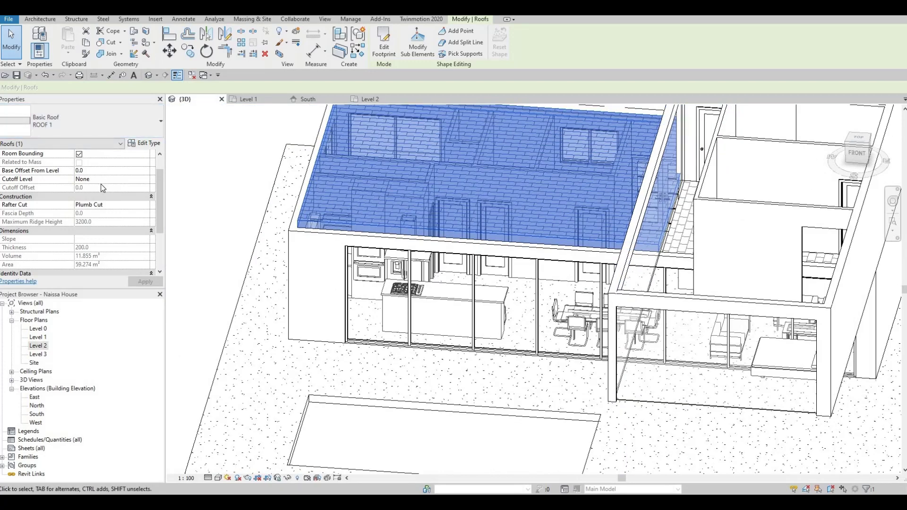
pyautogui.press('Escape')
pyautogui.keyDown('shift'); pyautogui.moveTo(445, 203); pyautogui.dragTo(376, 237, button='middle'); pyautogui.keyUp('shift')
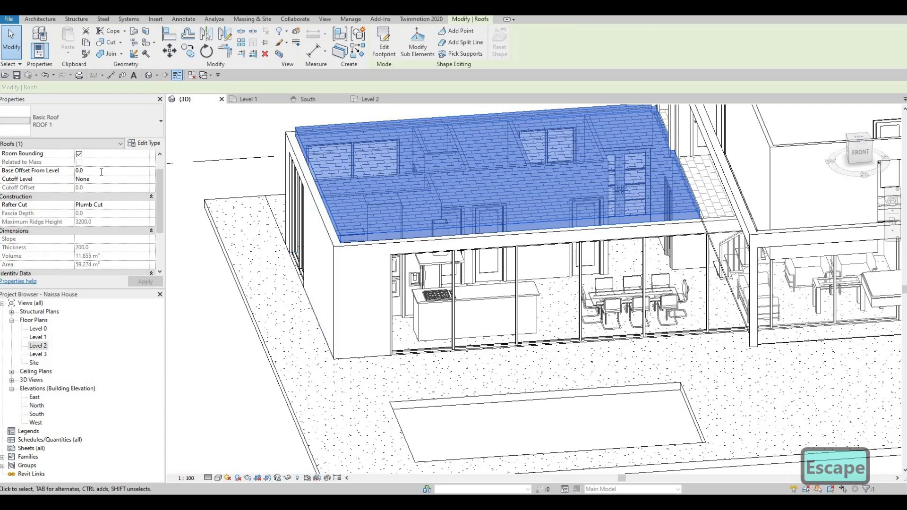
pyautogui.write('-2')
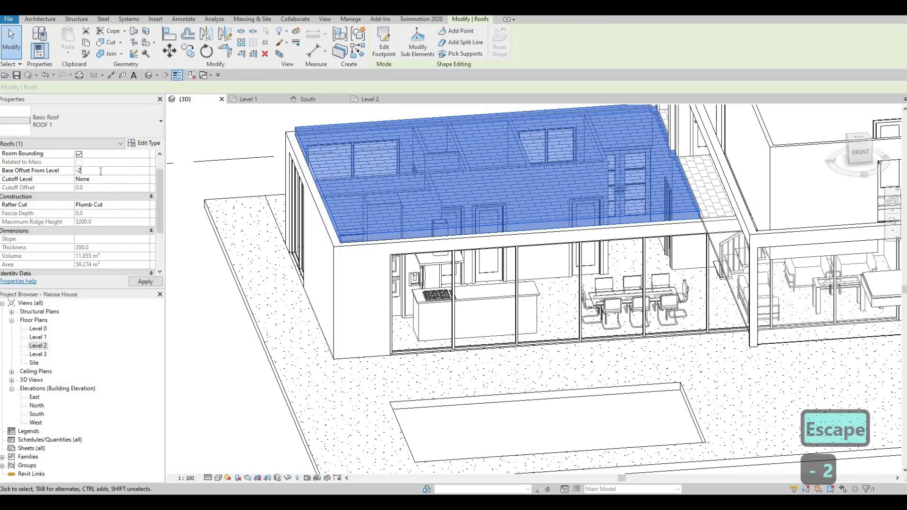
pyautogui.write('00')
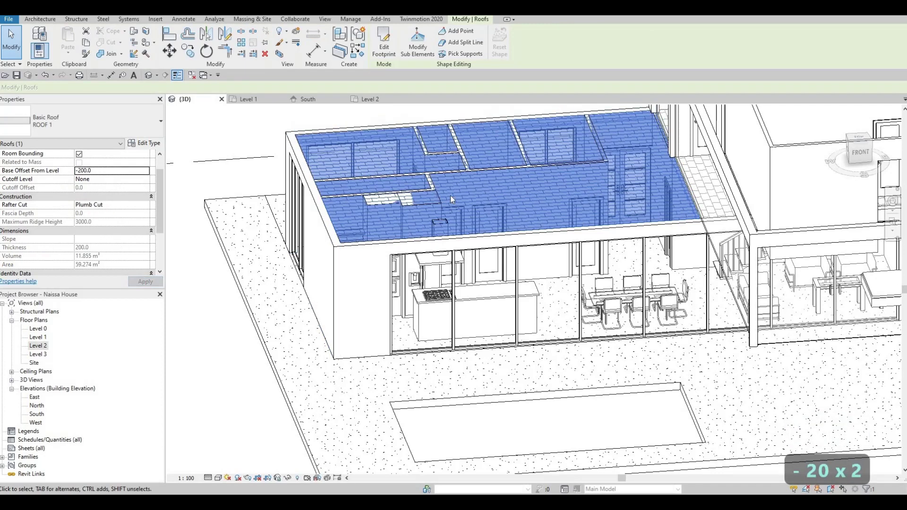
pyautogui.press('Escape')
pyautogui.press('Escape')
# Open the flat roof's footprint for editing at its corner beside the FLOOR 4 slab.
pyautogui.scroll(3, 687, 249)
pyautogui.keyDown('shift'); pyautogui.moveTo(687, 250); pyautogui.dragTo(732, 253, button='middle'); pyautogui.keyUp('shift')
pyautogui.keyDown('shift'); pyautogui.moveTo(709, 236); pyautogui.dragTo(676, 227, button='middle'); pyautogui.keyUp('shift')
pyautogui.click(701, 234)
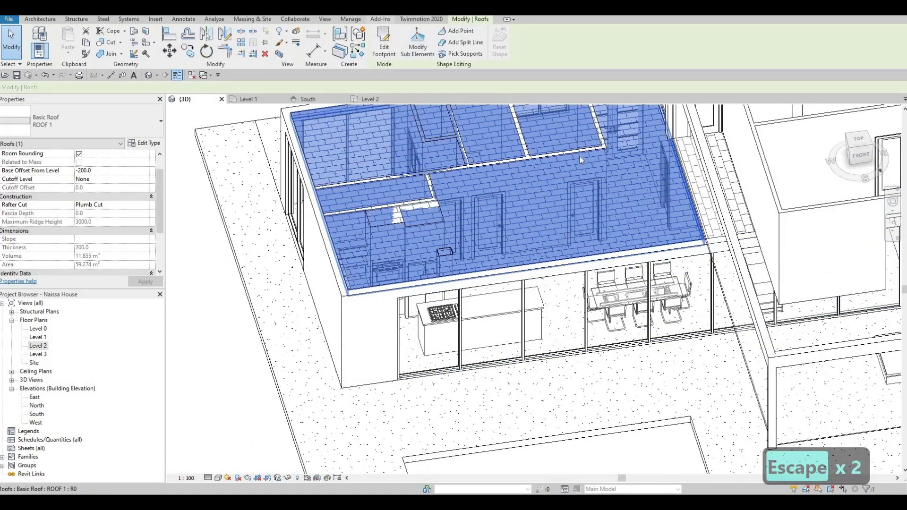
pyautogui.click(382, 40)
pyautogui.keyDown('shift'); pyautogui.moveTo(543, 236); pyautogui.dragTo(597, 313, button='middle'); pyautogui.keyUp('shift')
pyautogui.scroll(3, 597, 312)
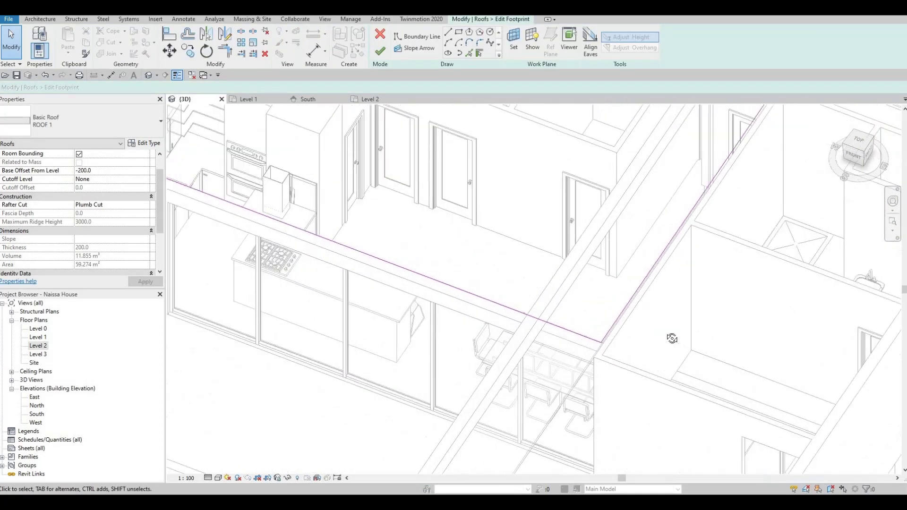
pyautogui.keyDown('shift'); pyautogui.moveTo(671, 330); pyautogui.dragTo(778, 247, button='middle'); pyautogui.keyUp('shift')
pyautogui.scroll(5, 798, 239)
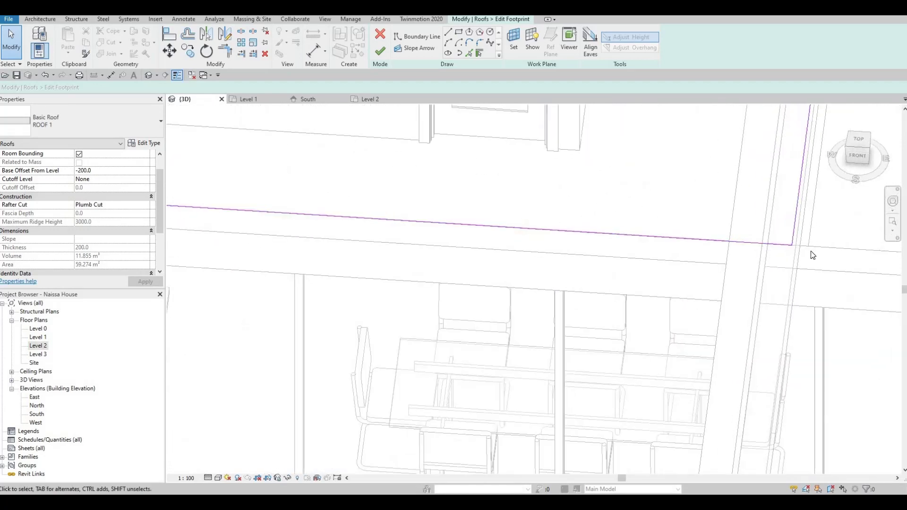
pyautogui.scroll(-1, 719, 262)
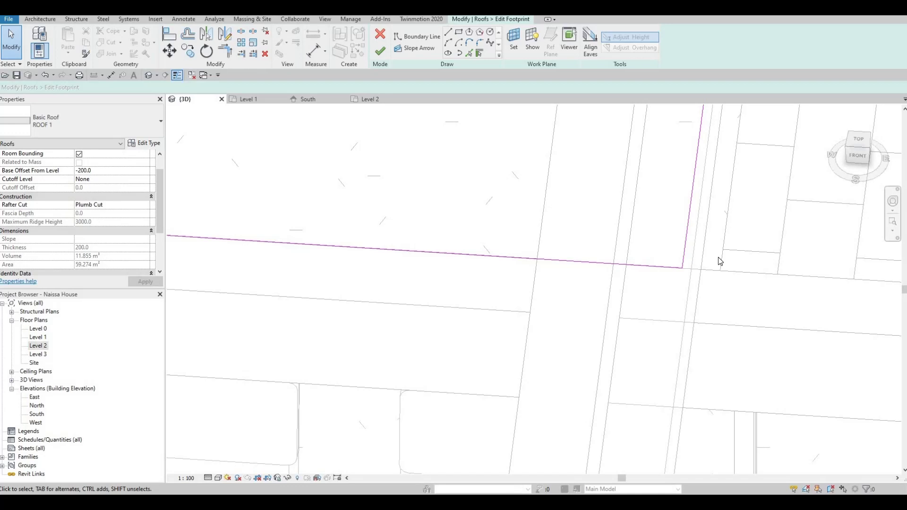
pyautogui.press('a')
pyautogui.press('l')
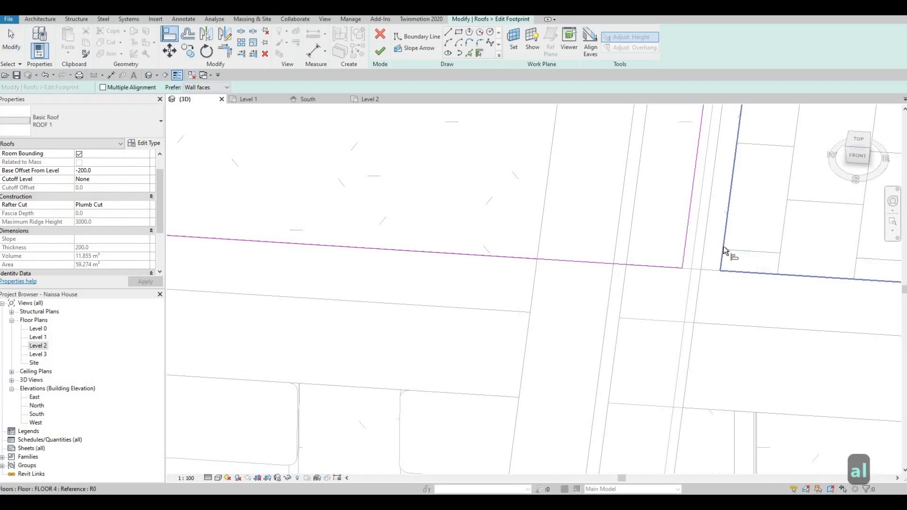
pyautogui.click(721, 250)
pyautogui.press('Escape')
pyautogui.press('Escape')
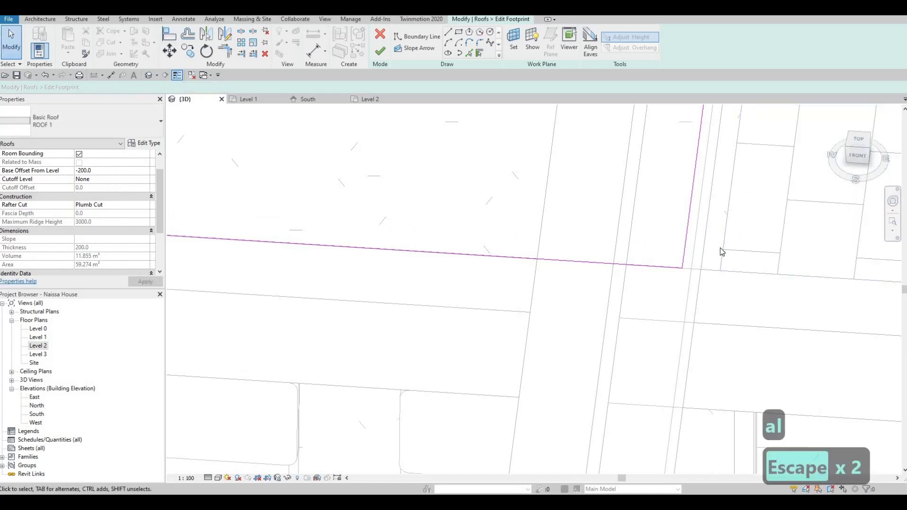
# Align the roof boundary line facing the FLOOR 4 slab with the slab's edge and finish the footprint.
pyautogui.press('a')
pyautogui.press('l')
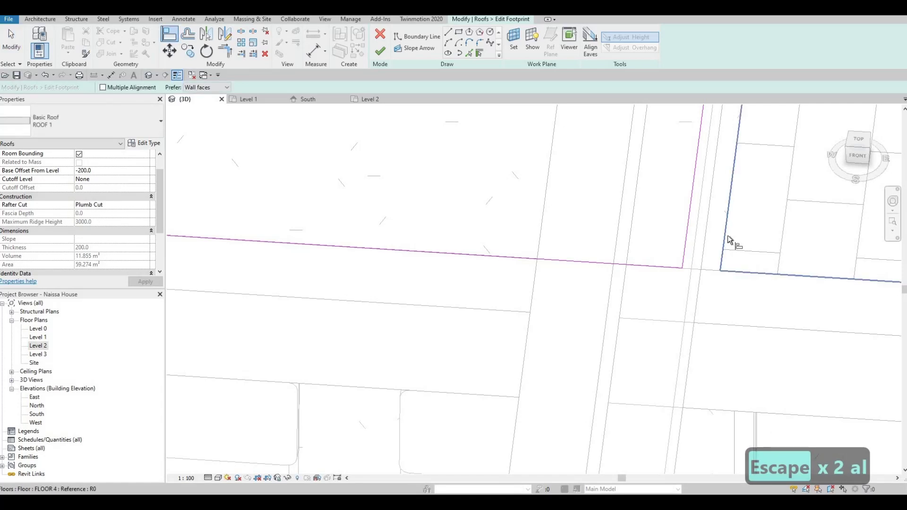
pyautogui.press('Tab')
pyautogui.press('Tab')
pyautogui.click(688, 243)
pyautogui.click(689, 242)
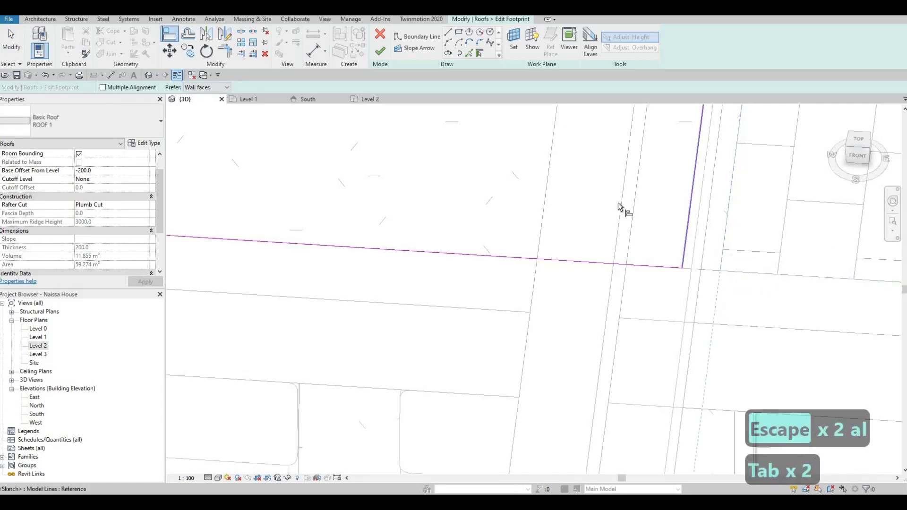
pyautogui.click(380, 50)
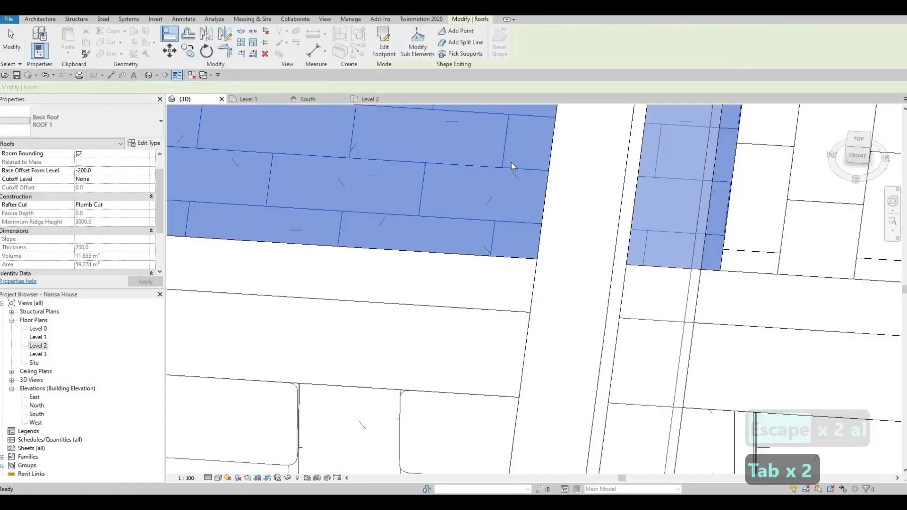
# Examine the edited flat roof over the single-storey wing and how it meets the floor slab and interior wall tops.
pyautogui.keyDown('shift'); pyautogui.moveTo(511, 163); pyautogui.dragTo(608, 329, button='middle'); pyautogui.keyUp('shift')
pyautogui.press('Escape')
pyautogui.moveTo(600, 153); pyautogui.dragTo(607, 331, button='middle')
pyautogui.scroll(-4, 607, 330)
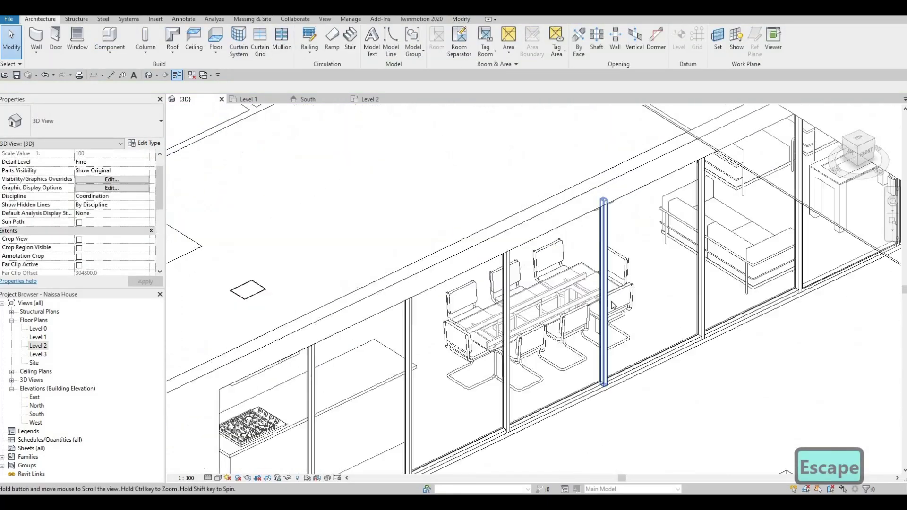
pyautogui.moveTo(548, 317); pyautogui.dragTo(543, 323, button='middle')
pyautogui.moveTo(467, 271); pyautogui.dragTo(450, 289, button='middle')
pyautogui.scroll(-2, 450, 294)
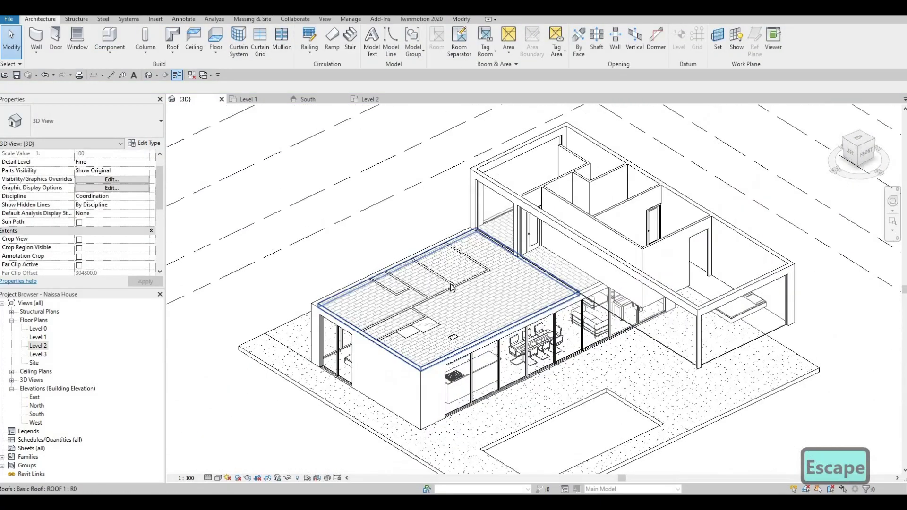
pyautogui.scroll(2, 460, 297)
pyautogui.press('Escape')
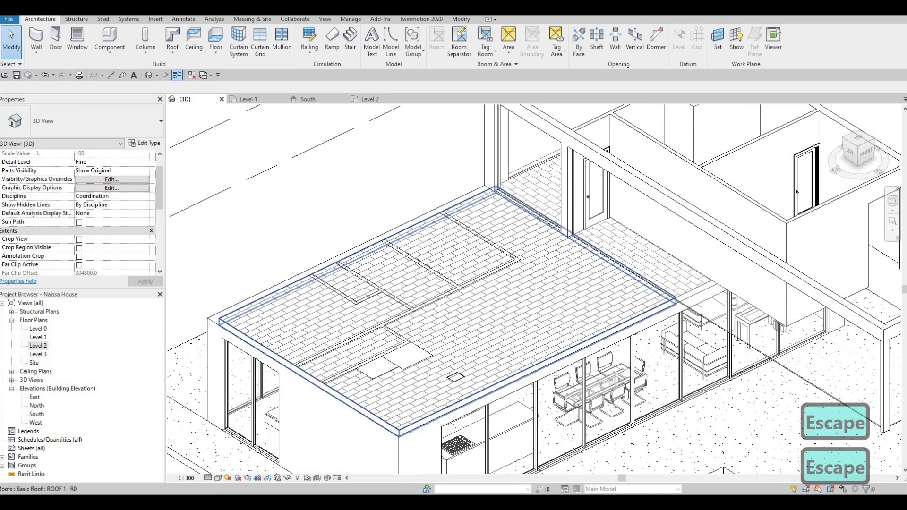
pyautogui.click(461, 292)
pyautogui.press('Escape')
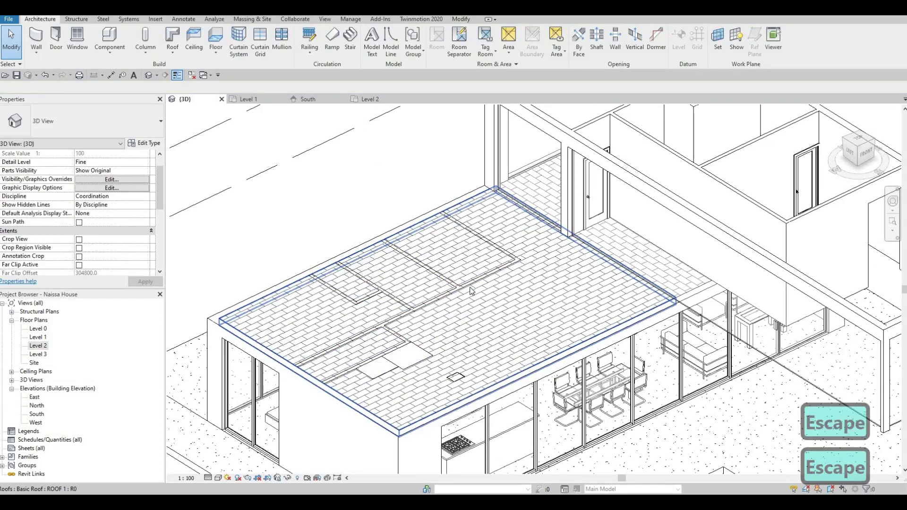
pyautogui.keyDown('shift'); pyautogui.moveTo(427, 333); pyautogui.dragTo(499, 183, button='middle'); pyautogui.keyUp('shift')
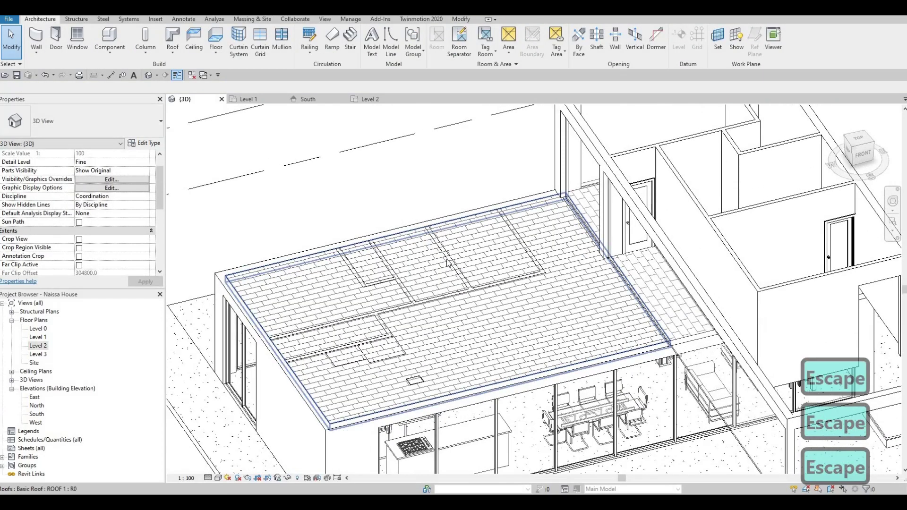
pyautogui.moveTo(287, 208); pyautogui.dragTo(355, 168, button='middle')
pyautogui.scroll(-1, 355, 167)
pyautogui.scroll(2, 303, 216)
pyautogui.press('Escape')
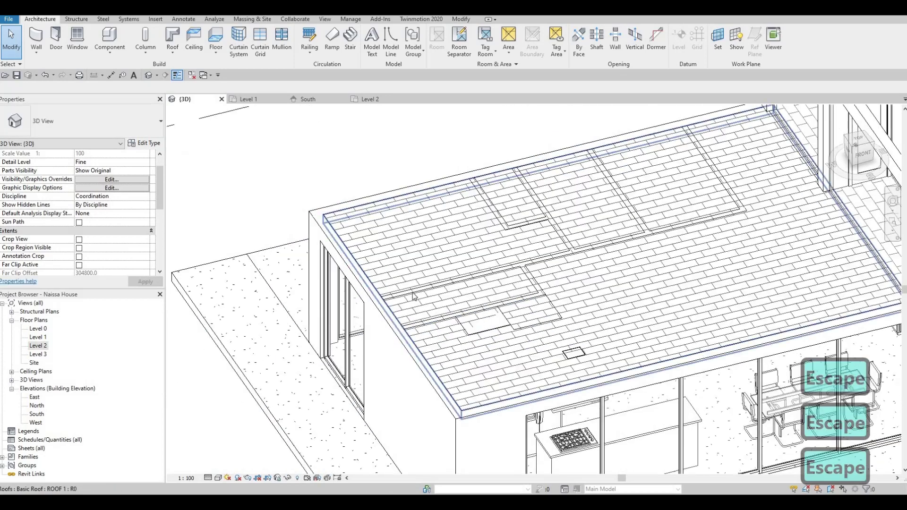
# Attach the tops of the eight interior walls in the single-storey wing to the ROOF 1 roof.
pyautogui.press('Tab')
pyautogui.press('Tab')
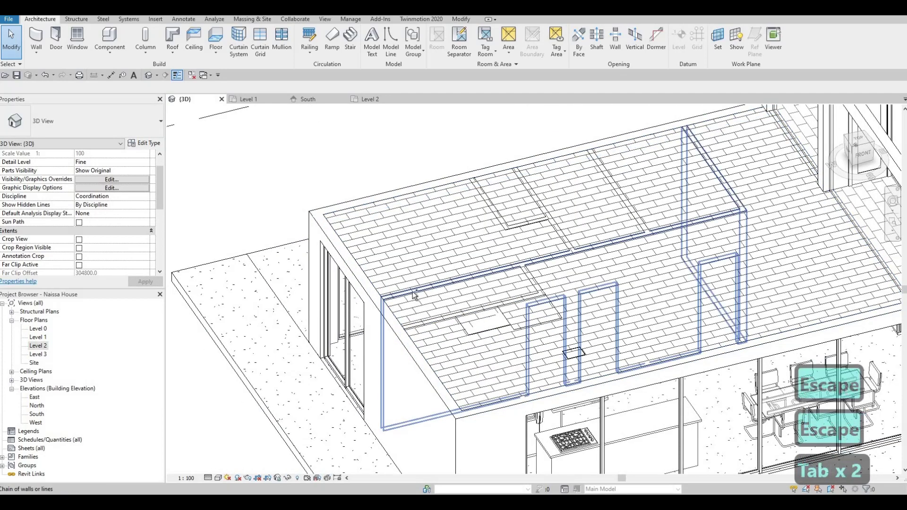
pyautogui.click(413, 295)
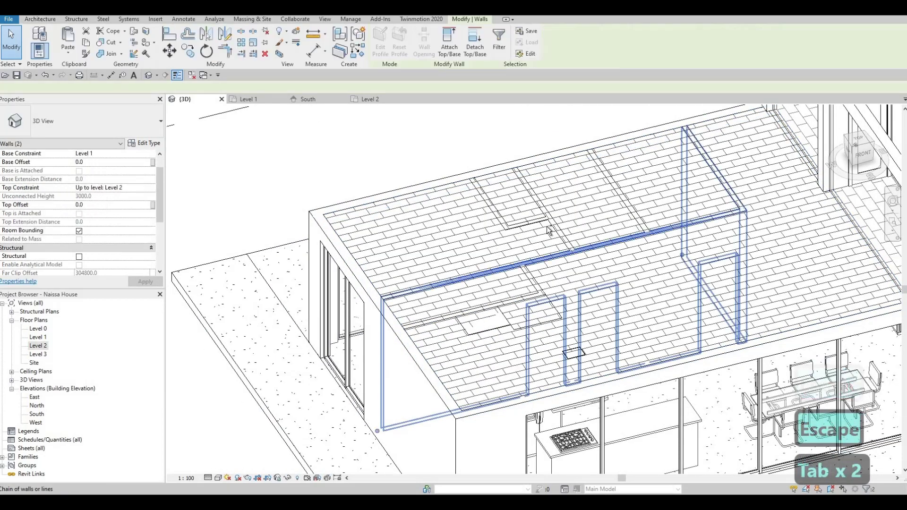
pyautogui.keyDown('ctrl'); pyautogui.click(627, 206); pyautogui.keyUp('ctrl')
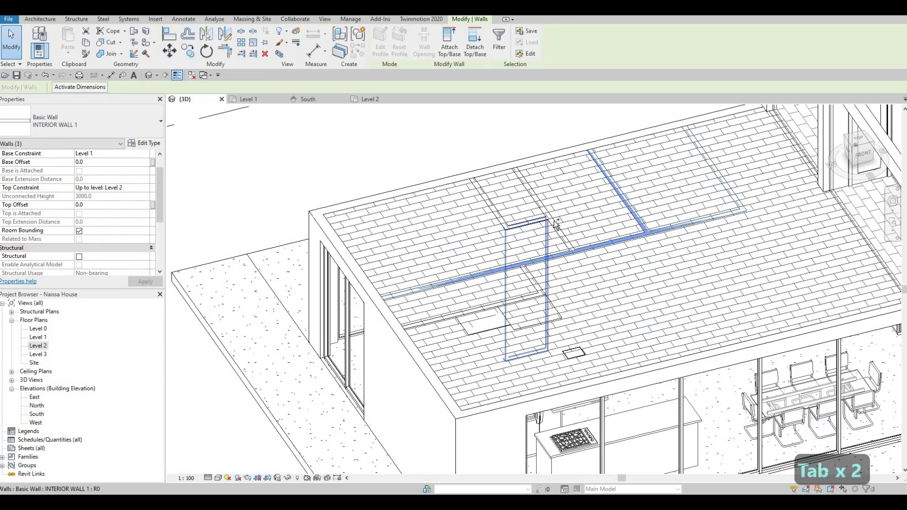
pyautogui.keyDown('ctrl'); pyautogui.click(531, 222); pyautogui.keyUp('ctrl')
pyautogui.keyDown('ctrl'); pyautogui.click(499, 211); pyautogui.keyUp('ctrl')
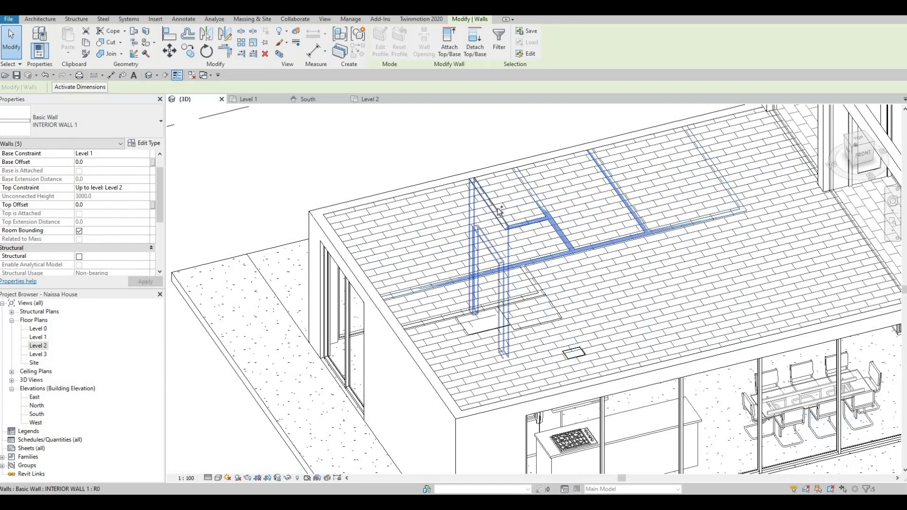
pyautogui.keyDown('ctrl'); pyautogui.click(528, 277); pyautogui.keyUp('ctrl')
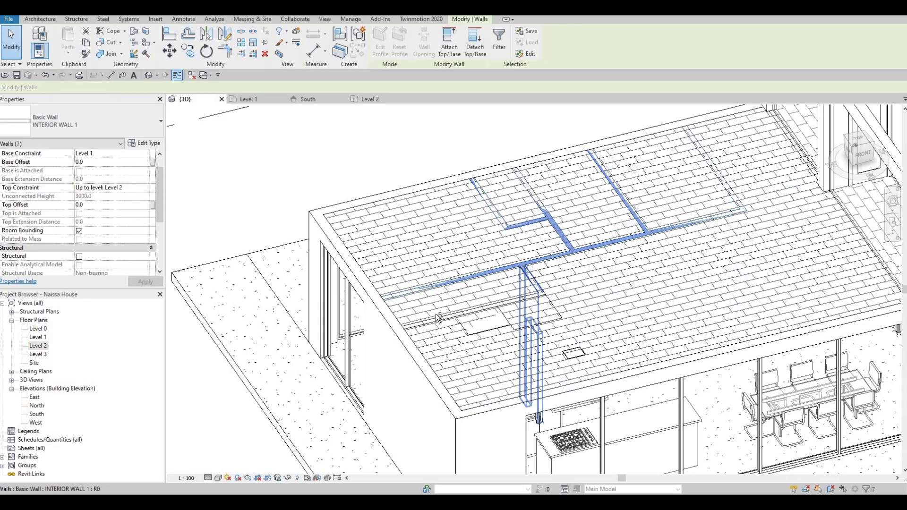
pyautogui.keyDown('ctrl'); pyautogui.click(524, 274); pyautogui.keyUp('ctrl')
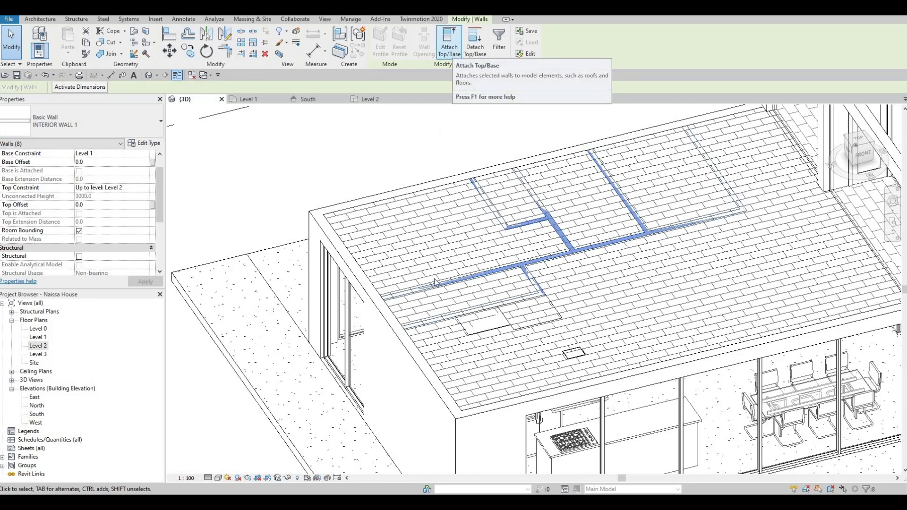
pyautogui.click(441, 377)
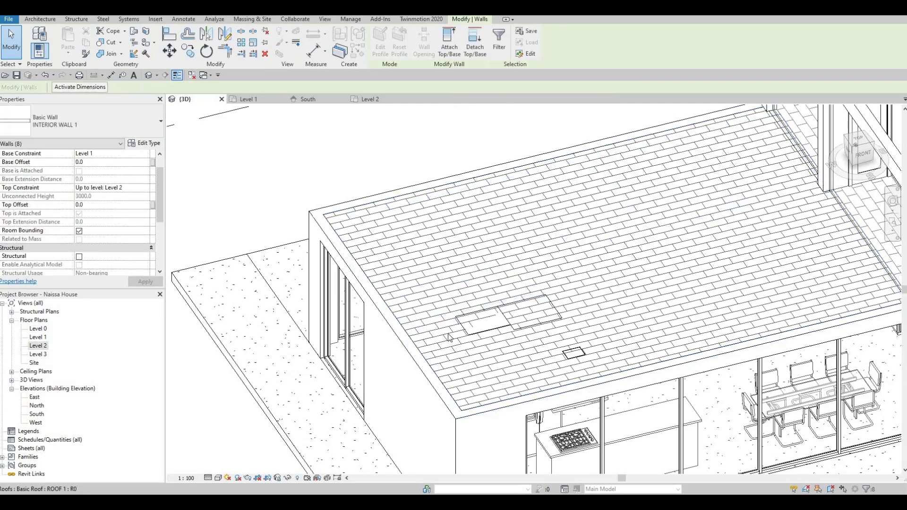
pyautogui.moveTo(544, 314); pyautogui.dragTo(530, 322, button='middle')
pyautogui.press('Escape')
# Lower the top of the kitchen cabinet block around the refrigerator so it fits beneath the roof.
pyautogui.keyDown('shift'); pyautogui.moveTo(545, 353); pyautogui.dragTo(502, 300, button='middle'); pyautogui.keyUp('shift')
pyautogui.scroll(3, 502, 296)
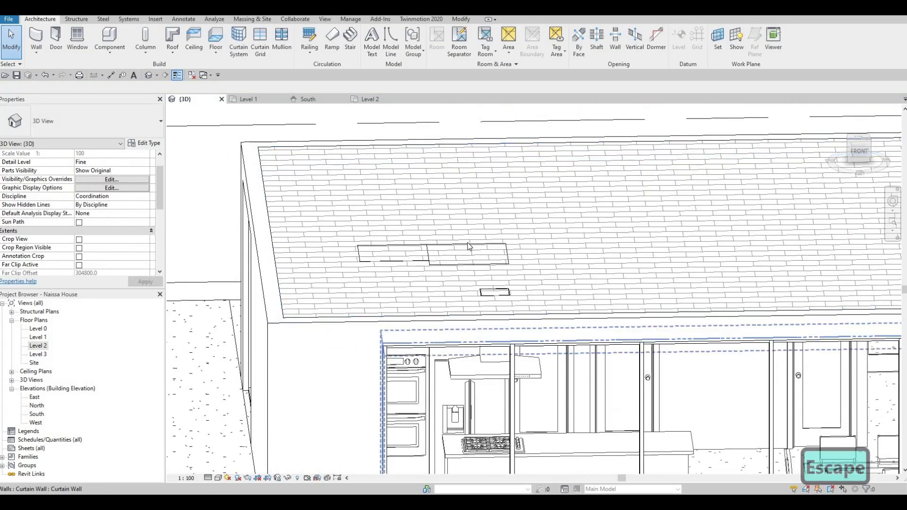
pyautogui.scroll(2, 423, 220)
pyautogui.keyDown('shift'); pyautogui.moveTo(395, 168); pyautogui.dragTo(507, 266, button='middle'); pyautogui.keyUp('shift')
pyautogui.click(468, 209)
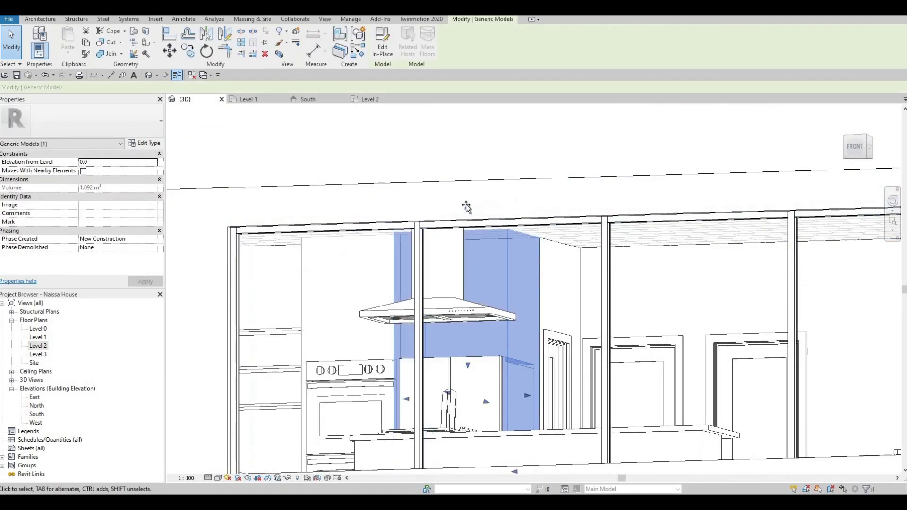
pyautogui.moveTo(467, 211); pyautogui.dragTo(303, 253)
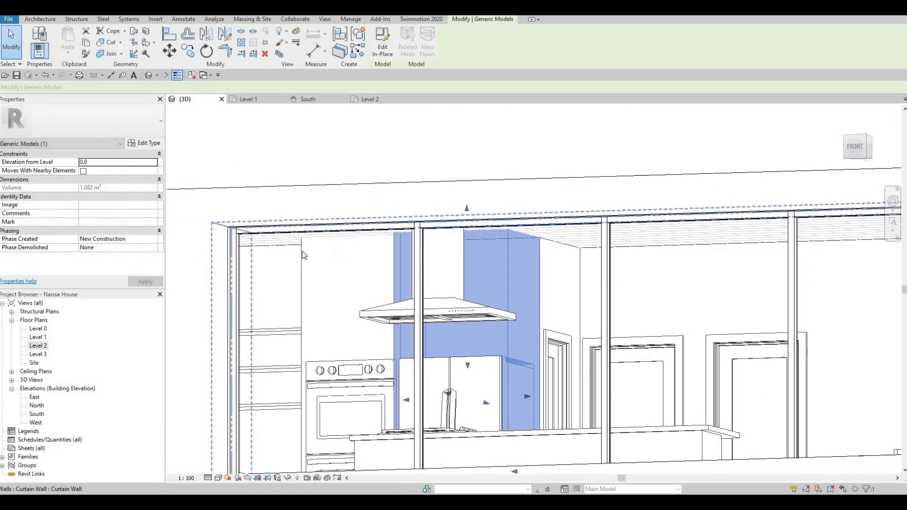
# Lower the top of the cabinet block around the wall oven so it fits beneath the roof.
pyautogui.click(364, 208)
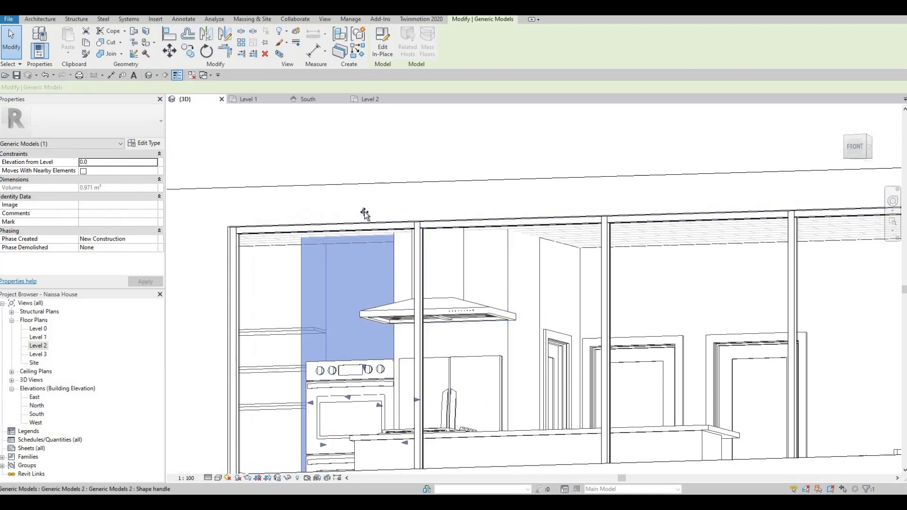
pyautogui.moveTo(364, 209); pyautogui.dragTo(449, 250)
pyautogui.keyDown('shift'); pyautogui.moveTo(449, 251); pyautogui.dragTo(314, 277, button='middle'); pyautogui.keyUp('shift')
pyautogui.press('Escape')
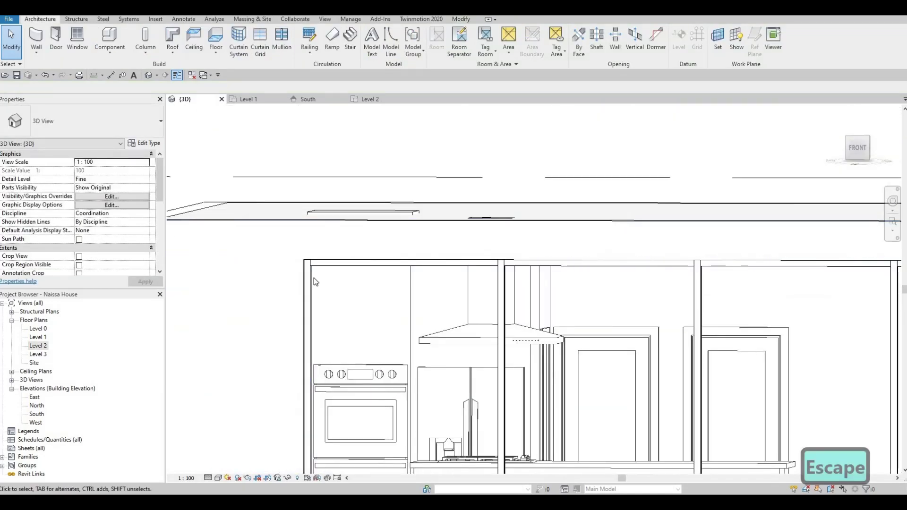
pyautogui.scroll(1, 313, 276)
pyautogui.click(337, 238)
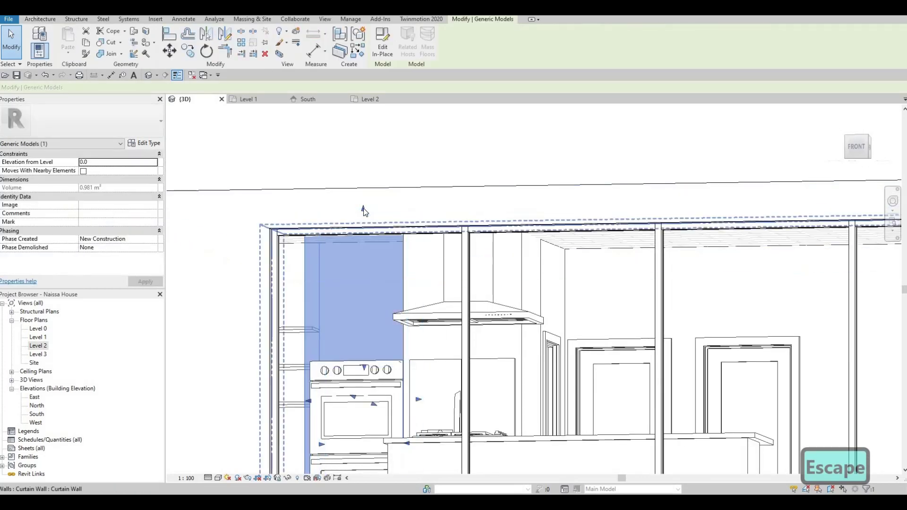
pyautogui.press('Escape')
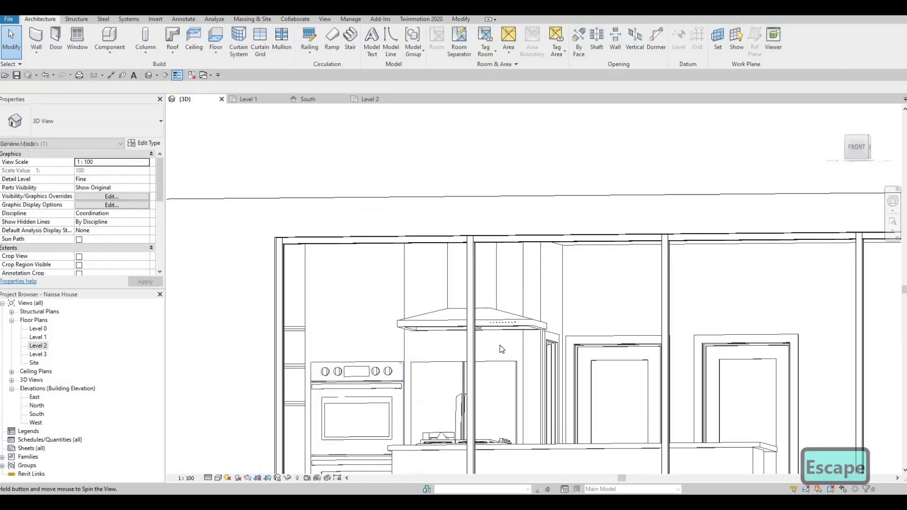
# In the South elevation, shorten the island range hood's chase to a height of 768 mm.
pyautogui.keyDown('shift'); pyautogui.moveTo(415, 346); pyautogui.dragTo(519, 373, button='middle'); pyautogui.keyUp('shift')
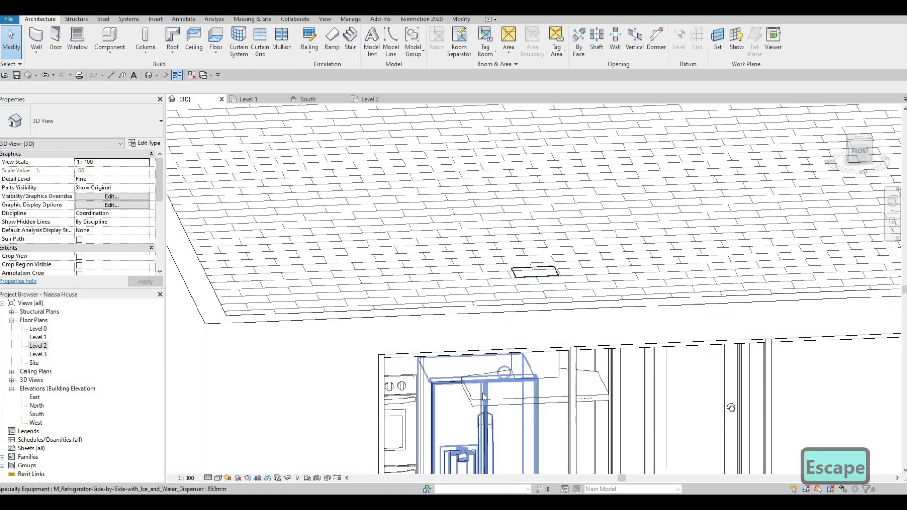
pyautogui.click(513, 278)
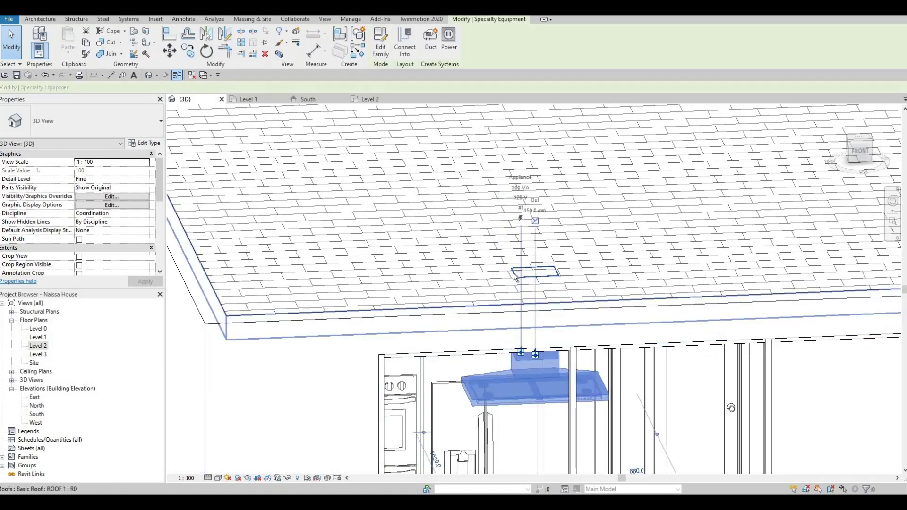
pyautogui.keyDown('shift'); pyautogui.moveTo(512, 278); pyautogui.dragTo(63, 364, button='middle'); pyautogui.keyUp('shift')
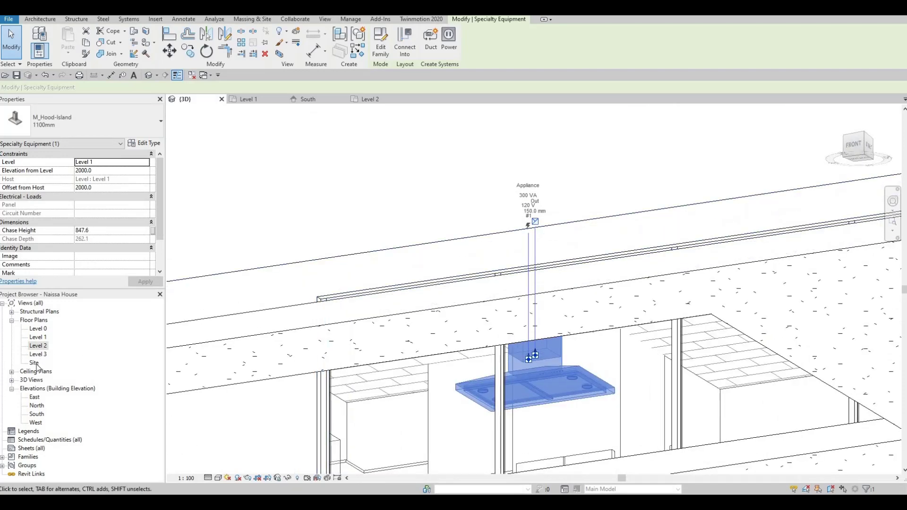
pyautogui.doubleClick(37, 414)
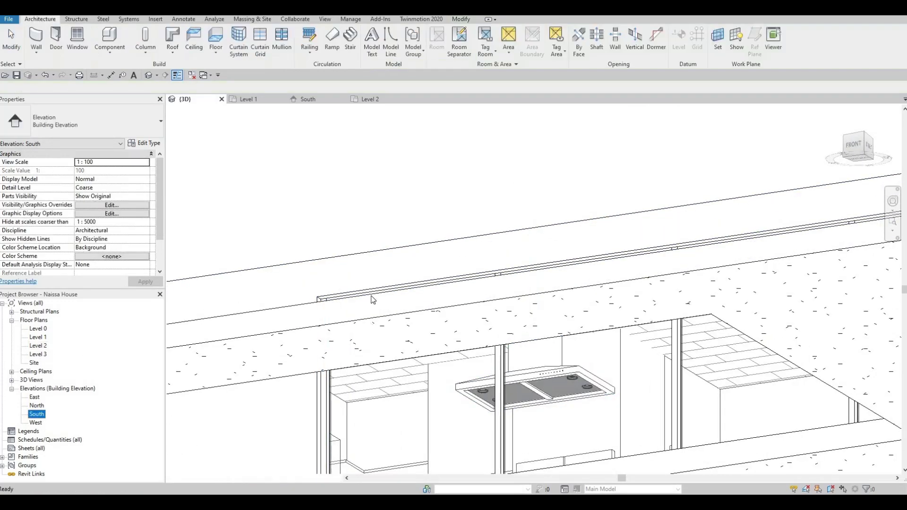
pyautogui.scroll(4, 421, 230)
pyautogui.scroll(2, 421, 229)
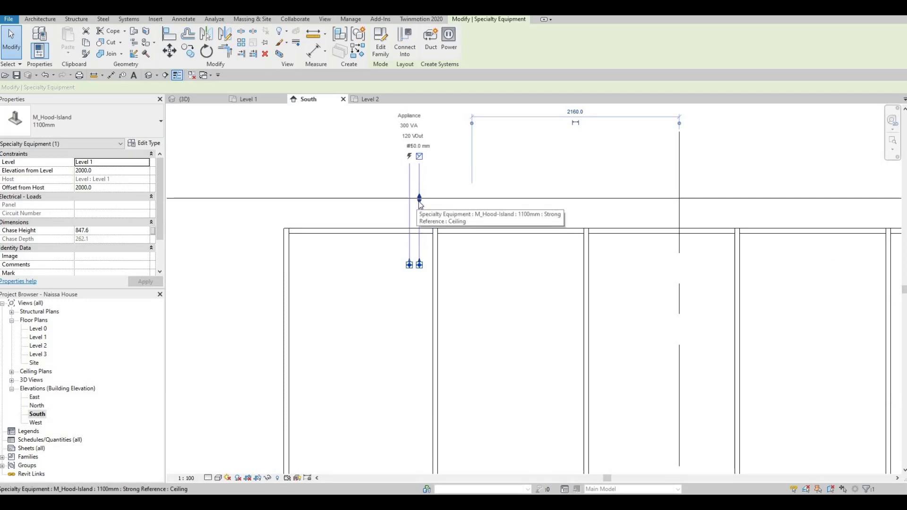
pyautogui.moveTo(419, 204); pyautogui.dragTo(421, 218)
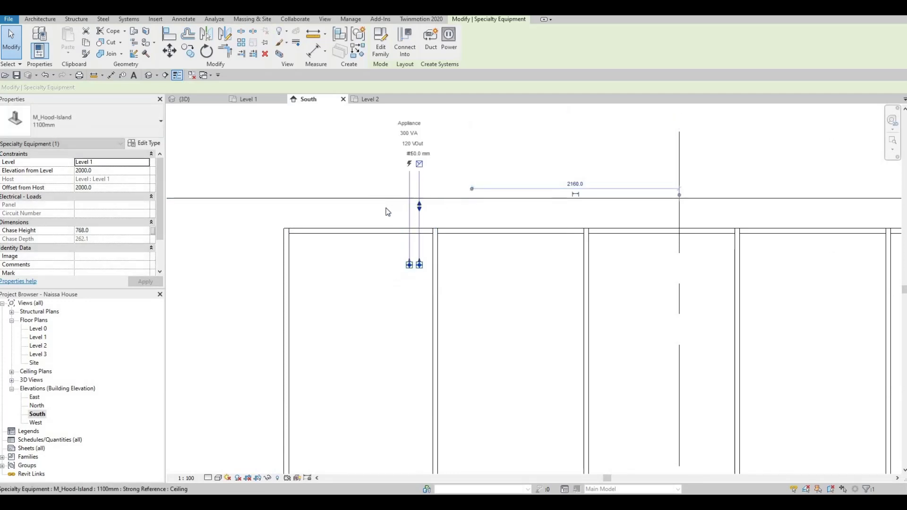
# Examine the shortened island range hood and the furnished ground floor beneath the roof in the 3D view.
pyautogui.press('Escape')
pyautogui.press('Escape')
pyautogui.hotkey('ctrl', 'Tab')
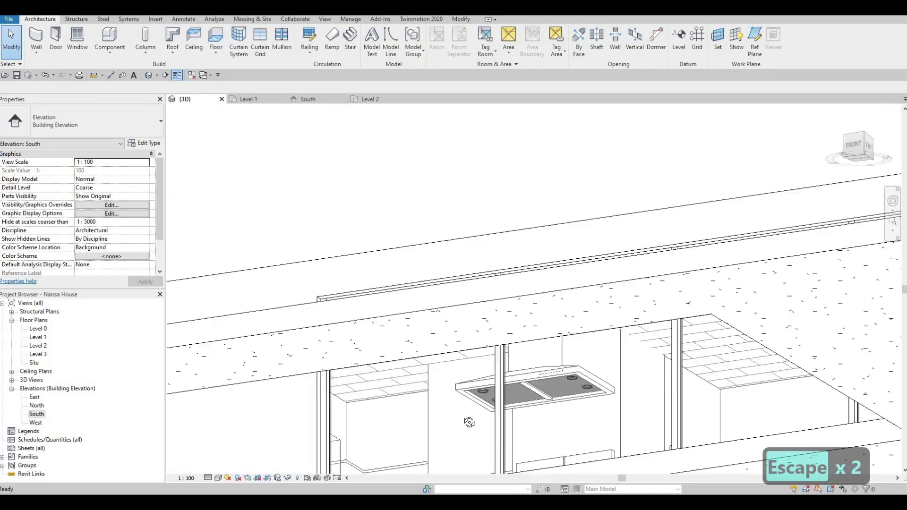
pyautogui.moveTo(437, 333)
pyautogui.keyDown('shift'); pyautogui.mouseDown(button='middle')
pyautogui.moveTo(481, 300)
pyautogui.moveTo(523, 325)
pyautogui.moveTo(560, 328)
pyautogui.moveTo(547, 295)
pyautogui.mouseUp(button='middle'); pyautogui.keyUp('shift')
pyautogui.scroll(-5, 445, 332)
pyautogui.scroll(-2, 567, 335)
pyautogui.scroll(2, 552, 322)
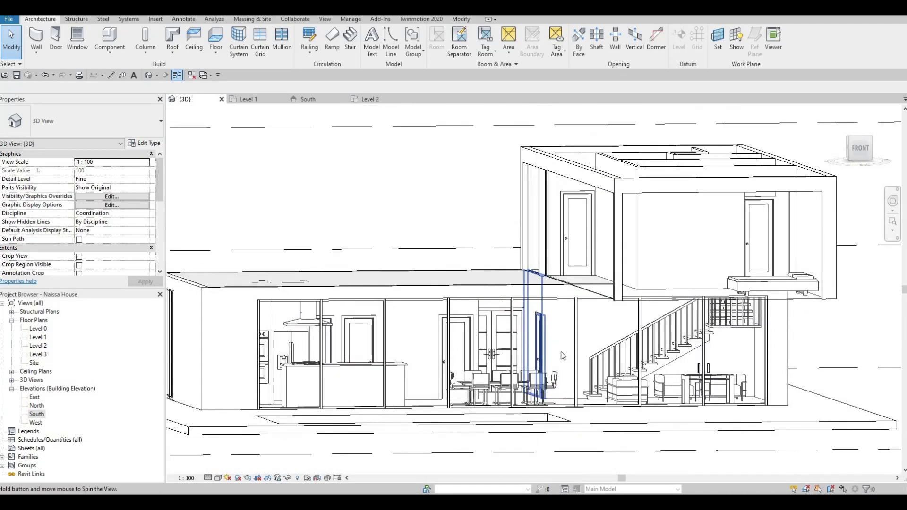
pyautogui.scroll(2, 547, 293)
pyautogui.scroll(-3, 547, 293)
pyautogui.scroll(2, 547, 294)
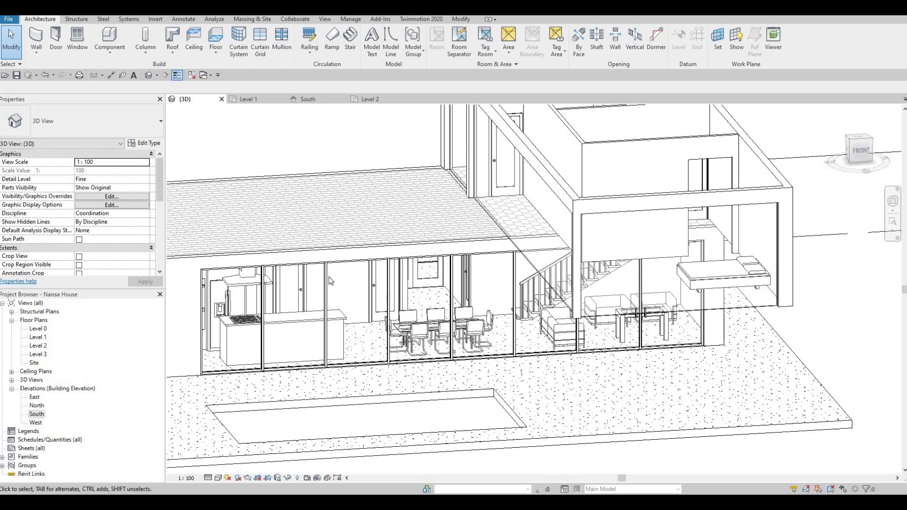
pyautogui.scroll(-3, 429, 233)
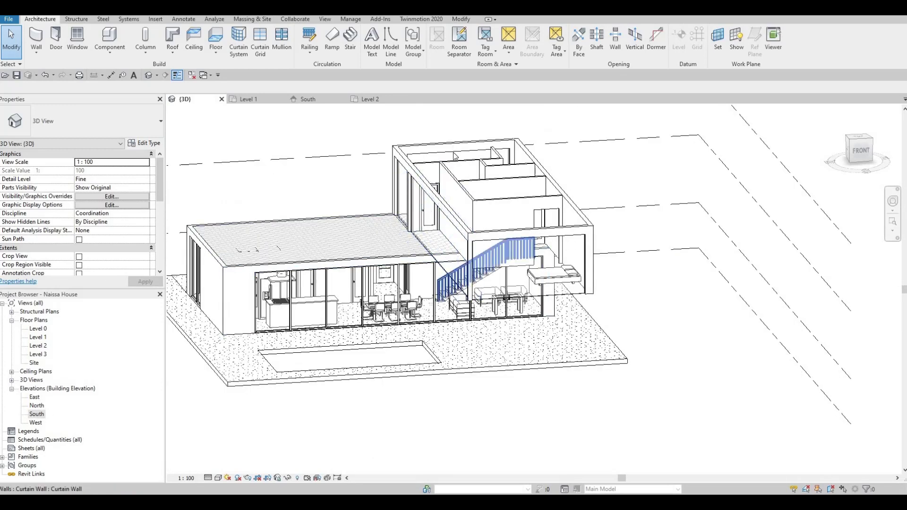
# In the Level 2 plan, start a ROOF 1 footprint roof with its base level set to Level 3.
pyautogui.doubleClick(40, 346)
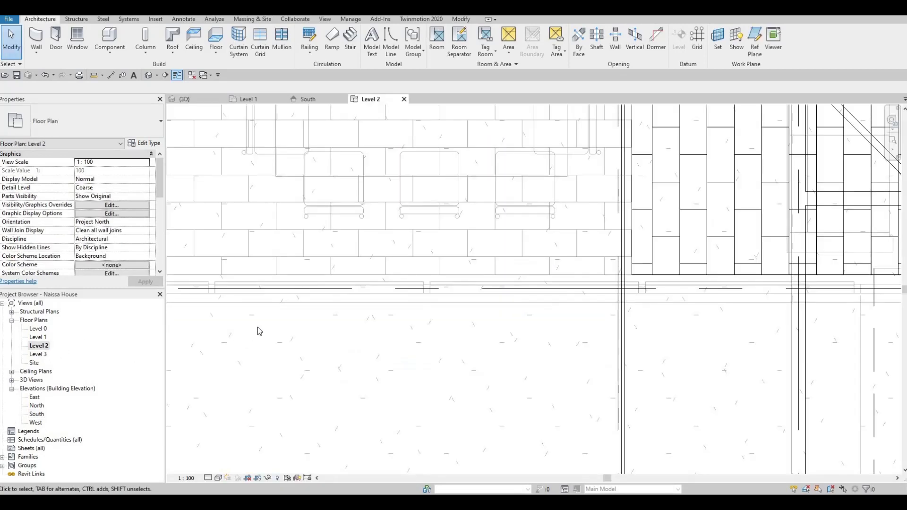
pyautogui.scroll(-4, 257, 327)
pyautogui.scroll(-2, 290, 289)
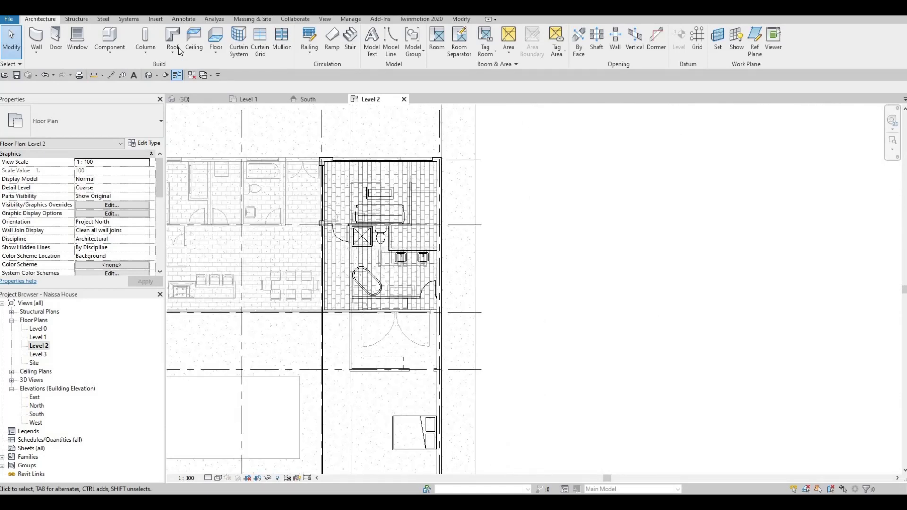
pyautogui.click(173, 37)
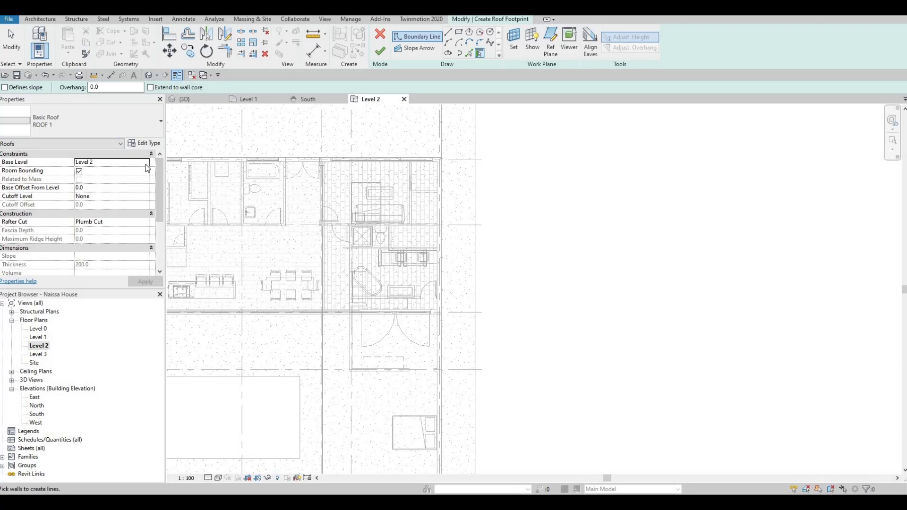
pyautogui.click(94, 192)
# Sketch a rectangular roof boundary along the inner faces of the two-storey wing's exterior walls, from corner to opposite corner.
pyautogui.press('r')
pyautogui.press('e')
pyautogui.scroll(5, 302, 159)
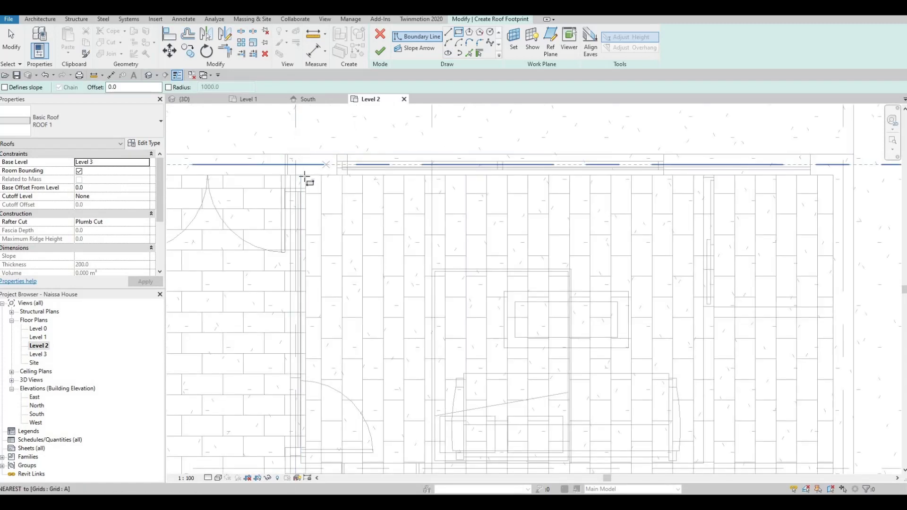
pyautogui.scroll(3, 305, 177)
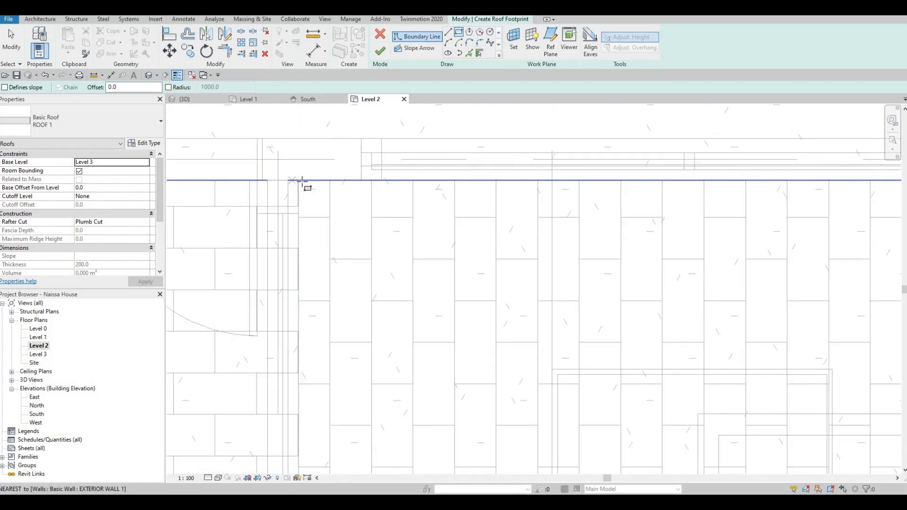
pyautogui.click(300, 181)
pyautogui.scroll(4, 434, 199)
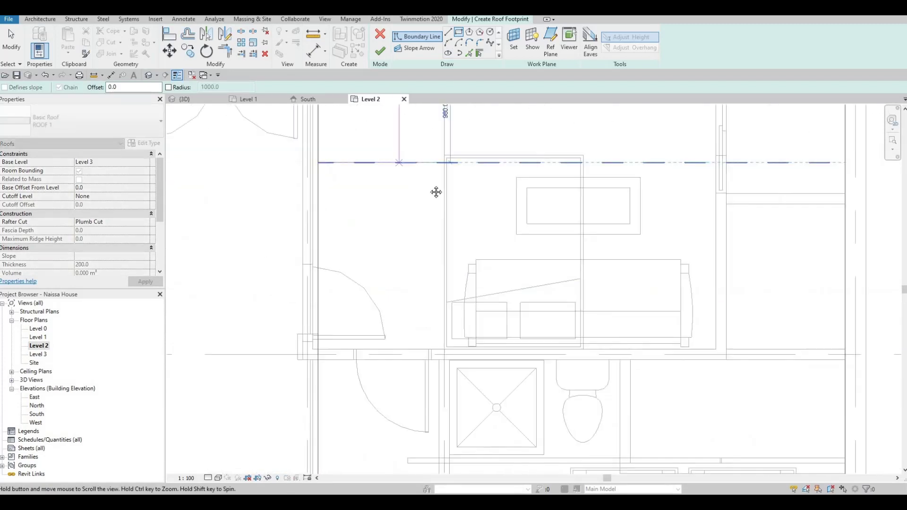
pyautogui.scroll(-4, 524, 289)
pyautogui.scroll(5, 496, 323)
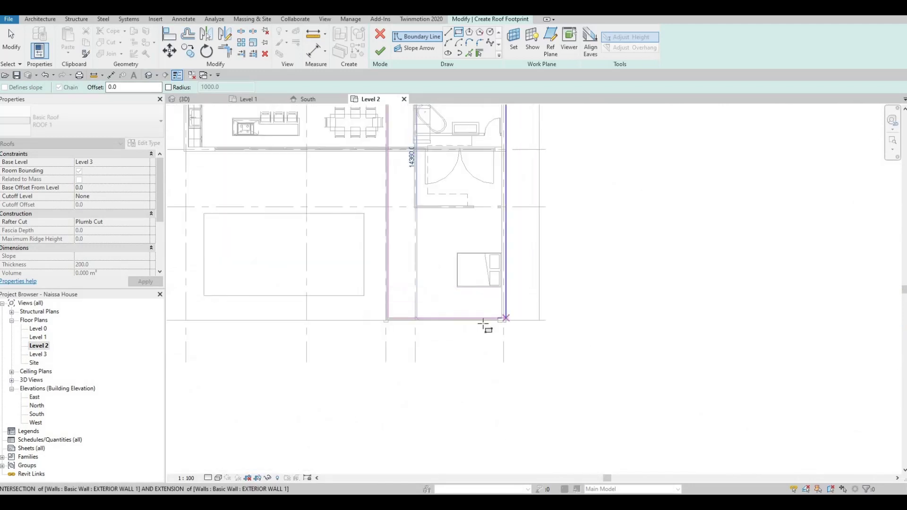
pyautogui.scroll(2, 487, 328)
pyautogui.click(490, 327)
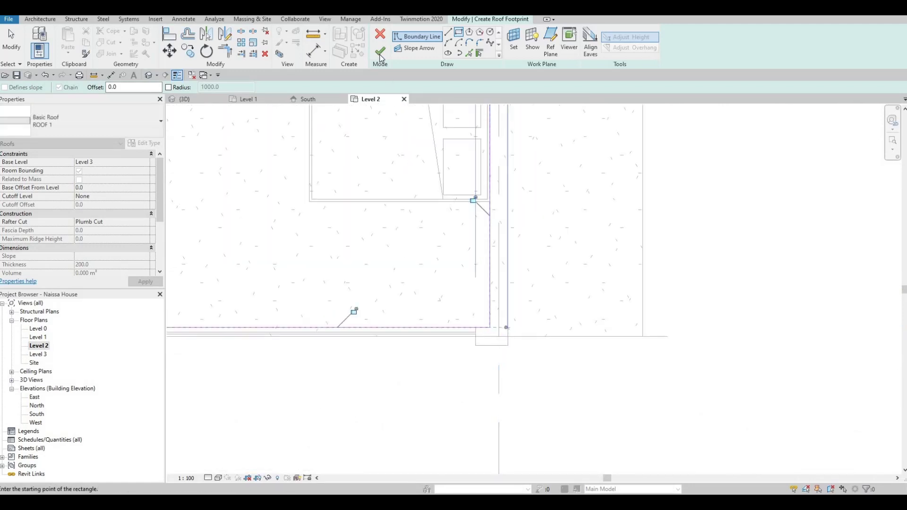
# Set the roof's base offset from level to -200 mm and finish the footprint sketch.
pyautogui.press('Escape')
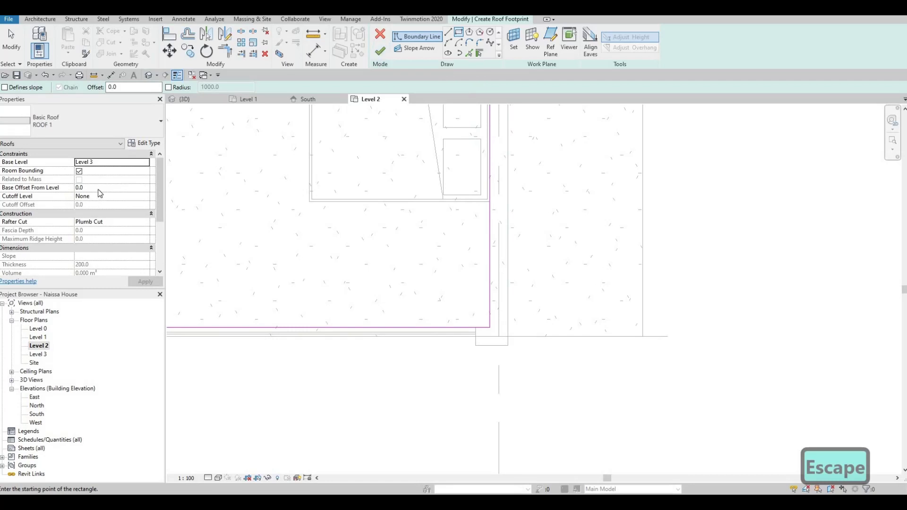
pyautogui.write('-')
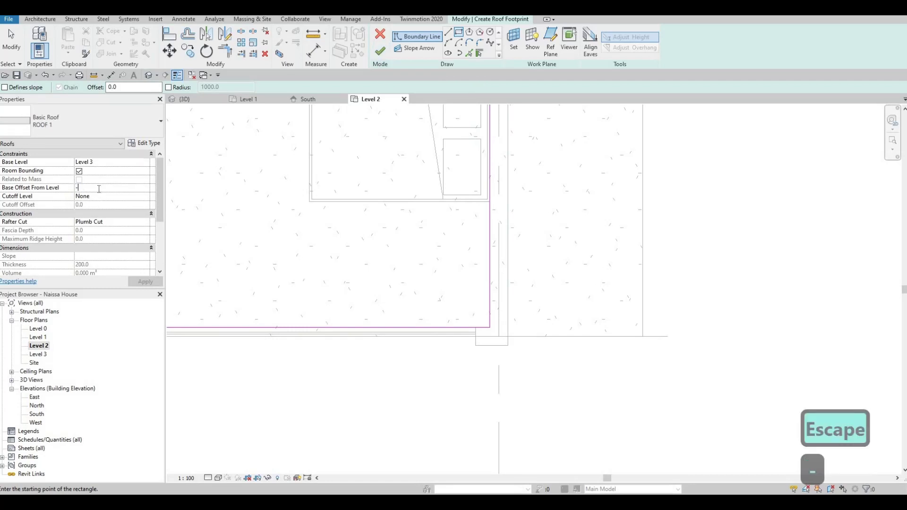
pyautogui.write('200')
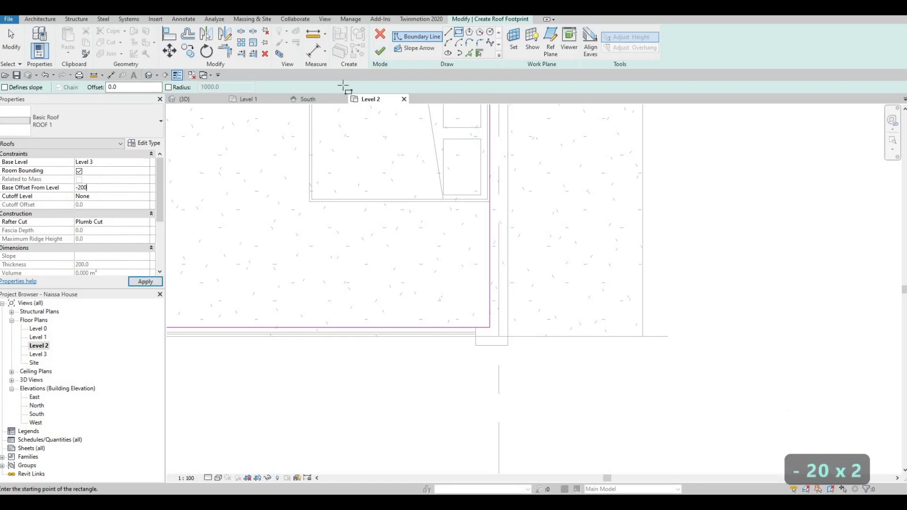
pyautogui.click(380, 51)
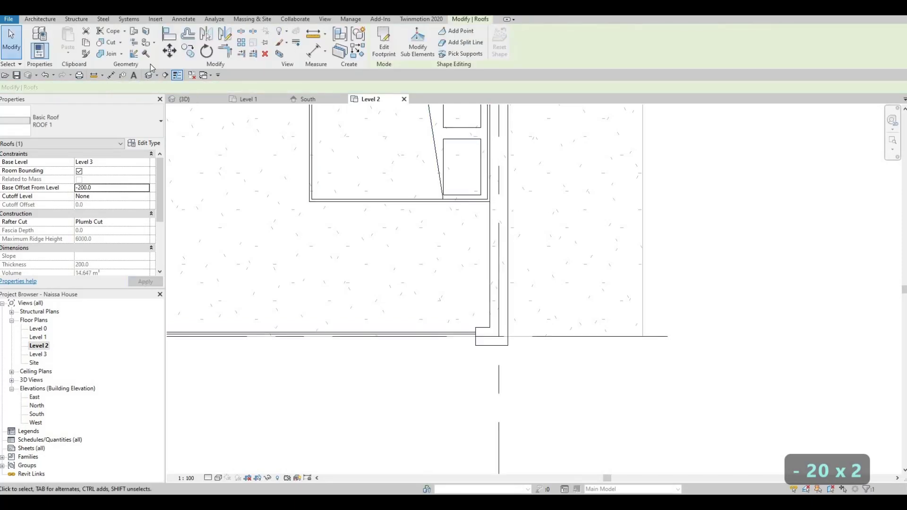
# In the 3D view, attach the tops of the Level 2 interior walls to the new upper ROOF 1 roof.
pyautogui.click(208, 99)
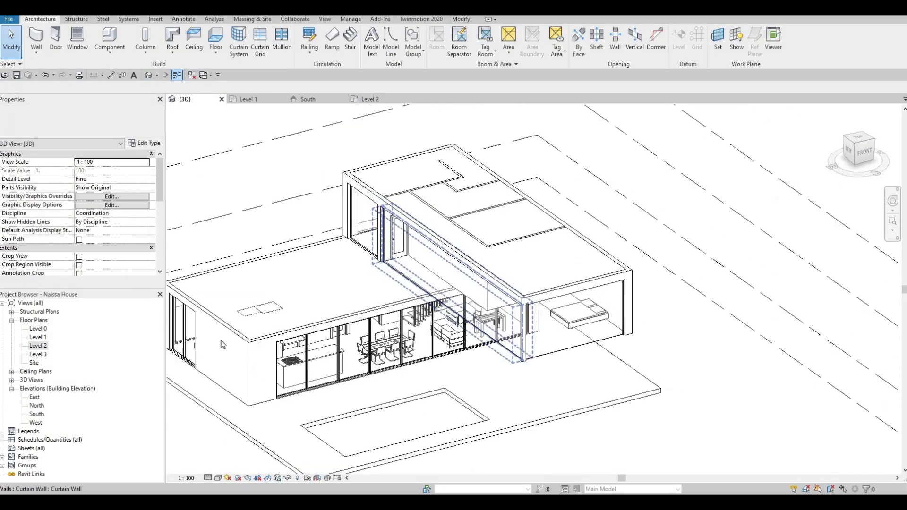
pyautogui.scroll(2, 307, 303)
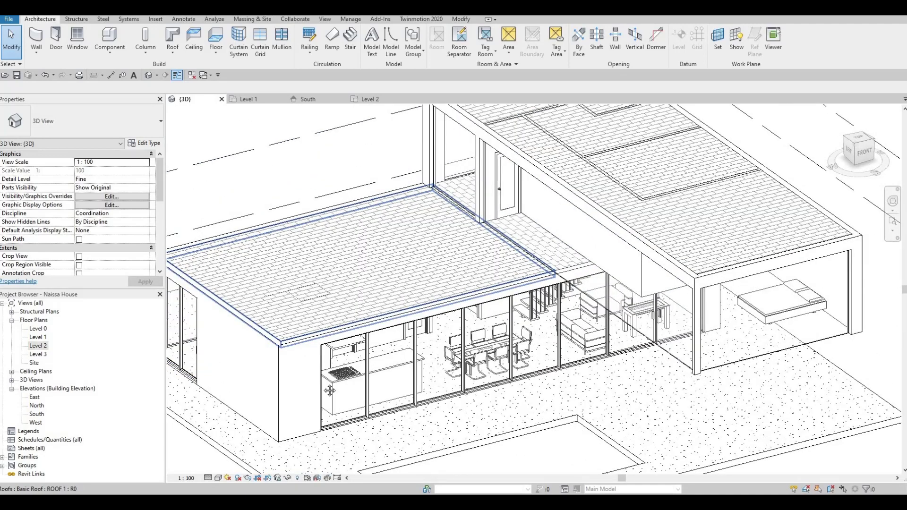
pyautogui.press('Escape')
pyautogui.moveTo(616, 203); pyautogui.dragTo(532, 288, button='middle')
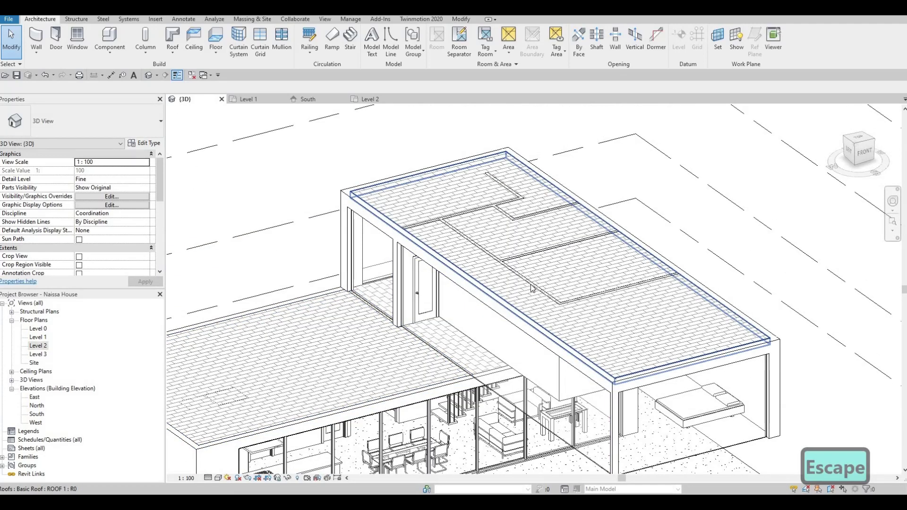
pyautogui.press('Tab')
pyautogui.click(570, 294)
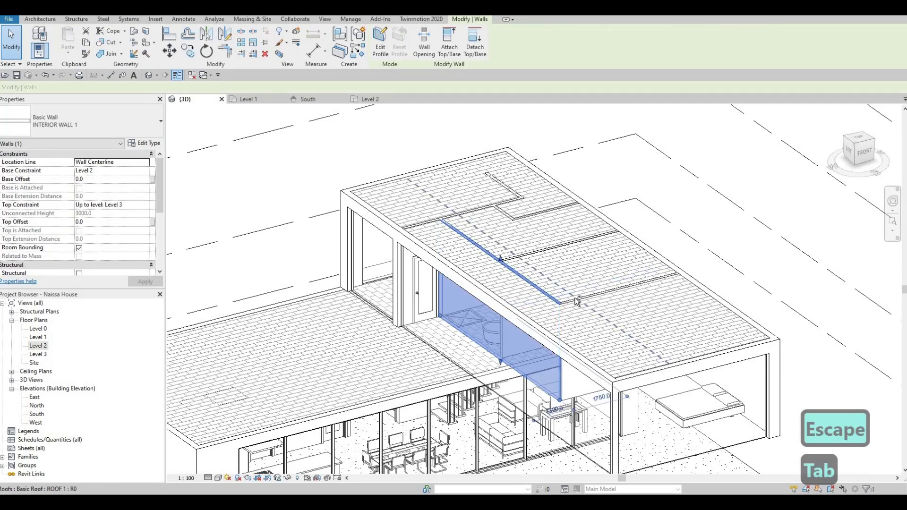
pyautogui.keyDown('ctrl'); pyautogui.click(560, 263); pyautogui.keyUp('ctrl')
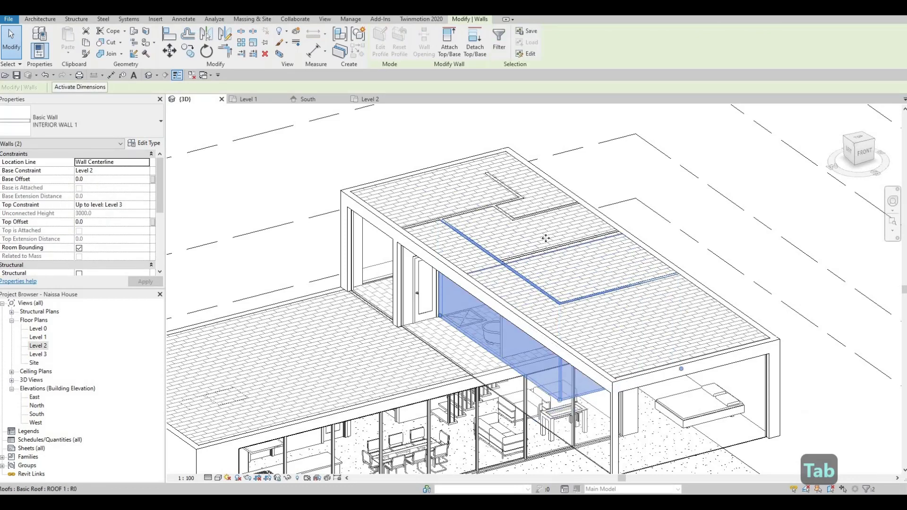
pyautogui.press('Tab')
pyautogui.keyDown('ctrl'); pyautogui.click(539, 213); pyautogui.keyUp('ctrl')
pyautogui.press('Tab')
pyautogui.keyDown('ctrl'); pyautogui.click(511, 213); pyautogui.keyUp('ctrl')
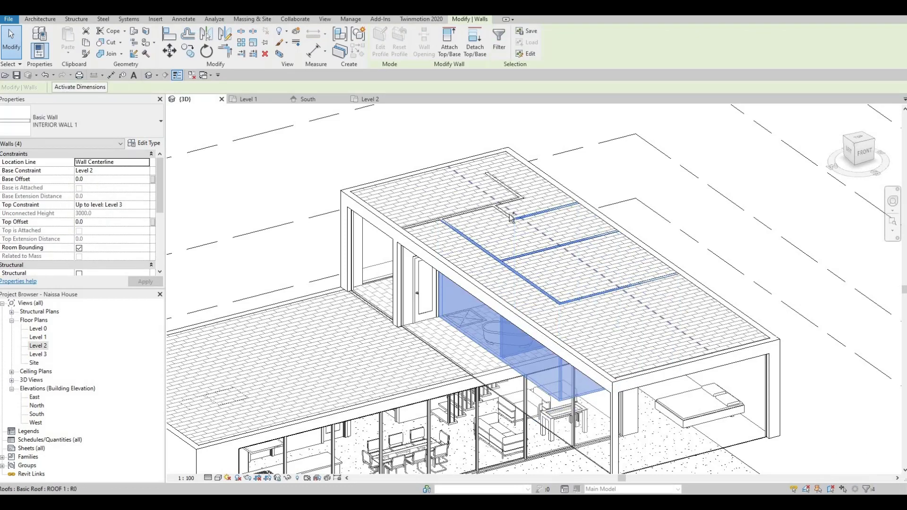
pyautogui.press('Tab')
pyautogui.keyDown('ctrl'); pyautogui.click(514, 200); pyautogui.keyUp('ctrl')
pyautogui.press('Tab')
pyautogui.keyDown('ctrl'); pyautogui.click(496, 200); pyautogui.keyUp('ctrl')
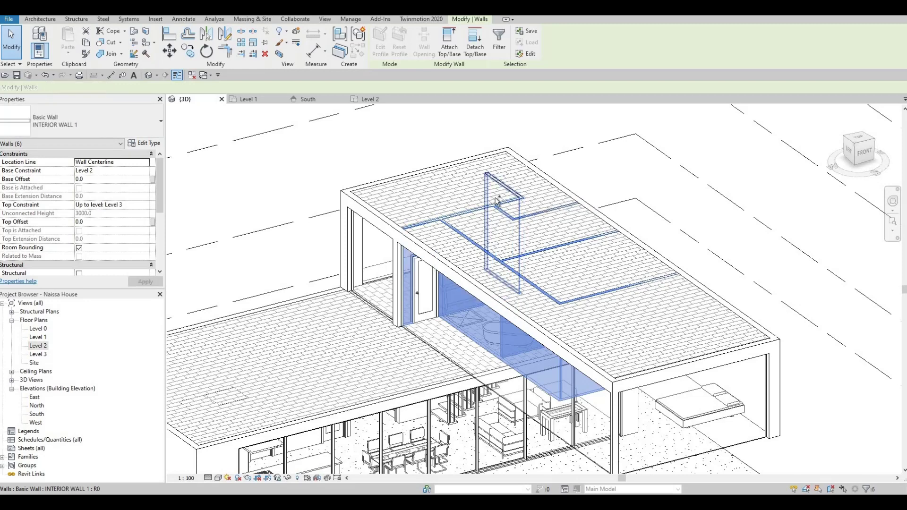
pyautogui.click(448, 50)
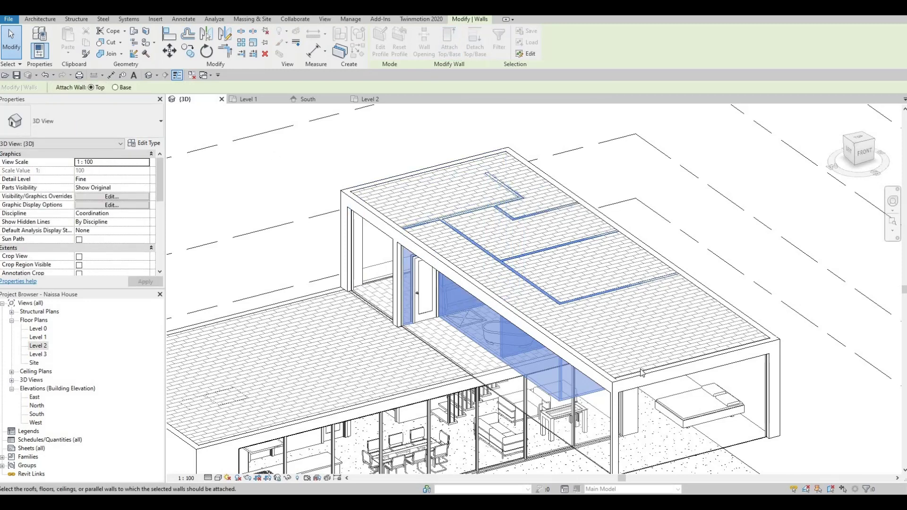
pyautogui.click(524, 258)
pyautogui.press('Escape')
pyautogui.press('Escape')
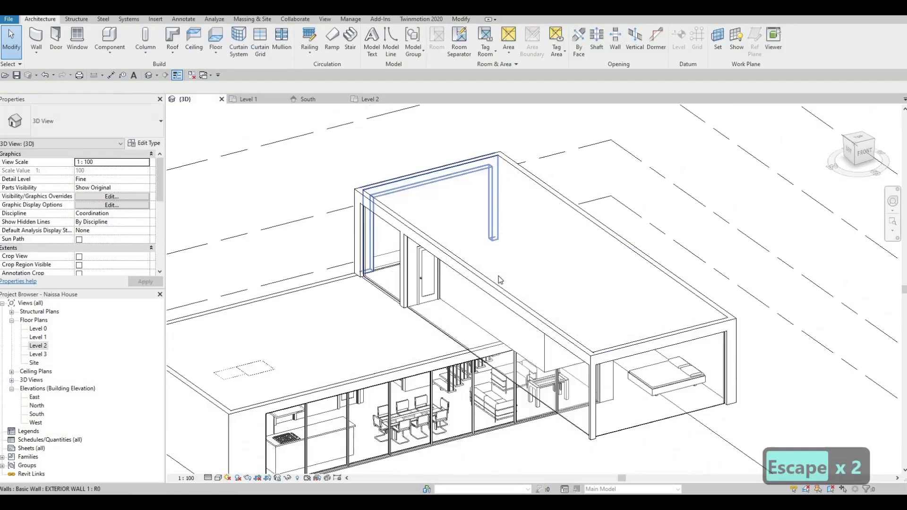
# Examine the upper storey, the overhanging bedroom and the staircase beneath it from the front in 3D.
pyautogui.scroll(-1, 498, 276)
pyautogui.keyDown('shift'); pyautogui.moveTo(499, 274); pyautogui.dragTo(381, 222, button='middle'); pyautogui.keyUp('shift')
pyautogui.moveTo(562, 437); pyautogui.dragTo(436, 304, button='middle')
pyautogui.scroll(1, 436, 296)
pyautogui.moveTo(359, 163); pyautogui.dragTo(393, 223, button='middle')
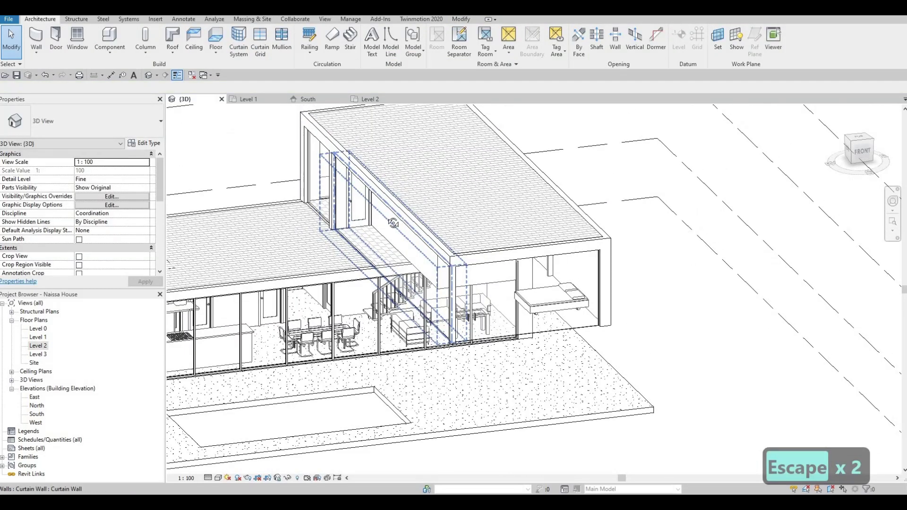
pyautogui.scroll(2, 390, 229)
pyautogui.keyDown('shift'); pyautogui.moveTo(342, 235); pyautogui.dragTo(323, 176, button='middle'); pyautogui.keyUp('shift')
pyautogui.keyDown('shift'); pyautogui.moveTo(368, 281); pyautogui.dragTo(339, 319, button='middle'); pyautogui.keyUp('shift')
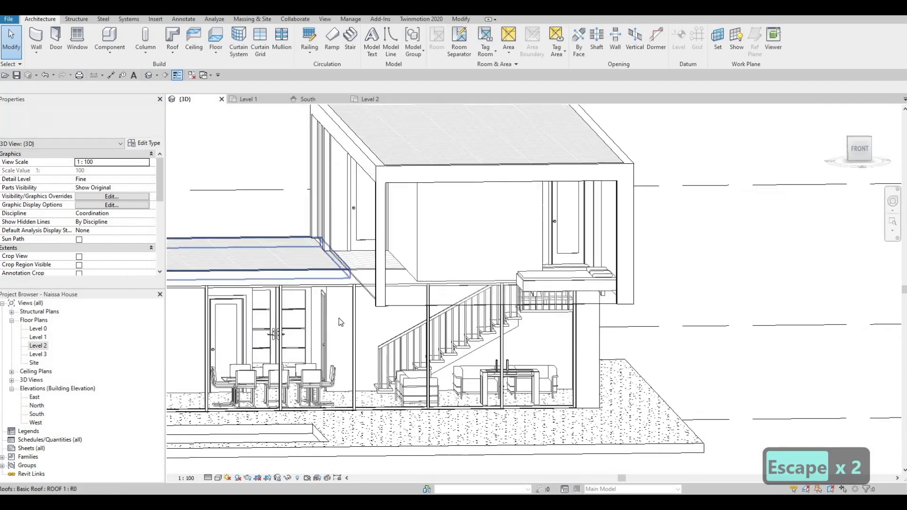
pyautogui.keyDown('shift'); pyautogui.moveTo(451, 296); pyautogui.dragTo(391, 267, button='middle'); pyautogui.keyUp('shift')
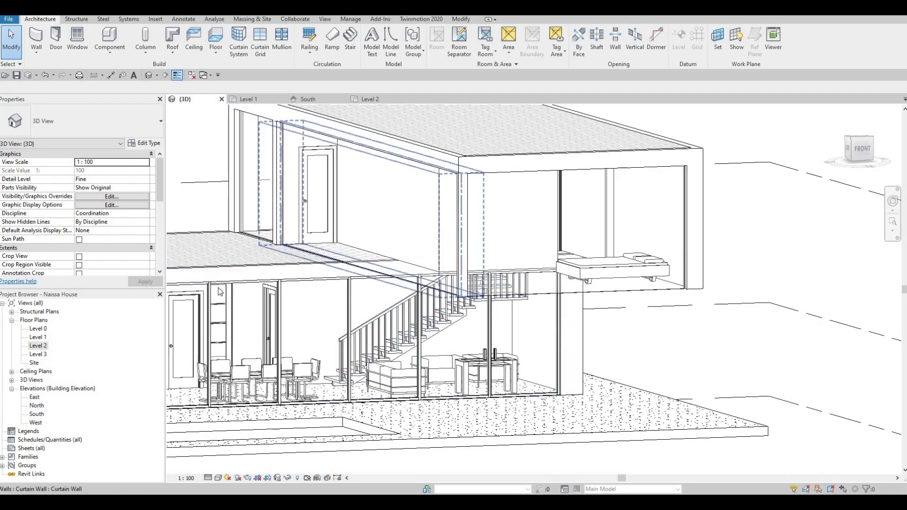
# In the Level 2 plan, start a FLOOR 4 floor and sketch a rectangular boundary about 5150 mm long around the bedroom, extending beyond its pool-side curtain wall.
pyautogui.doubleClick(38, 346)
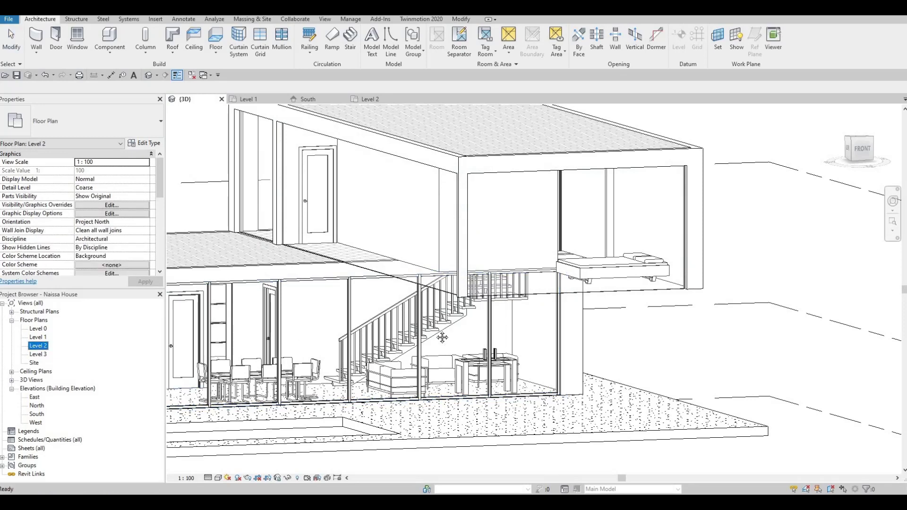
pyautogui.scroll(-3, 455, 338)
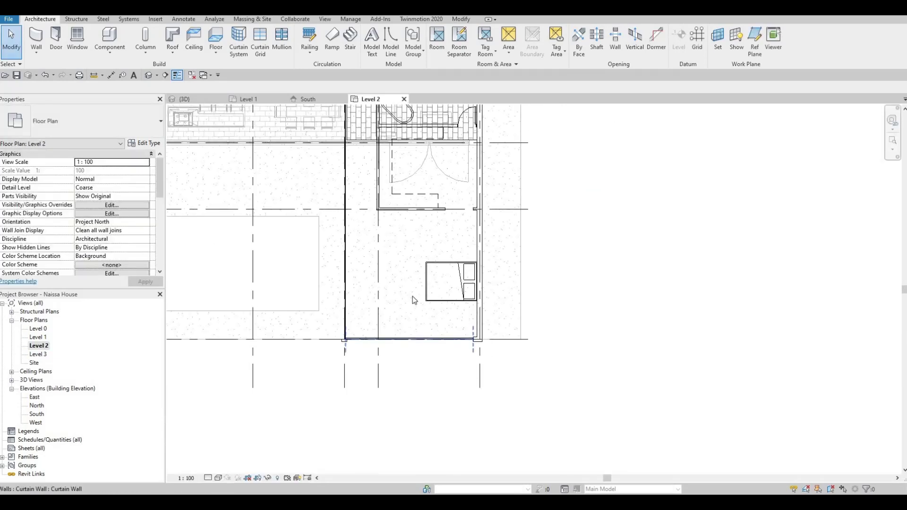
pyautogui.click(215, 39)
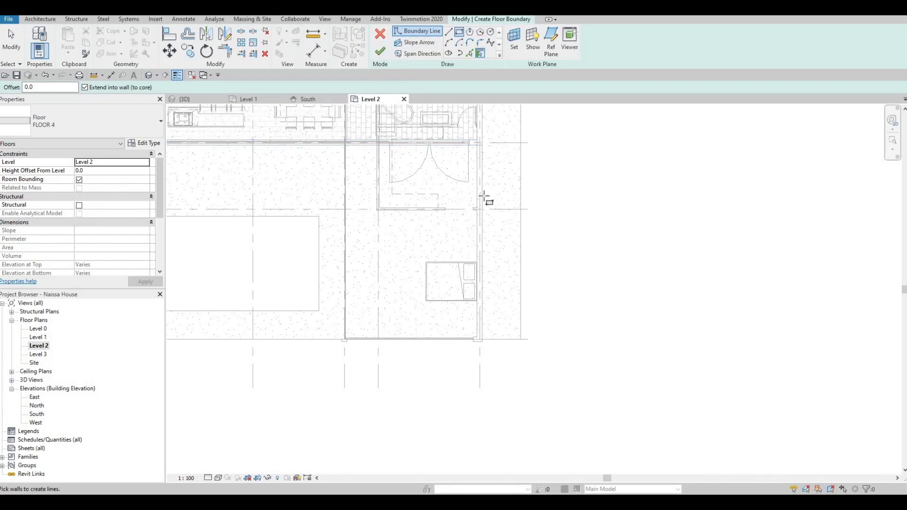
pyautogui.press('l')
pyautogui.press('i')
pyautogui.scroll(3, 473, 200)
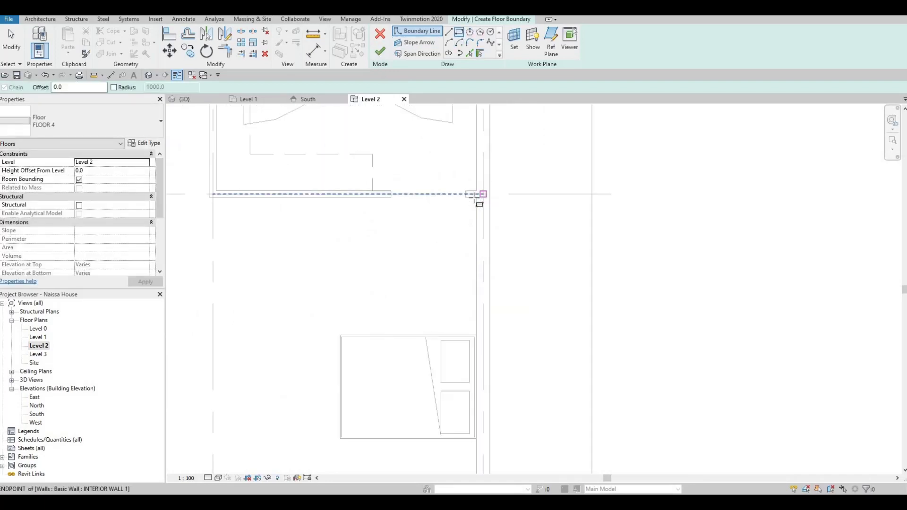
pyautogui.click(467, 244)
pyautogui.press('Escape')
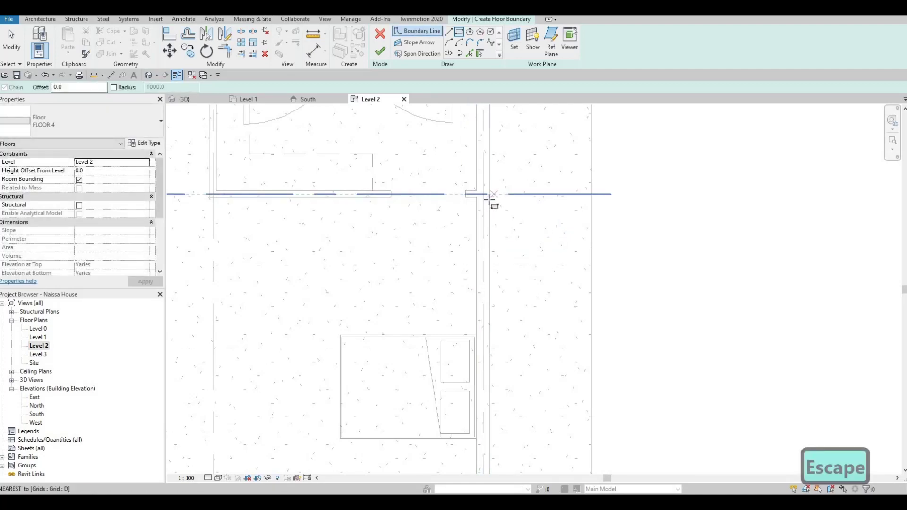
pyautogui.click(490, 197)
pyautogui.scroll(-3, 350, 288)
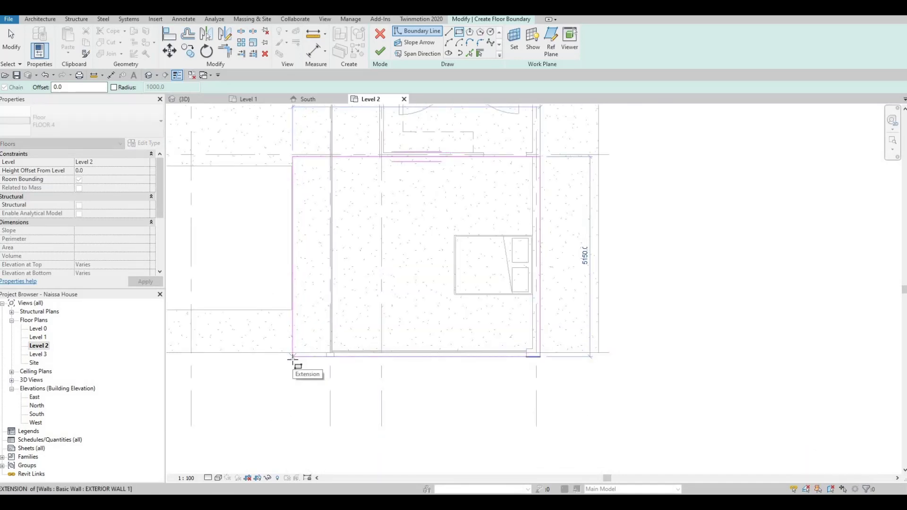
pyautogui.click(299, 355)
pyautogui.press('Escape')
pyautogui.press('Escape')
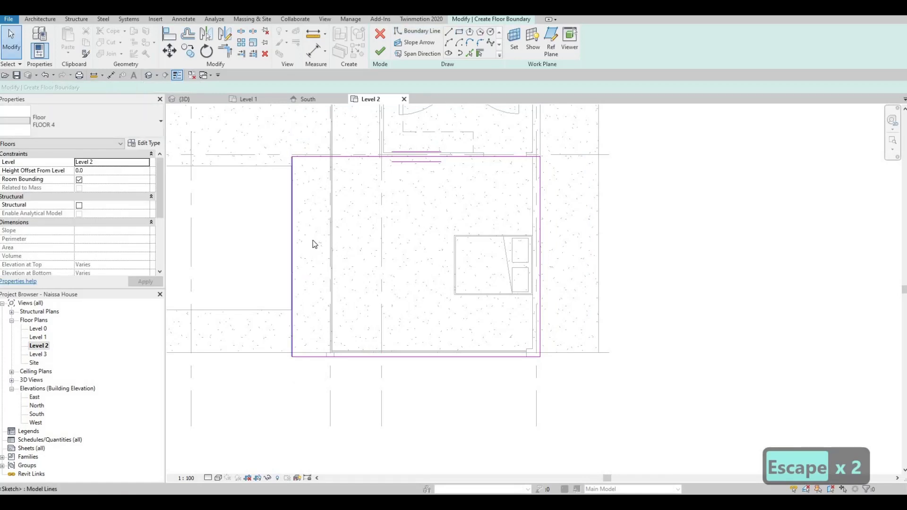
# Move the floor sketch's pool-side edge to 1500 mm from the bedroom curtain wall and finish the FLOOR 4 floor.
pyautogui.click(292, 227)
pyautogui.moveTo(331, 216)
pyautogui.mouseDown(button='middle')
pyautogui.moveTo(401, 270)
pyautogui.moveTo(474, 239)
pyautogui.moveTo(509, 199)
pyautogui.mouseUp(button='middle')
pyautogui.scroll(-1, 407, 267)
pyautogui.scroll(-2, 509, 199)
pyautogui.scroll(-1, 482, 246)
pyautogui.scroll(2, 497, 197)
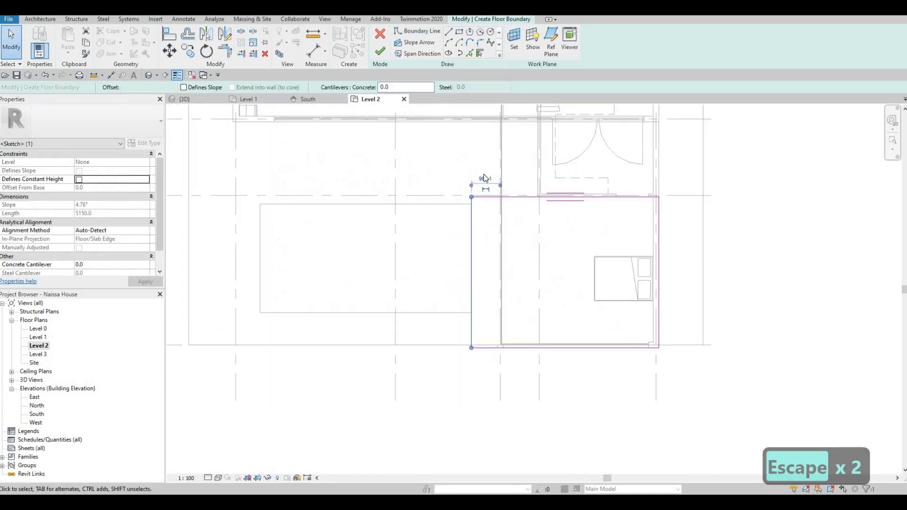
pyautogui.click(483, 172)
pyautogui.write('15')
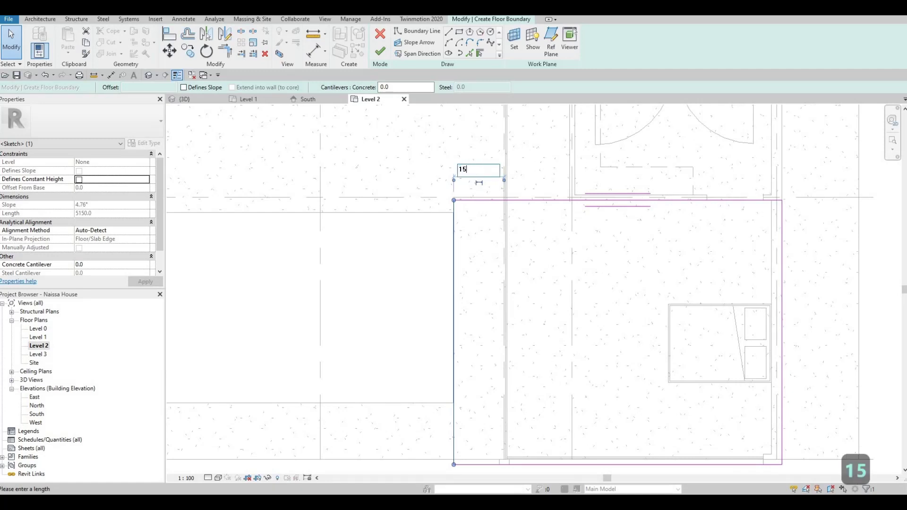
pyautogui.write('00')
pyautogui.press('Return')
pyautogui.press('Escape')
pyautogui.press('Escape')
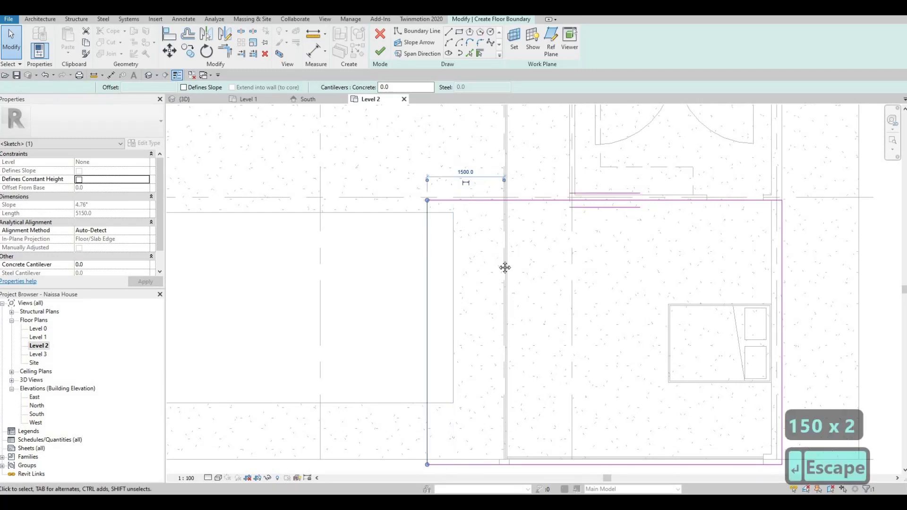
pyautogui.scroll(-2, 504, 267)
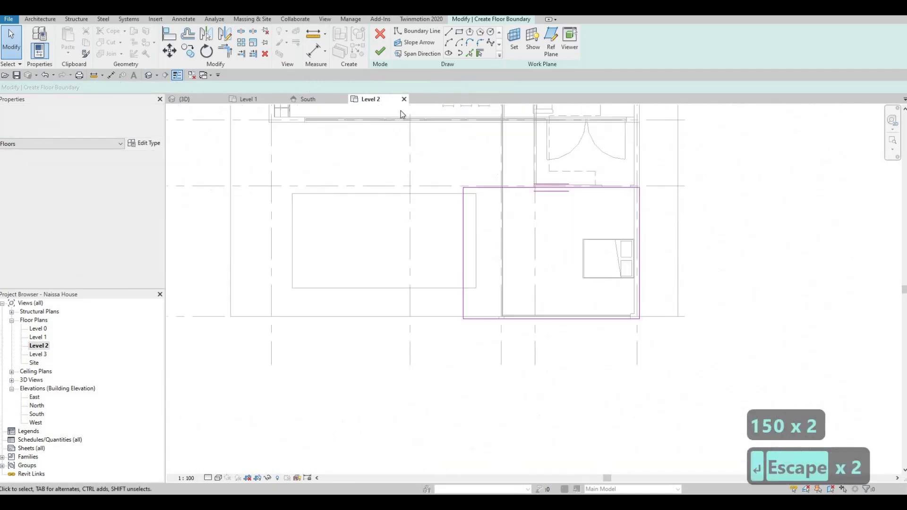
pyautogui.click(381, 50)
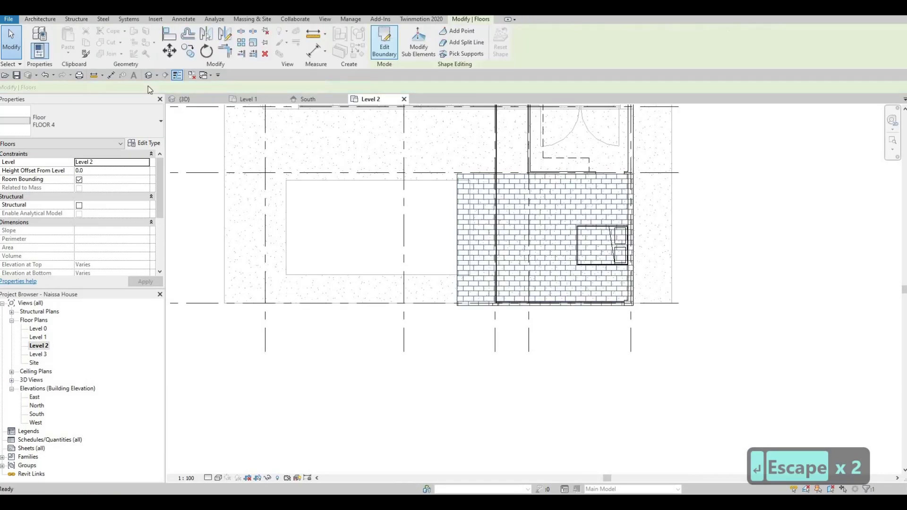
# Select the new bedroom floor in the 3D view and reopen its boundary for editing in the Level 2 plan.
pyautogui.click(149, 75)
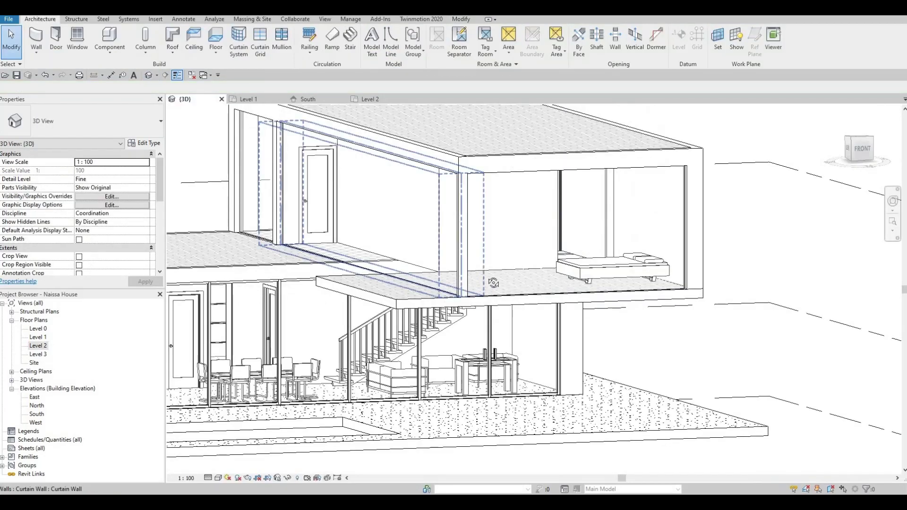
pyautogui.keyDown('shift'); pyautogui.moveTo(494, 283); pyautogui.dragTo(345, 252, button='middle'); pyautogui.keyUp('shift')
pyautogui.click(364, 239)
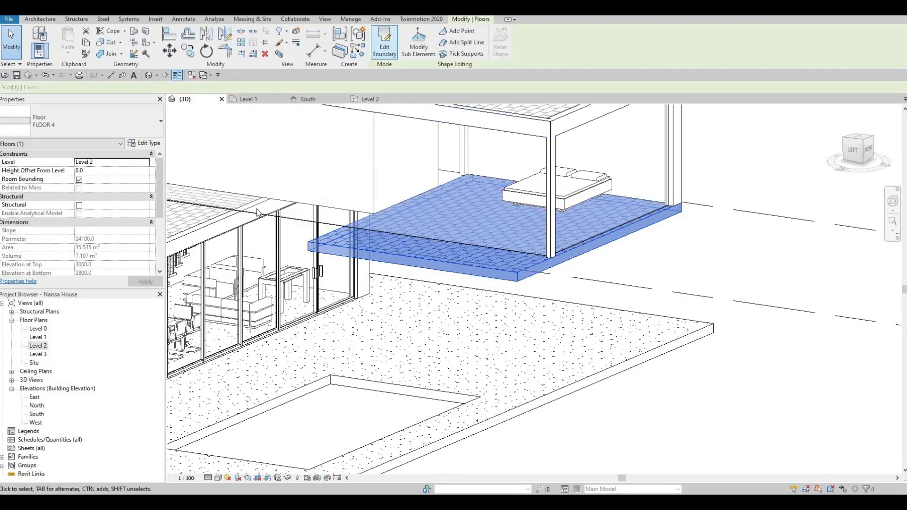
pyautogui.doubleClick(45, 347)
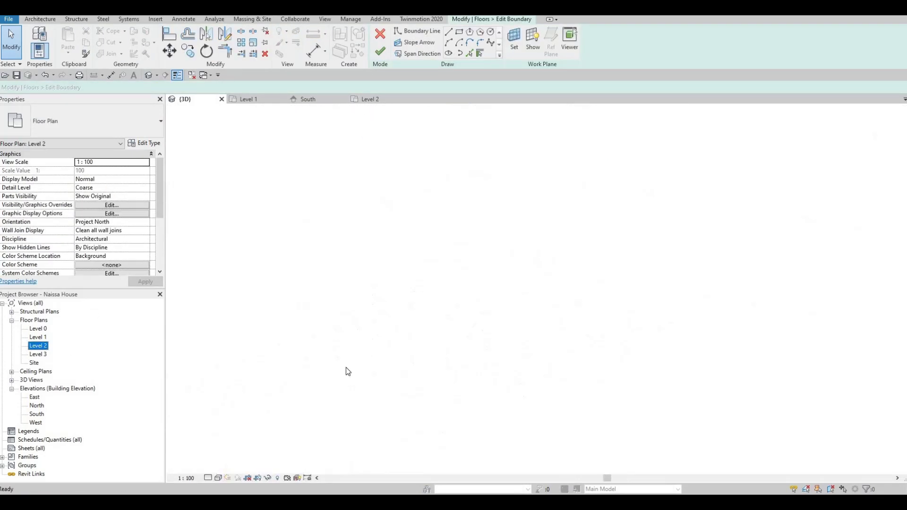
pyautogui.scroll(-2, 423, 330)
pyautogui.scroll(4, 423, 280)
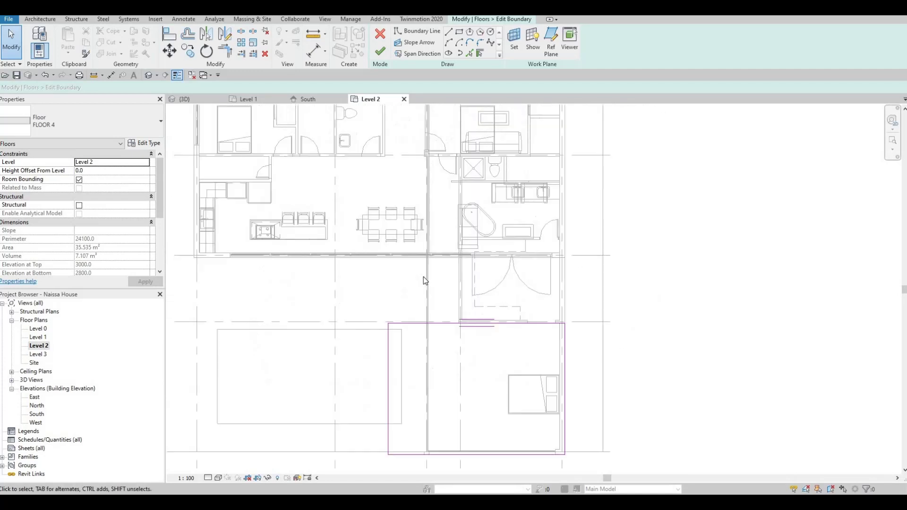
# Align the boundary edge nearest the dining area with the outer face of the exterior wall beside the dining area.
pyautogui.press('a')
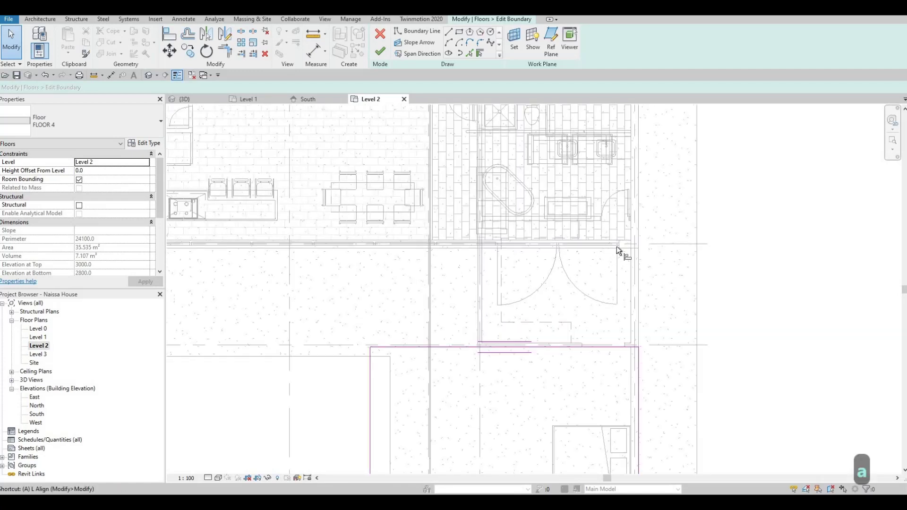
pyautogui.press('l')
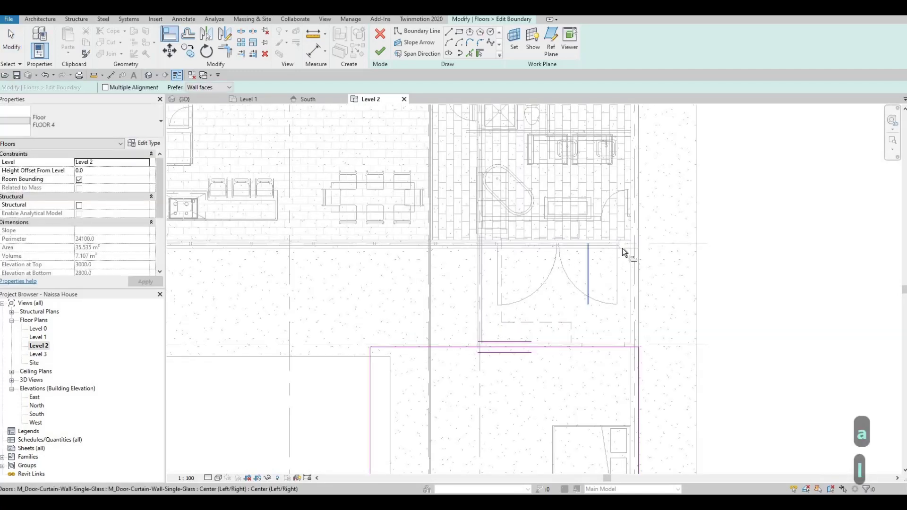
pyautogui.click(597, 344)
pyautogui.click(597, 347)
pyautogui.scroll(2, 452, 245)
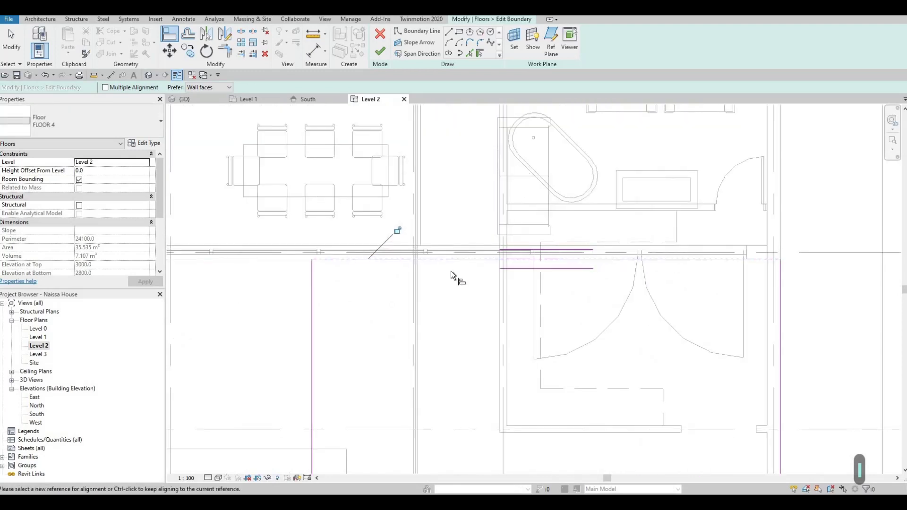
pyautogui.scroll(2, 451, 271)
pyautogui.press('Escape')
pyautogui.press('Escape')
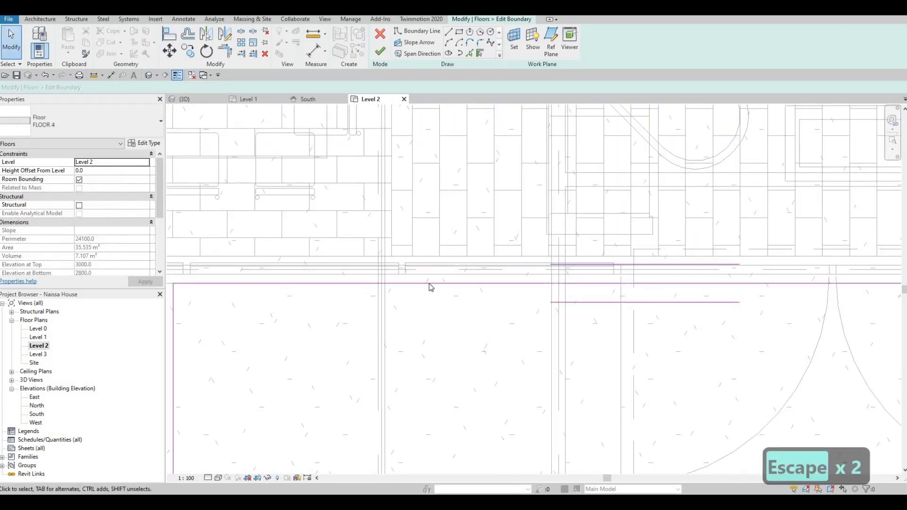
# Realign the dining-side boundary edge with the curtain wall mullion face and finish the floor boundary.
pyautogui.scroll(-3, 518, 275)
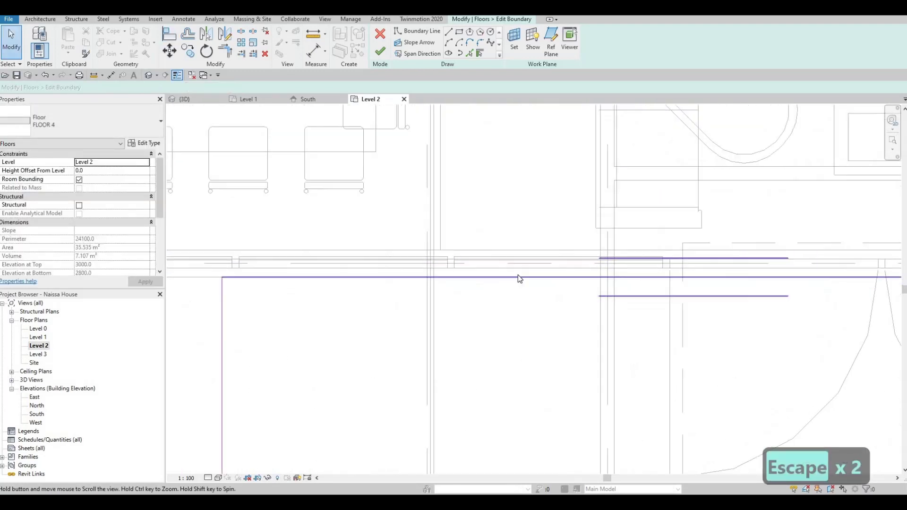
pyautogui.click(541, 285)
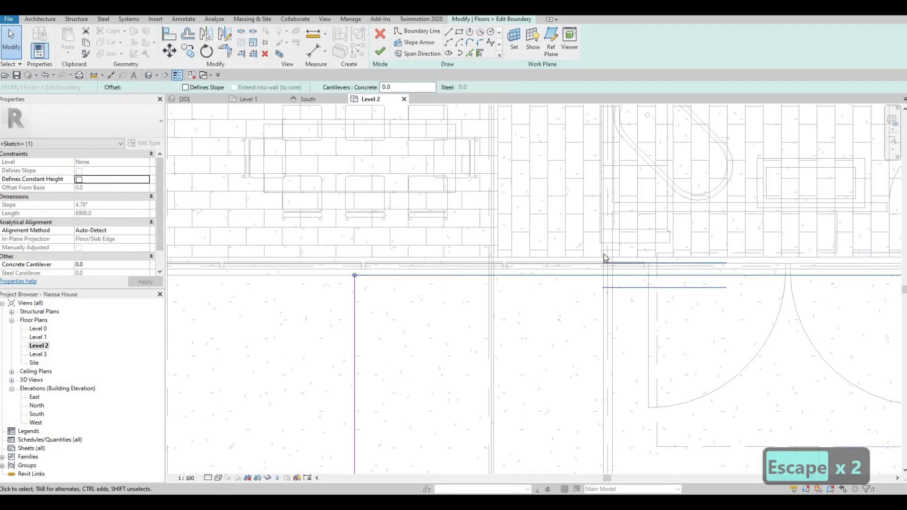
pyautogui.scroll(-3, 589, 260)
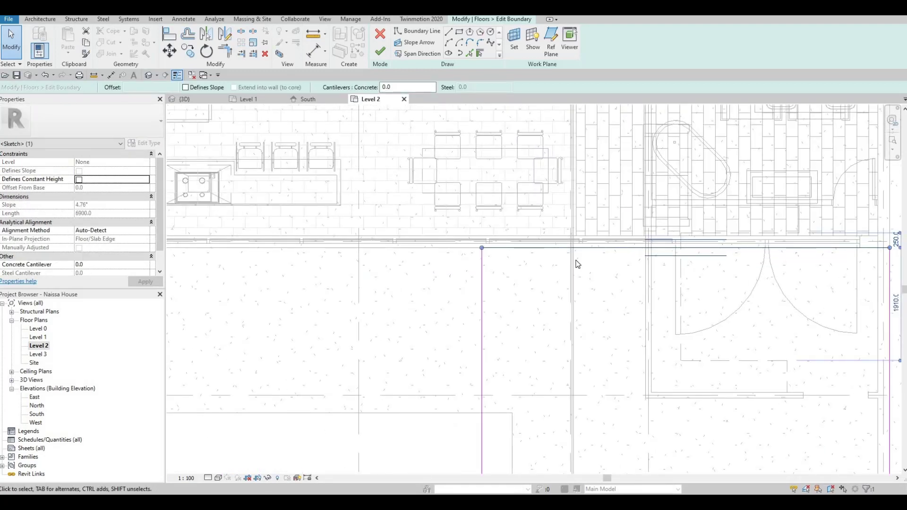
pyautogui.press('l')
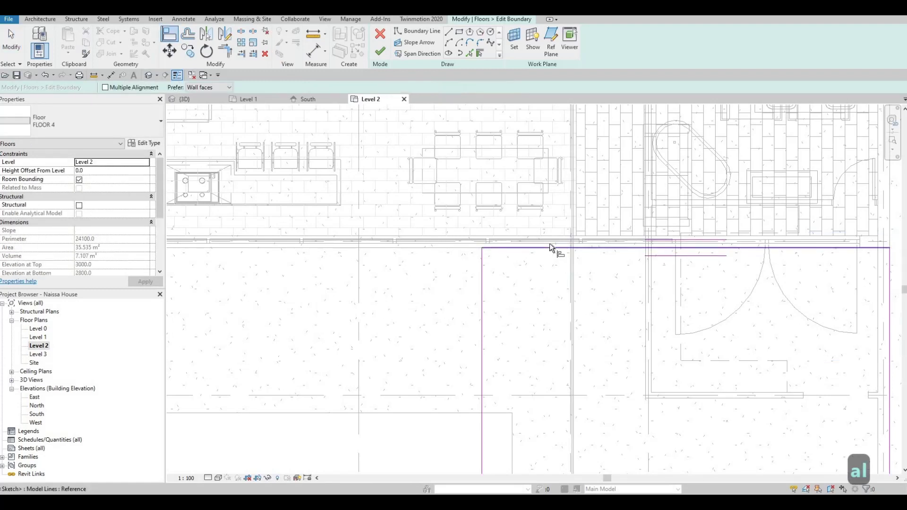
pyautogui.scroll(3, 641, 254)
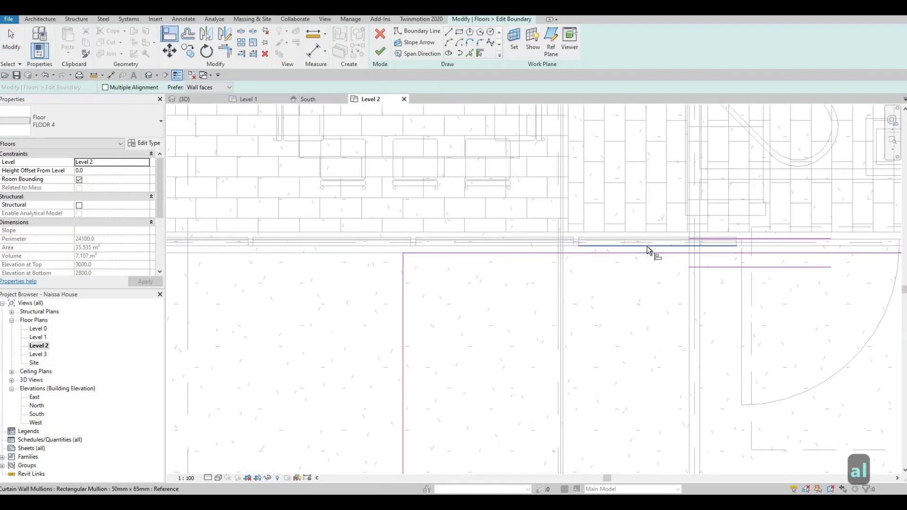
pyautogui.click(626, 256)
pyautogui.scroll(-2, 581, 212)
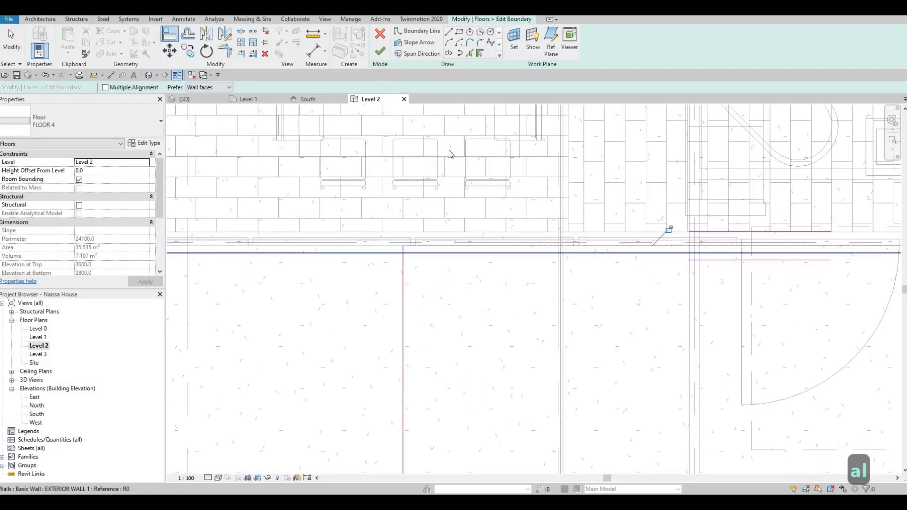
pyautogui.press('Escape')
pyautogui.press('Escape')
pyautogui.click(380, 50)
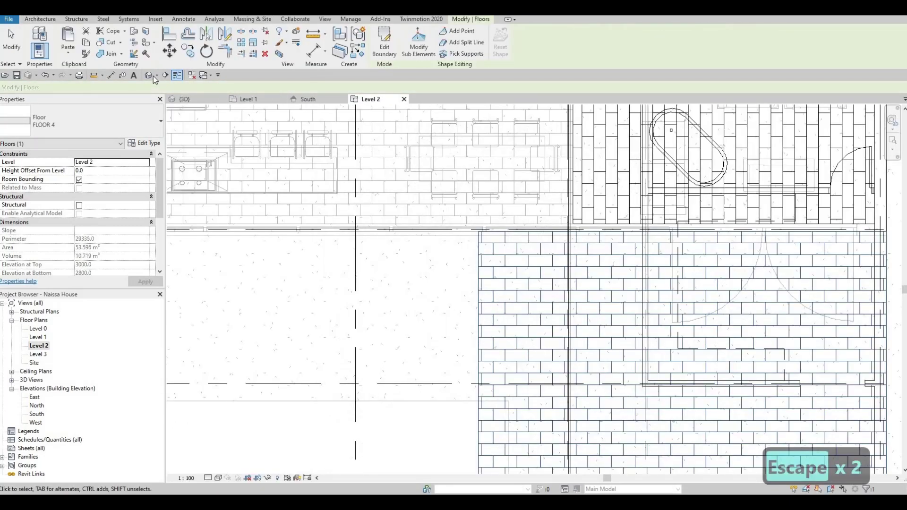
# In the 3D view, inspect the corner where the bedroom floor meets the lower roof and reopen the floor's boundary.
pyautogui.click(152, 76)
pyautogui.keyDown('shift'); pyautogui.moveTo(502, 255); pyautogui.dragTo(672, 283, button='middle'); pyautogui.keyUp('shift')
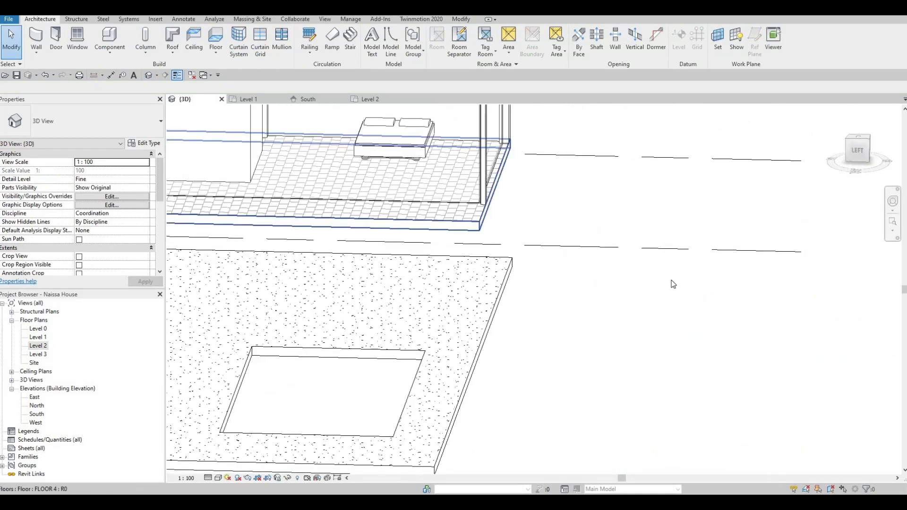
pyautogui.scroll(-3, 673, 283)
pyautogui.scroll(3, 420, 253)
pyautogui.scroll(2, 449, 262)
pyautogui.click(450, 263)
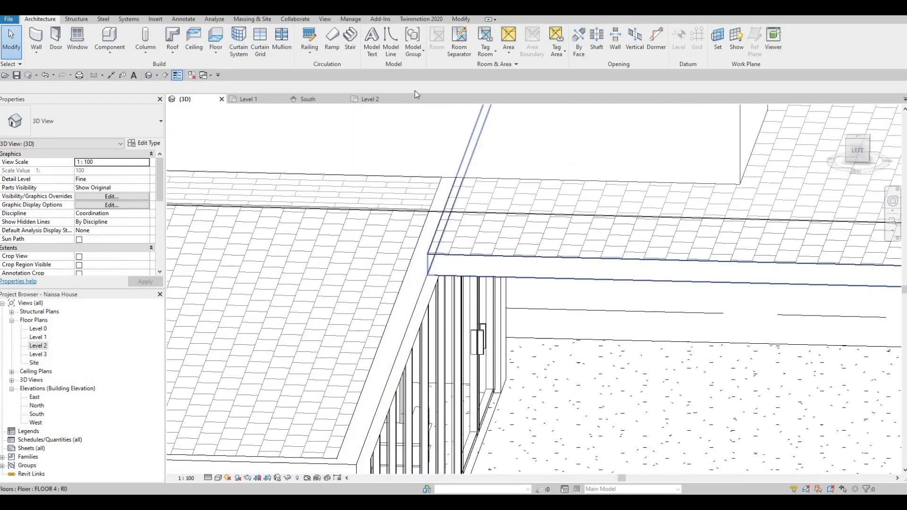
pyautogui.doubleClick(452, 205)
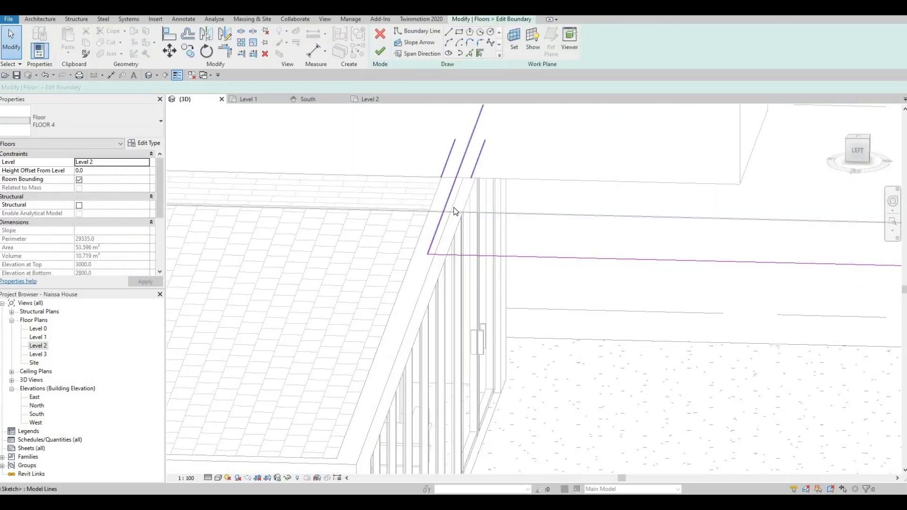
pyautogui.press('l')
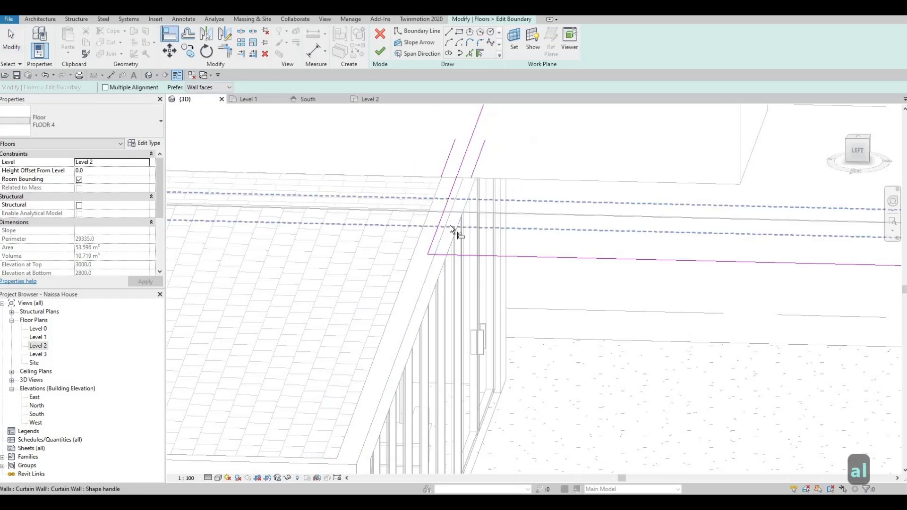
pyautogui.press('Tab')
pyautogui.press('Tab')
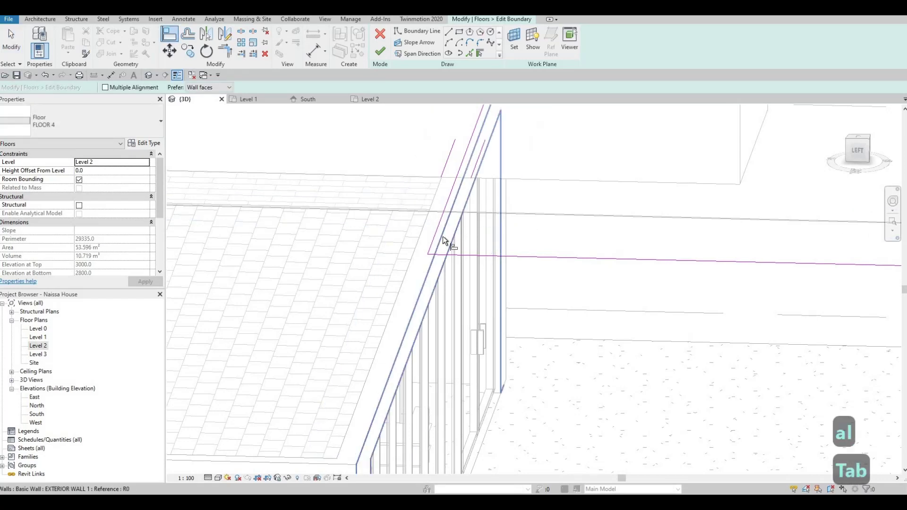
pyautogui.press('Tab')
pyautogui.press('Tab')
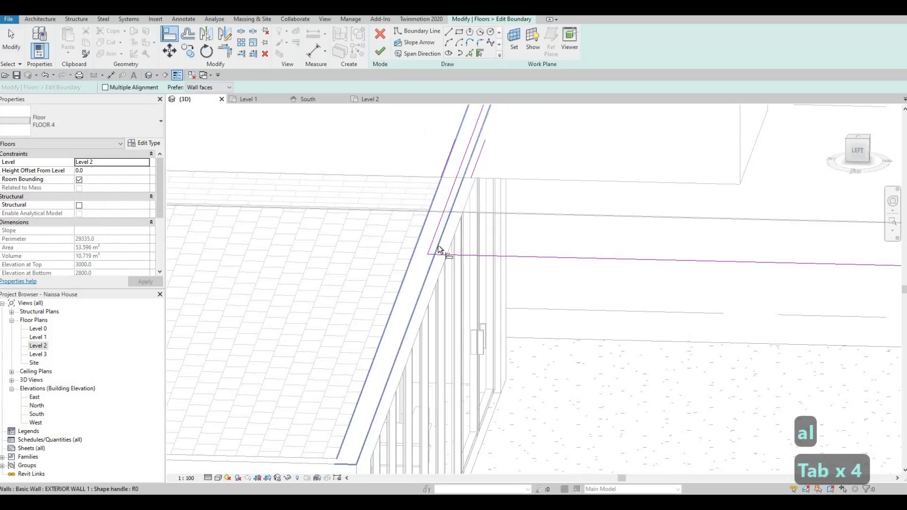
pyautogui.press('Tab')
pyautogui.press('Tab')
pyautogui.press('Tab')
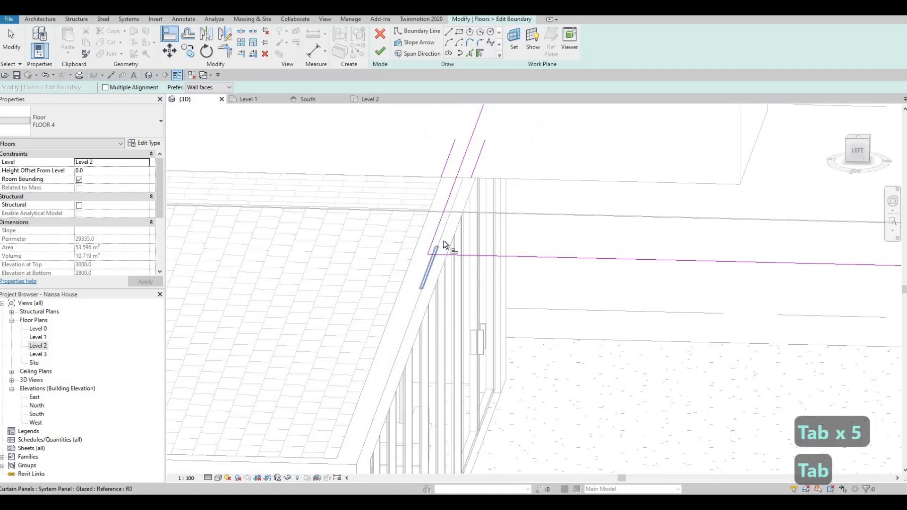
pyautogui.press('Tab')
pyautogui.press('Escape')
# In 3D, align the floor boundary's edge beside the lower roof with the outer face of EXTERIOR WALL 1.
pyautogui.moveTo(432, 250)
pyautogui.keyDown('shift'); pyautogui.mouseDown(button='middle')
pyautogui.moveTo(472, 233)
pyautogui.moveTo(503, 273)
pyautogui.moveTo(414, 302)
pyautogui.mouseUp(button='middle'); pyautogui.keyUp('shift')
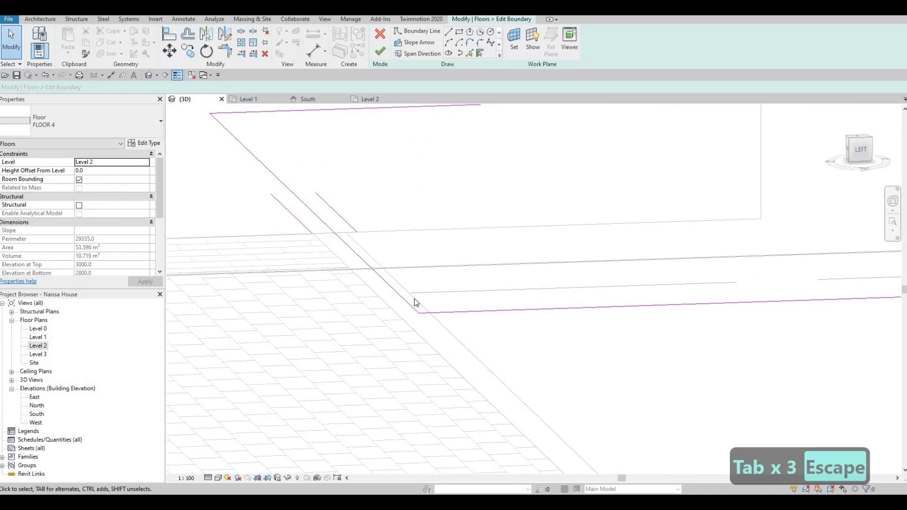
pyautogui.press('Tab')
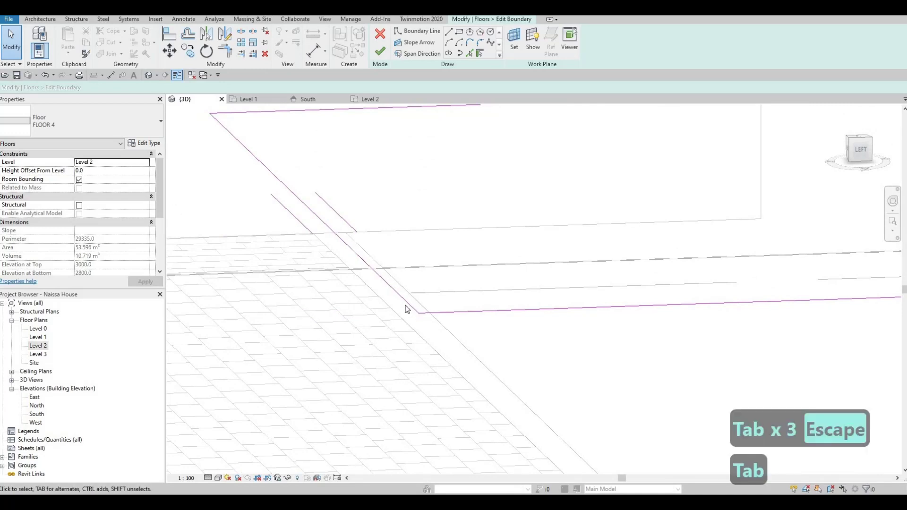
pyautogui.keyDown('shift'); pyautogui.moveTo(406, 309); pyautogui.dragTo(554, 272, button='middle'); pyautogui.keyUp('shift')
pyautogui.press('a')
pyautogui.press('l')
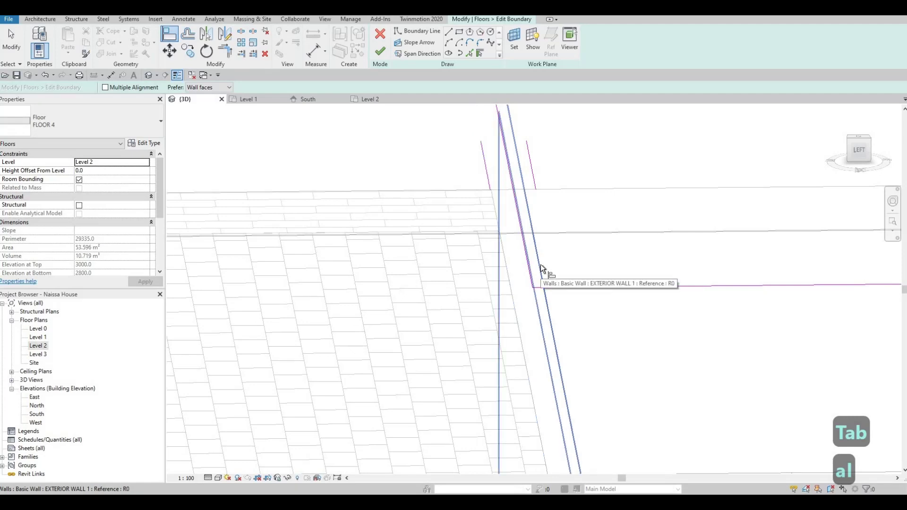
pyautogui.press('Tab')
pyautogui.press('Tab')
pyautogui.press('Tab')
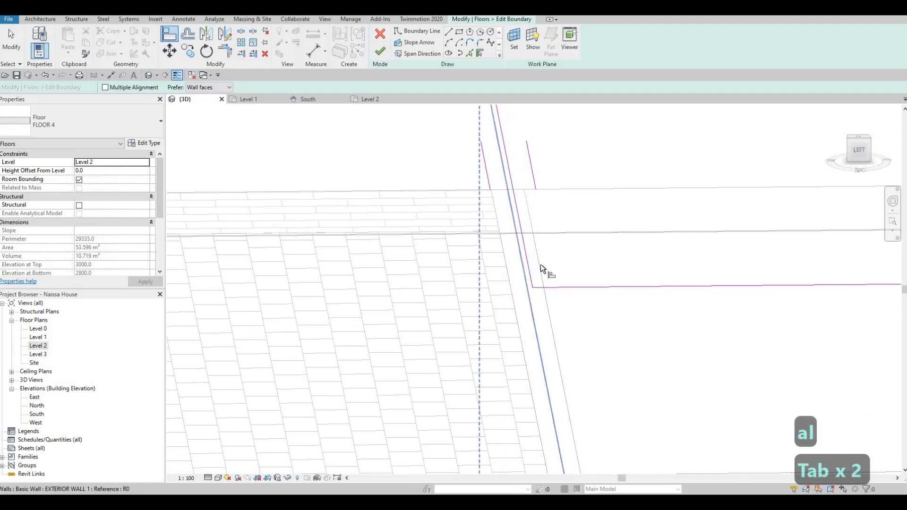
pyautogui.click(534, 269)
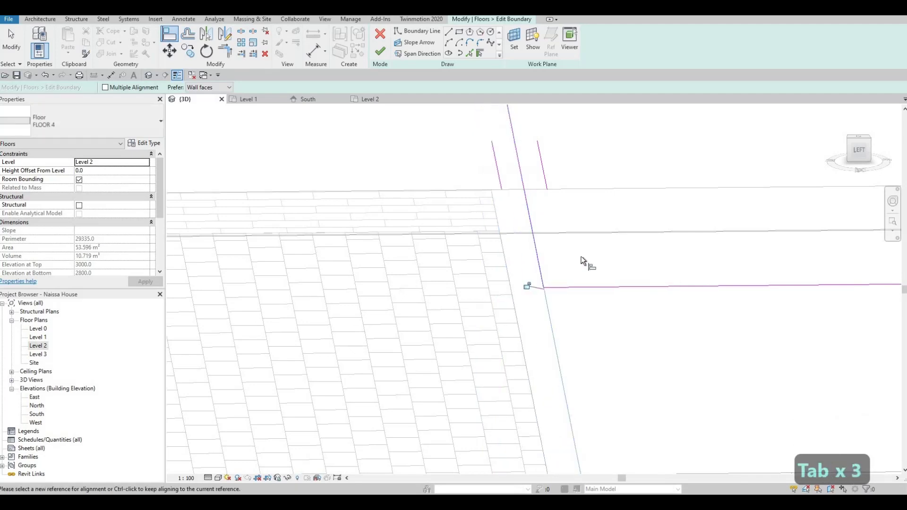
# Finish the floor boundary edit without attaching walls to its underside, and view the extended floor from the front.
pyautogui.scroll(-5, 648, 279)
pyautogui.press('Escape')
pyautogui.click(382, 52)
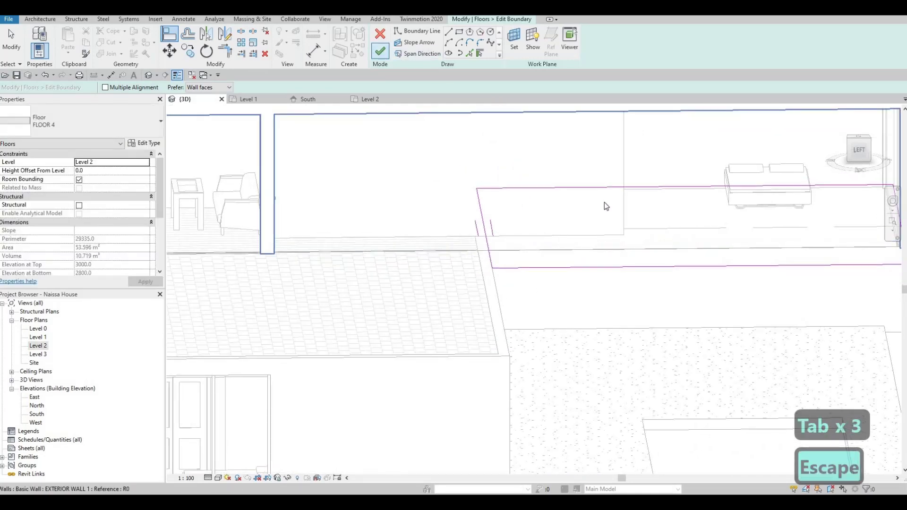
pyautogui.click(524, 258)
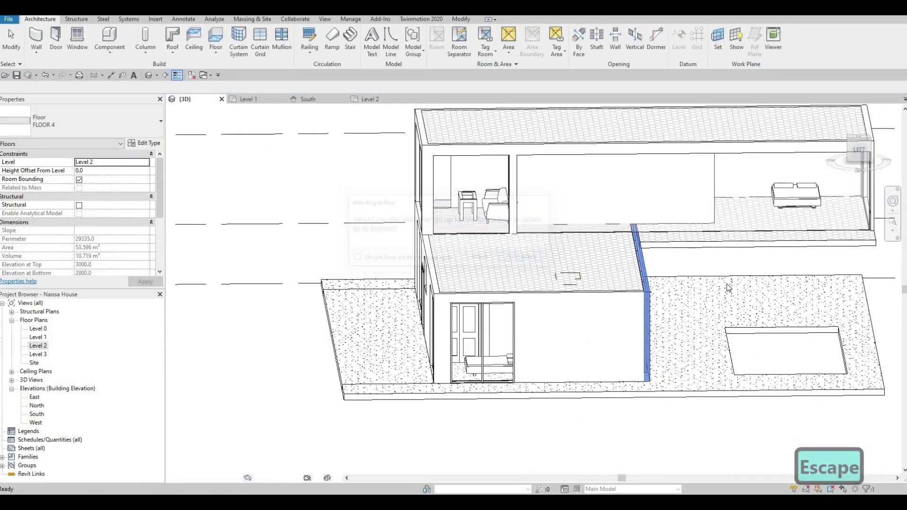
pyautogui.scroll(5, 694, 299)
pyautogui.press('Escape')
pyautogui.press('Escape')
pyautogui.keyDown('shift'); pyautogui.moveTo(678, 295); pyautogui.dragTo(511, 289, button='middle'); pyautogui.keyUp('shift')
pyautogui.scroll(-5, 482, 240)
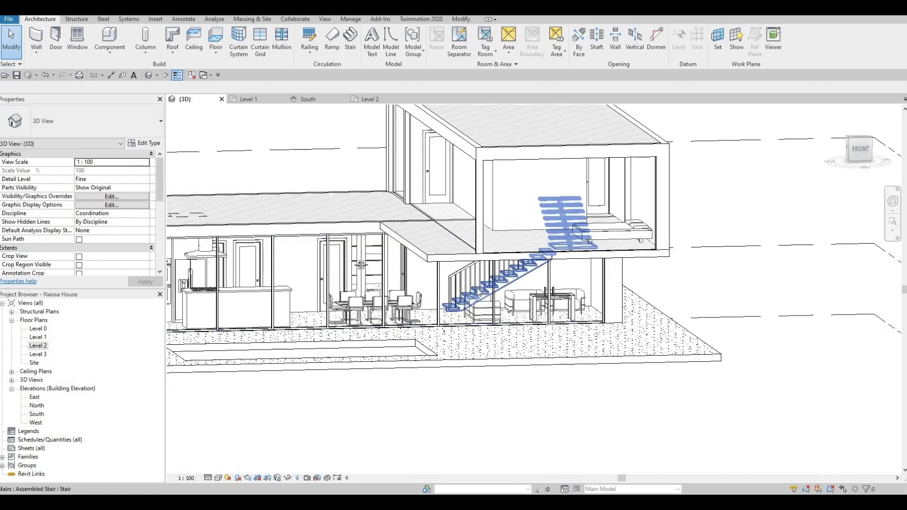
# In the South elevation, stretch the upper-floor curtain wall's east edge out toward EXTERIOR WALL 1.
pyautogui.keyDown('shift'); pyautogui.moveTo(623, 312); pyautogui.dragTo(603, 297, button='middle'); pyautogui.keyUp('shift')
pyautogui.scroll(-2, 606, 290)
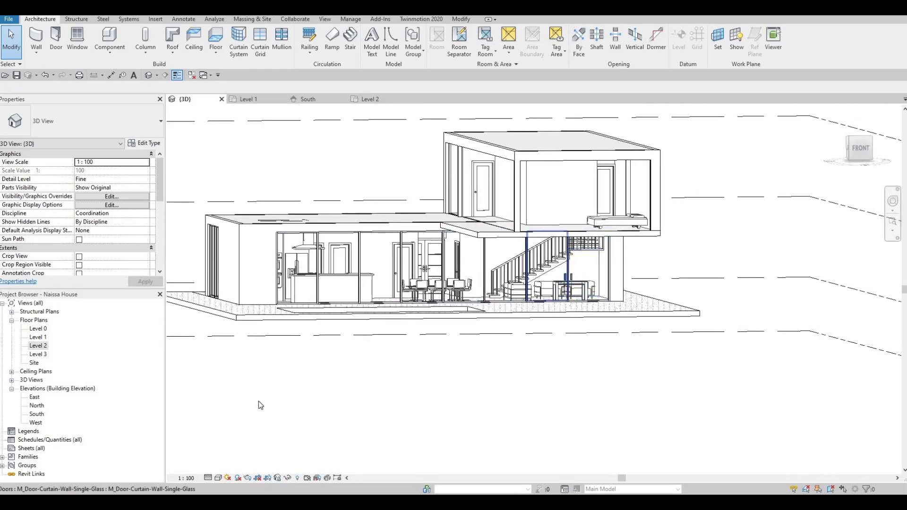
pyautogui.doubleClick(37, 414)
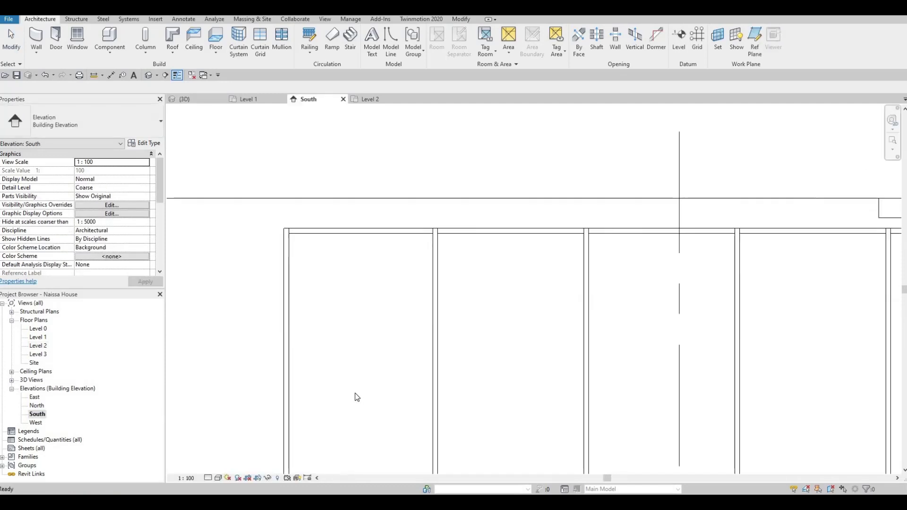
pyautogui.scroll(-4, 526, 413)
pyautogui.scroll(4, 520, 340)
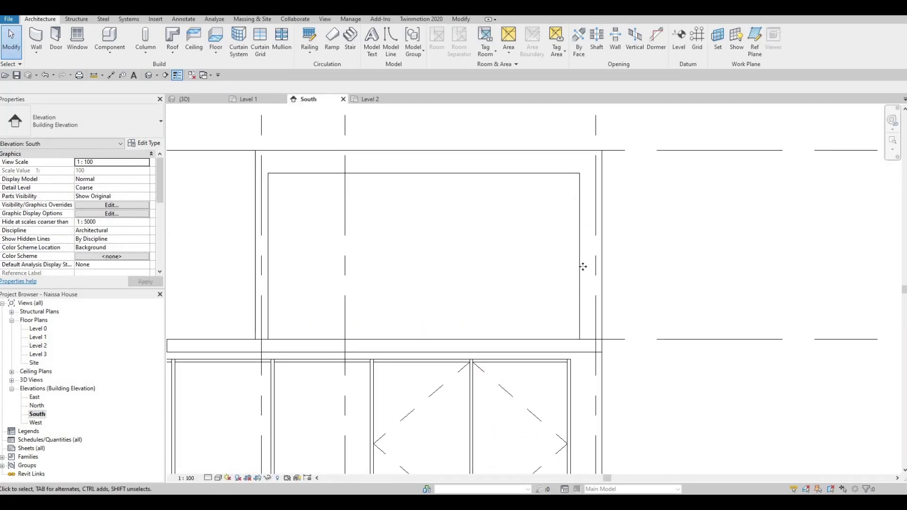
pyautogui.click(585, 260)
pyautogui.moveTo(586, 260); pyautogui.dragTo(586, 265)
pyautogui.press('Escape')
pyautogui.press('Escape')
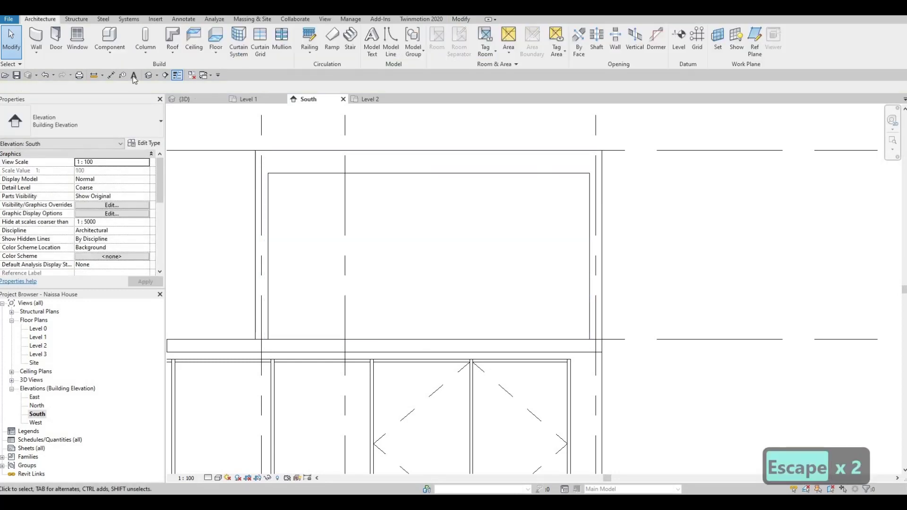
# Measure the gap between the upper curtain wall's east edge and EXTERIOR WALL 1 with an aligned dimension.
pyautogui.press('d')
pyautogui.press('i')
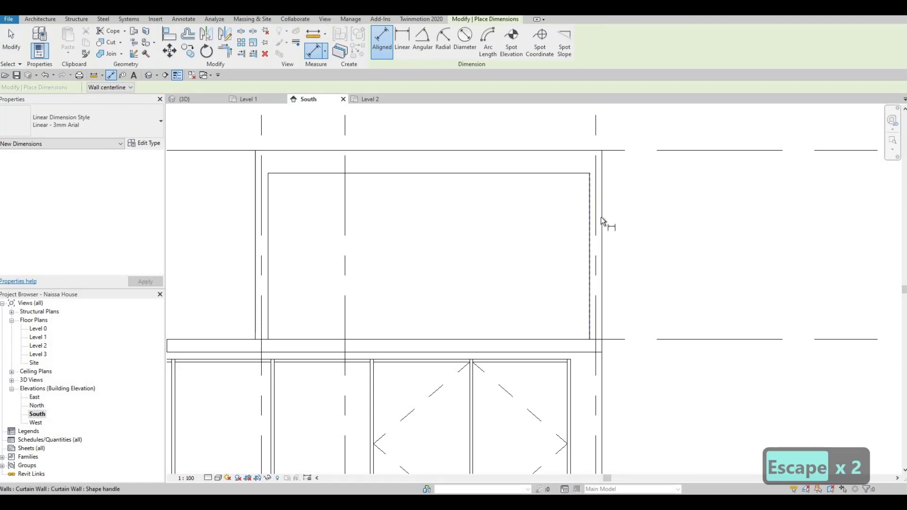
pyautogui.click(603, 221)
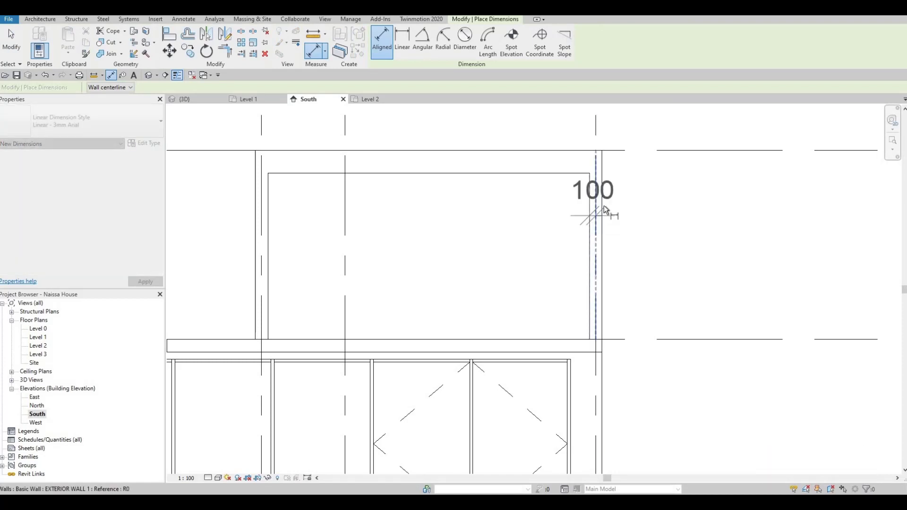
pyautogui.press('Escape')
pyautogui.press('Escape')
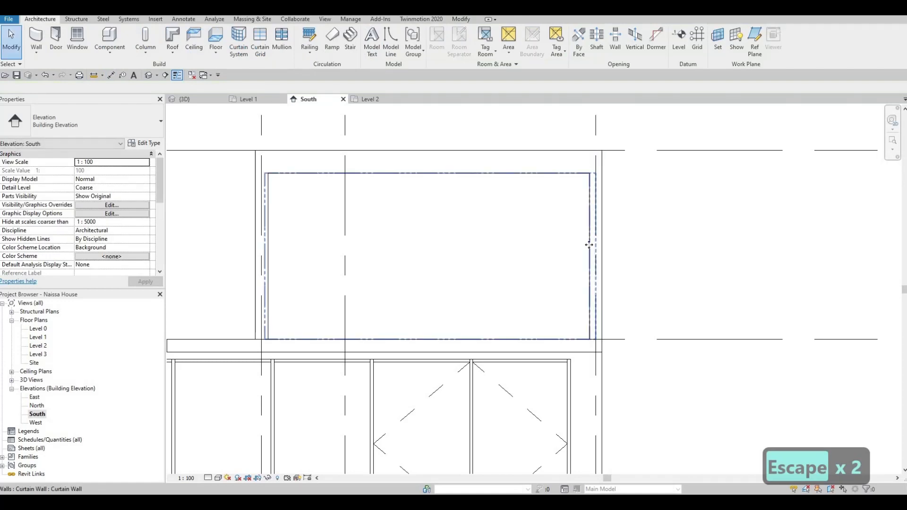
# Snap the upper curtain wall's east edge to the extension line of EXTERIOR WALL 1.
pyautogui.click(590, 246)
pyautogui.scroll(2, 593, 262)
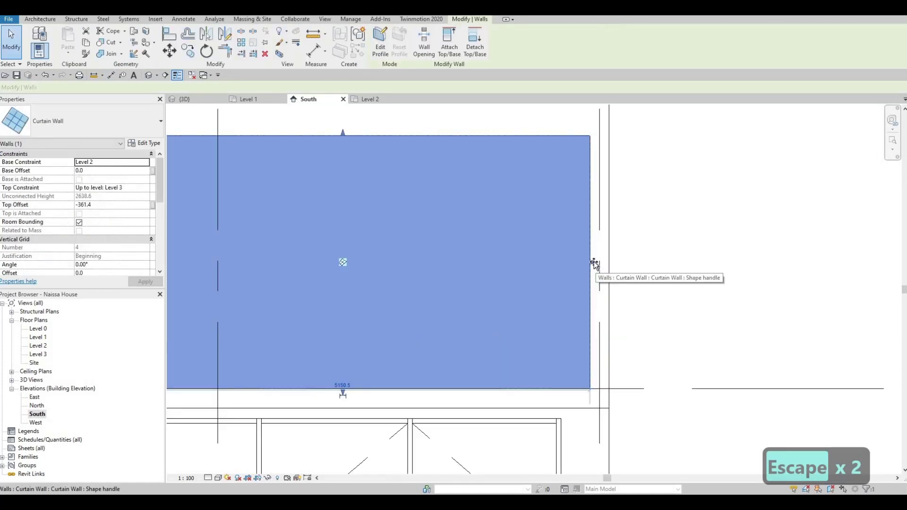
pyautogui.moveTo(591, 264); pyautogui.dragTo(591, 264)
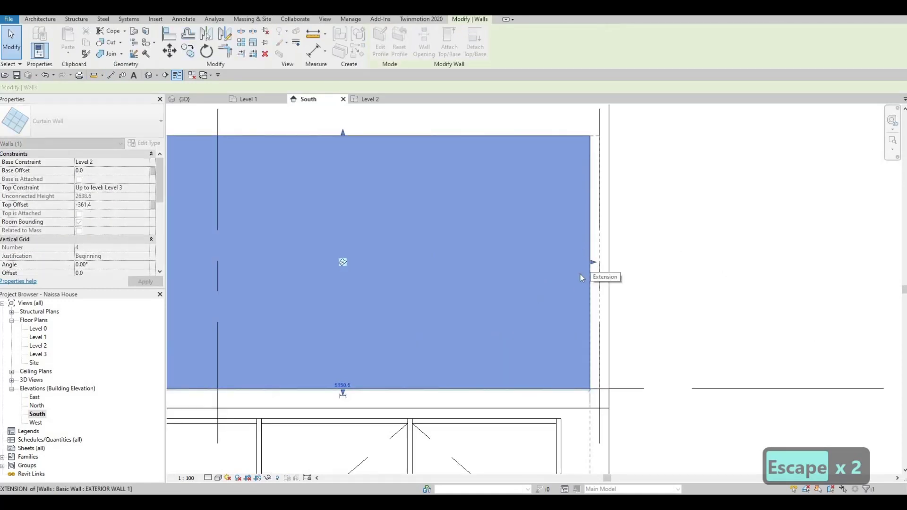
pyautogui.press('Escape')
pyautogui.scroll(-4, 547, 351)
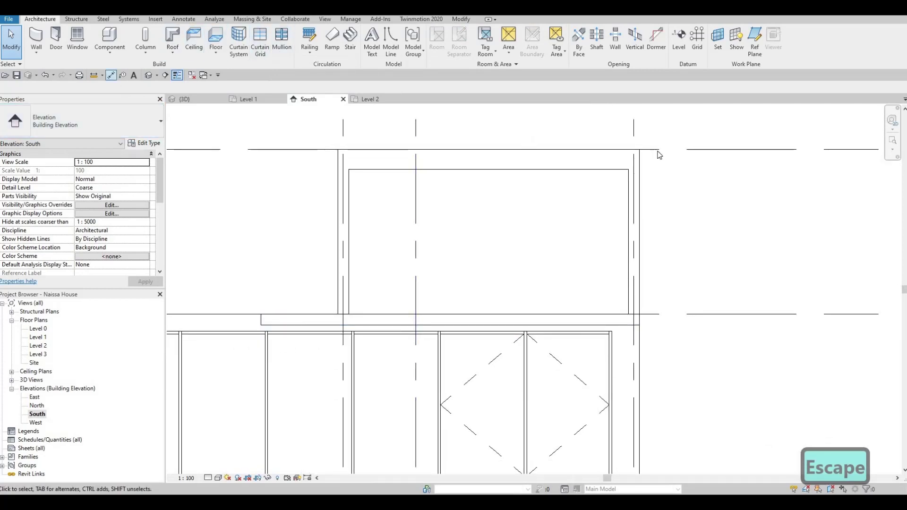
# Measure from the curtain wall's east edge to the exterior wall's outer face, and from its top edge to the top of ROOF 1.
pyautogui.scroll(2, 609, 180)
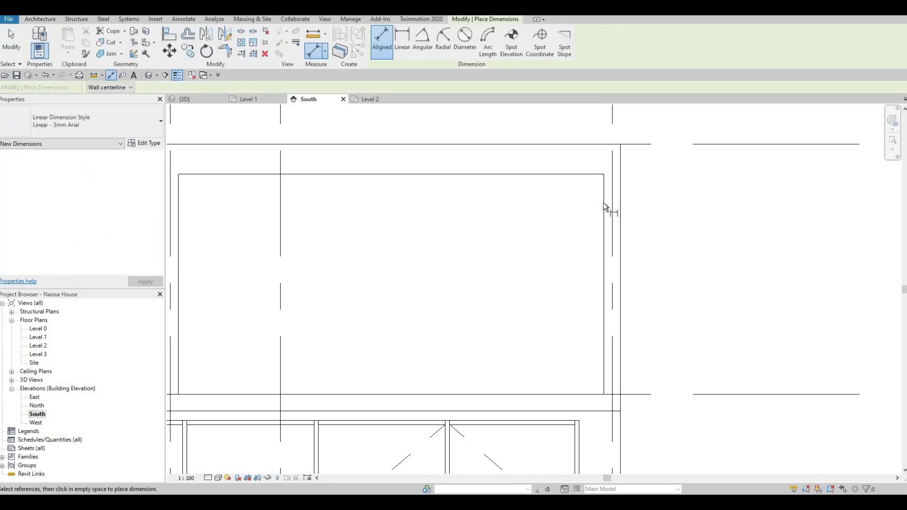
pyautogui.click(623, 184)
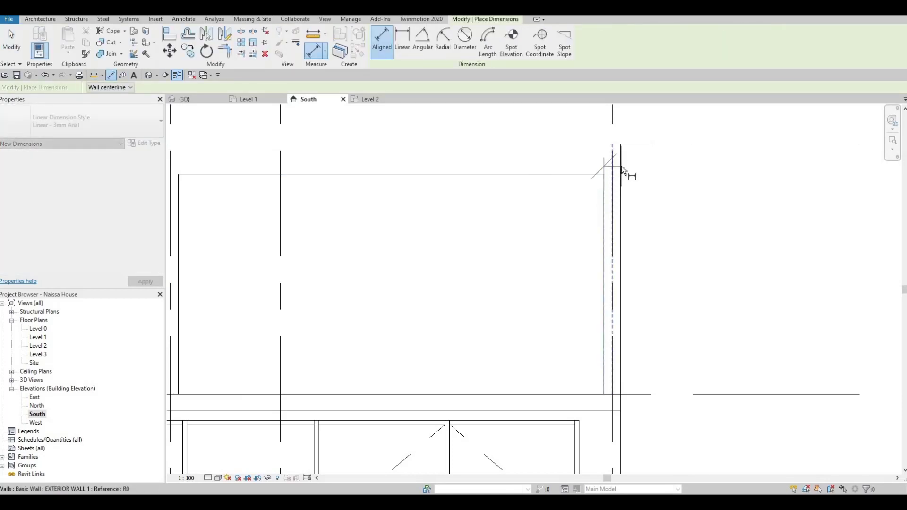
pyautogui.press('Tab')
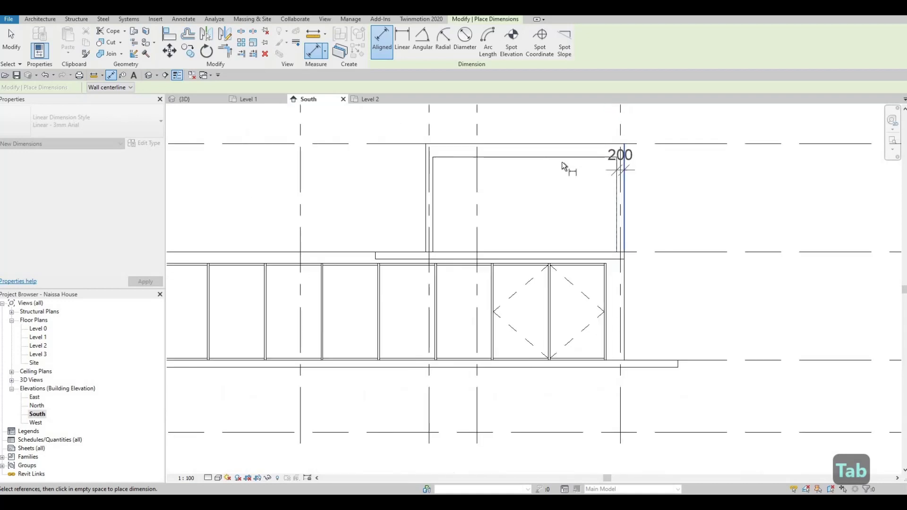
pyautogui.press('Escape')
pyautogui.click(561, 173)
pyautogui.click(563, 144)
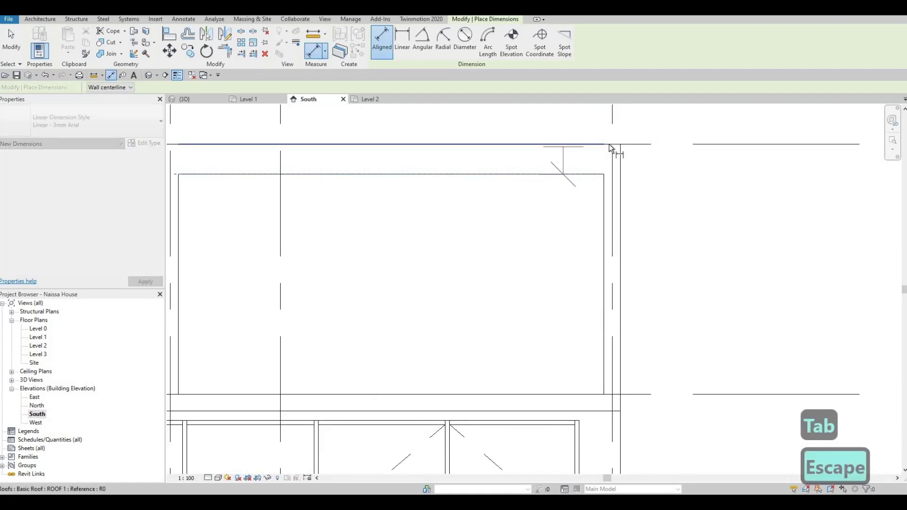
pyautogui.scroll(-2, 609, 145)
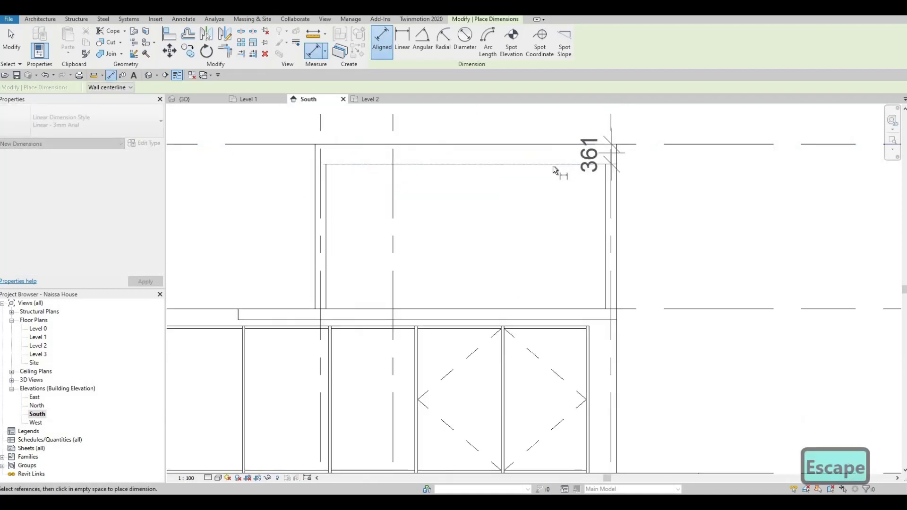
pyautogui.press('Escape')
pyautogui.scroll(2, 545, 174)
pyautogui.press('Escape')
# Raise the upper curtain wall's top edge toward the roof to a top offset of about -245 mm, and save the project.
pyautogui.click(386, 172)
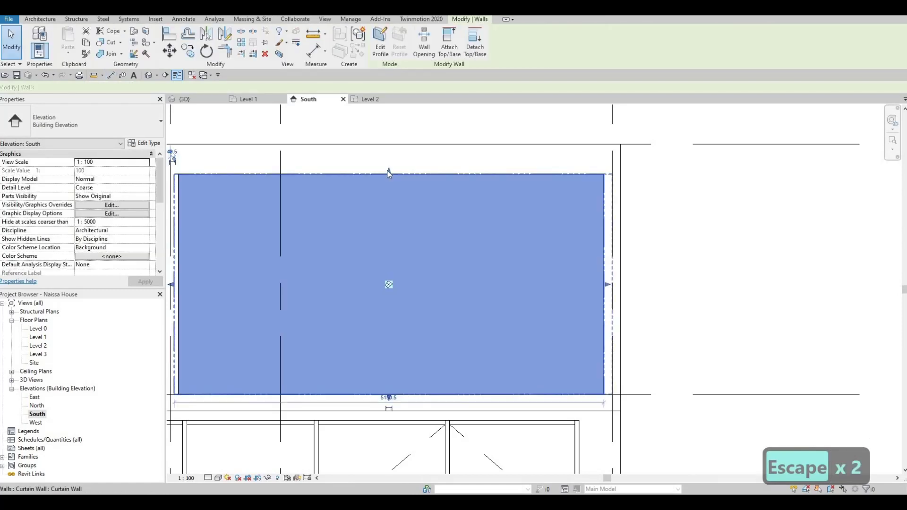
pyautogui.moveTo(387, 168); pyautogui.dragTo(417, 175)
pyautogui.scroll(-3, 555, 178)
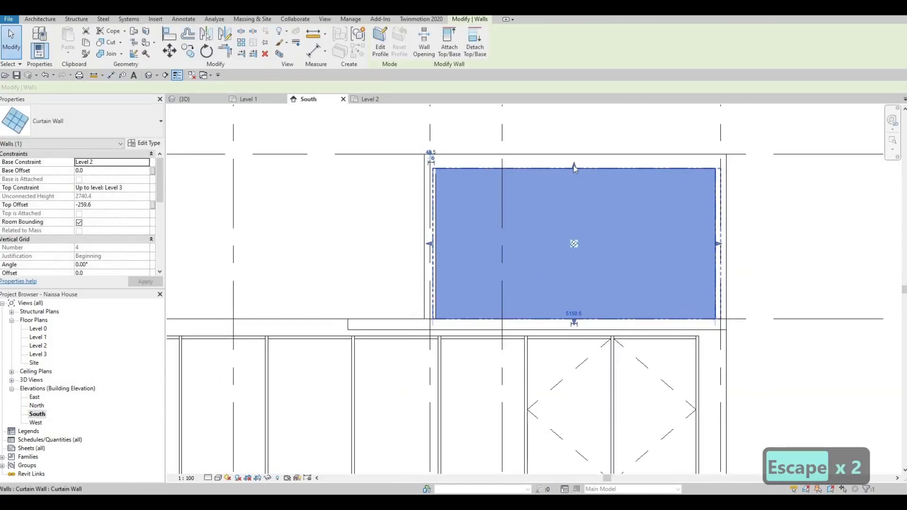
pyautogui.moveTo(574, 167); pyautogui.dragTo(554, 207)
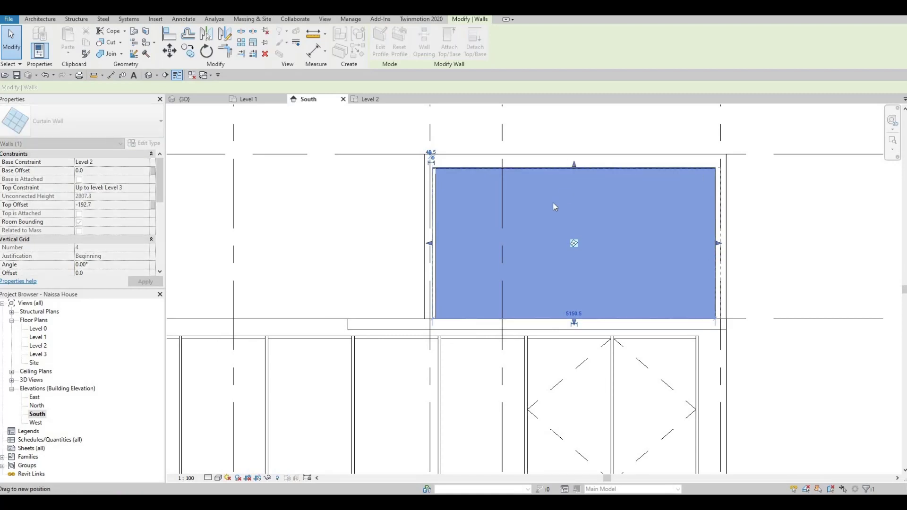
pyautogui.press('Escape')
pyautogui.press('Escape')
pyautogui.scroll(-2, 550, 201)
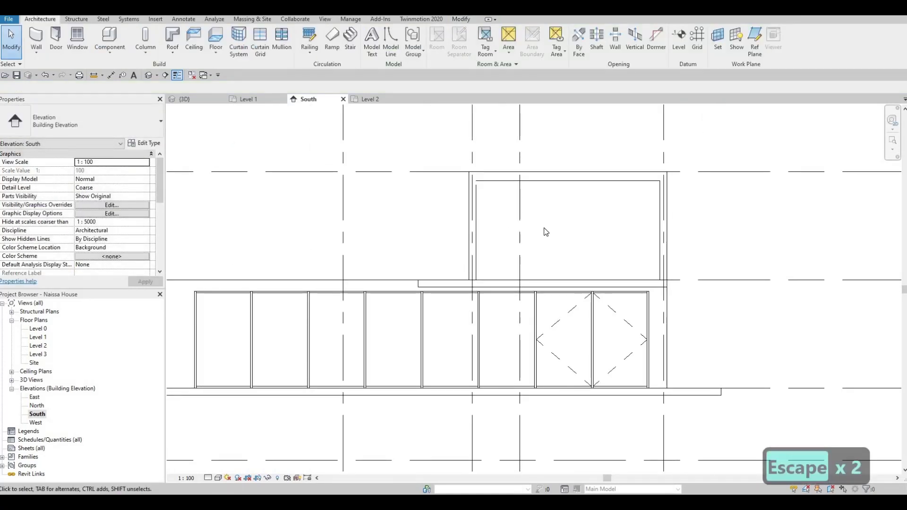
pyautogui.press('Escape')
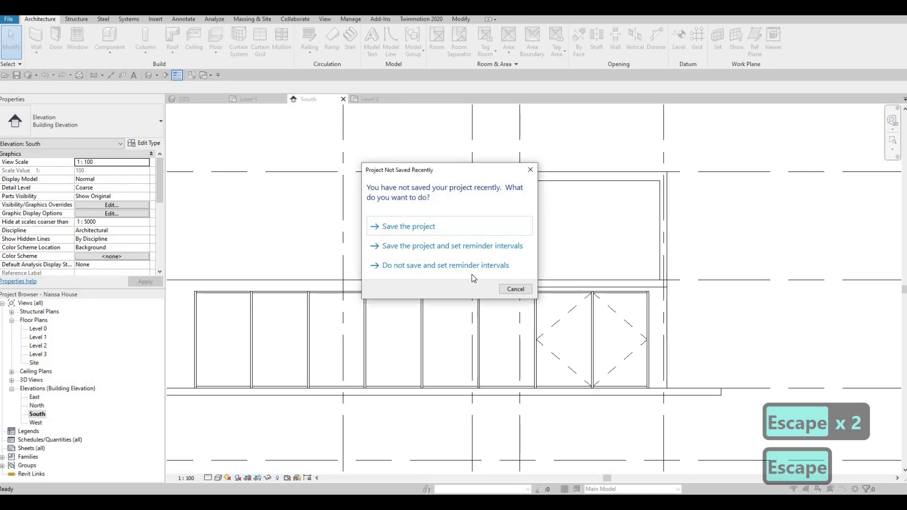
pyautogui.click(523, 231)
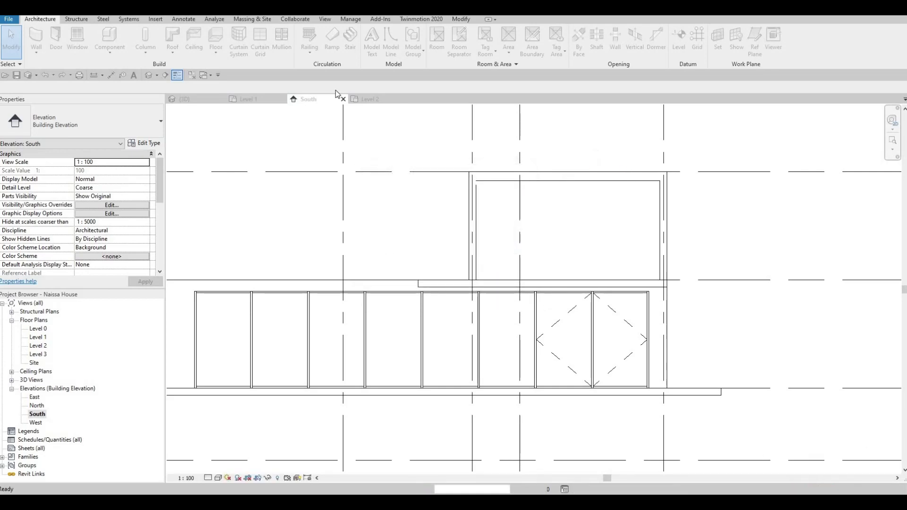
# Measure the remaining distance between the raised curtain wall's top edge and the top of the roof.
pyautogui.scroll(2, 629, 176)
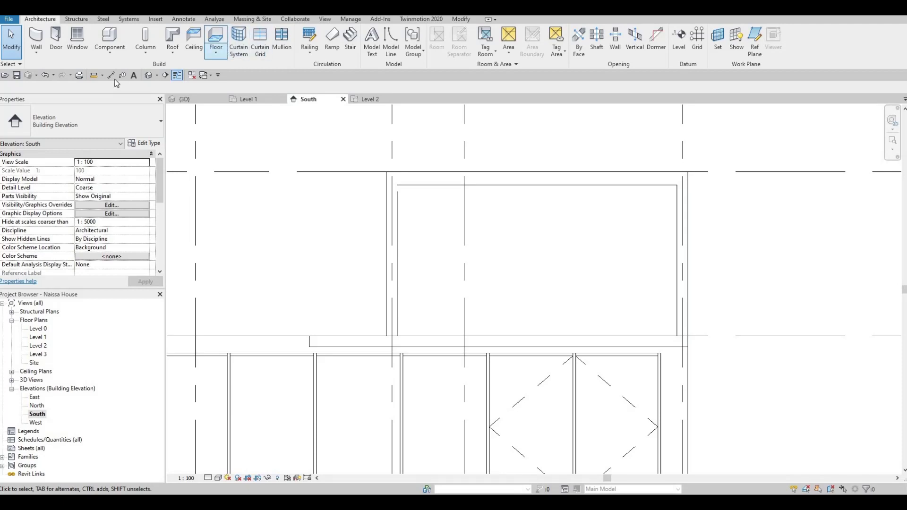
pyautogui.press('d')
pyautogui.press('i')
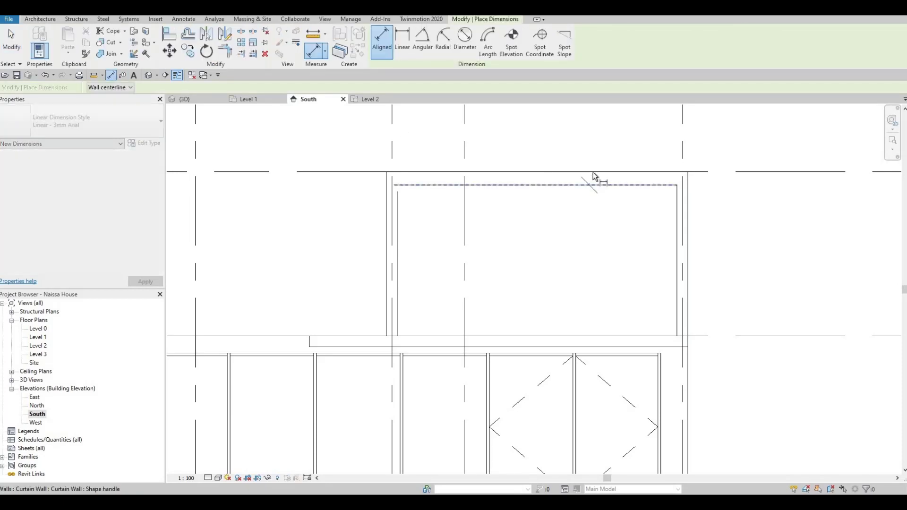
pyautogui.click(605, 185)
pyautogui.press('Escape')
pyautogui.press('Escape')
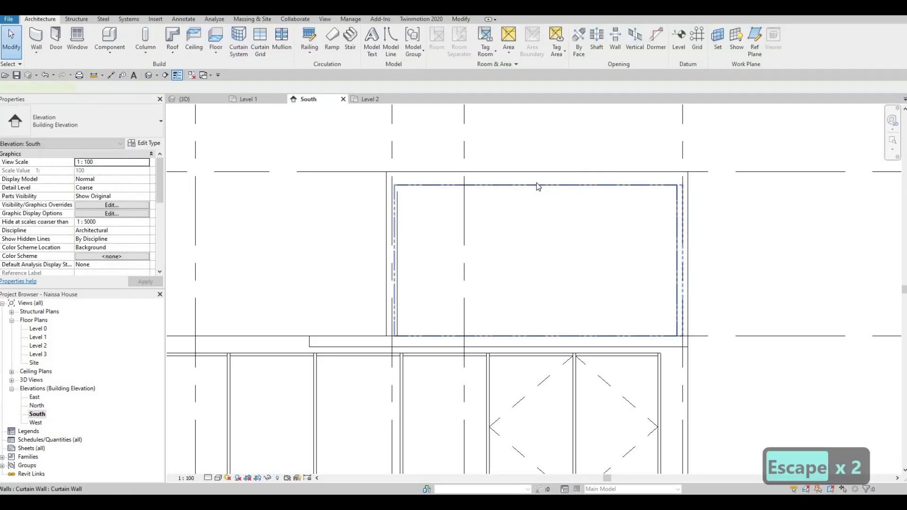
# Raise the upper curtain wall's top edge slightly further toward the roof in the South elevation.
pyautogui.click(534, 182)
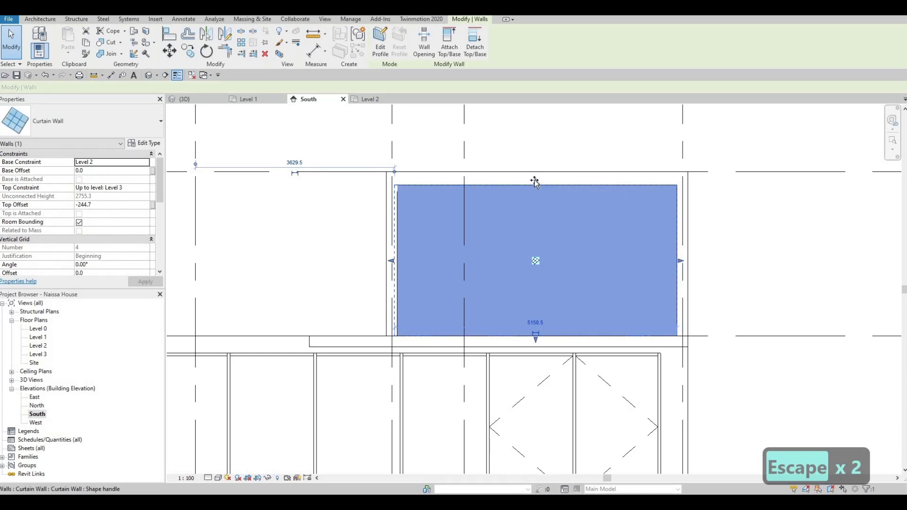
pyautogui.moveTo(534, 180); pyautogui.dragTo(535, 188)
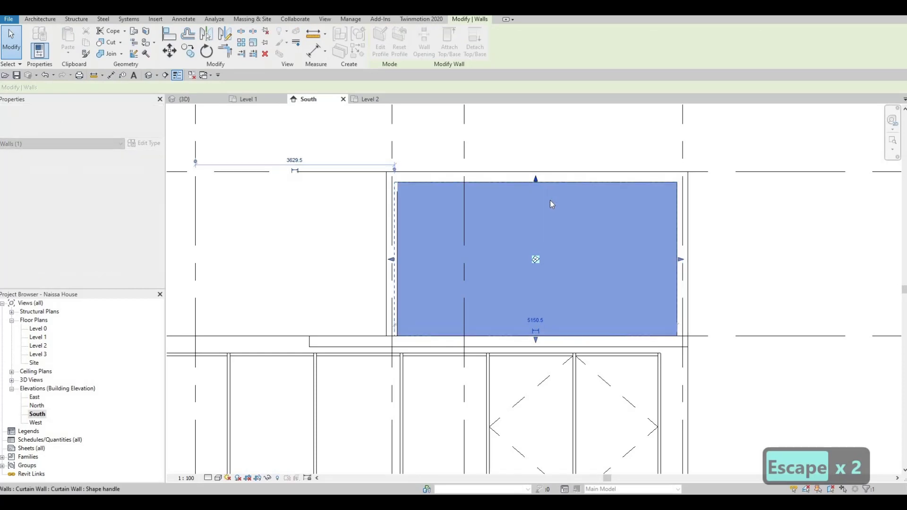
pyautogui.press('Escape')
pyautogui.scroll(-3, 563, 231)
pyautogui.scroll(-2, 558, 245)
pyautogui.press('Escape')
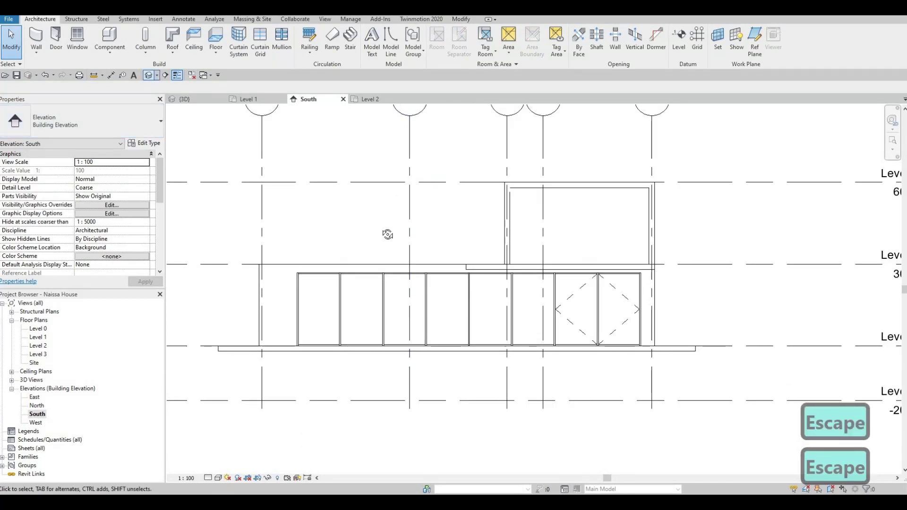
# In the 3D view, align the top edge of the long side curtain wall with the top of the bedroom's front curtain wall.
pyautogui.keyDown('shift'); pyautogui.moveTo(387, 235); pyautogui.dragTo(511, 245, button='middle'); pyautogui.keyUp('shift')
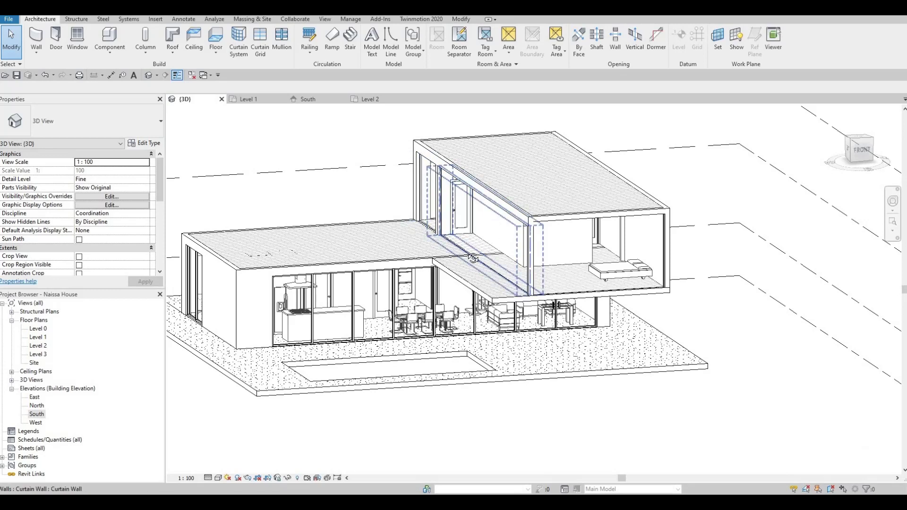
pyautogui.keyDown('shift'); pyautogui.moveTo(472, 258); pyautogui.dragTo(442, 156, button='middle'); pyautogui.keyUp('shift')
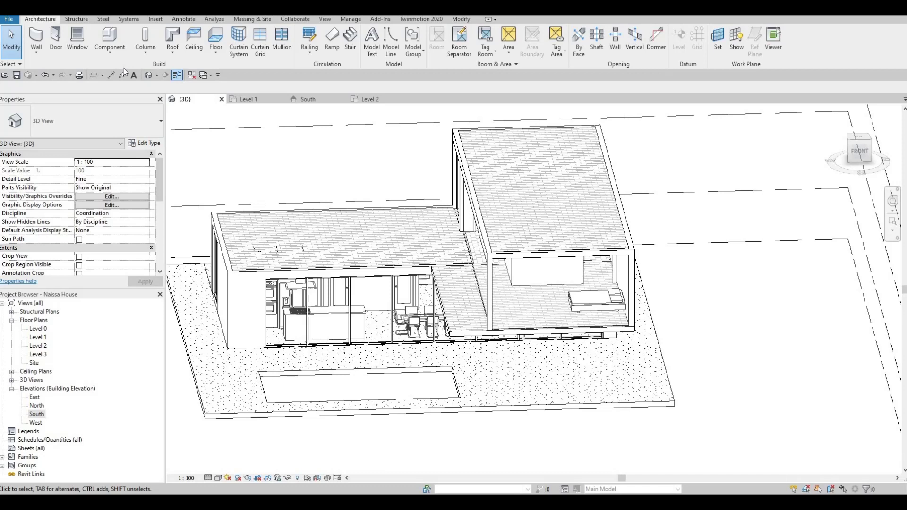
pyautogui.press('Escape')
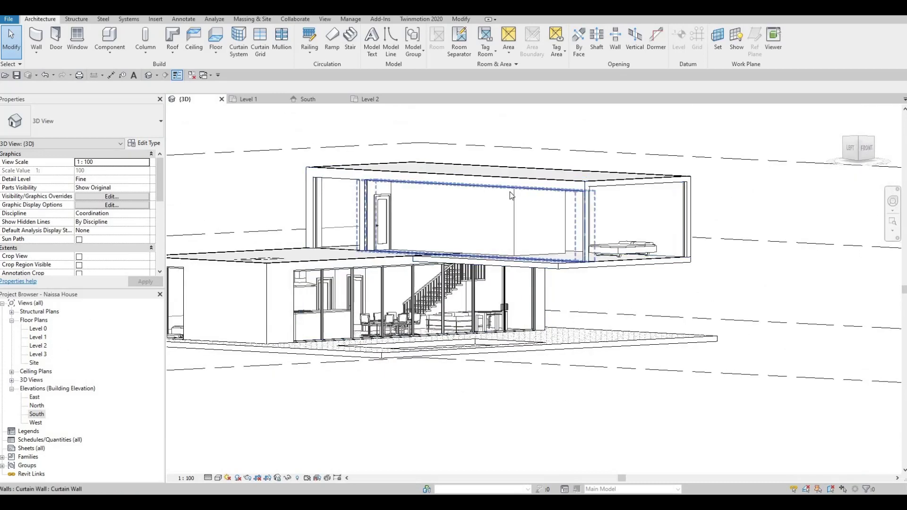
pyautogui.press('a')
pyautogui.press('l')
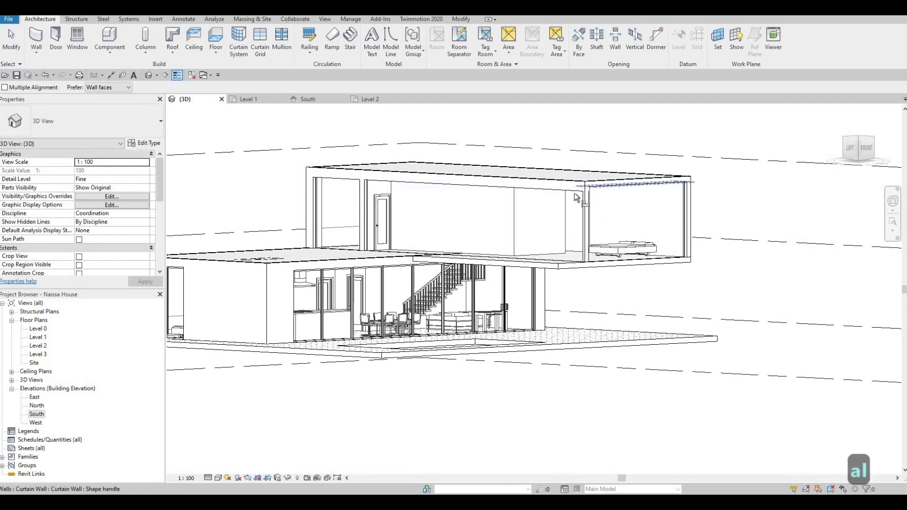
pyautogui.moveTo(455, 216); pyautogui.dragTo(567, 255, button='middle')
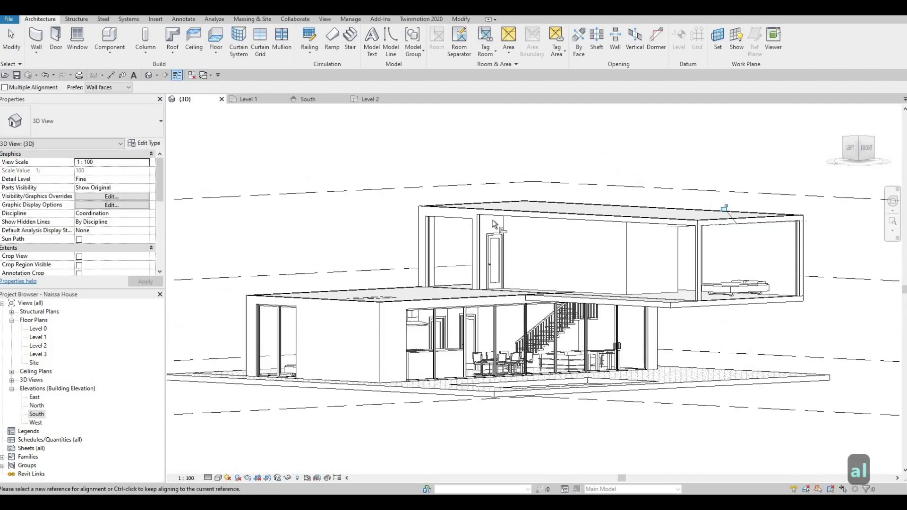
pyautogui.press('Escape')
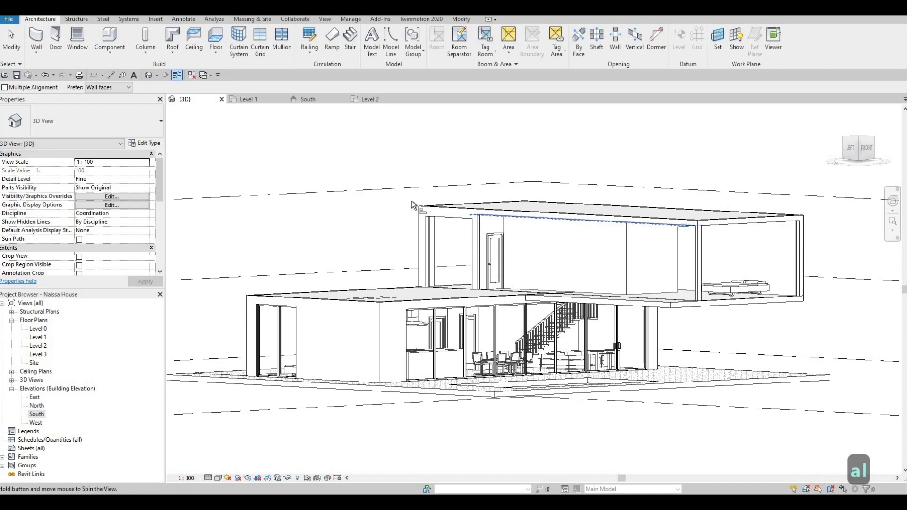
# Align the top edge of the short curtain wall at the upper floor's far end with the long side curtain wall's top.
pyautogui.keyDown('shift'); pyautogui.moveTo(470, 226); pyautogui.dragTo(383, 212, button='middle'); pyautogui.keyUp('shift')
pyautogui.press('Escape')
pyautogui.scroll(2, 383, 212)
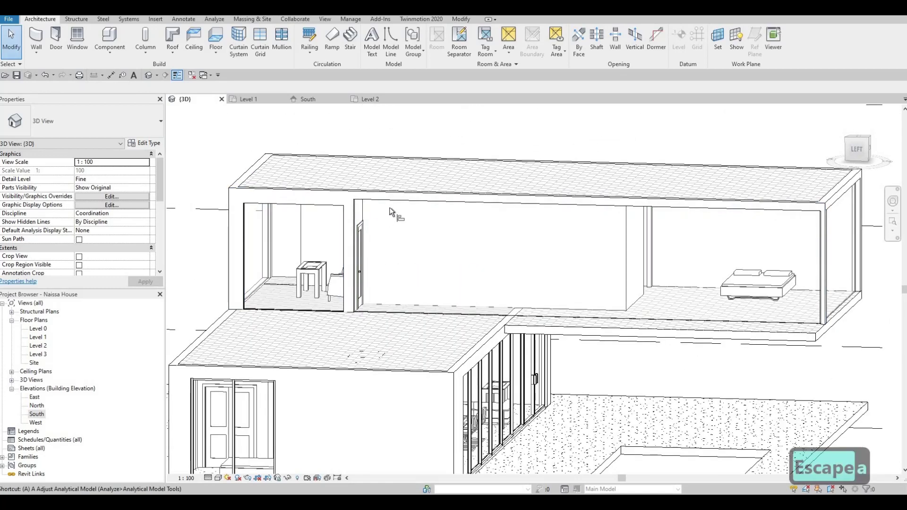
pyautogui.press('a')
pyautogui.press('l')
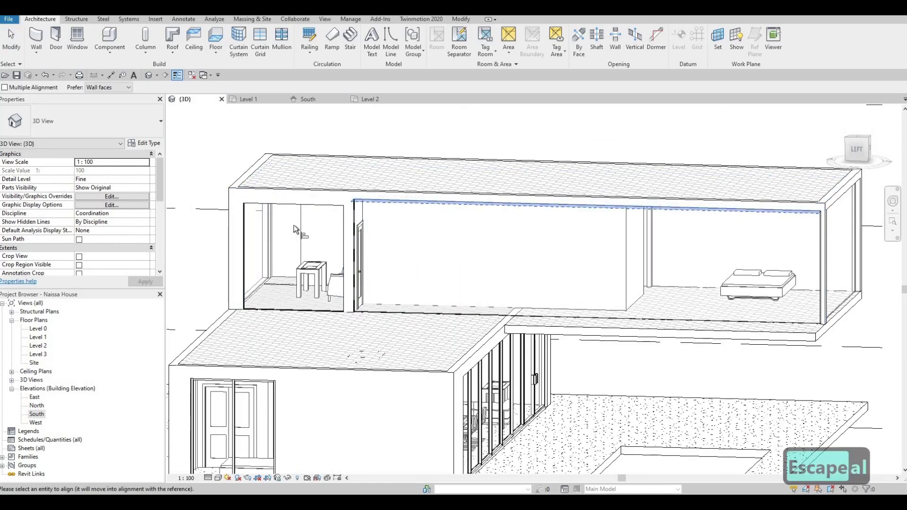
pyautogui.keyDown('shift'); pyautogui.moveTo(416, 245); pyautogui.dragTo(557, 293, button='middle'); pyautogui.keyUp('shift')
pyautogui.press('Escape')
pyautogui.press('Escape')
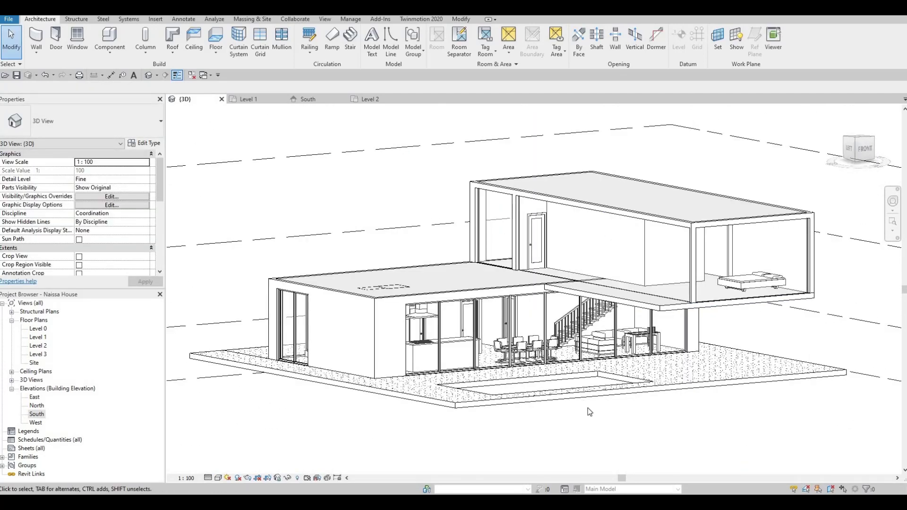